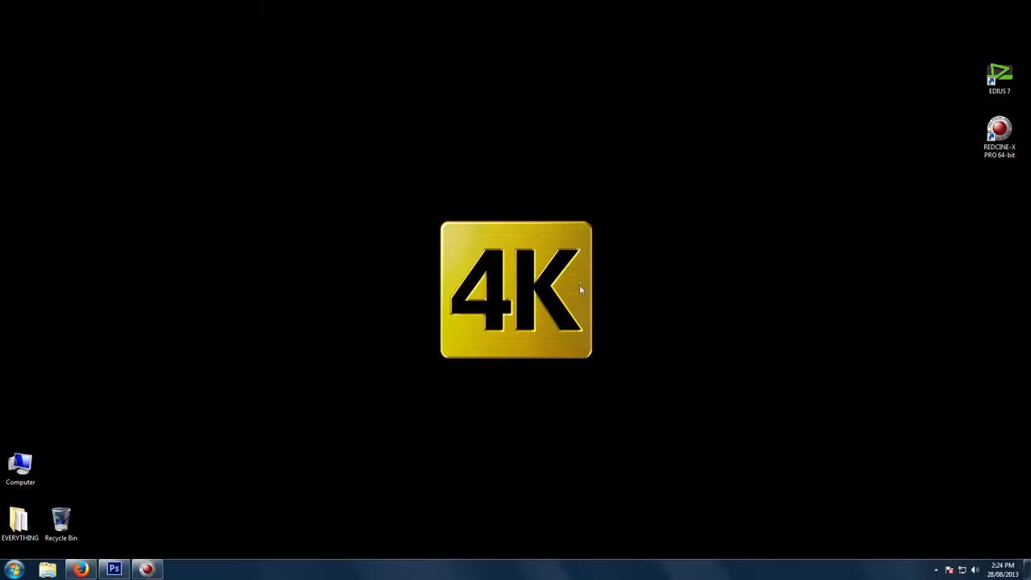
pyautogui.click(1002, 78)
pyautogui.click(1001, 135)
pyautogui.click(1002, 77)
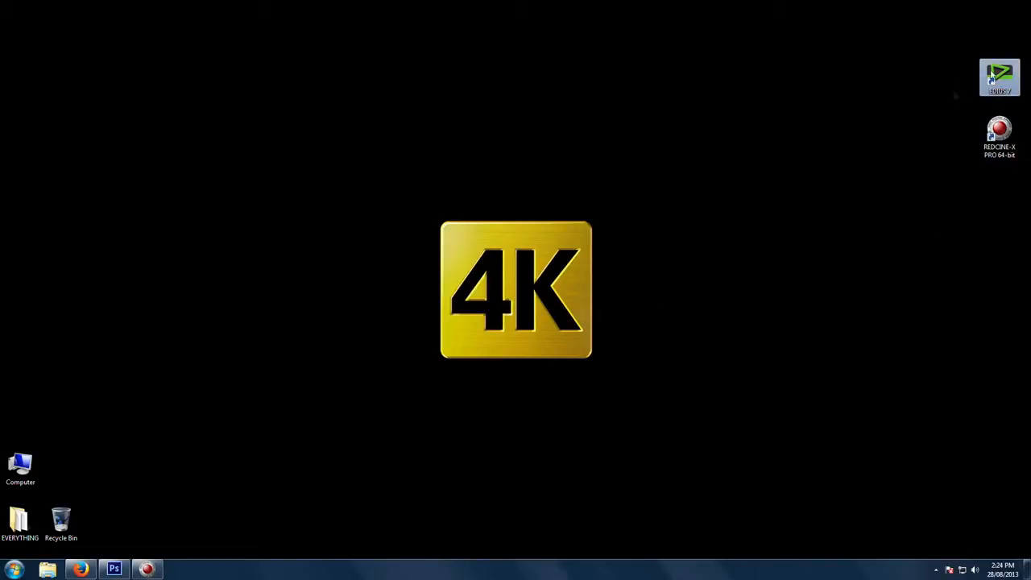
pyautogui.click(992, 149)
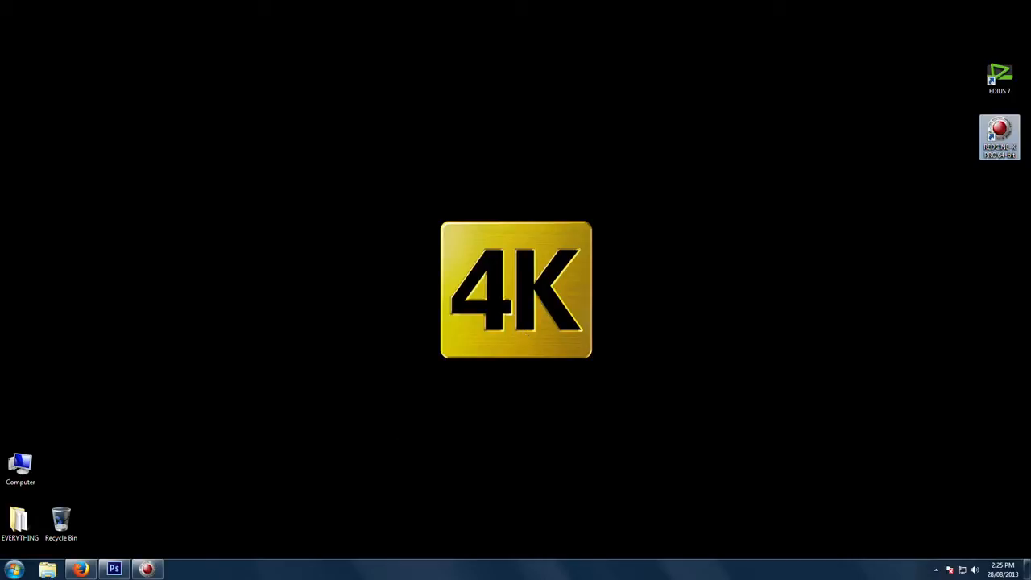
# Switch to Photoshop and examine the frame-size comparison at 100% around the woman's ear, hair and jaw.
pyautogui.click(121, 573)
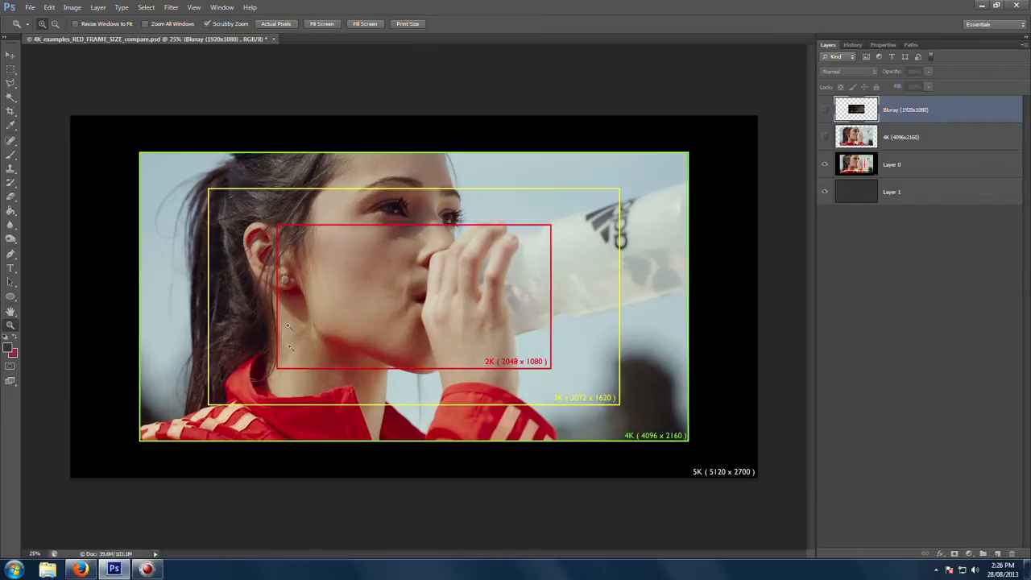
pyautogui.click(326, 314)
pyautogui.click(325, 311)
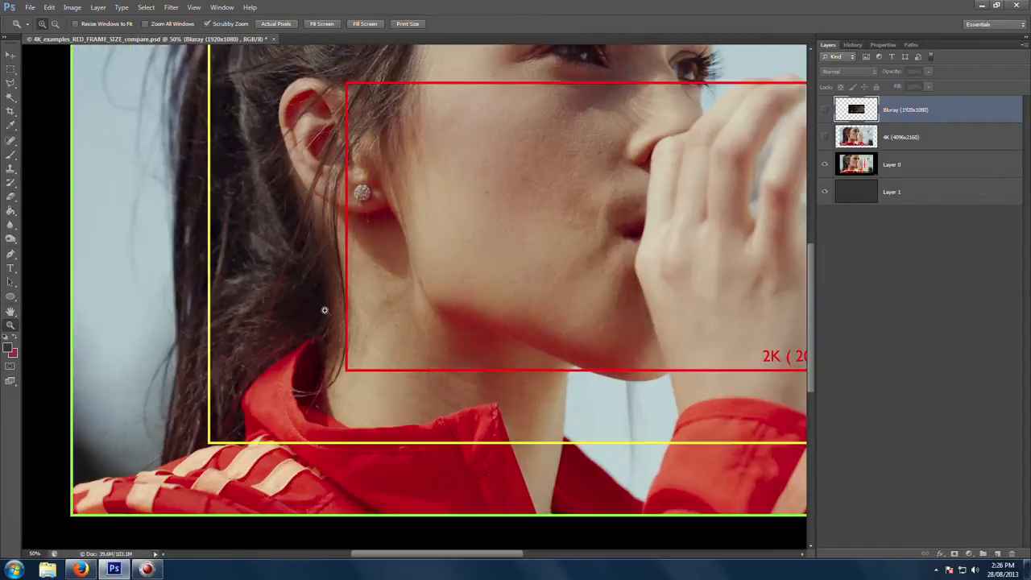
pyautogui.click(448, 294)
pyautogui.click(430, 285)
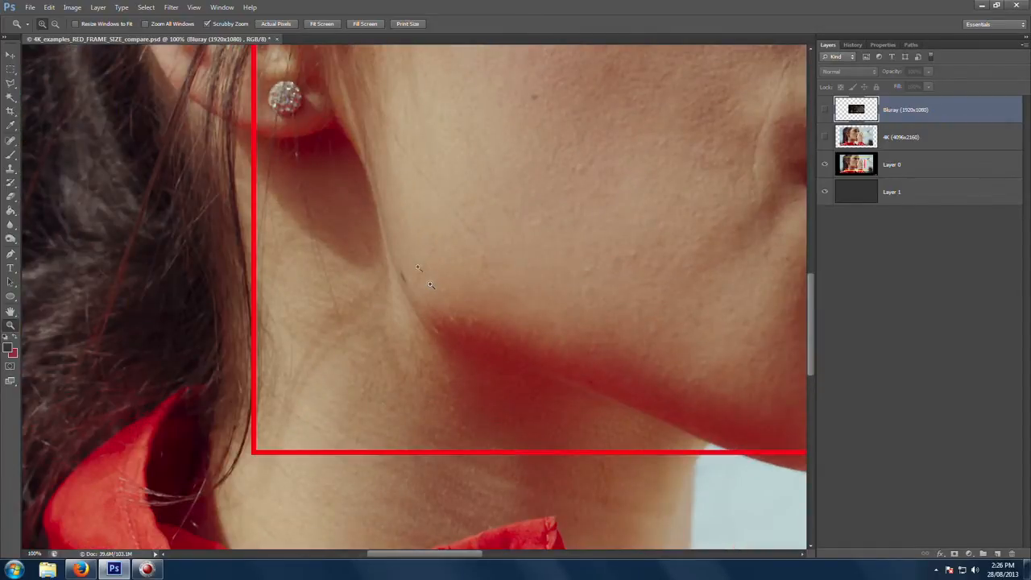
pyautogui.moveTo(373, 267); pyautogui.dragTo(361, 387)
pyautogui.moveTo(346, 295); pyautogui.dragTo(534, 322)
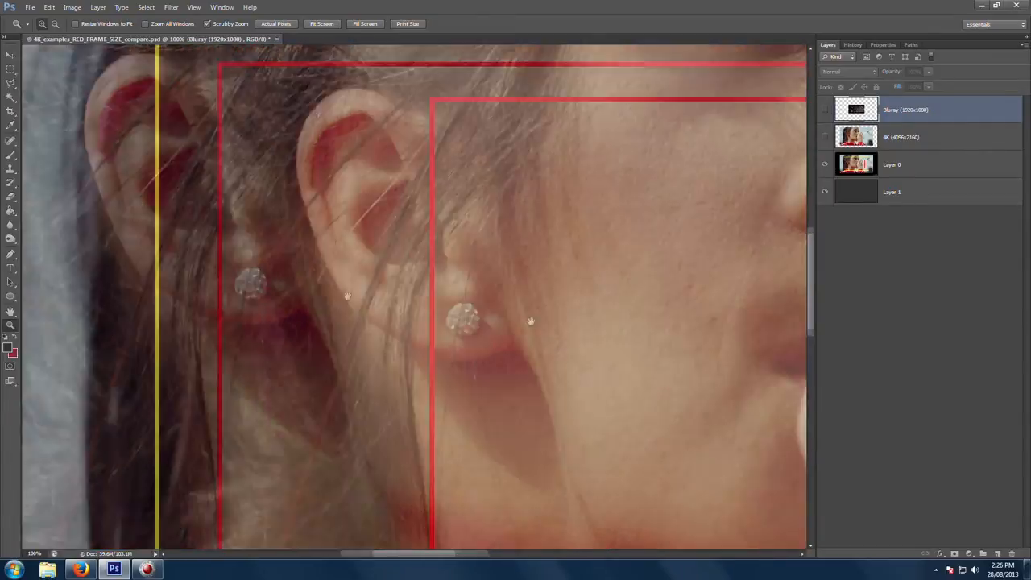
pyautogui.moveTo(539, 271); pyautogui.dragTo(331, 414)
pyautogui.moveTo(349, 330); pyautogui.dragTo(577, 441)
pyautogui.moveTo(574, 393); pyautogui.dragTo(384, 438)
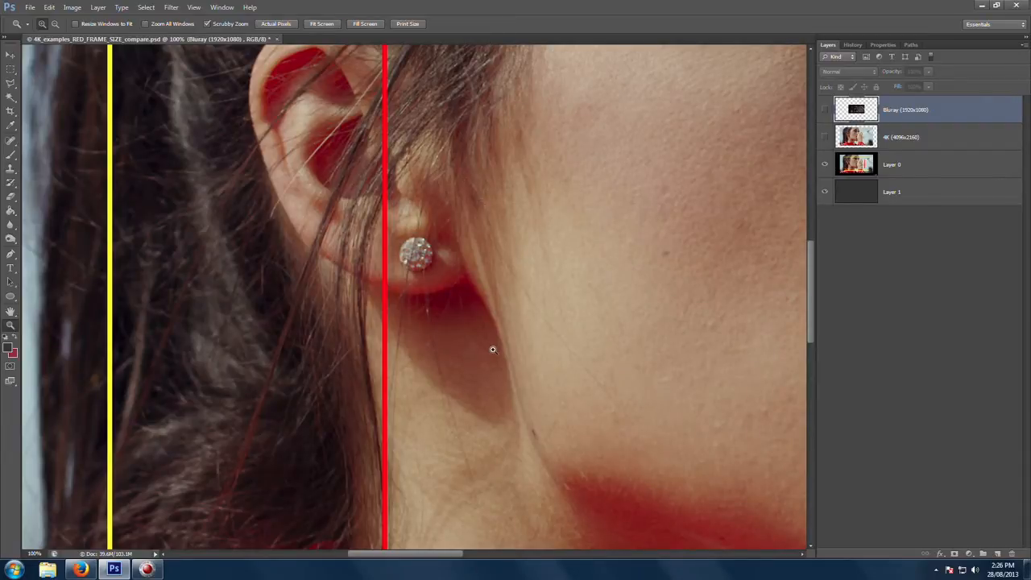
pyautogui.hotkey('ctrl', '-')
pyautogui.hotkey('ctrl', '-')
pyautogui.hotkey('ctrl', '-')
pyautogui.hotkey('ctrl', '-')
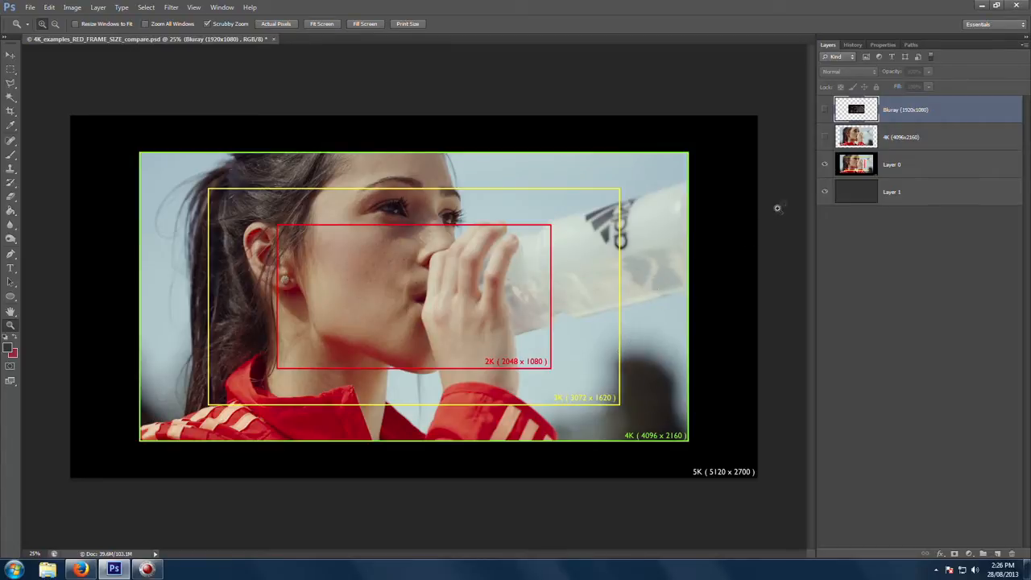
# Show the Bluray (1920x1080) layer over the frame-size comparison and inspect the still at 100%.
pyautogui.click(825, 110)
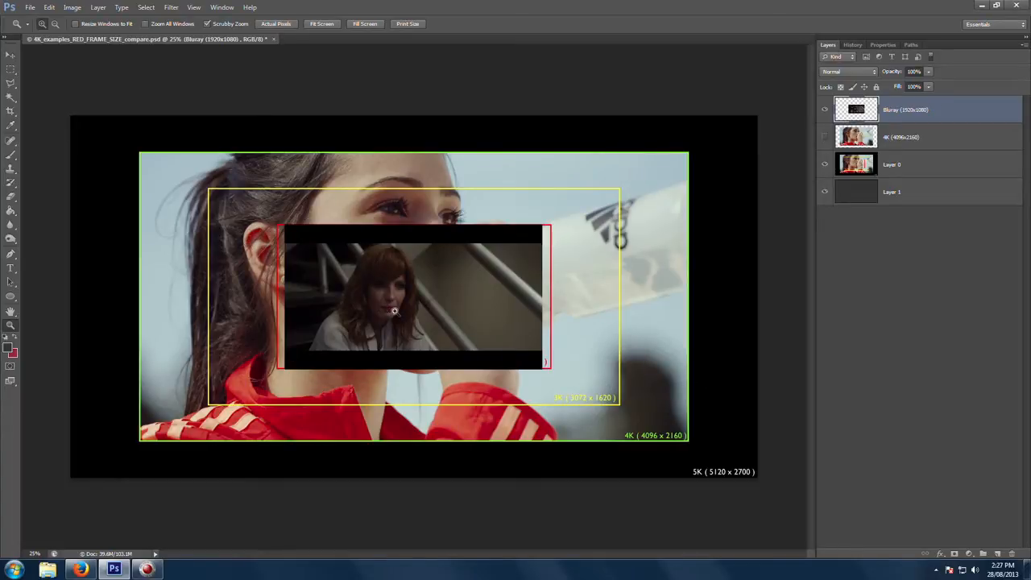
pyautogui.doubleClick(11, 326)
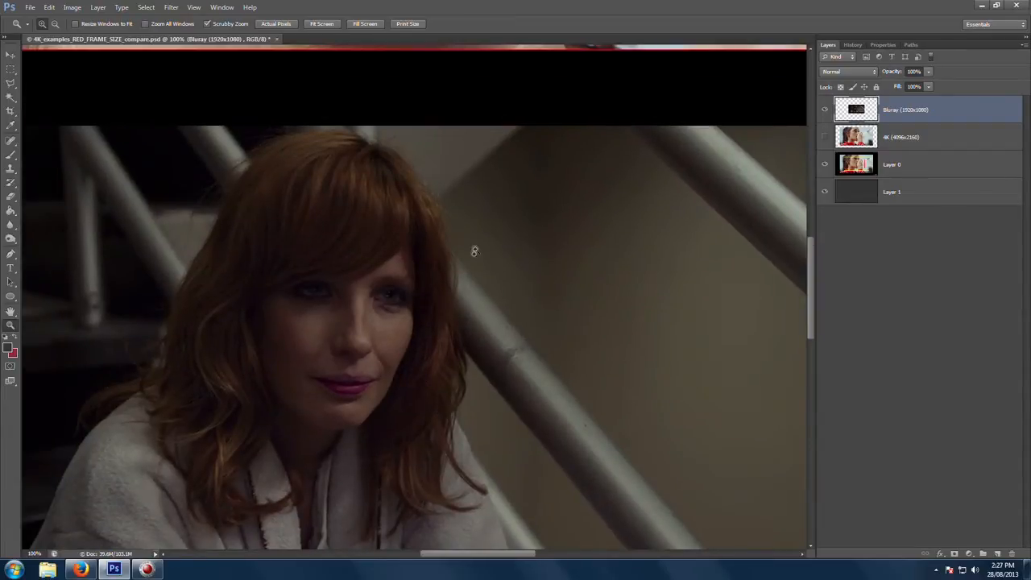
pyautogui.scroll(-3, 506, 433)
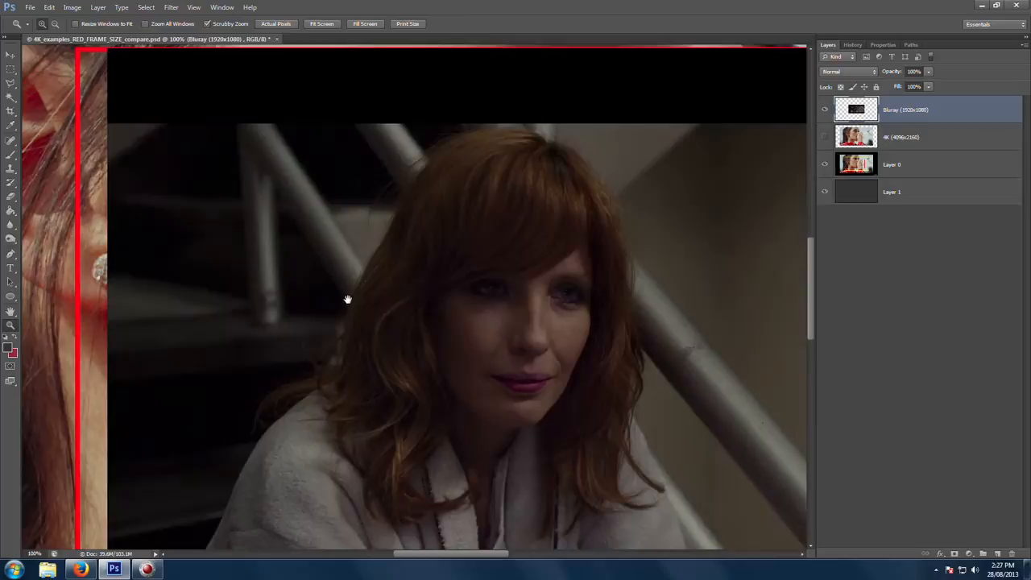
pyautogui.moveTo(347, 300); pyautogui.dragTo(233, 276)
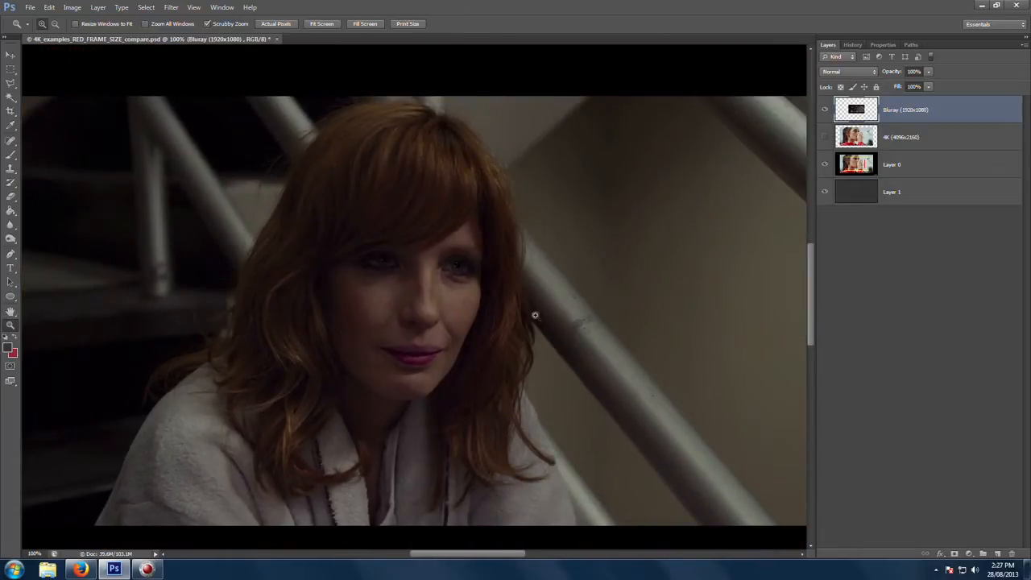
pyautogui.doubleClick(10, 310)
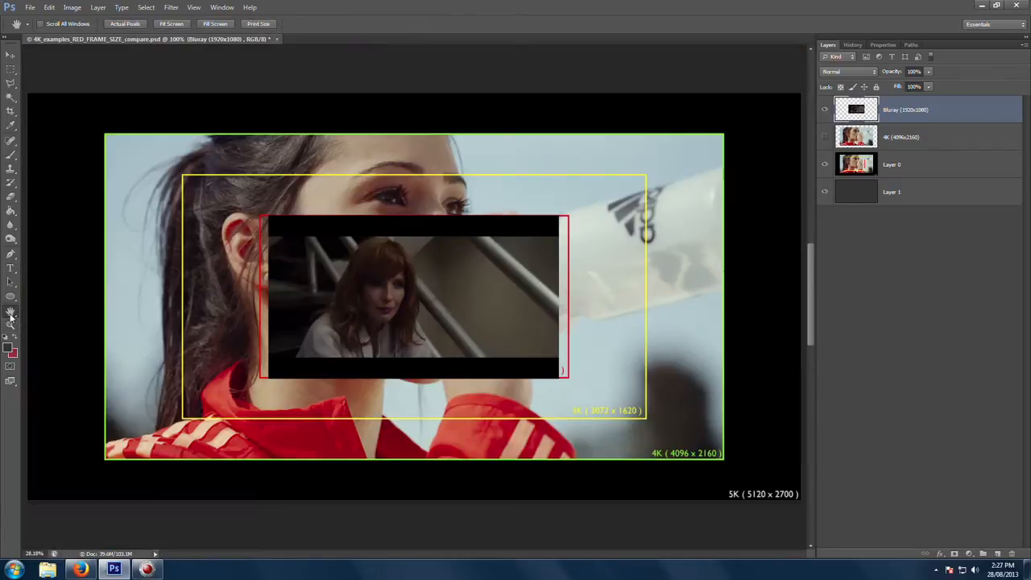
pyautogui.keyDown('alt'); pyautogui.click(433, 299); pyautogui.keyUp('alt')
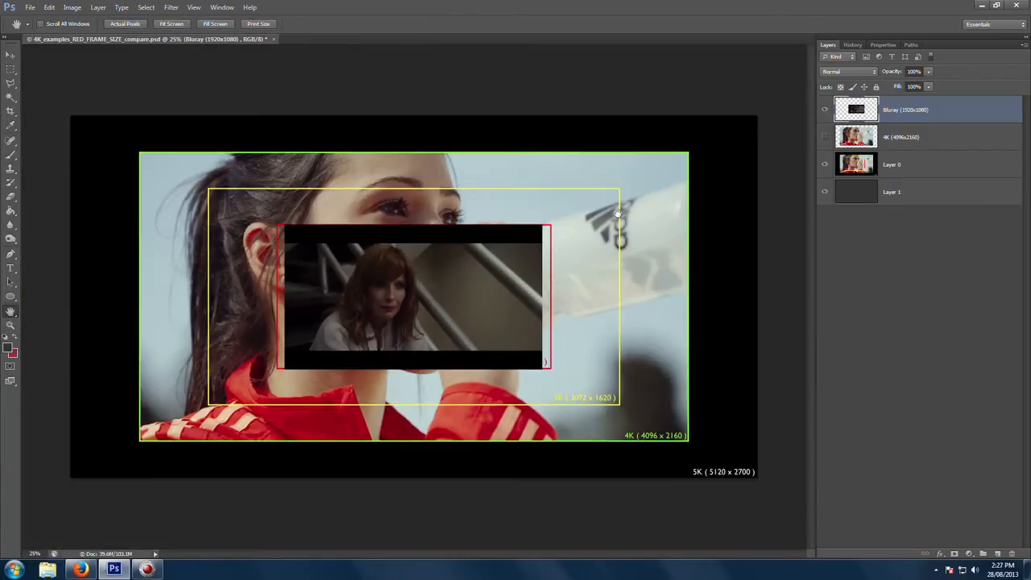
# Hide Layer 0 and move the Bluray still to the left half of the canvas.
pyautogui.click(825, 165)
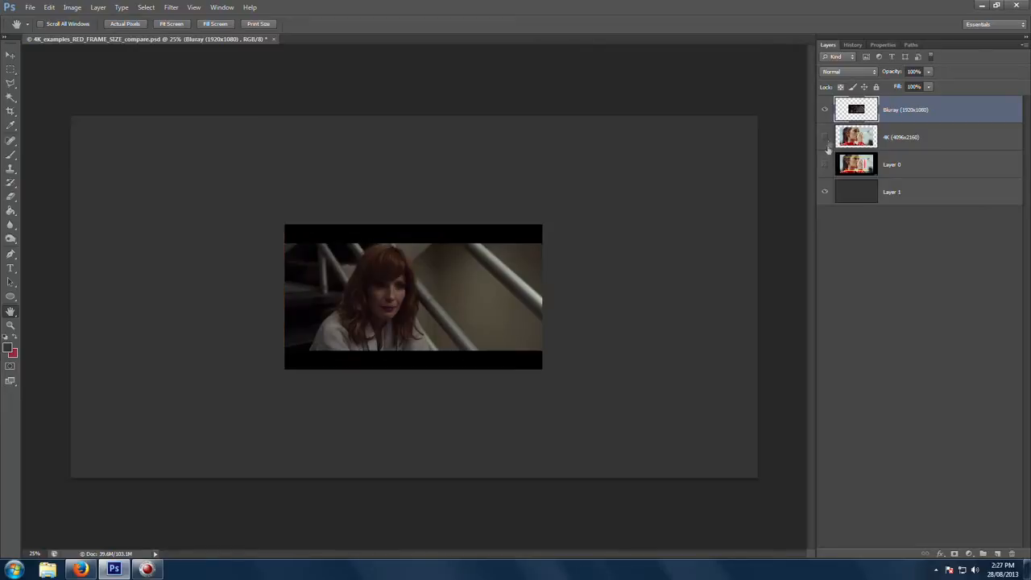
pyautogui.press('v')
pyautogui.moveTo(476, 281); pyautogui.dragTo(318, 281)
# Scale the 4K (4096x2160) layer down to the Bluray still's height and place it beside that still on the right.
pyautogui.click(824, 137)
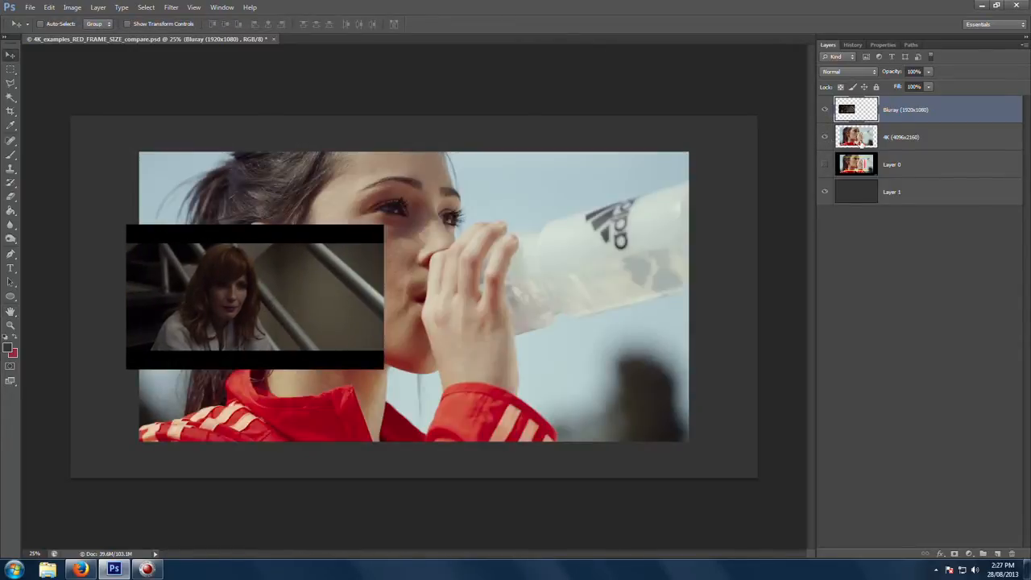
pyautogui.click(868, 142)
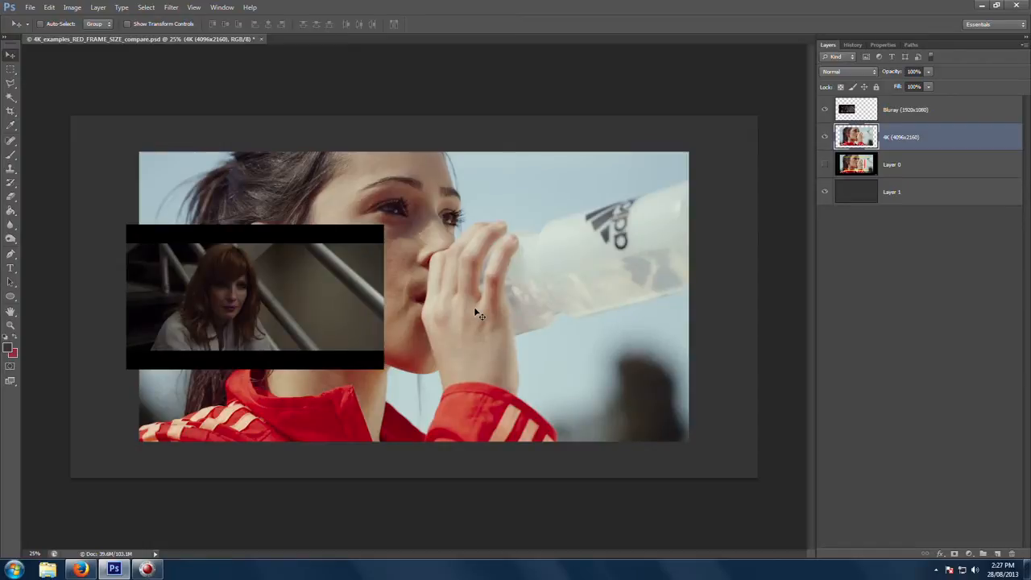
pyautogui.hotkey('ctrl', 't')
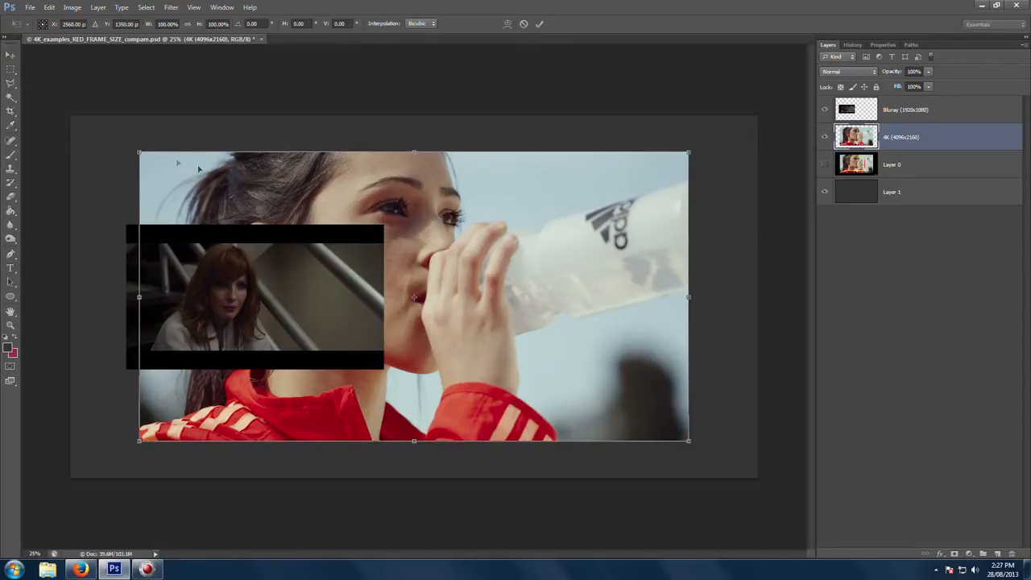
pyautogui.moveTo(138, 152); pyautogui.dragTo(466, 325)
pyautogui.moveTo(515, 353); pyautogui.dragTo(175, 252)
pyautogui.moveTo(347, 342); pyautogui.dragTo(392, 386)
pyautogui.press('Return')
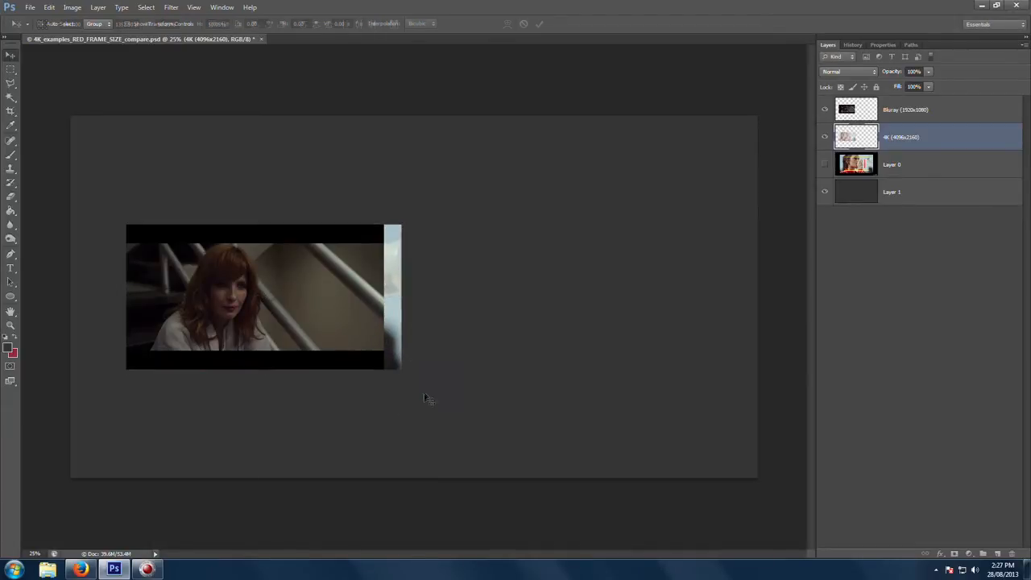
pyautogui.moveTo(211, 289); pyautogui.dragTo(488, 304)
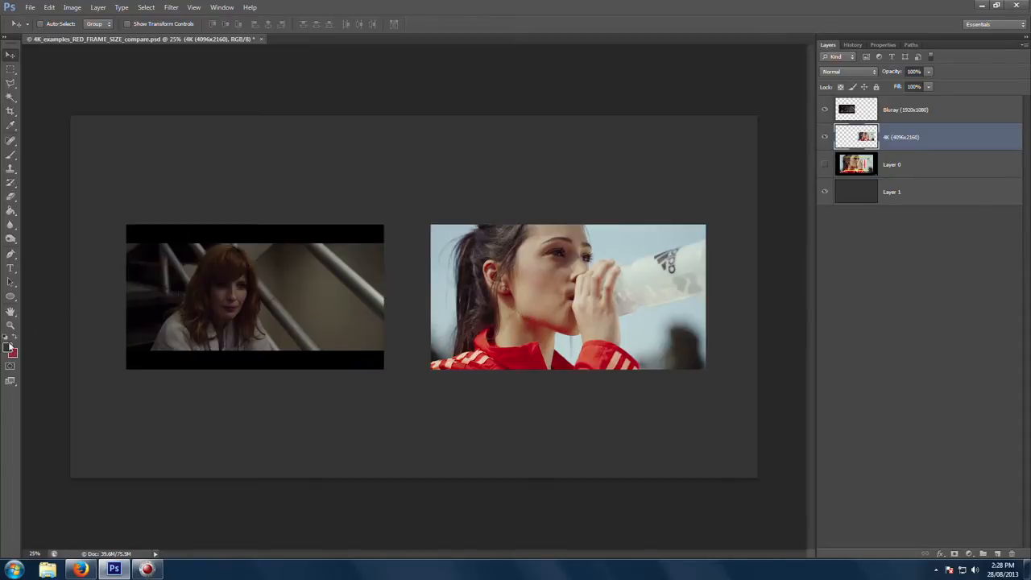
# Inspect the scaled-down 4K still at 100%, checking the detail in the face, hair and earring.
pyautogui.doubleClick(9, 326)
pyautogui.moveTo(680, 270); pyautogui.dragTo(381, 271)
pyautogui.moveTo(582, 279); pyautogui.dragTo(340, 310)
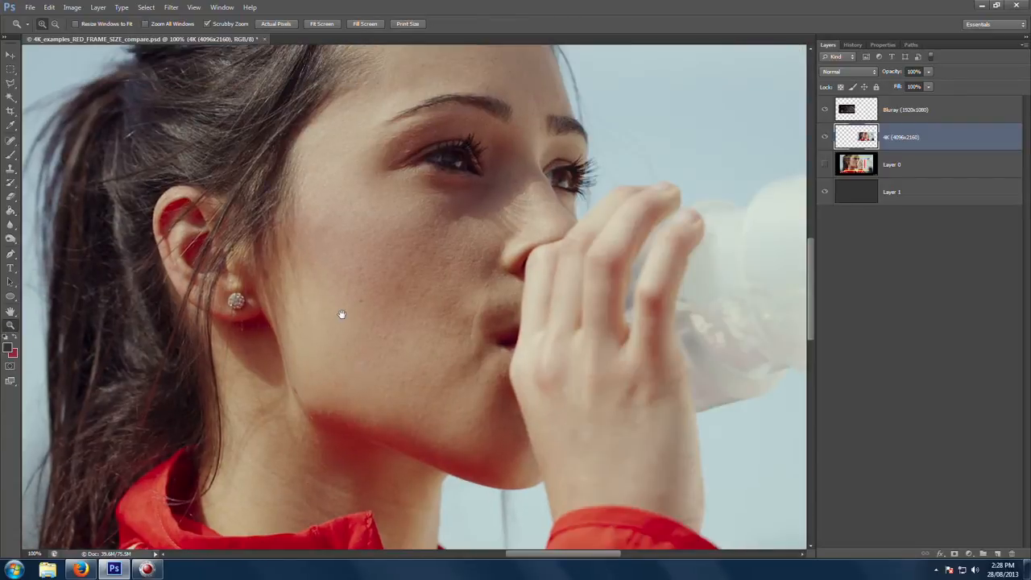
pyautogui.moveTo(441, 304); pyautogui.dragTo(351, 416)
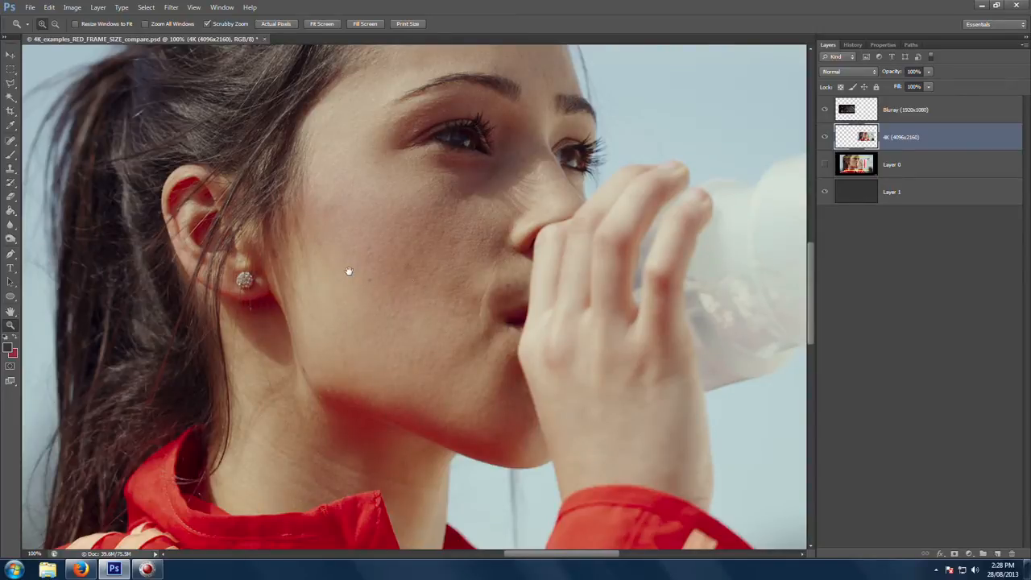
pyautogui.moveTo(350, 269); pyautogui.dragTo(428, 239)
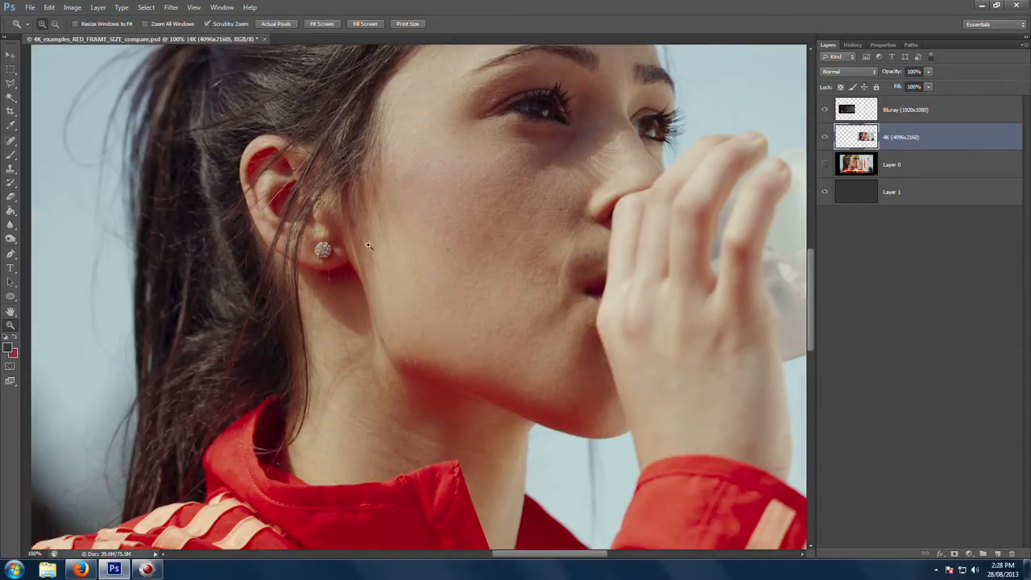
pyautogui.moveTo(409, 268); pyautogui.dragTo(442, 370)
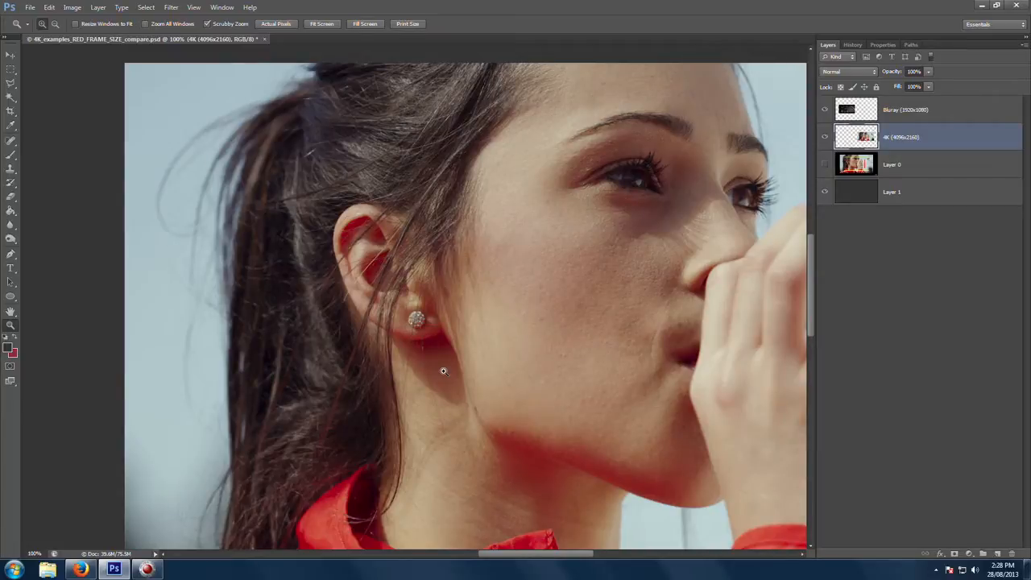
pyautogui.keyDown('alt'); pyautogui.click(421, 370); pyautogui.keyUp('alt')
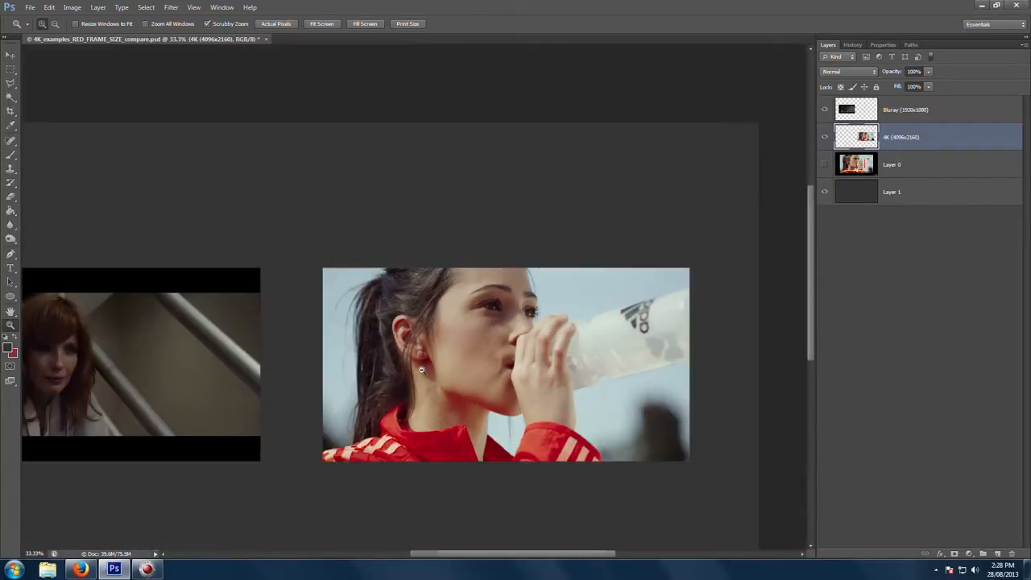
pyautogui.keyDown('alt'); pyautogui.click(420, 370); pyautogui.keyUp('alt')
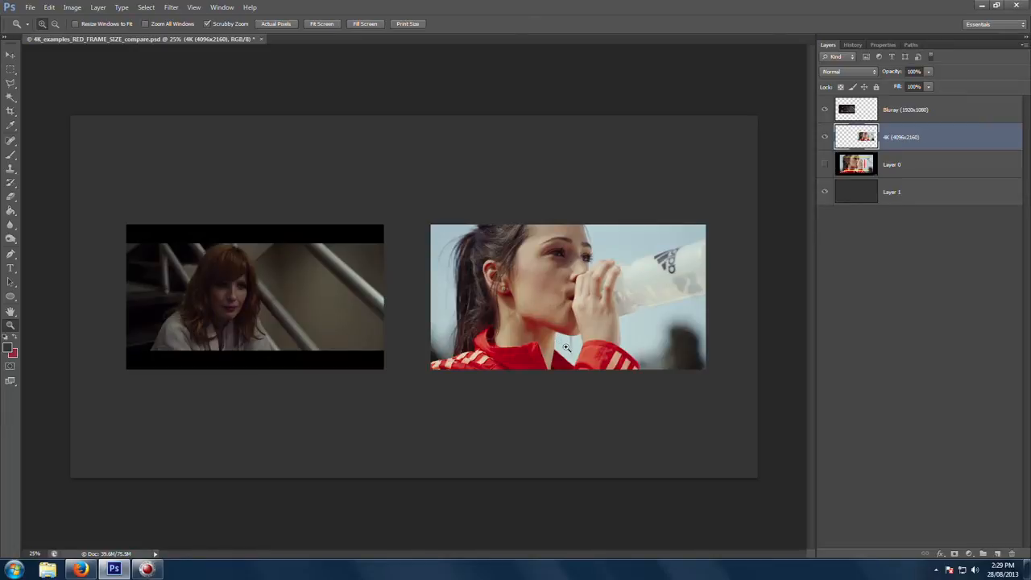
pyautogui.hotkey('ctrl', 'alt', 'z')
pyautogui.hotkey('ctrl', 'alt', 'z')
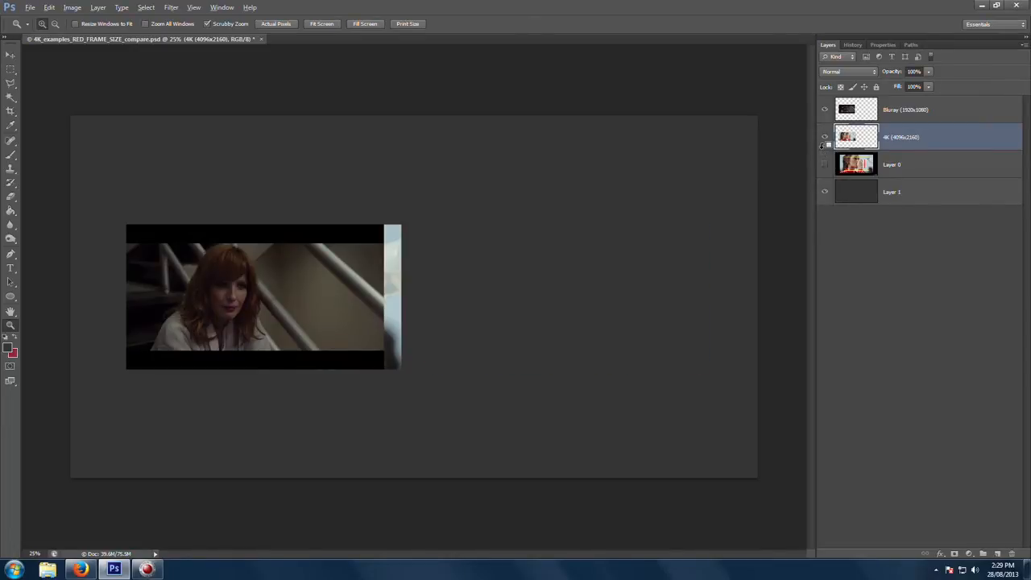
pyautogui.hotkey('ctrl', 'shift', 'z')
pyautogui.hotkey('ctrl', 'shift', 'z')
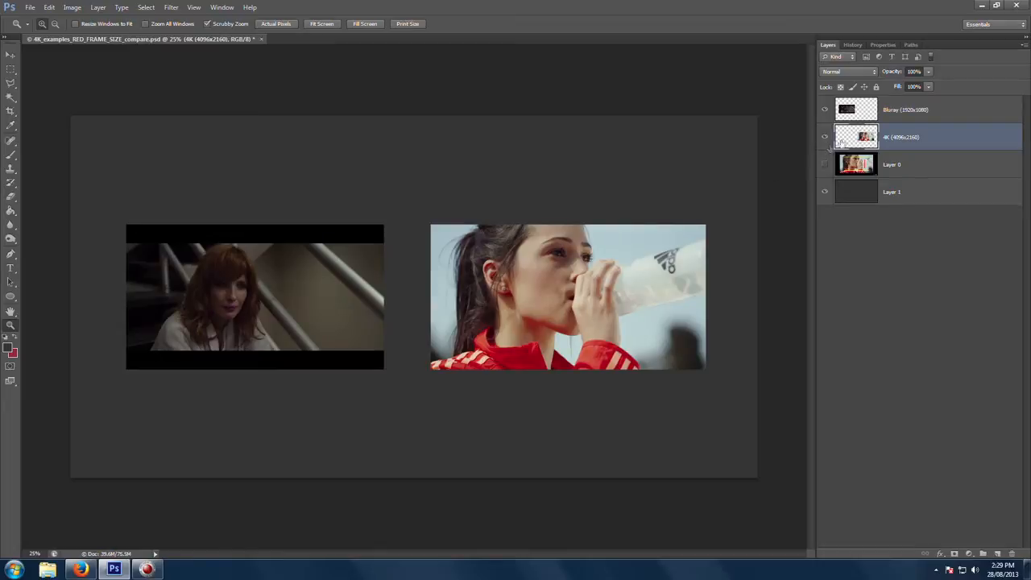
# Move the 4K still behind the Bluray still and cut off its upper and lower strips along the black letterbox bars.
pyautogui.press('v')
pyautogui.moveTo(613, 328); pyautogui.dragTo(302, 325)
pyautogui.click(10, 69)
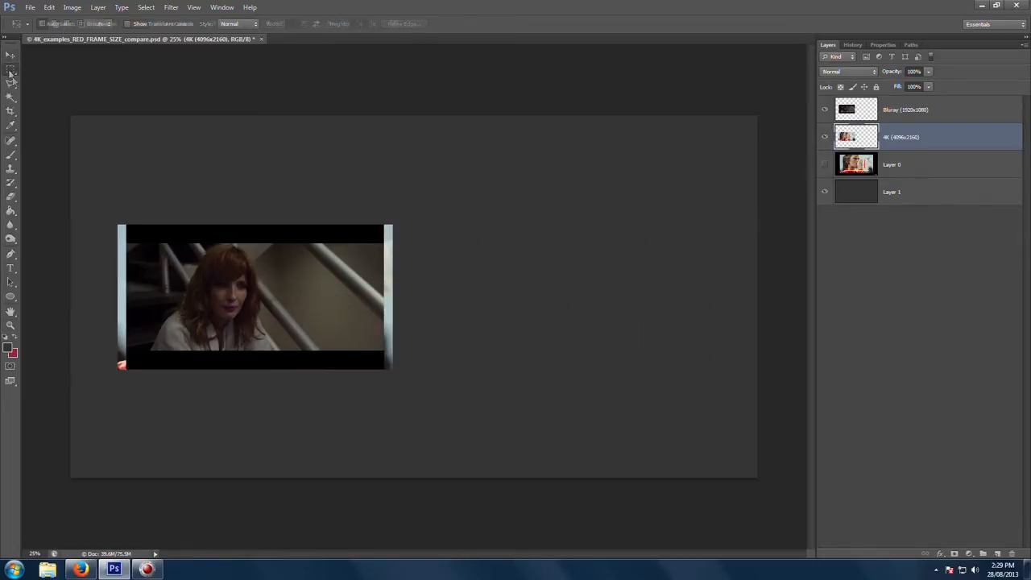
pyautogui.moveTo(96, 195); pyautogui.dragTo(460, 244)
pyautogui.click(256, 398)
pyautogui.moveTo(100, 352); pyautogui.dragTo(574, 406)
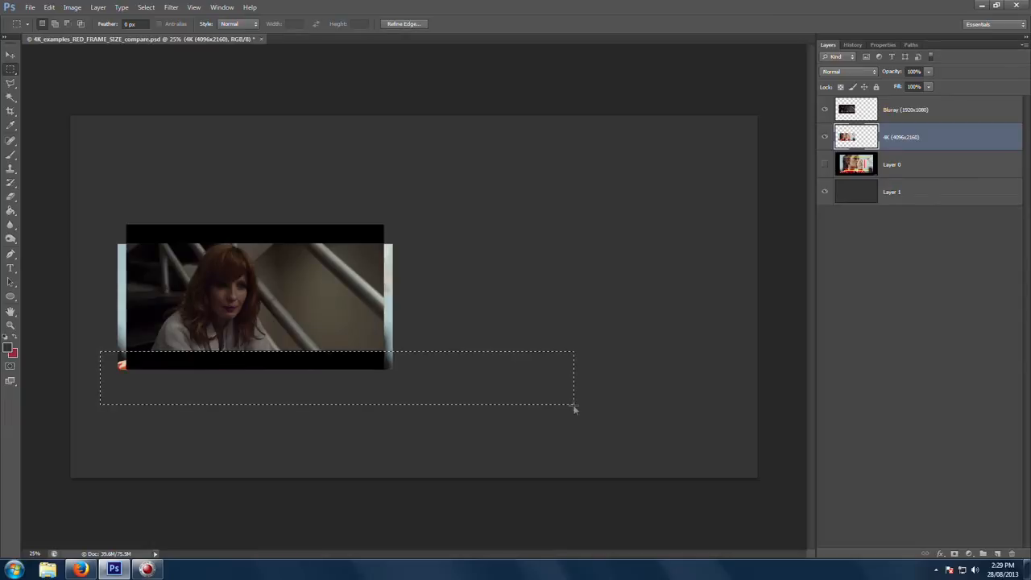
pyautogui.hotkey('ctrl', 'x')
# Cut off the 4K still's side edges that extend beyond the Bluray still.
pyautogui.moveTo(472, 198); pyautogui.dragTo(385, 412)
pyautogui.hotkey('ctrl', 'x')
pyautogui.moveTo(84, 212); pyautogui.dragTo(129, 398)
pyautogui.hotkey('ctrl', 'x')
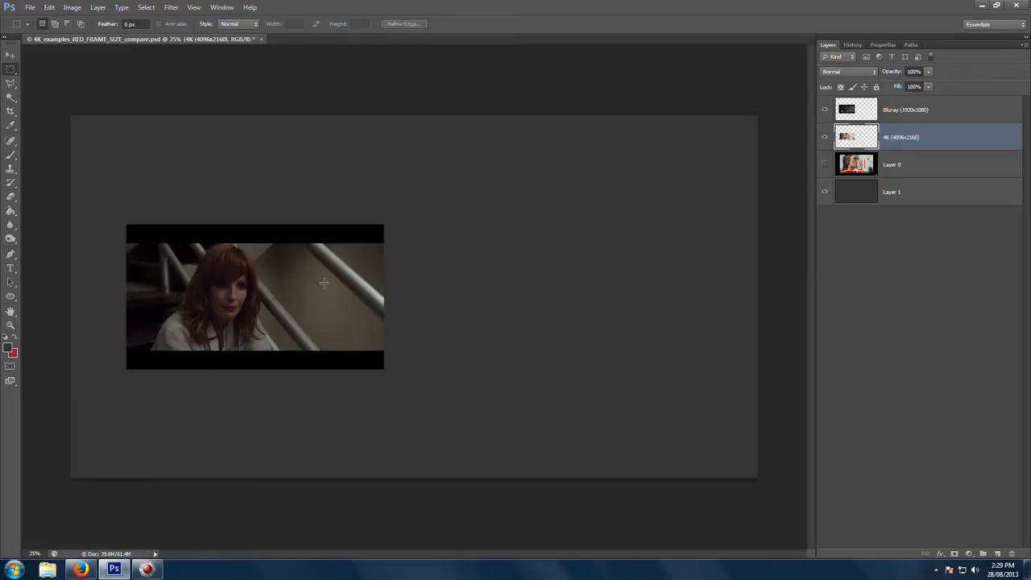
# Place the cropped 4K still to the right of the Bluray still and view it enlarged.
pyautogui.press('v')
pyautogui.moveTo(293, 295); pyautogui.dragTo(543, 299)
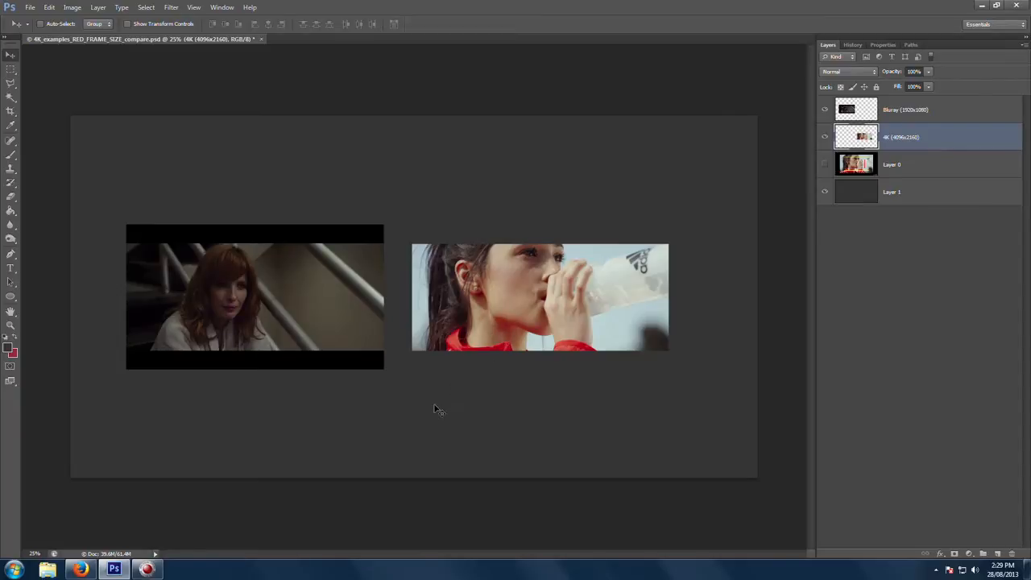
pyautogui.keyDown('ctrl'); pyautogui.click(495, 314); pyautogui.keyUp('ctrl')
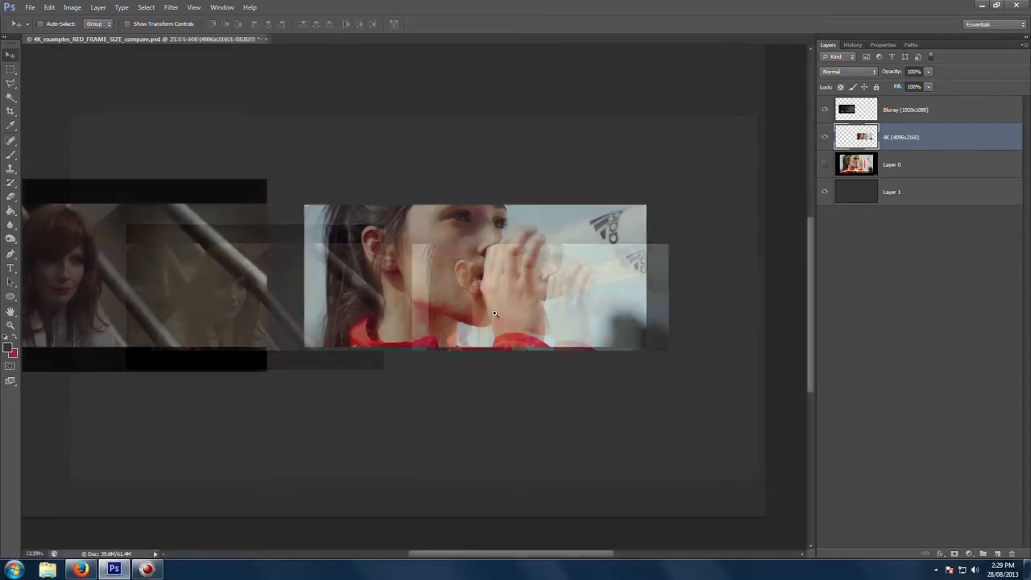
pyautogui.moveTo(352, 304); pyautogui.dragTo(464, 305)
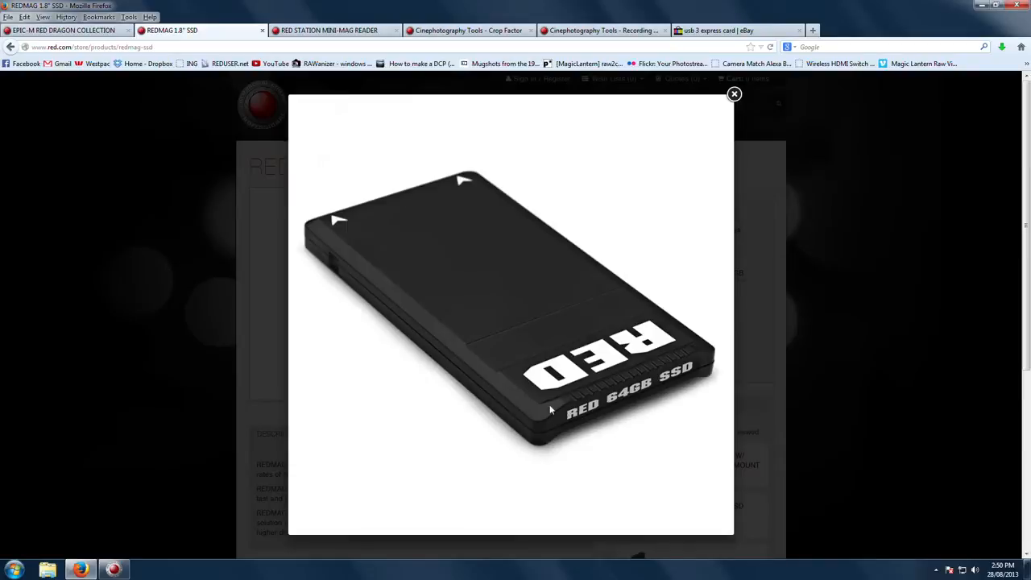
# Close the enlarged photo of the REDMAG 1.8" SSD on its store page.
pyautogui.click(733, 96)
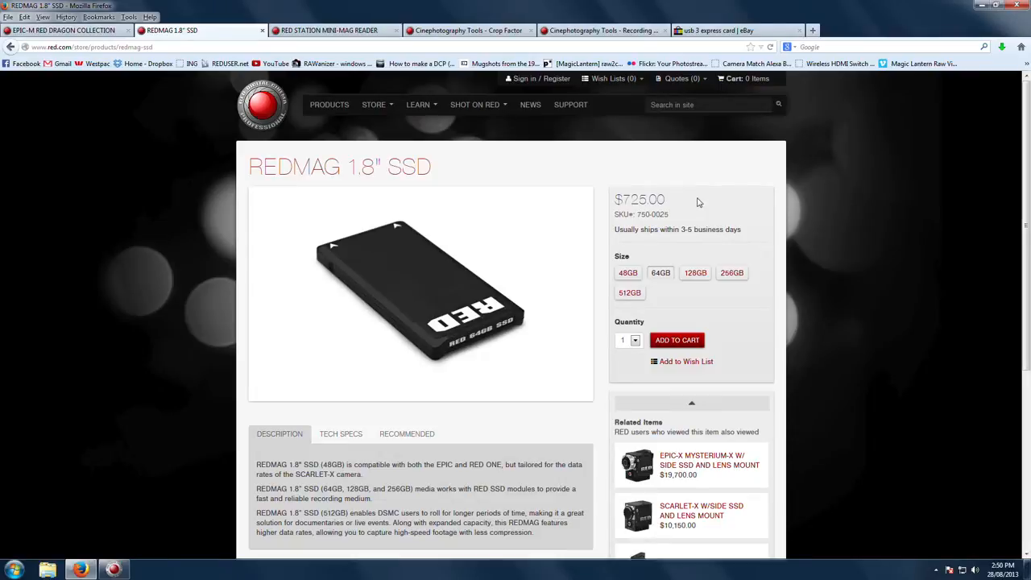
# Review the RED STATION MINI-MAG READER store page, including its description and connection options.
pyautogui.click(315, 31)
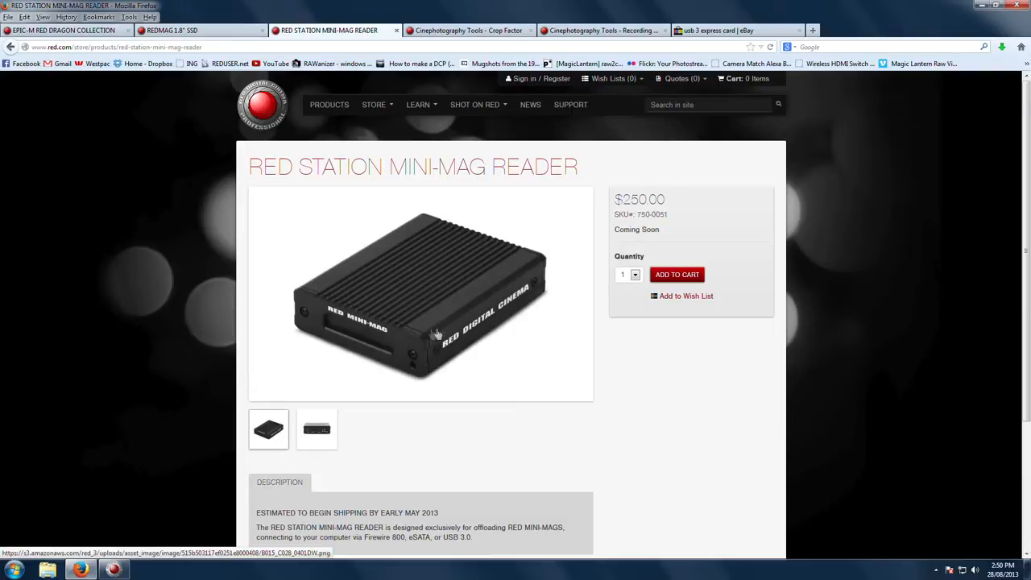
pyautogui.scroll(-3, 463, 333)
pyautogui.scroll(2, 461, 333)
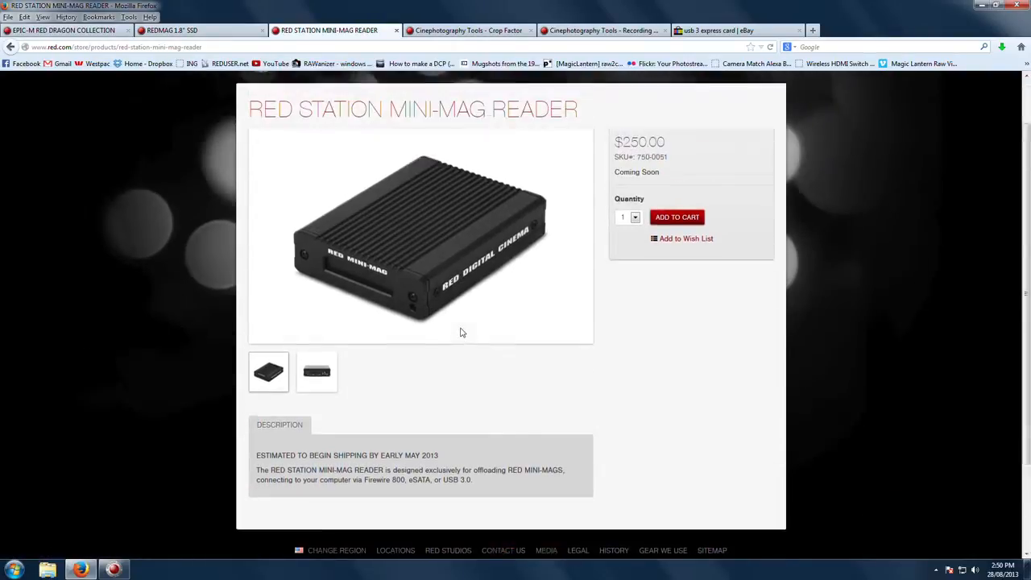
pyautogui.scroll(1, 462, 332)
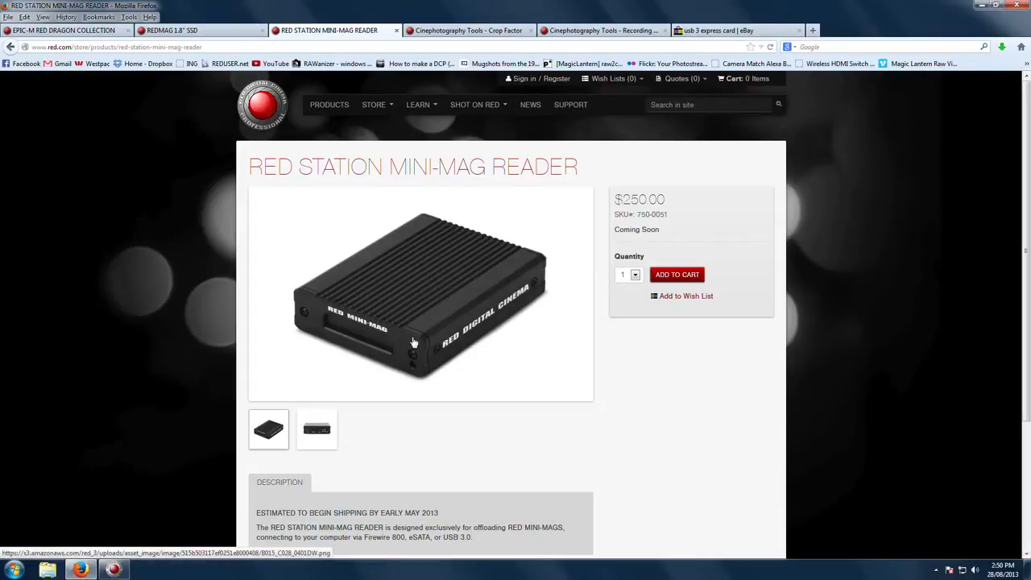
# Look over the eBay listings for USB 3 express cards and close that results page.
pyautogui.click(717, 30)
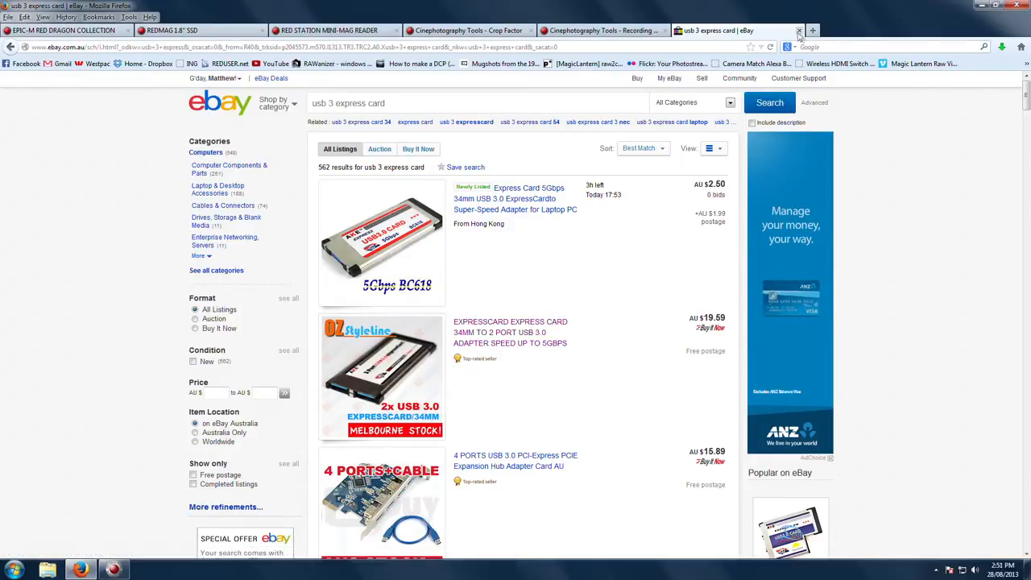
pyautogui.click(799, 31)
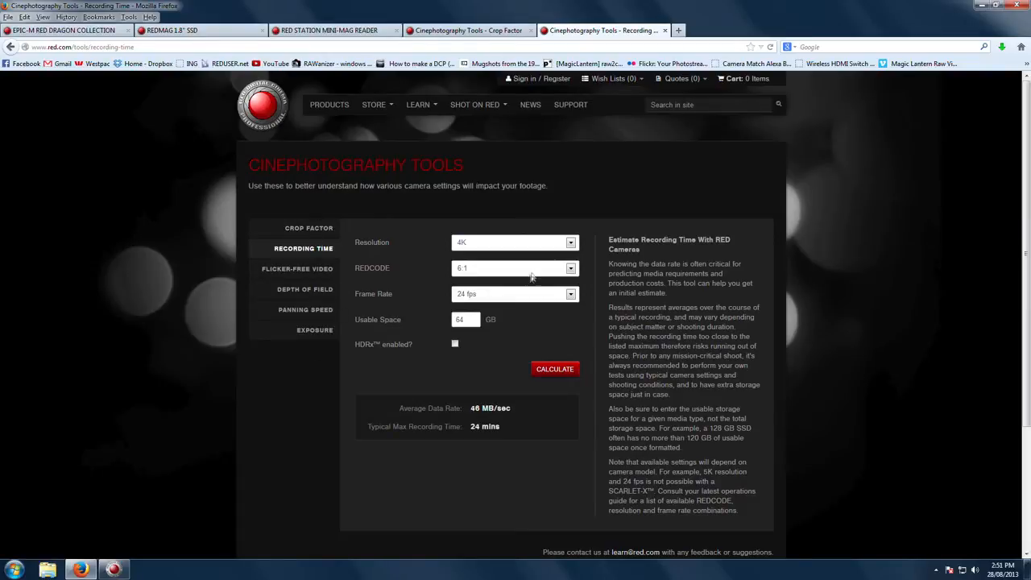
# Calculate the recording time for 4K resolution, REDCODE 6:1, 24 fps and 64 GB of usable space.
pyautogui.click(512, 246)
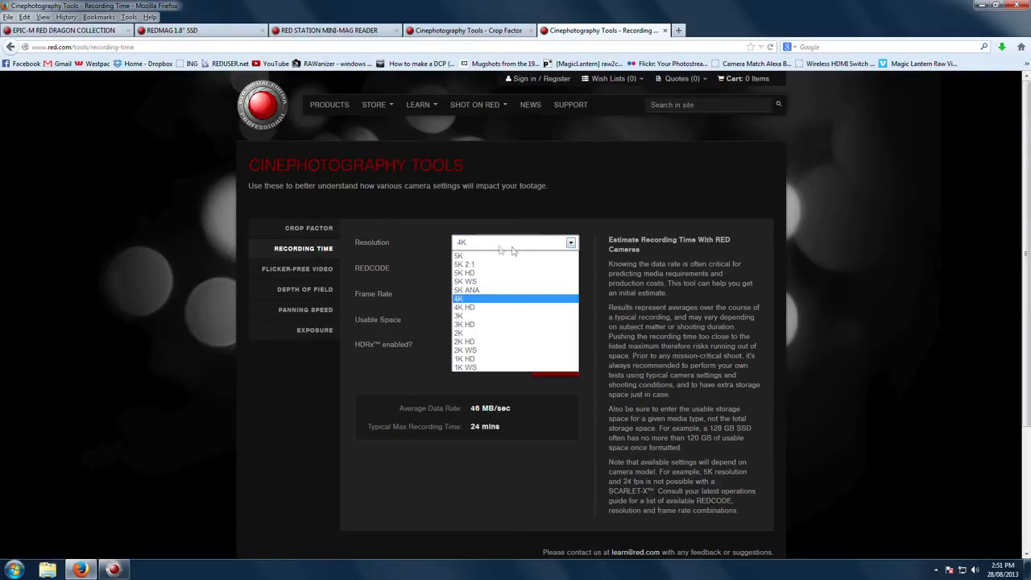
pyautogui.click(485, 247)
pyautogui.click(503, 272)
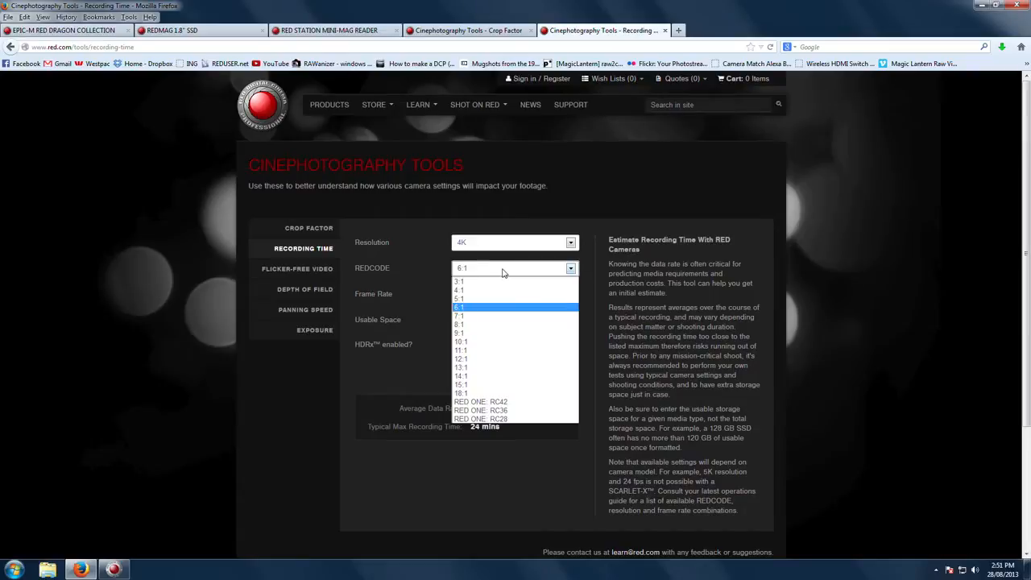
pyautogui.click(483, 309)
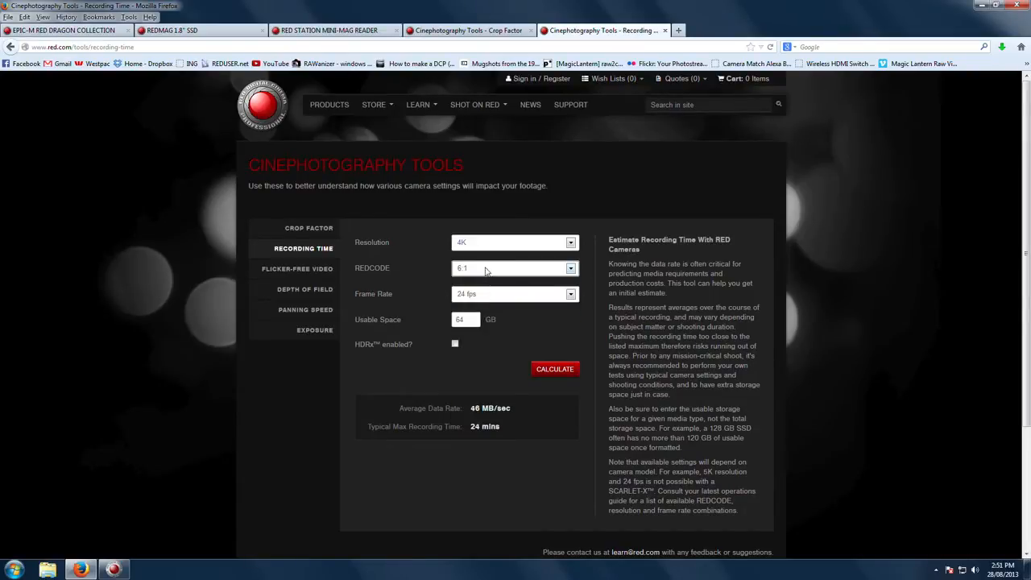
pyautogui.click(502, 298)
pyautogui.click(503, 299)
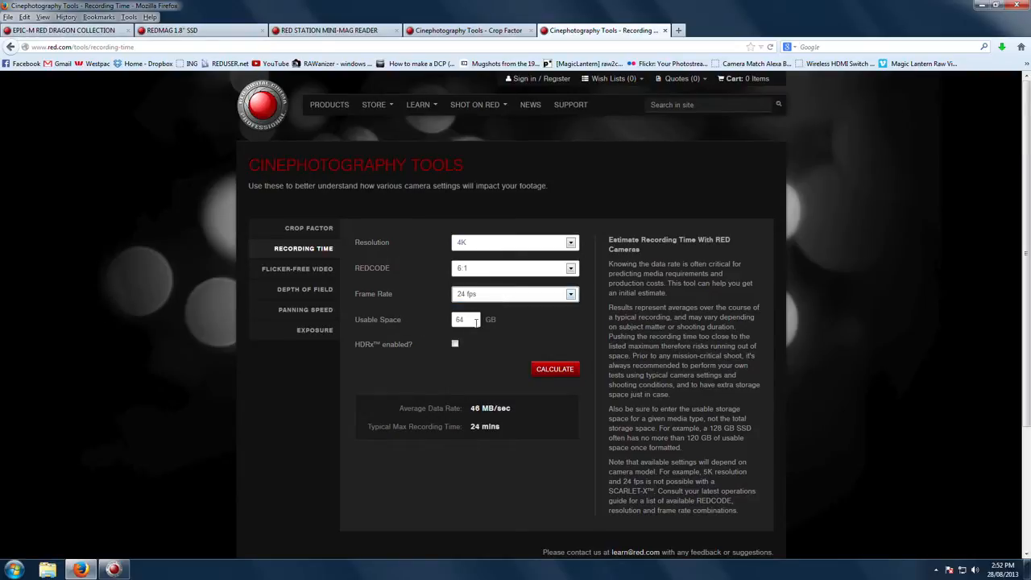
pyautogui.click(559, 375)
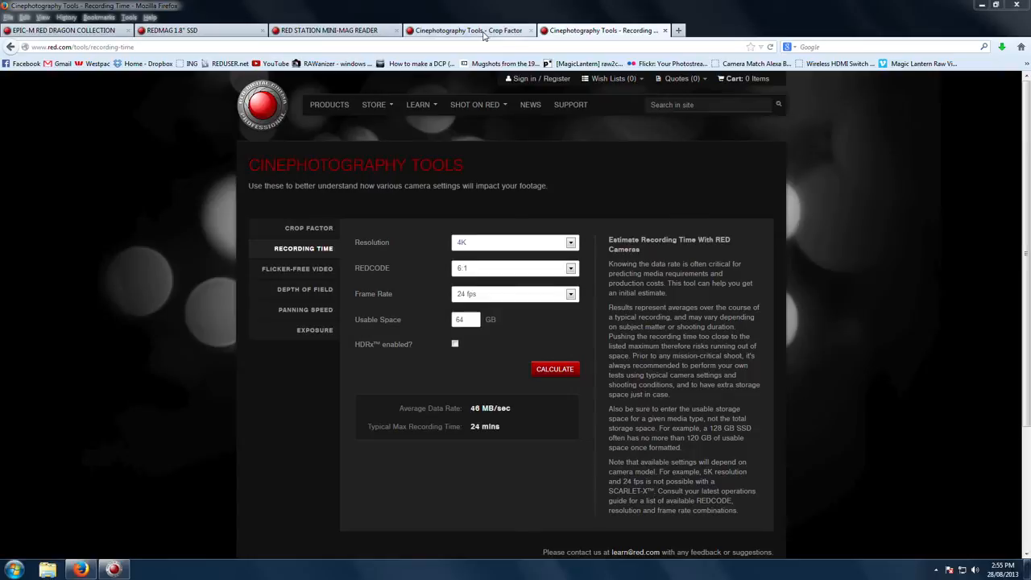
# In the Crop Factor tool, calculate the crop for RED Mysterium-X at 4K with a 100 mm focal length.
pyautogui.click(484, 31)
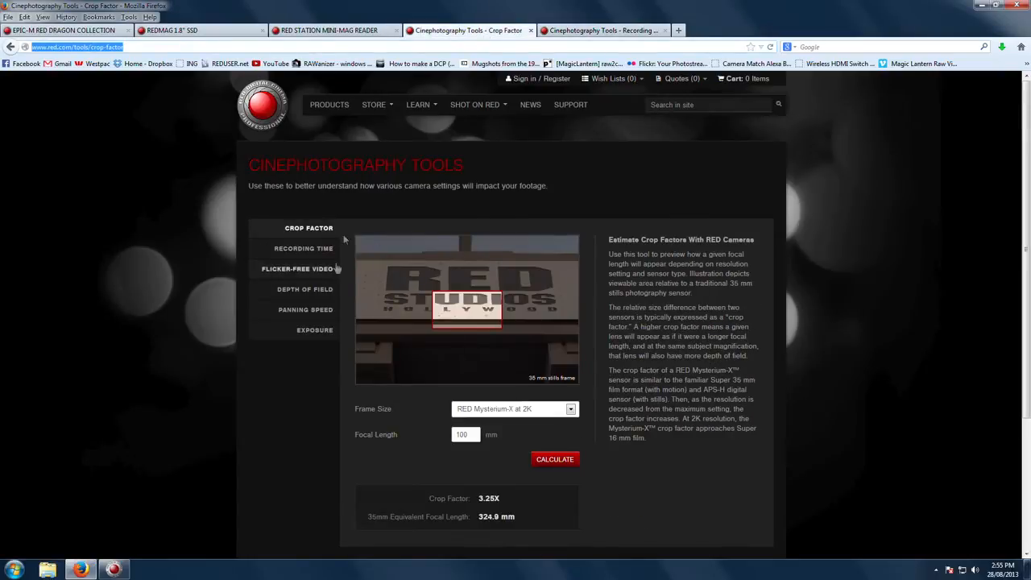
pyautogui.click(523, 409)
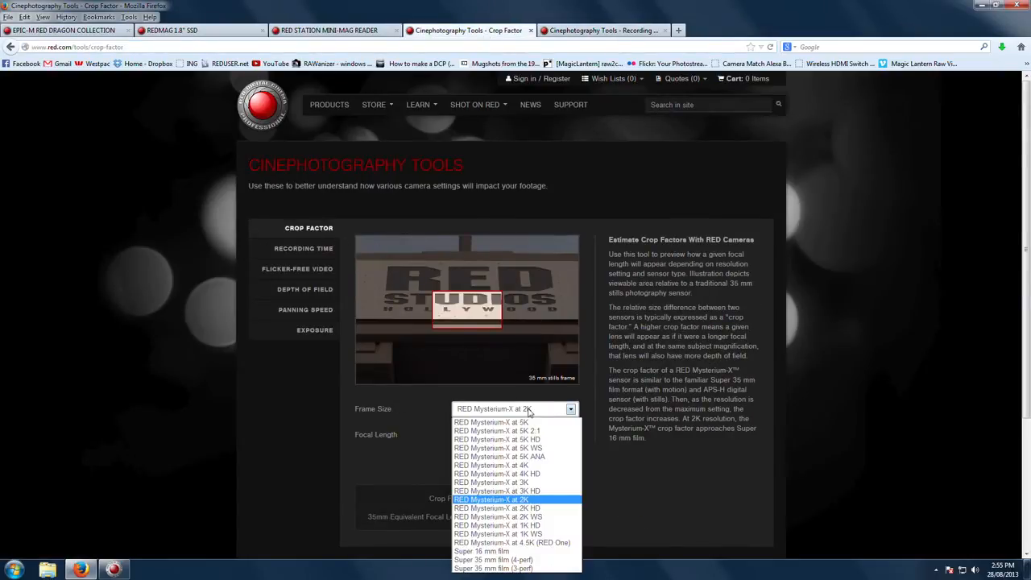
pyautogui.click(491, 464)
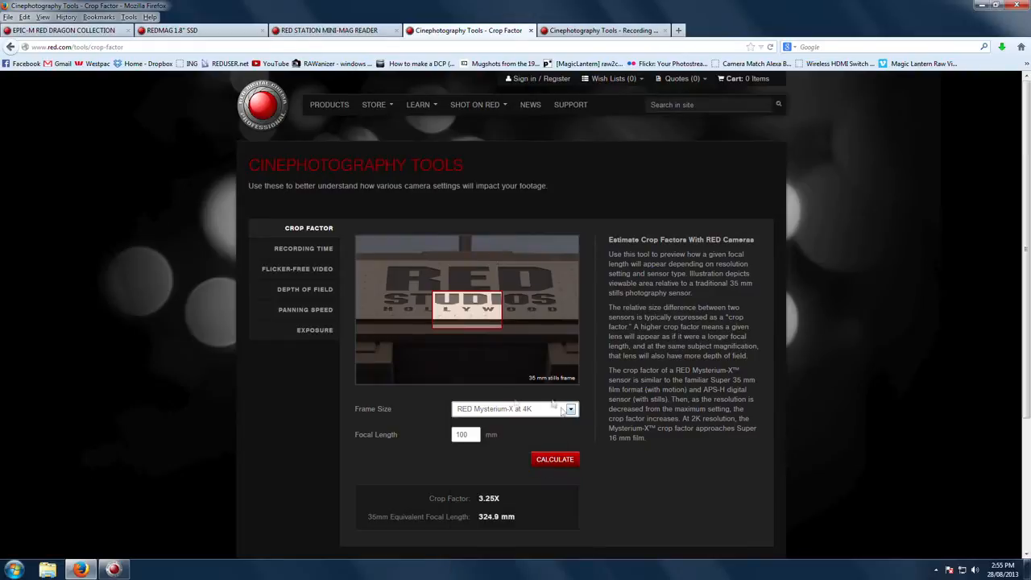
pyautogui.click(559, 461)
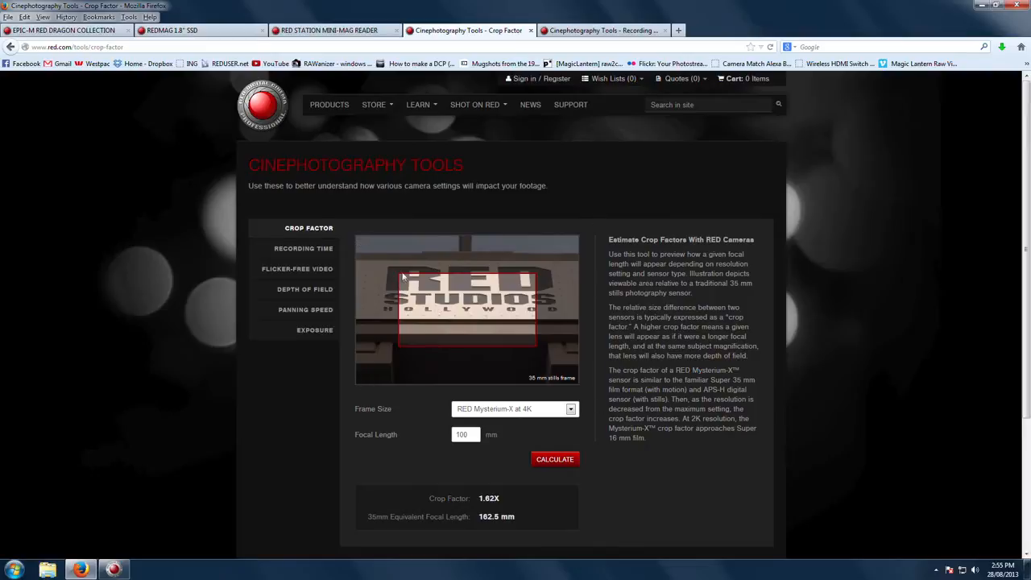
# Calculate the crop for RED Mysterium-X at 2K with a 100 mm lens and examine its 35mm equivalent focal length.
pyautogui.click(571, 411)
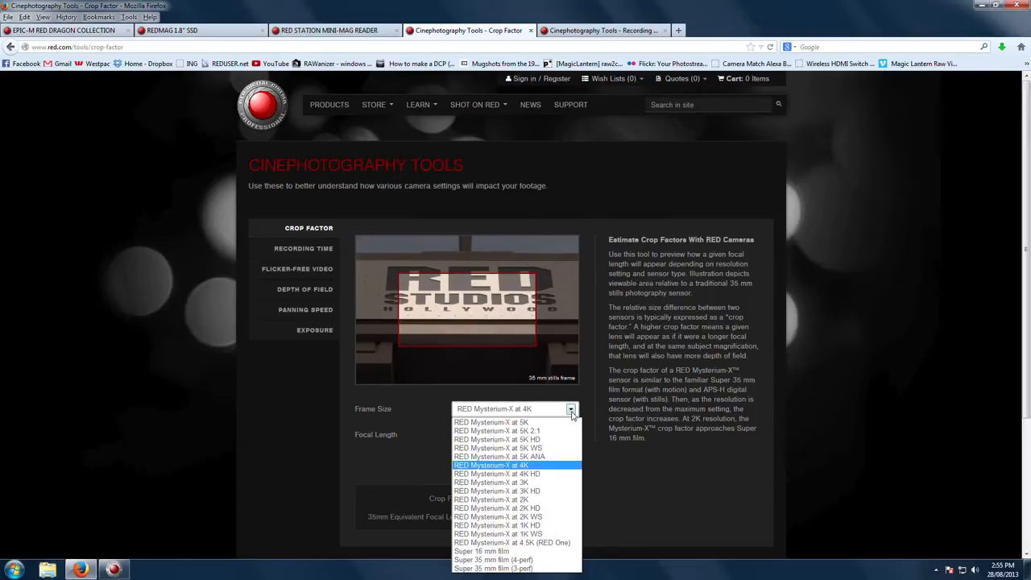
pyautogui.click(552, 500)
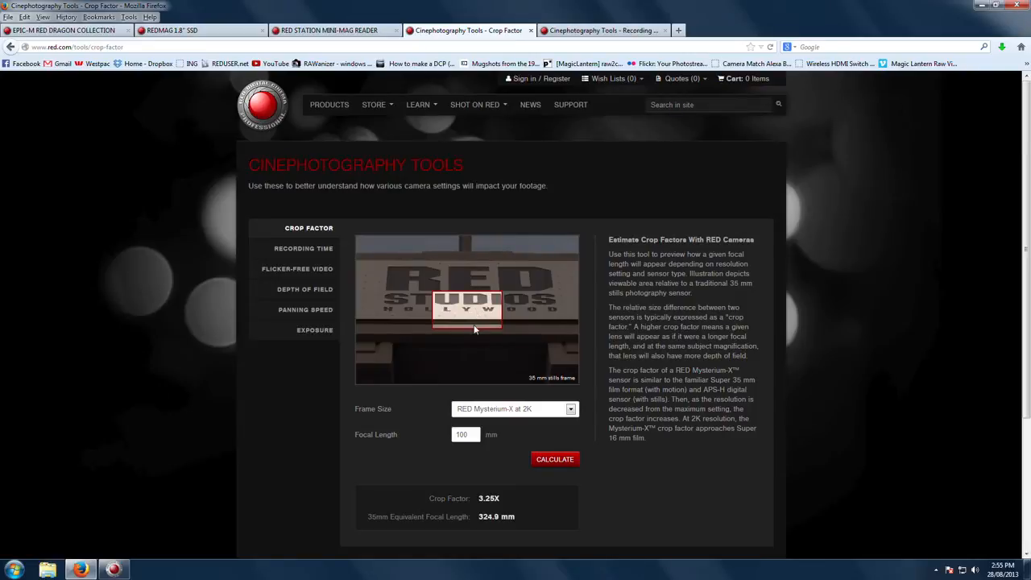
pyautogui.moveTo(479, 521); pyautogui.dragTo(517, 520)
pyautogui.click(483, 318)
pyautogui.click(544, 413)
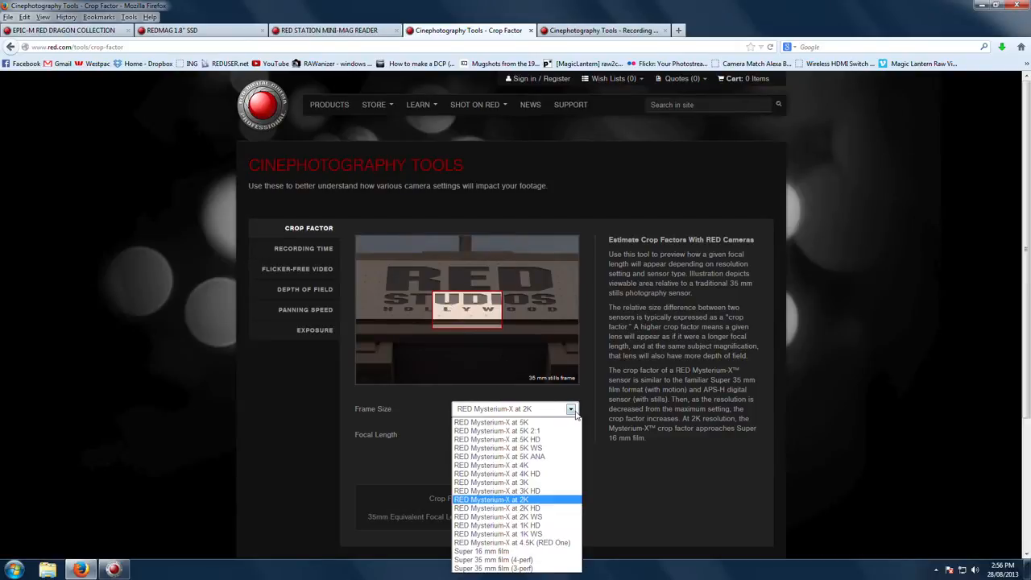
pyautogui.click(525, 500)
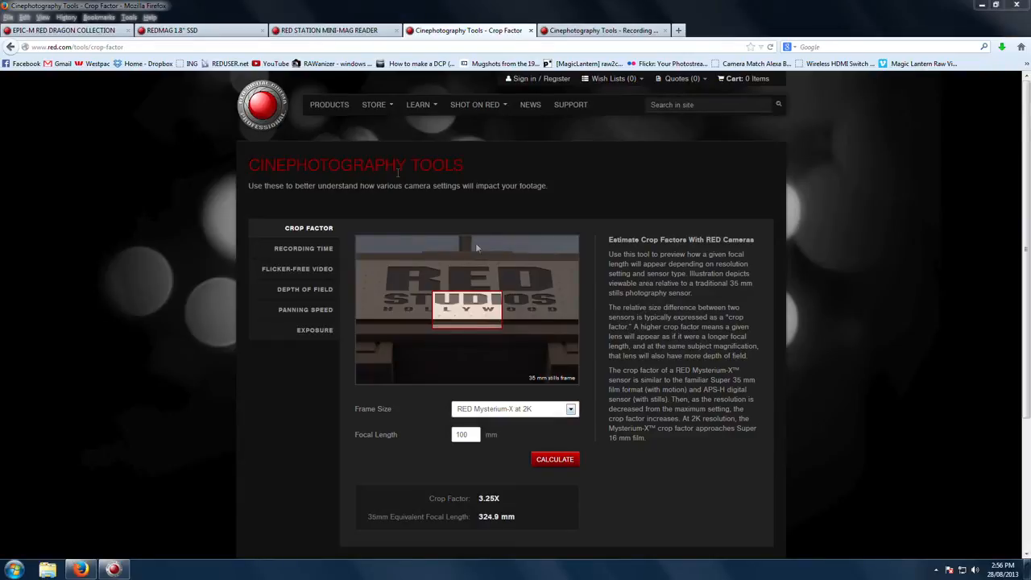
# Download the Windows build 17.5 of REDCINE-X PRO from RED's support site, agreeing to the terms and conditions.
pyautogui.hotkey('ctrl', '1')
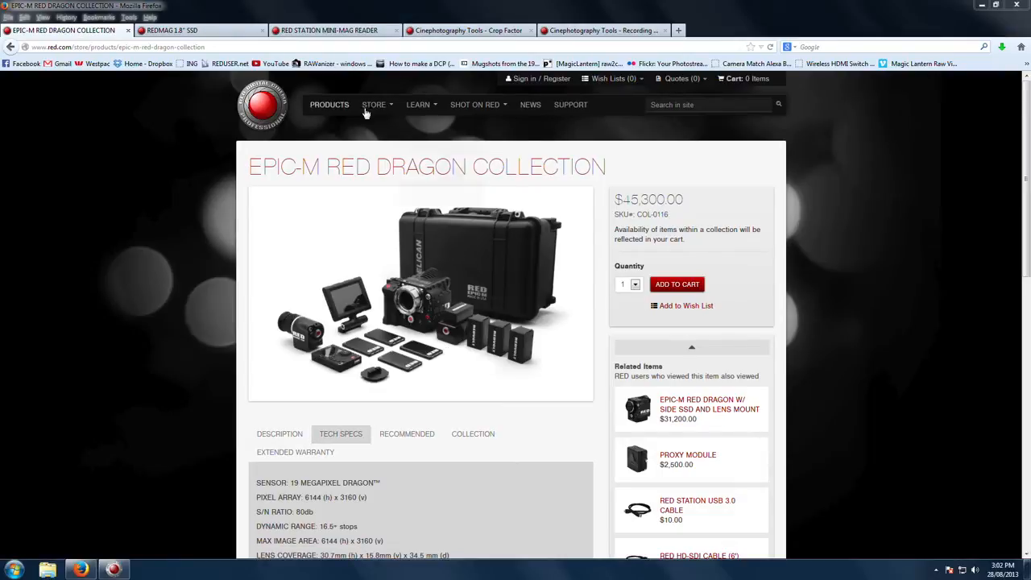
pyautogui.click(568, 106)
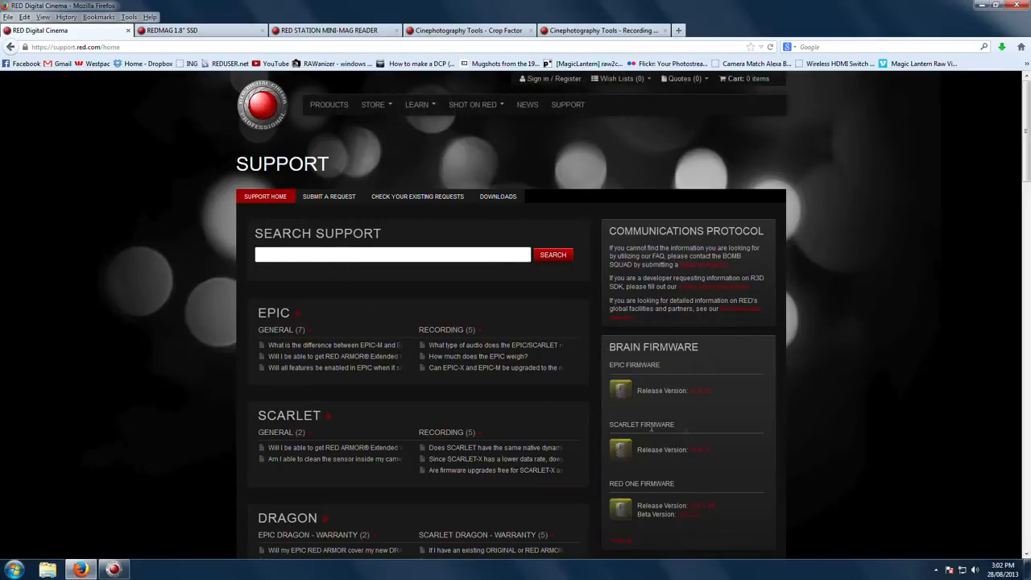
pyautogui.scroll(-7, 691, 426)
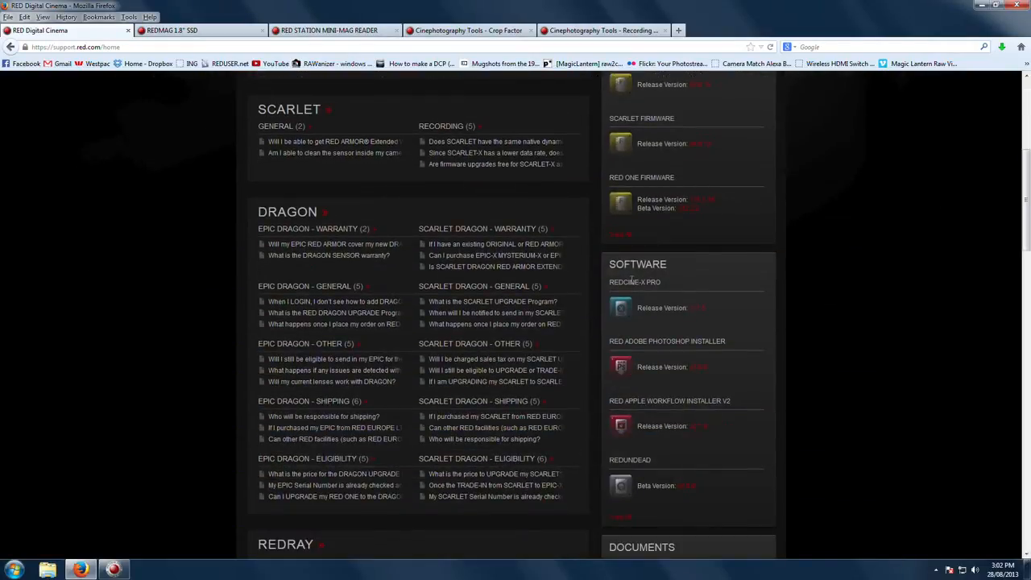
pyautogui.click(698, 310)
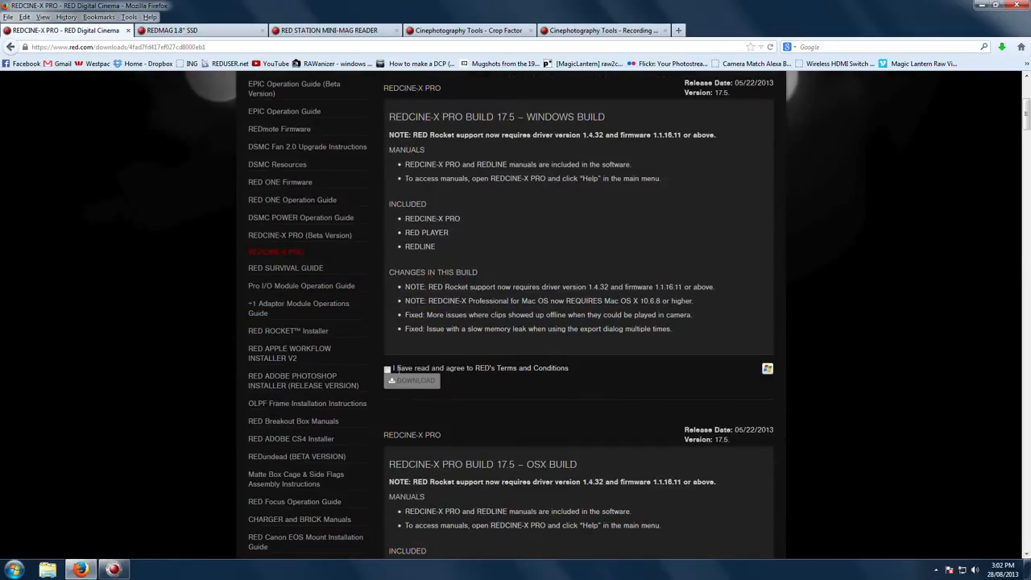
pyautogui.click(387, 370)
pyautogui.click(417, 381)
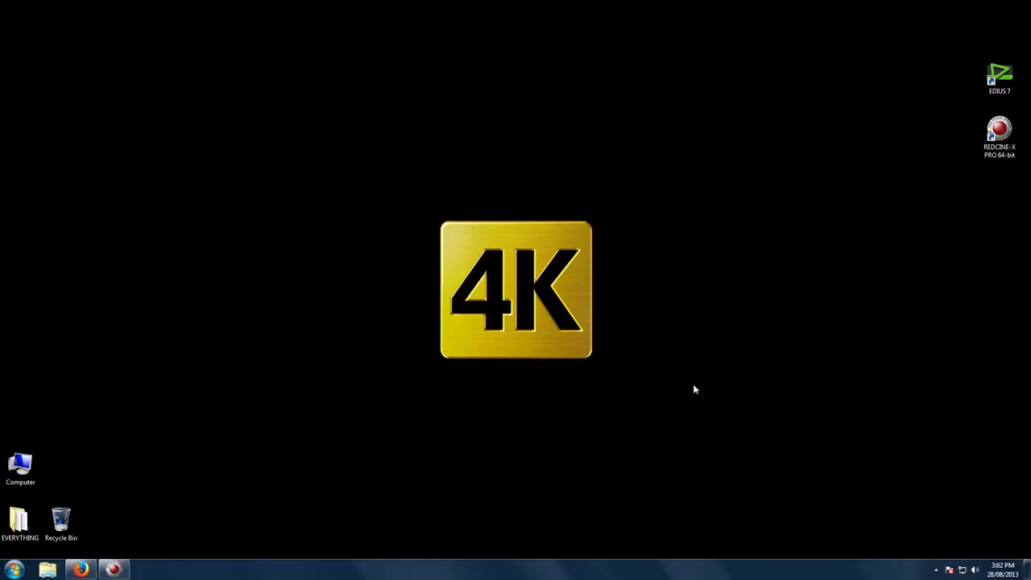
# Switch to REDCINE-X PROFESSIONAL and look over the clips in the 2013_01_06_HEIST_SHOWREEL project.
pyautogui.click(121, 571)
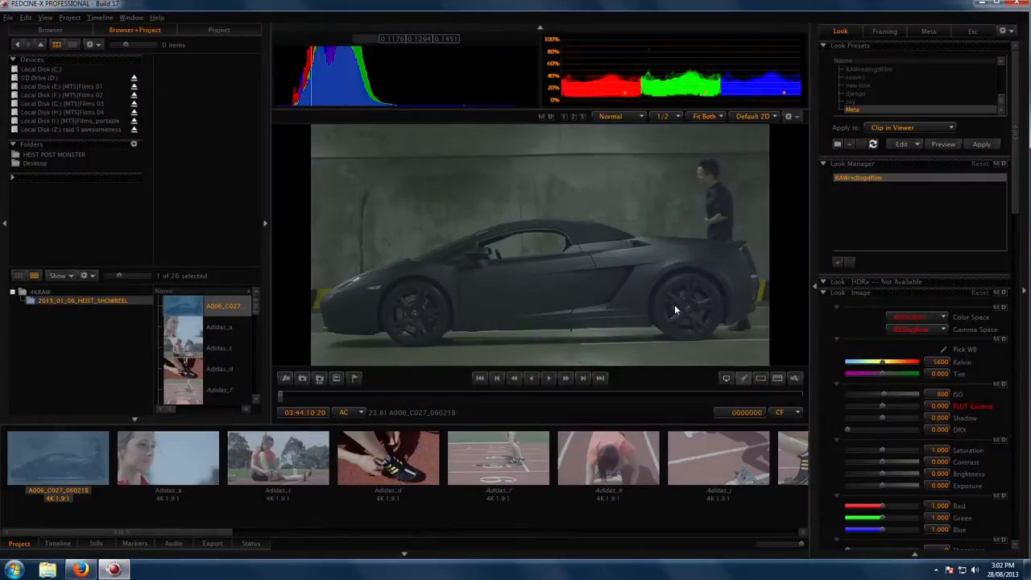
pyautogui.moveTo(173, 533); pyautogui.dragTo(107, 544)
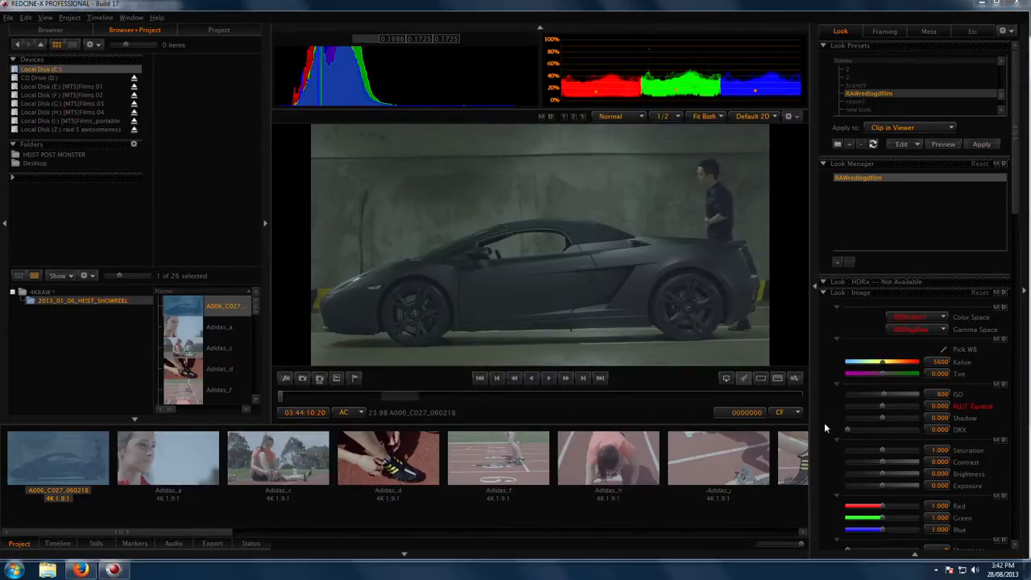
# Shape the car clip's luma curve into a strong contrast curve, lowering the shadows and raising the midtones and highlights.
pyautogui.moveTo(1018, 203); pyautogui.dragTo(1017, 302)
pyautogui.moveTo(871, 381); pyautogui.dragTo(855, 406)
pyautogui.moveTo(904, 347); pyautogui.dragTo(884, 348)
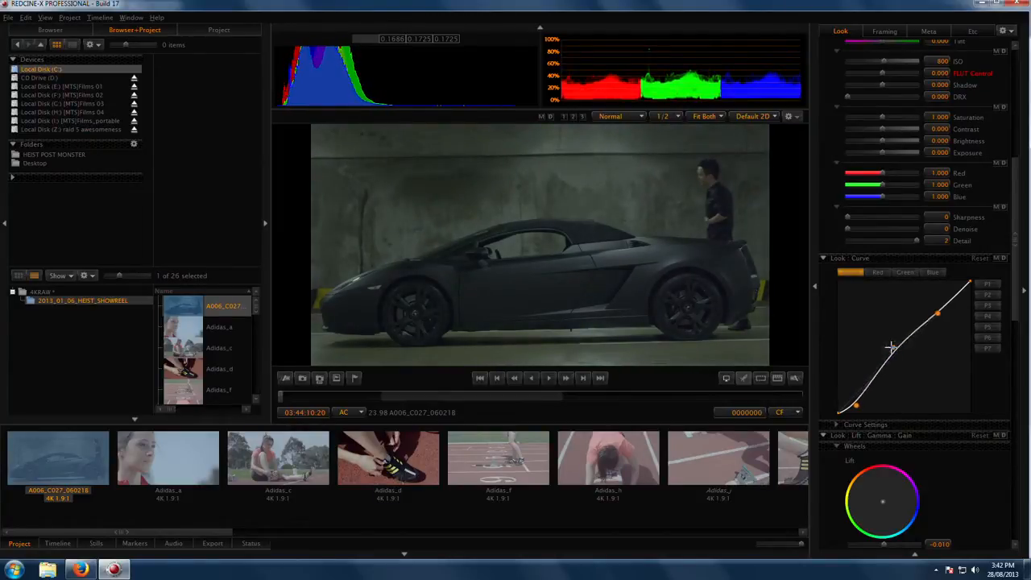
pyautogui.moveTo(935, 310); pyautogui.dragTo(916, 284)
pyautogui.moveTo(881, 345); pyautogui.dragTo(878, 348)
pyautogui.moveTo(851, 408); pyautogui.dragTo(859, 410)
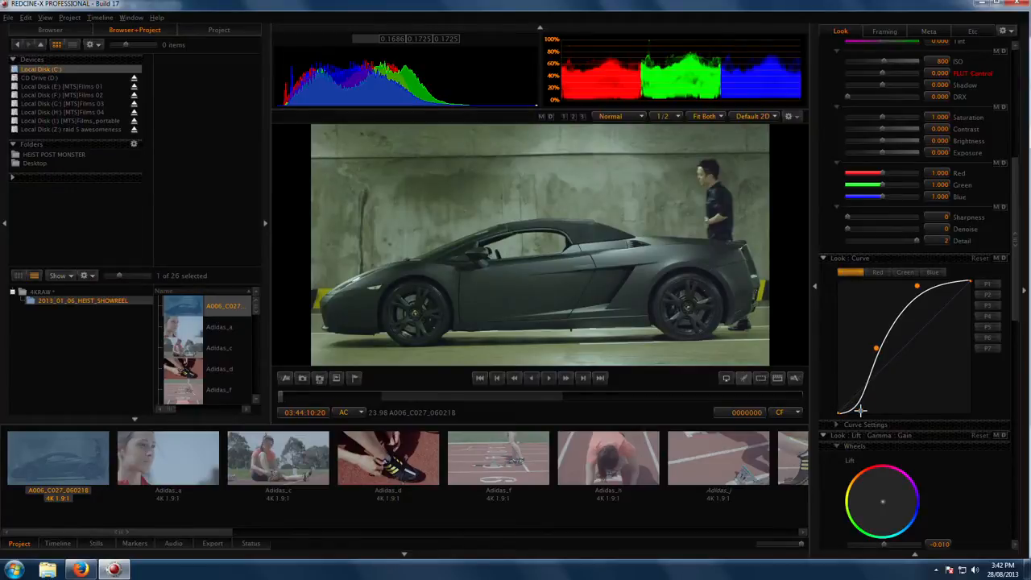
pyautogui.moveTo(875, 348); pyautogui.dragTo(878, 352)
pyautogui.moveTo(916, 285); pyautogui.dragTo(911, 283)
pyautogui.moveTo(880, 350); pyautogui.dragTo(879, 349)
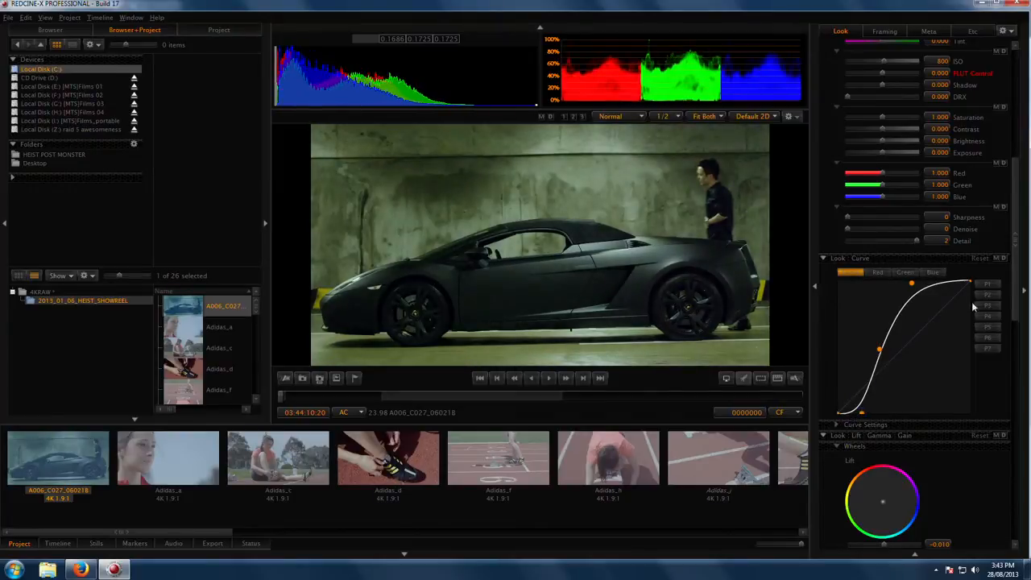
# Lower the car clip's tint to about -2.3 and bend its red curve, pulling down the shadow point and adjusting the upper points.
pyautogui.scroll(5, 1017, 282)
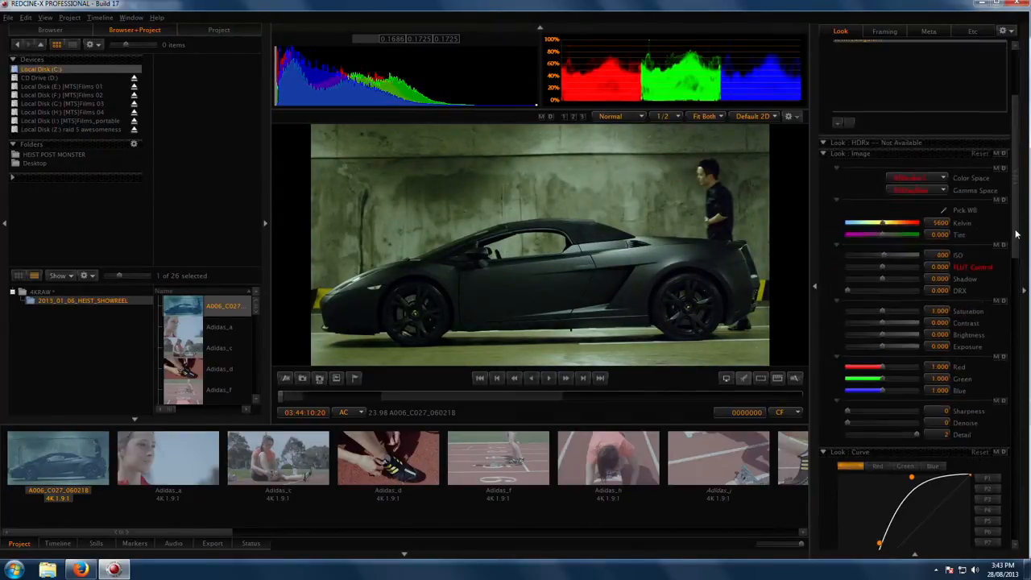
pyautogui.moveTo(883, 225)
pyautogui.mouseDown()
pyautogui.moveTo(897, 226)
pyautogui.moveTo(881, 236)
pyautogui.mouseUp()
pyautogui.scroll(-5, 1010, 193)
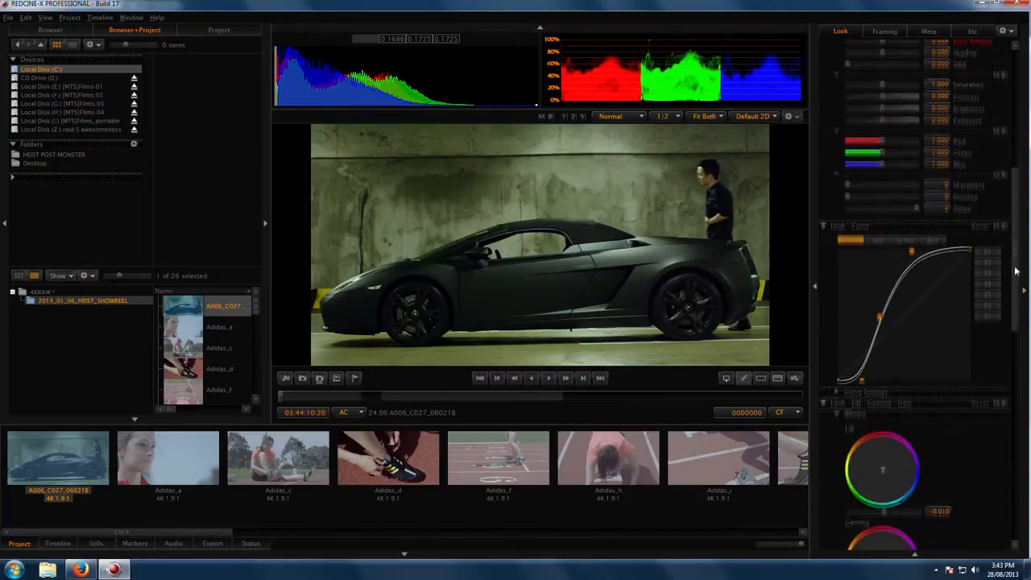
pyautogui.click(878, 239)
pyautogui.click(858, 372)
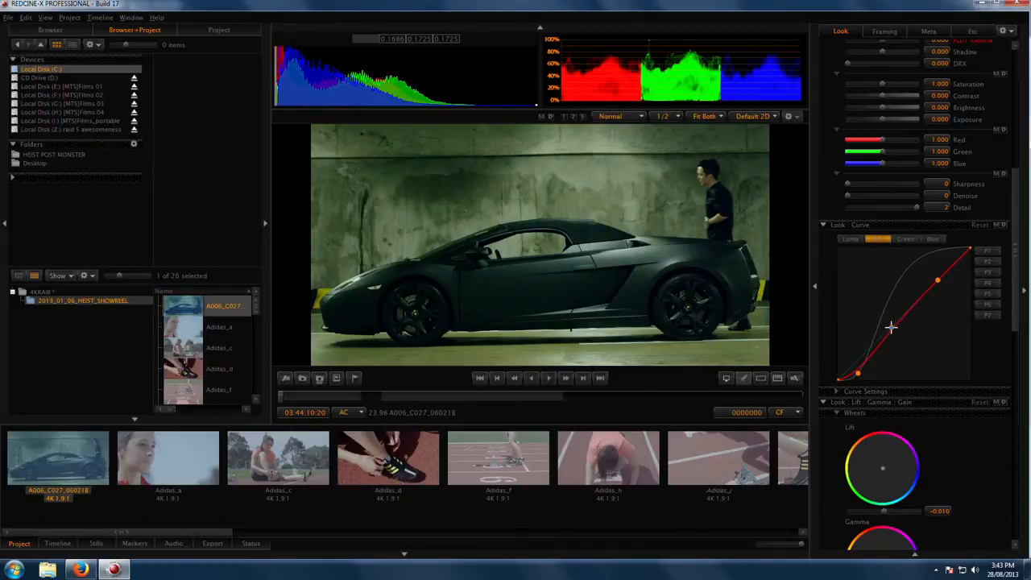
pyautogui.moveTo(938, 281); pyautogui.dragTo(935, 281)
pyautogui.moveTo(892, 327); pyautogui.dragTo(884, 332)
# Scrub forward through the graded car clip to check the look across its frames.
pyautogui.moveTo(1015, 305)
pyautogui.mouseDown()
pyautogui.moveTo(1016, 264)
pyautogui.moveTo(1014, 301)
pyautogui.mouseUp()
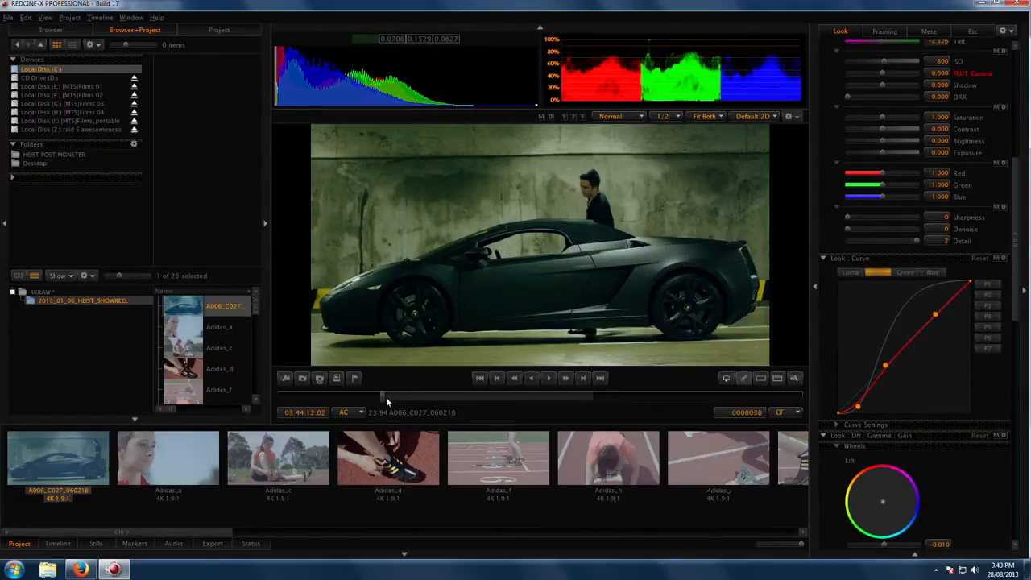
pyautogui.moveTo(385, 396); pyautogui.dragTo(568, 403)
# Load the Adidas_a clip in the viewer and check its Gamma Space setting.
pyautogui.click(186, 457)
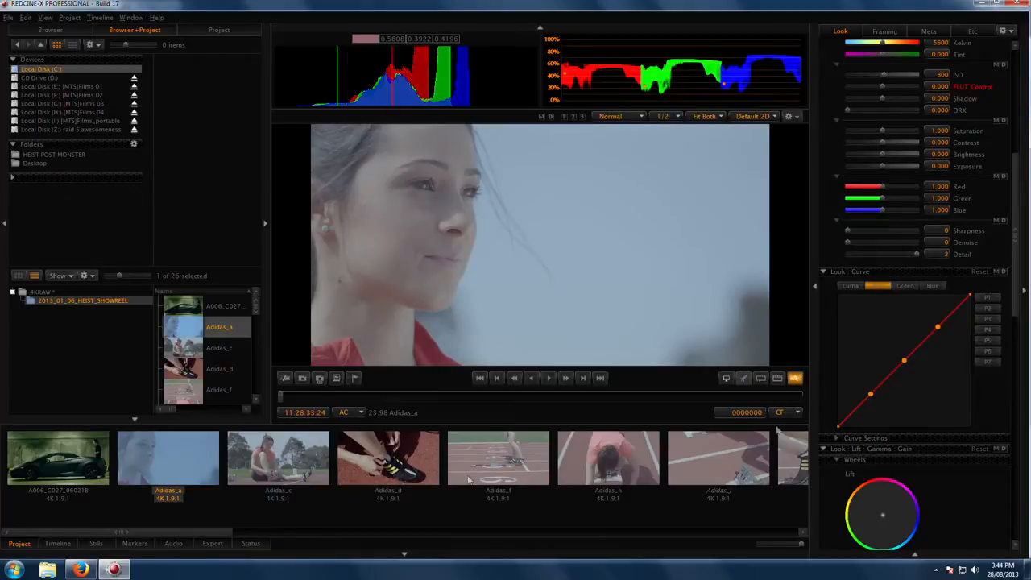
pyautogui.moveTo(1014, 298); pyautogui.dragTo(1016, 241)
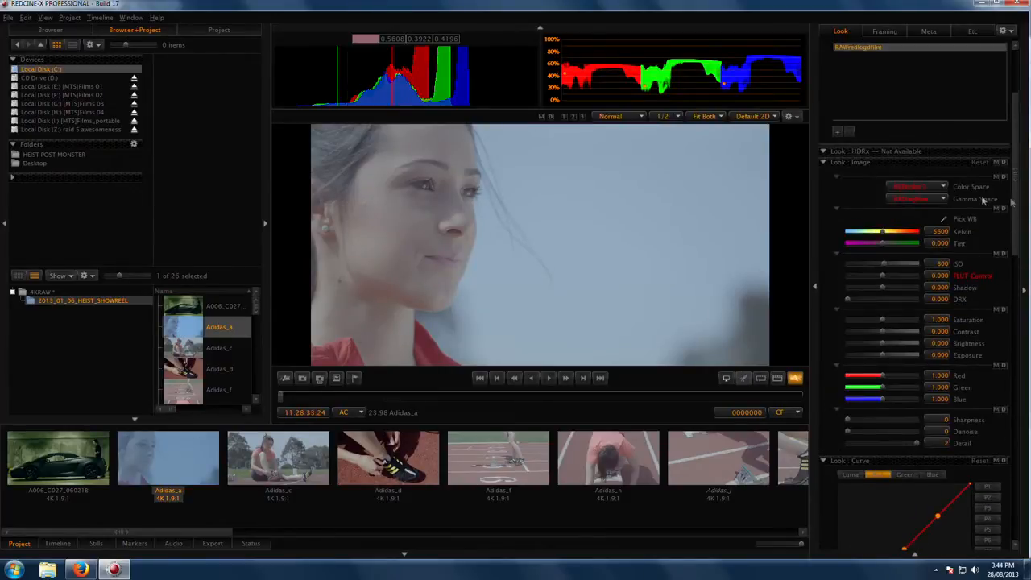
pyautogui.click(928, 201)
pyautogui.click(926, 200)
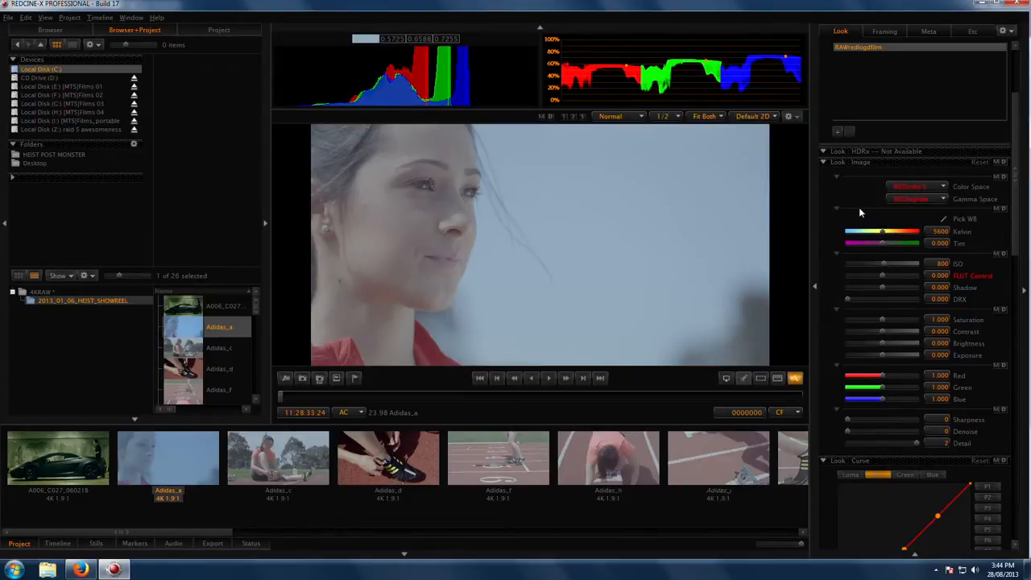
# Try REDgamma3 as the Adidas_a clip's gamma space, scrub ahead to frame 52, and return the gamma to REDlogFilm.
pyautogui.click(914, 199)
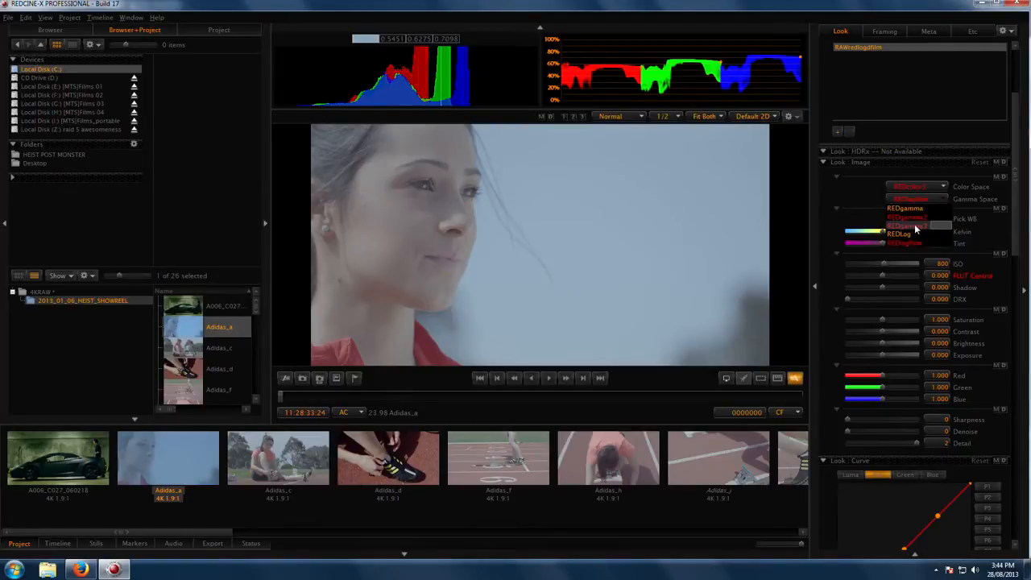
pyautogui.click(920, 228)
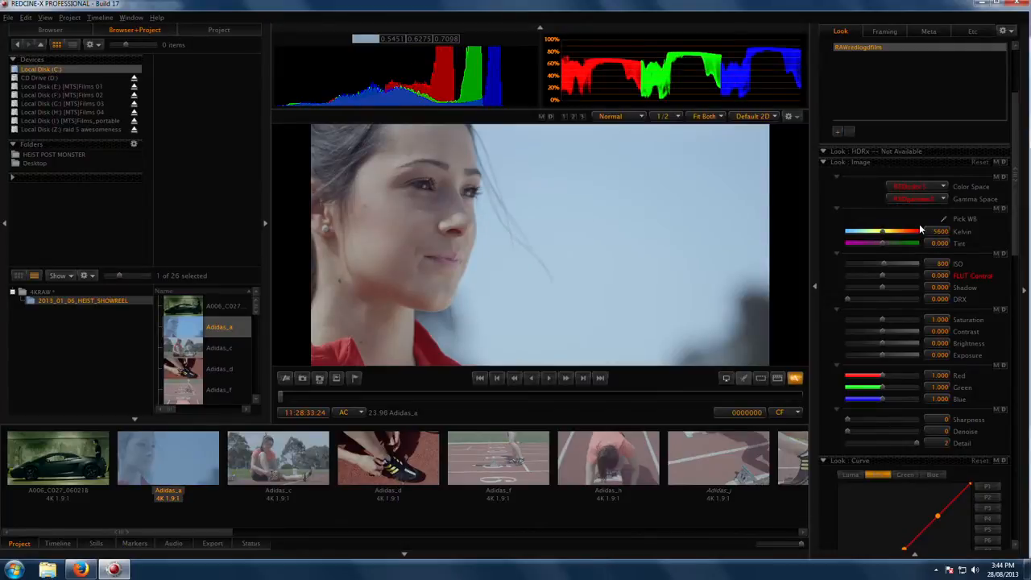
pyautogui.moveTo(499, 395)
pyautogui.mouseDown()
pyautogui.moveTo(543, 398)
pyautogui.moveTo(516, 397)
pyautogui.mouseUp()
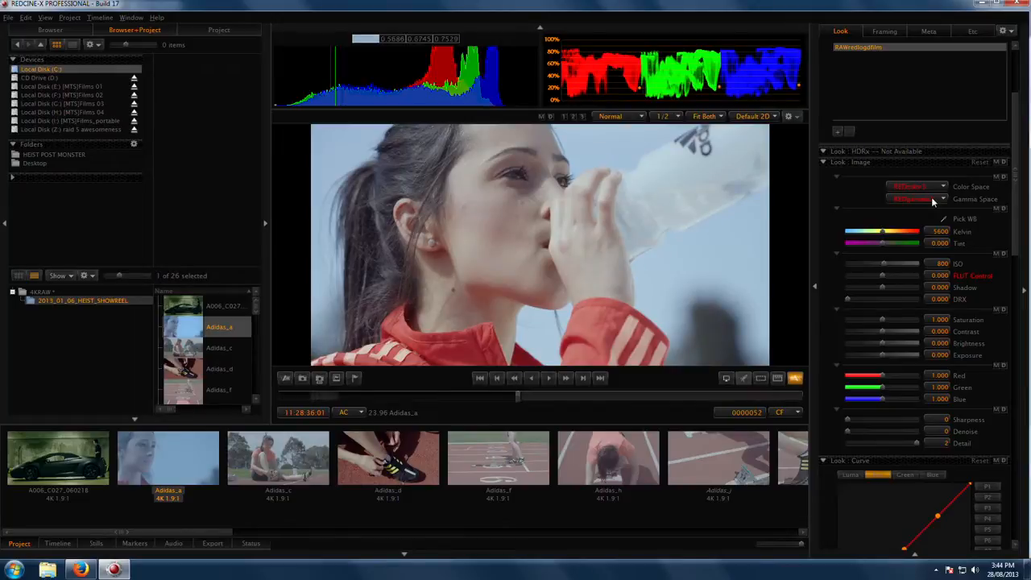
pyautogui.click(932, 201)
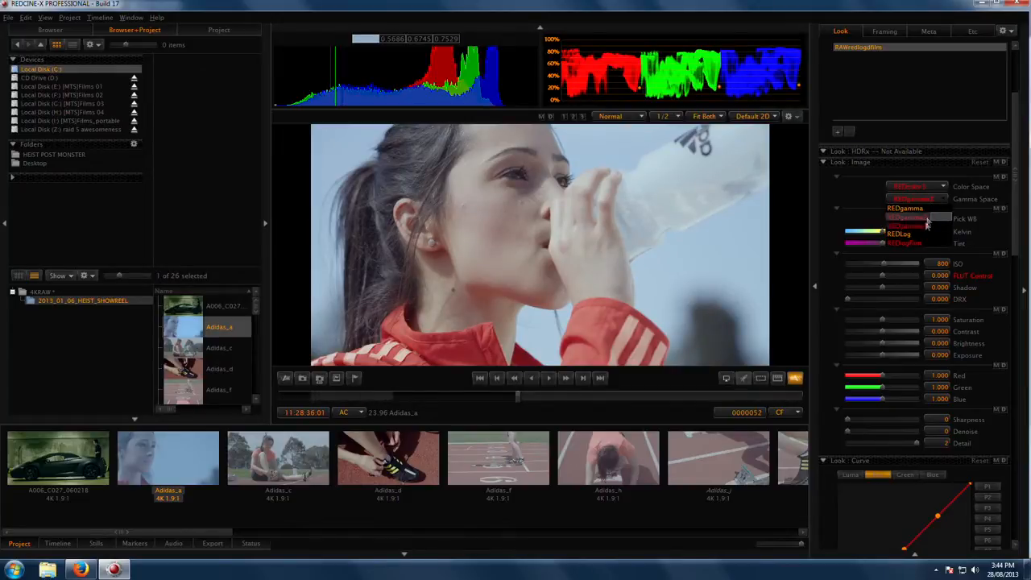
pyautogui.click(917, 246)
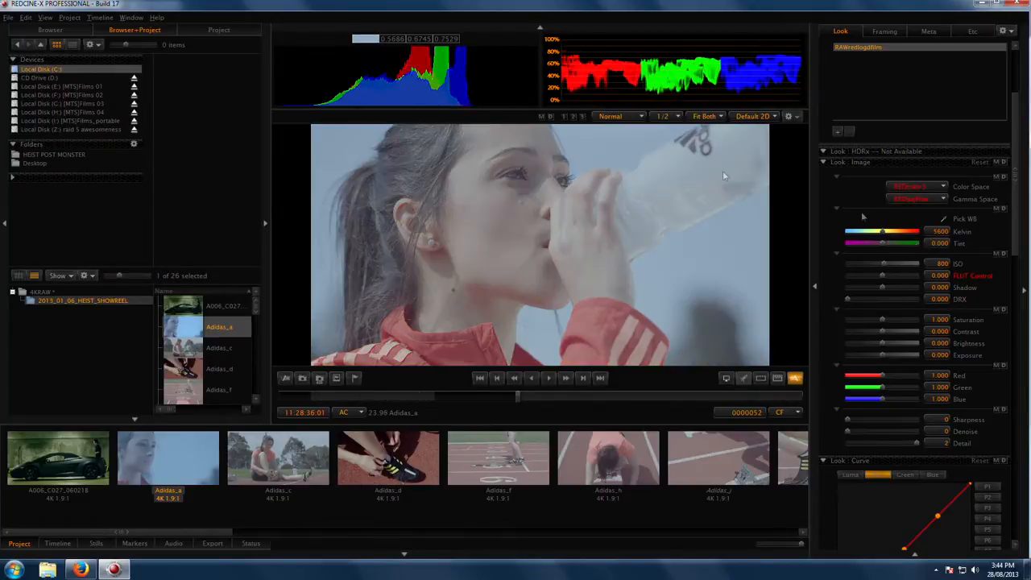
# Shape the Adidas_a clip's luma curve into a steep S, lowering the shadow and midtone points and raising the highlights.
pyautogui.scroll(-1, 1016, 210)
pyautogui.scroll(-12, 1016, 210)
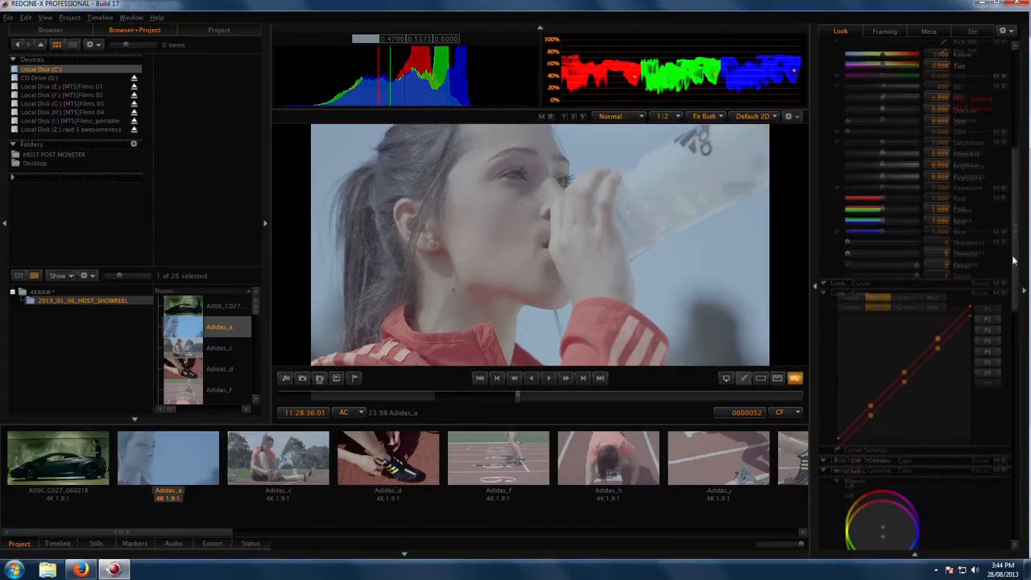
pyautogui.moveTo(870, 375); pyautogui.dragTo(877, 407)
pyautogui.moveTo(906, 341); pyautogui.dragTo(895, 360)
pyautogui.click(926, 288)
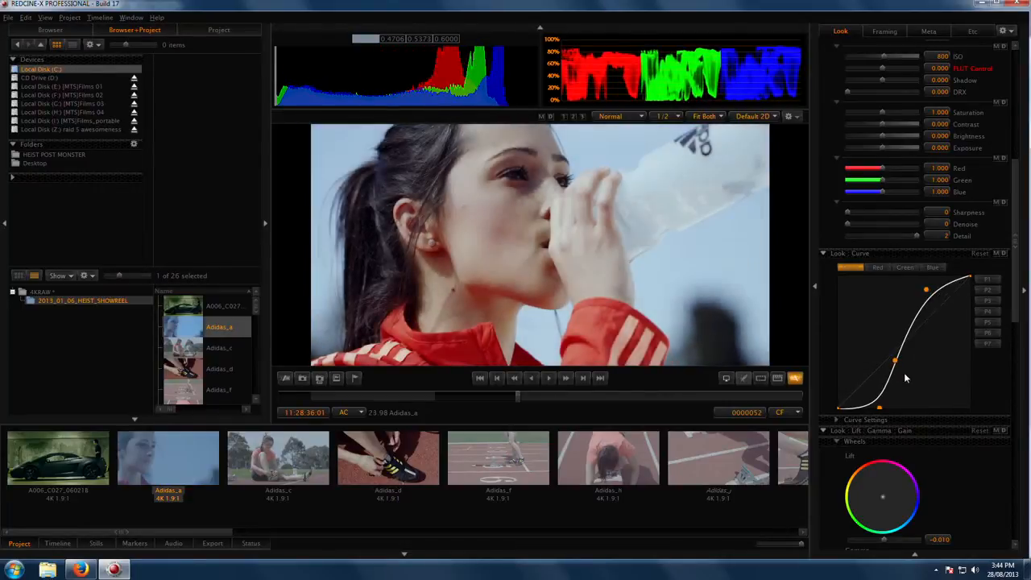
pyautogui.click(893, 360)
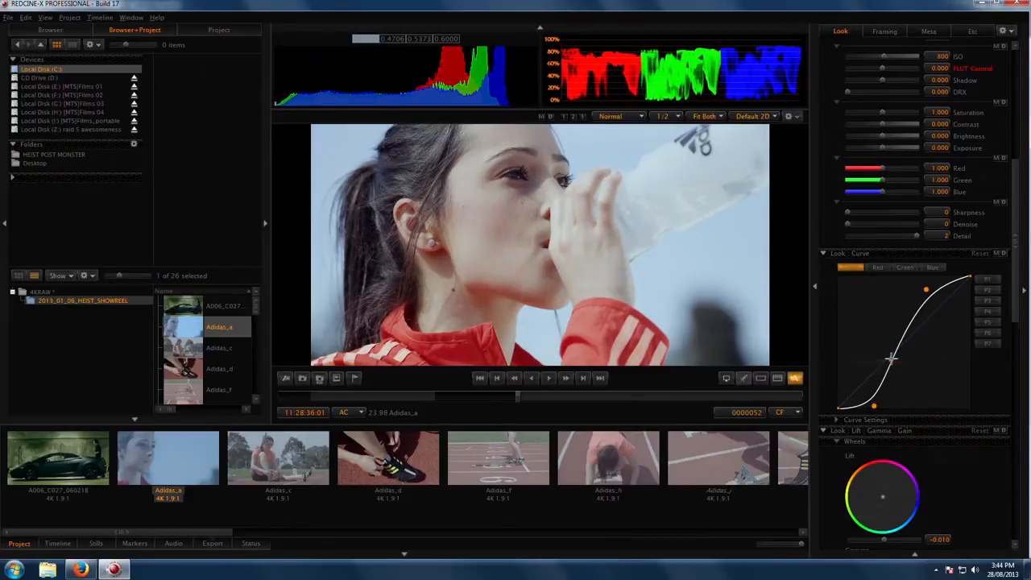
# Load the DownPatDolman_z clip and shape its luma curve into an S, lowering the shadows and raising the highlights.
pyautogui.moveTo(211, 538); pyautogui.dragTo(464, 546)
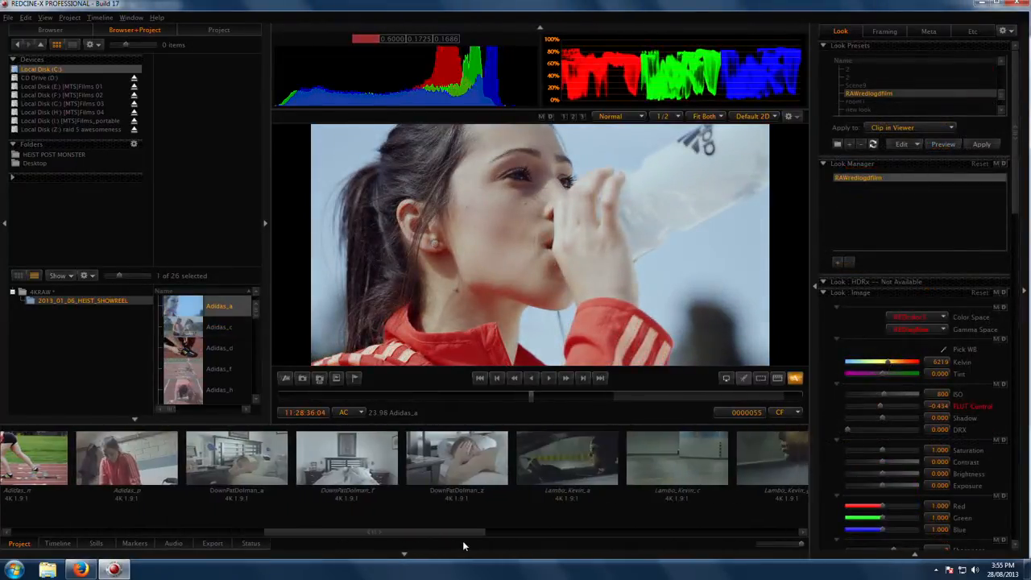
pyautogui.click(455, 477)
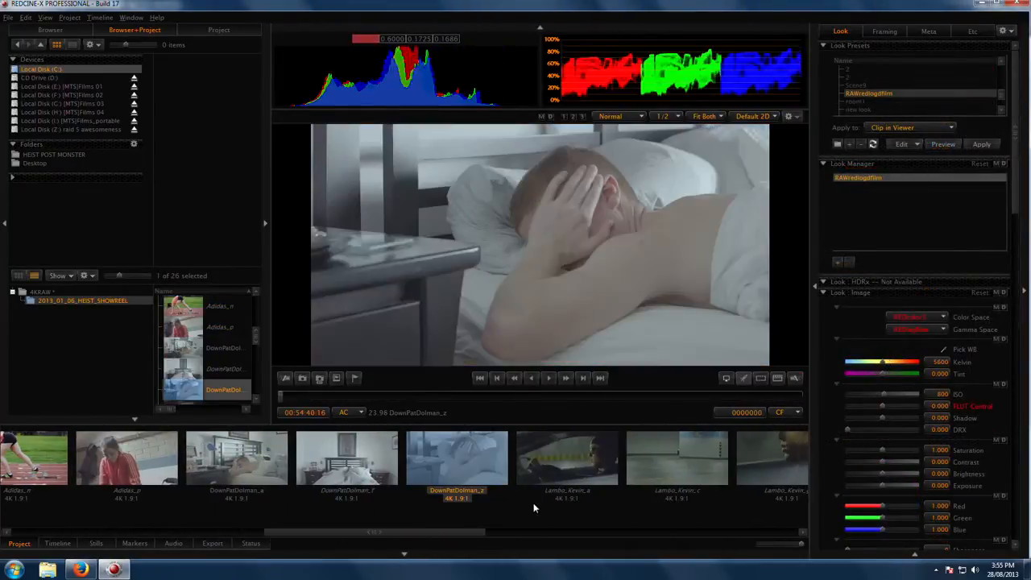
pyautogui.moveTo(1022, 199); pyautogui.dragTo(1025, 281)
pyautogui.moveTo(937, 426); pyautogui.dragTo(935, 415)
pyautogui.moveTo(870, 494); pyautogui.dragTo(860, 522)
pyautogui.moveTo(904, 461); pyautogui.dragTo(897, 467)
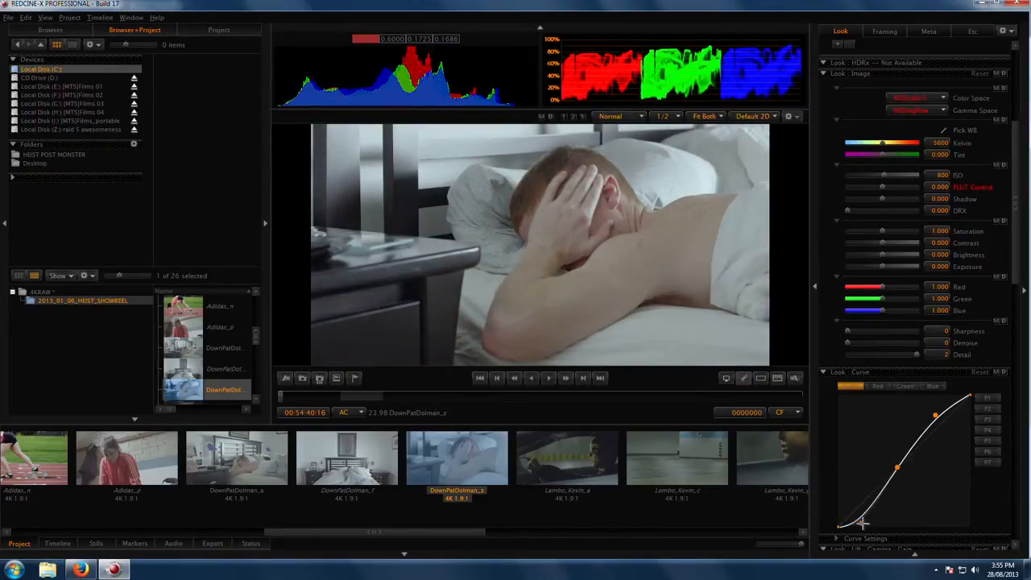
pyautogui.moveTo(861, 522); pyautogui.dragTo(865, 526)
pyautogui.moveTo(926, 432); pyautogui.dragTo(928, 408)
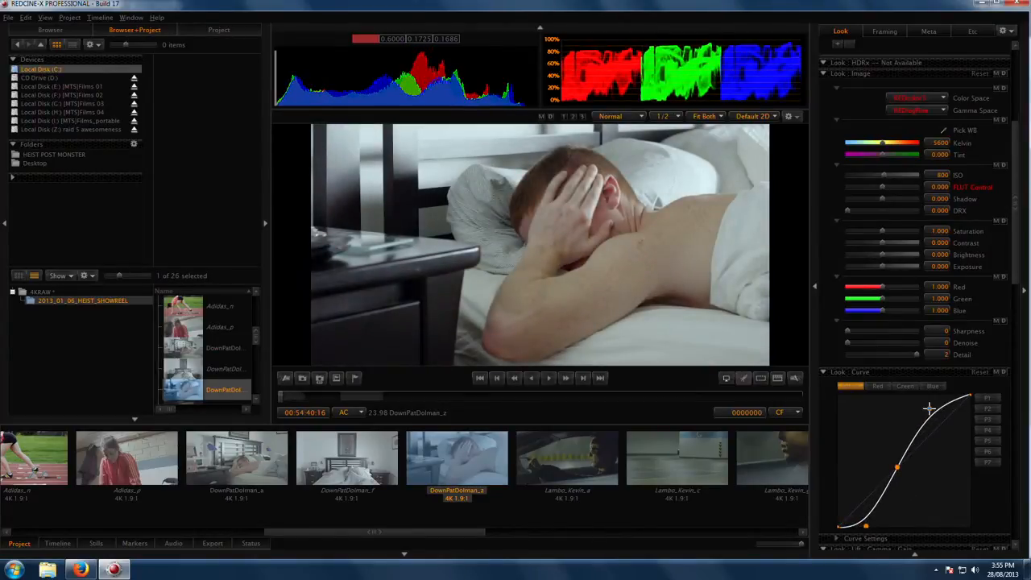
# Give the DownPatDolman_z clip a dark blue night look by cooling it to about 3270 Kelvin and pulling its luma curve far down.
pyautogui.press('space')
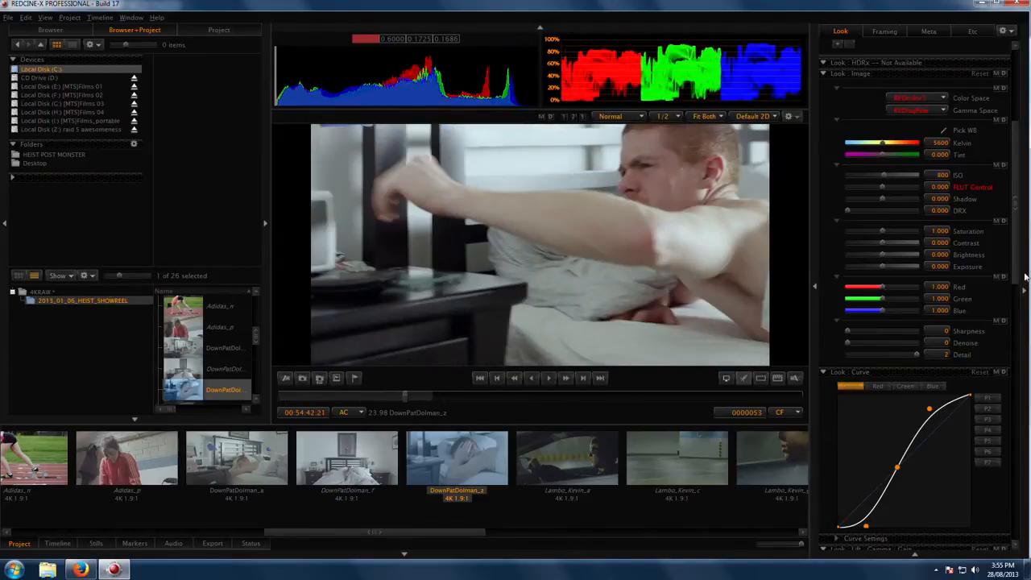
pyautogui.scroll(4, 1018, 278)
pyautogui.moveTo(882, 288); pyautogui.dragTo(865, 293)
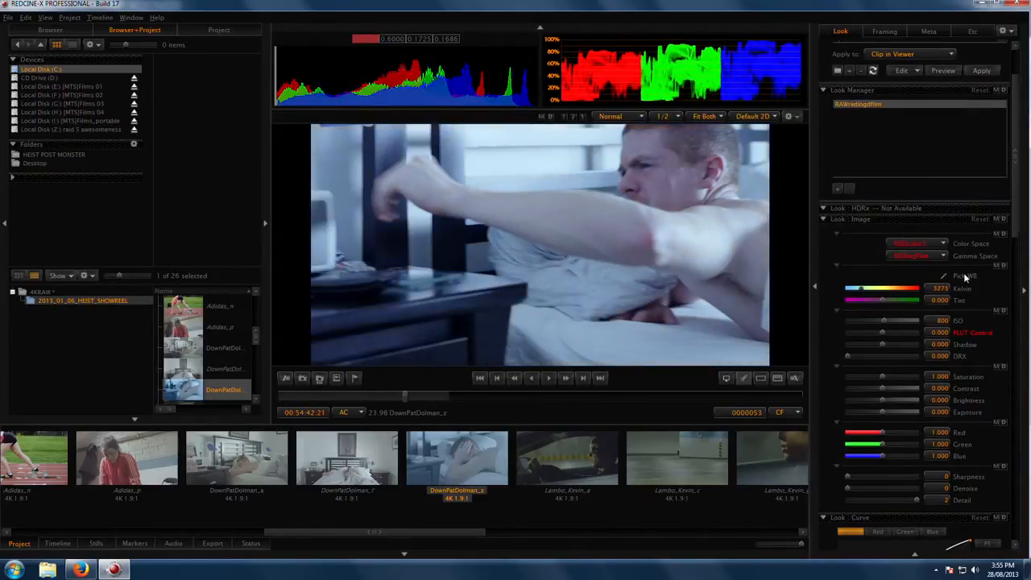
pyautogui.scroll(-6, 902, 282)
pyautogui.moveTo(930, 252); pyautogui.dragTo(944, 341)
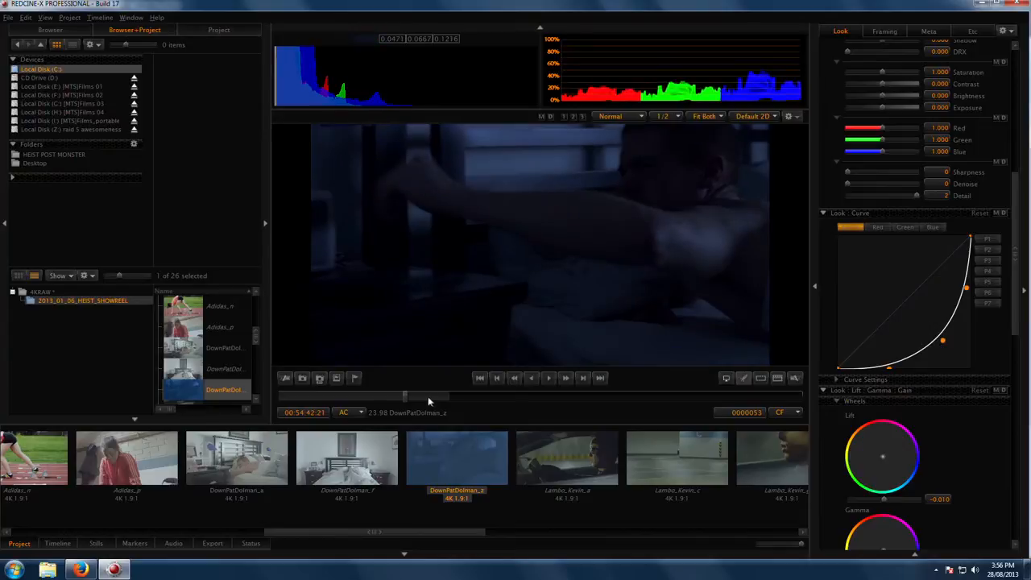
pyautogui.press('space')
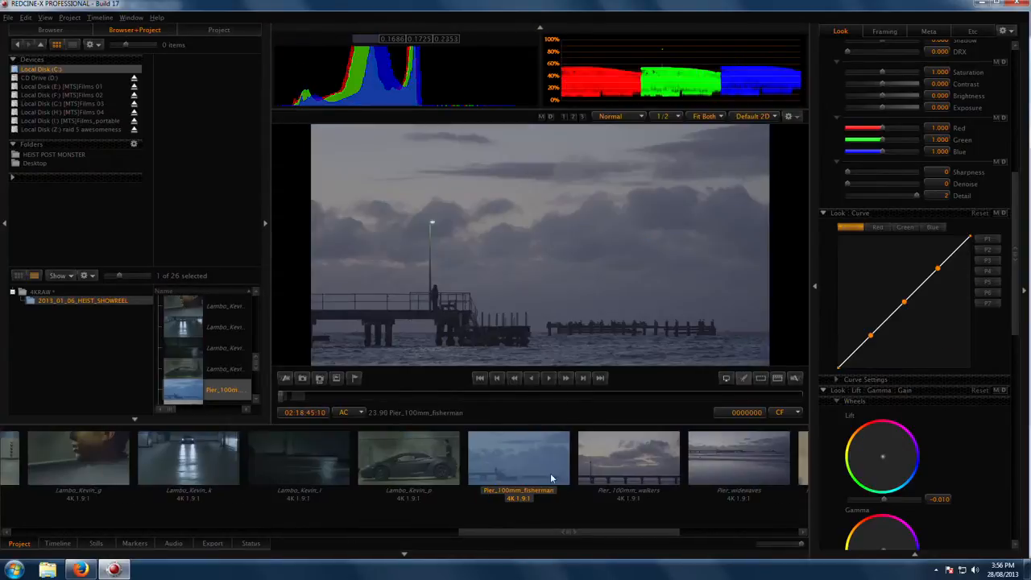
# Load the Pier_100mm_fisherman clip and bend its luma curve into an S, lowering the shadows and raising the highlights.
pyautogui.moveTo(872, 338); pyautogui.dragTo(871, 354)
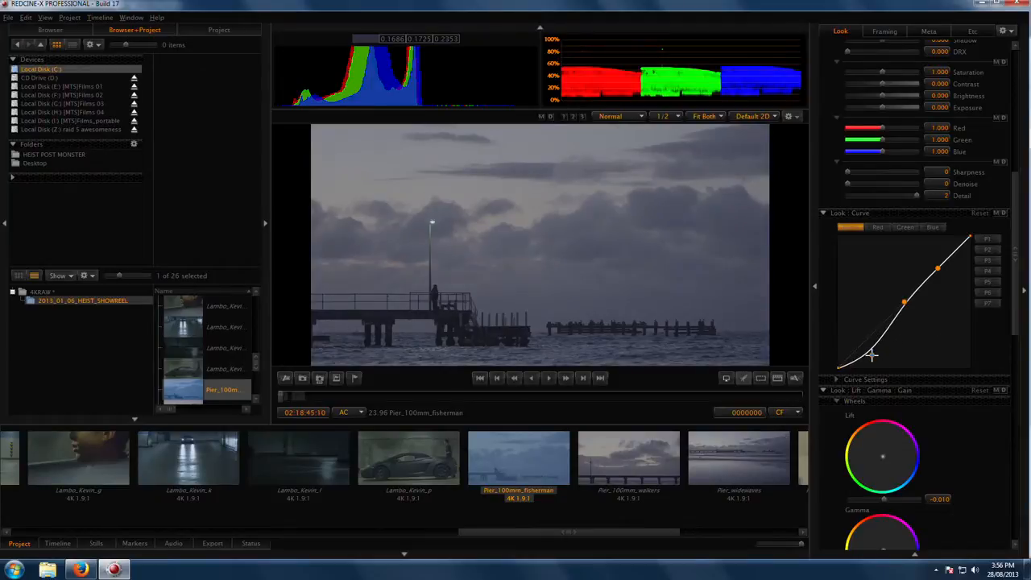
pyautogui.moveTo(905, 301); pyautogui.dragTo(911, 306)
pyautogui.moveTo(938, 266); pyautogui.dragTo(932, 253)
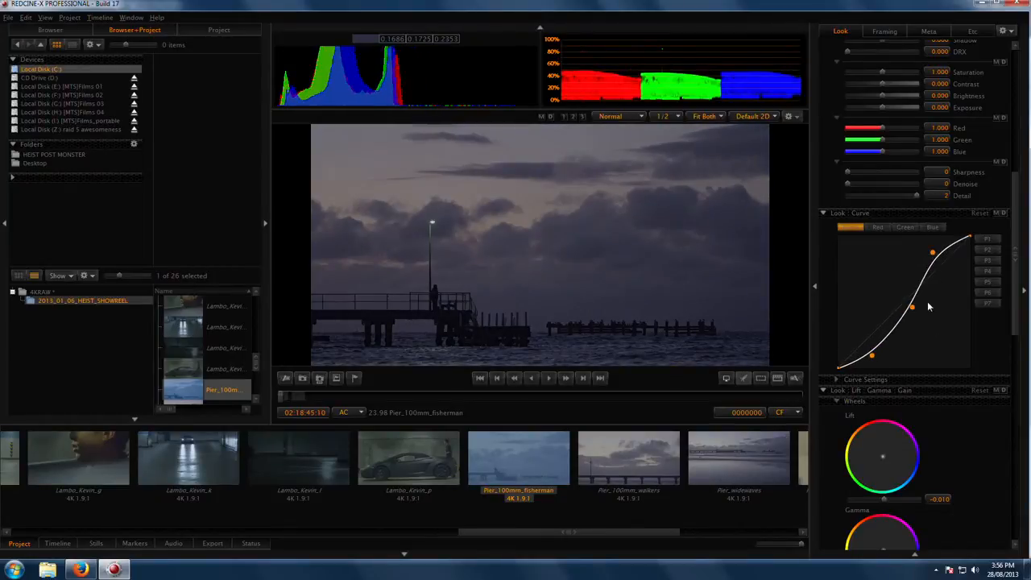
pyautogui.moveTo(912, 307); pyautogui.dragTo(899, 305)
# Warm the pier clip's Kelvin slightly, shift its tint towards magenta, and raise its saturation to about 1.628.
pyautogui.scroll(5, 944, 196)
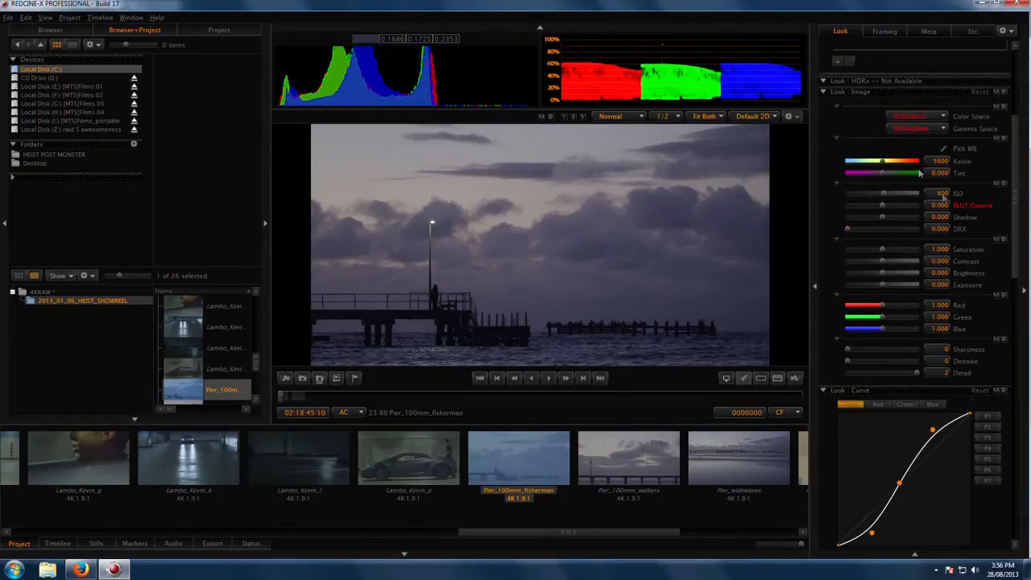
pyautogui.moveTo(886, 163); pyautogui.dragTo(894, 162)
pyautogui.moveTo(882, 249); pyautogui.dragTo(905, 252)
pyautogui.moveTo(886, 174); pyautogui.dragTo(878, 180)
# Lower the shadow point of the pier clip's red curve, reduce FLUT Control to about -1.178, and scrub through the clip.
pyautogui.scroll(-4, 878, 180)
pyautogui.click(878, 262)
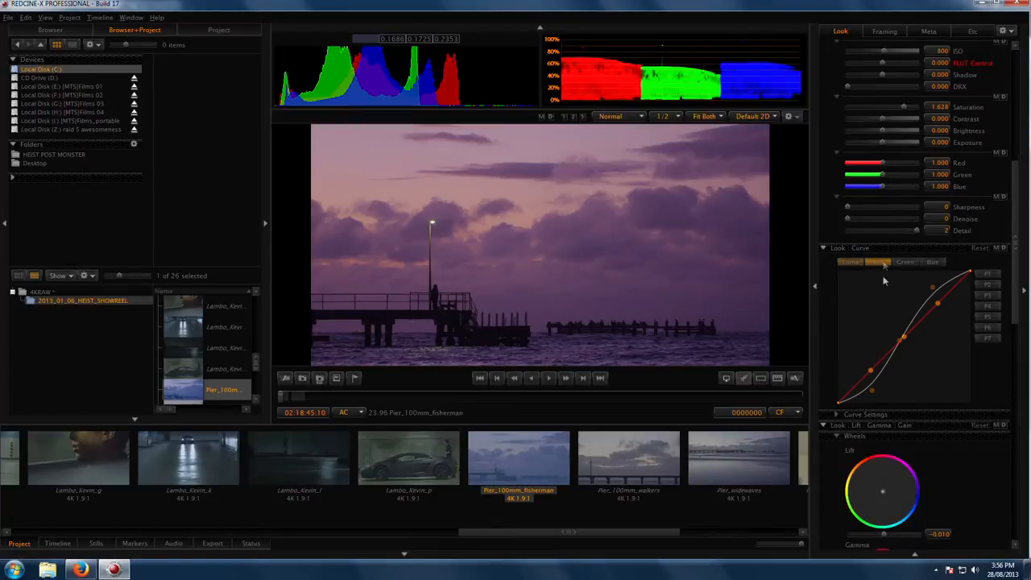
pyautogui.moveTo(870, 371); pyautogui.dragTo(862, 395)
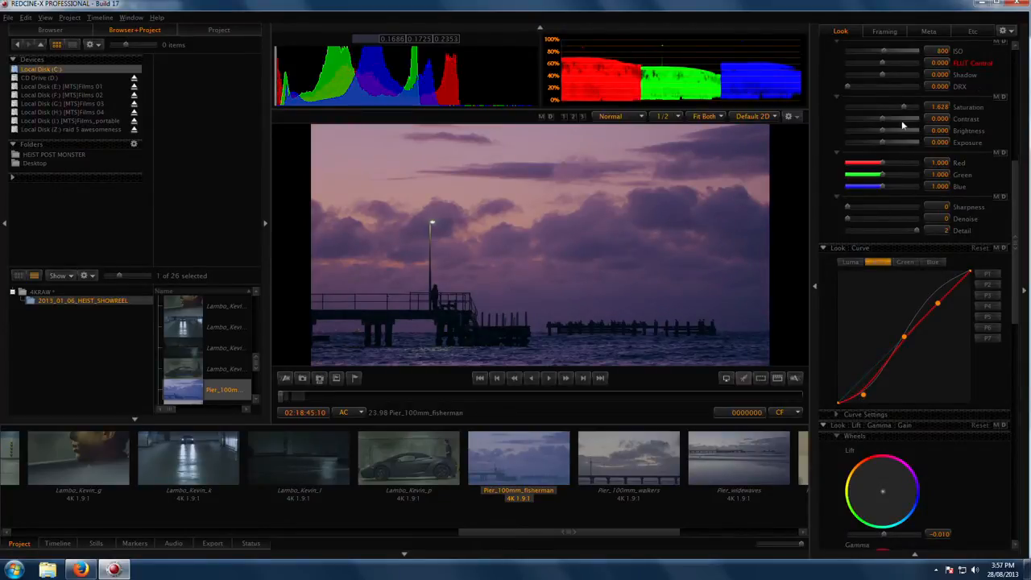
pyautogui.moveTo(884, 65); pyautogui.dragTo(877, 66)
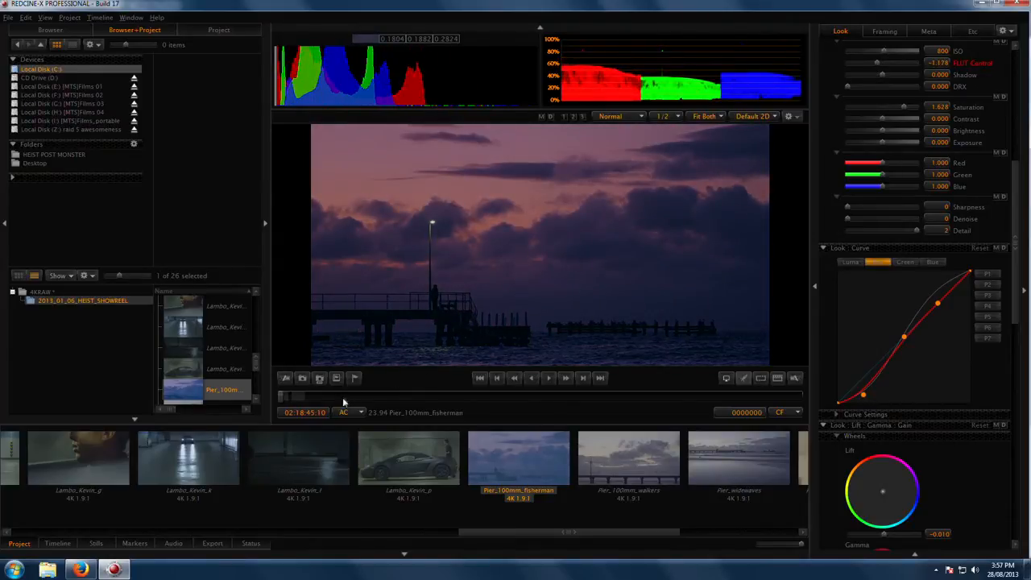
pyautogui.moveTo(282, 396); pyautogui.dragTo(410, 402)
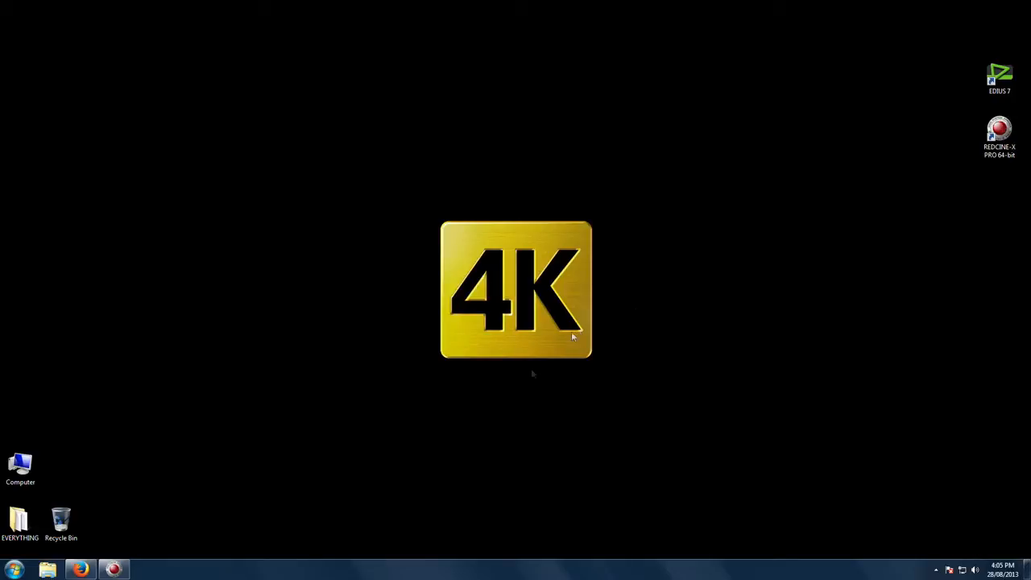
# Create a new folder named 4KRED_WORKFLOW on the Windows desktop.
pyautogui.rightClick(670, 278)
pyautogui.moveTo(750, 395)
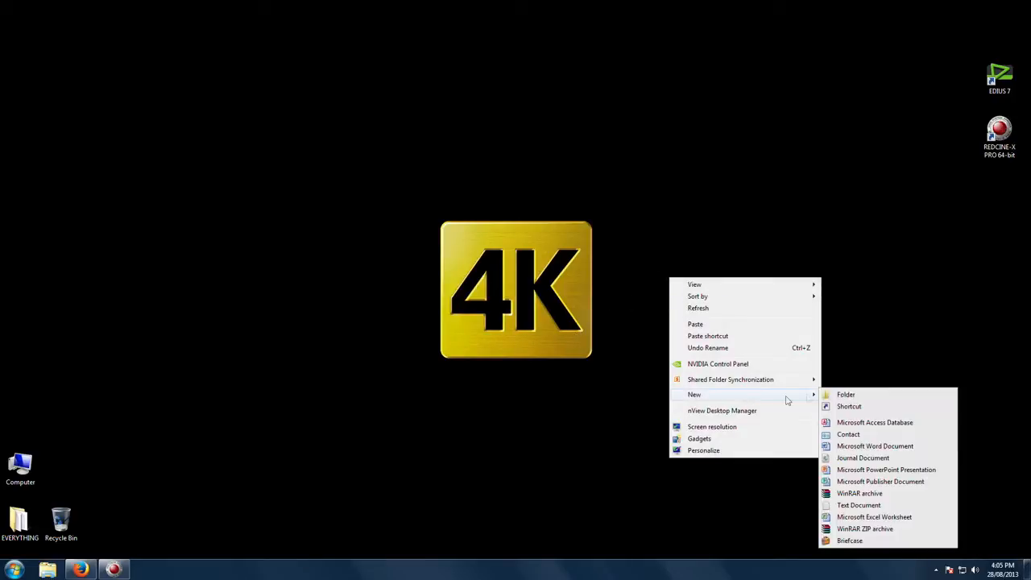
pyautogui.click(838, 392)
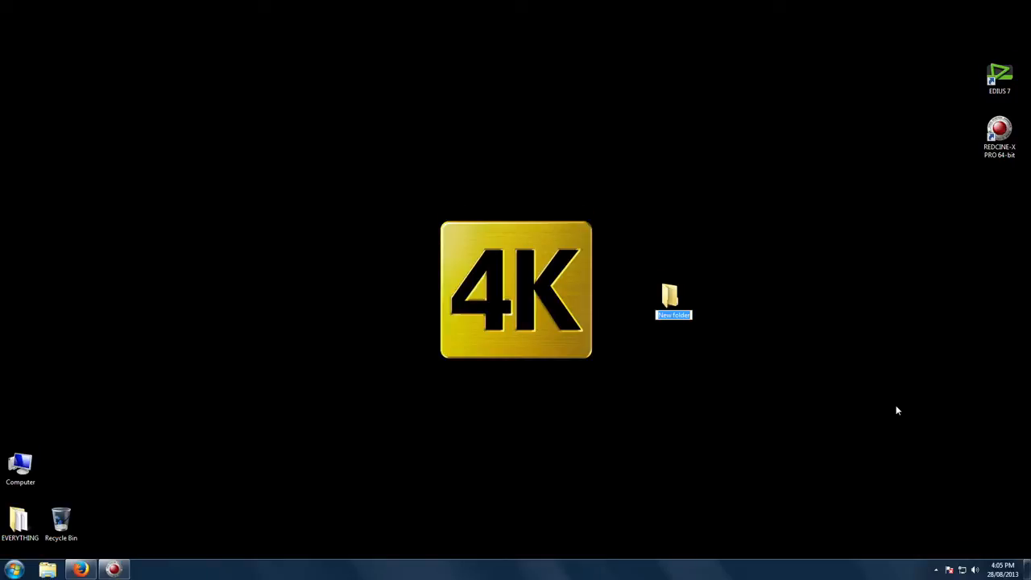
pyautogui.write('4KRED_WORKFLOW')
pyautogui.press('Return')
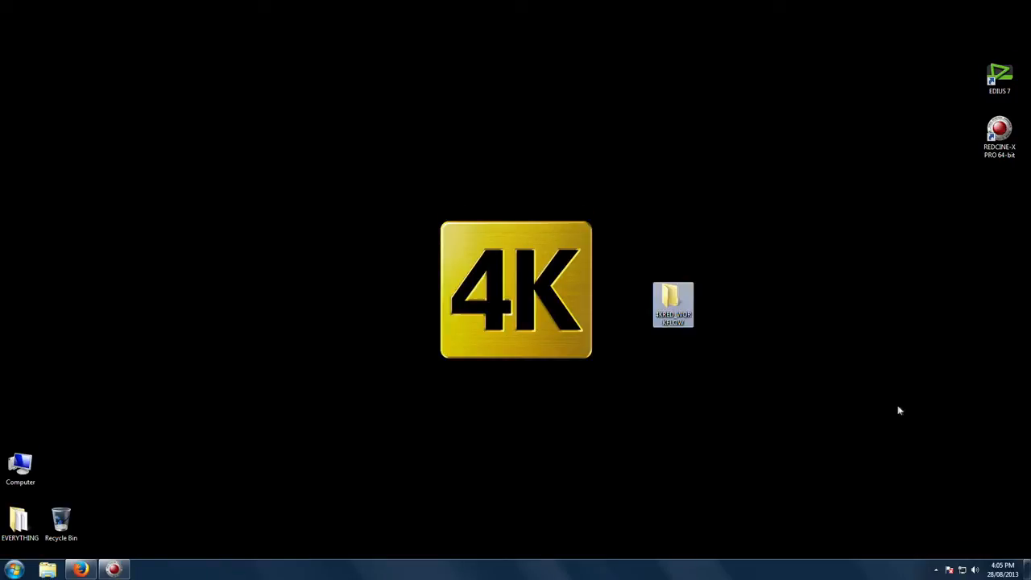
# Paste the copied project template folders and files into the 4KRED_WORKFLOW folder.
pyautogui.doubleClick(681, 322)
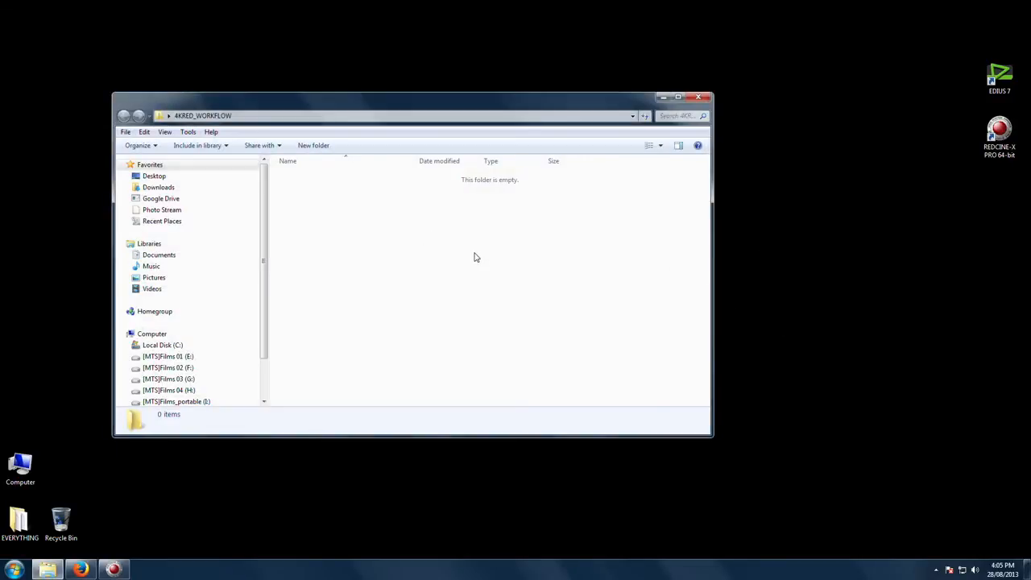
pyautogui.hotkey('ctrl', 'v')
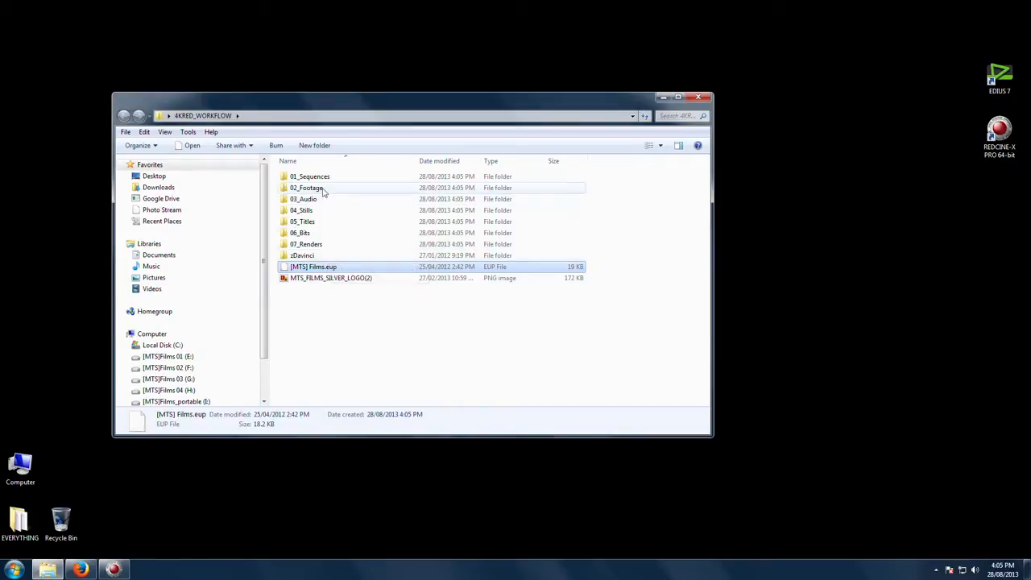
pyautogui.click(323, 332)
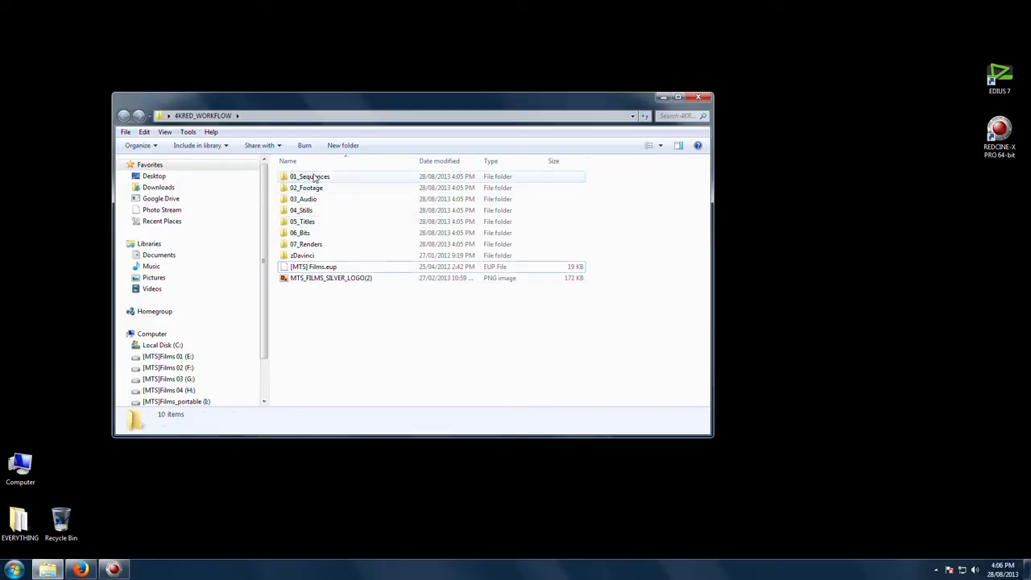
# Go through the template's subfolders one by one from 01_Sequences to zDavinci to review the project structure.
pyautogui.click(346, 177)
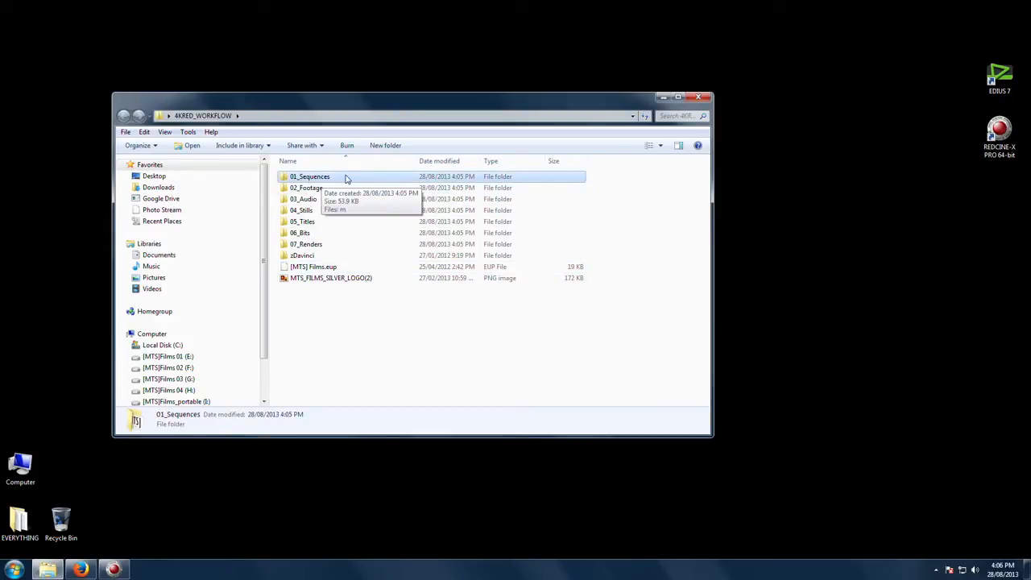
pyautogui.press('Down')
pyautogui.press('Down')
pyautogui.press('Down')
pyautogui.press('Down')
pyautogui.press('Down')
pyautogui.press('Down')
pyautogui.press('Down')
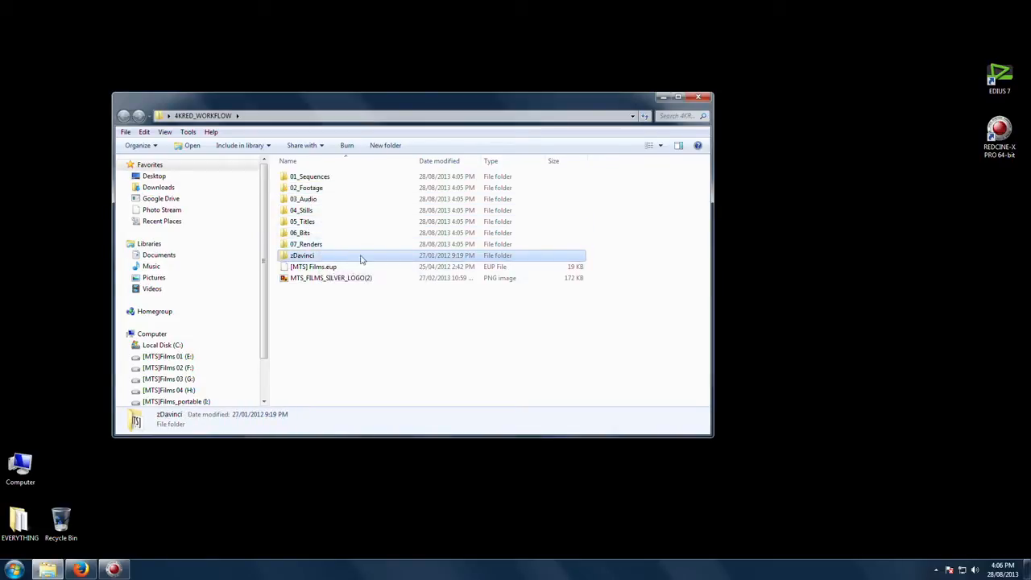
pyautogui.click(334, 310)
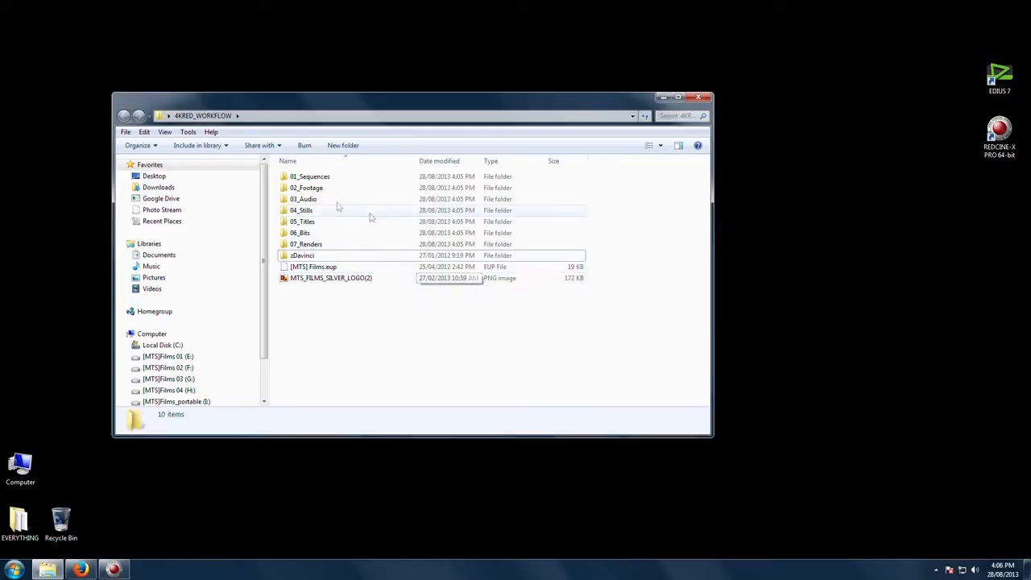
# Look inside the 02_Footage folder and the Voice subfolder of 03_Audio to check the placeholder image m.
pyautogui.doubleClick(319, 190)
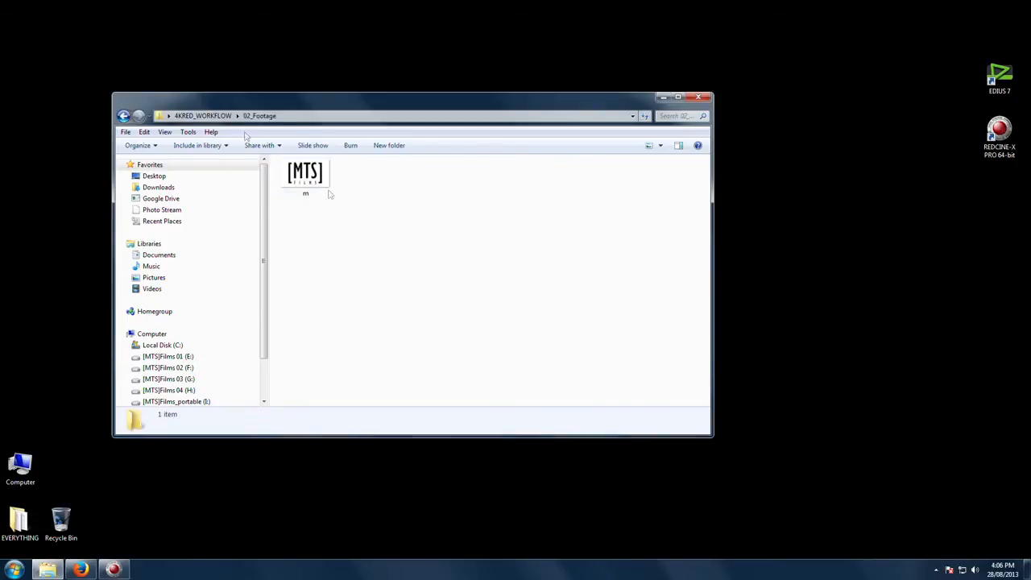
pyautogui.press('BackSpace')
pyautogui.doubleClick(321, 200)
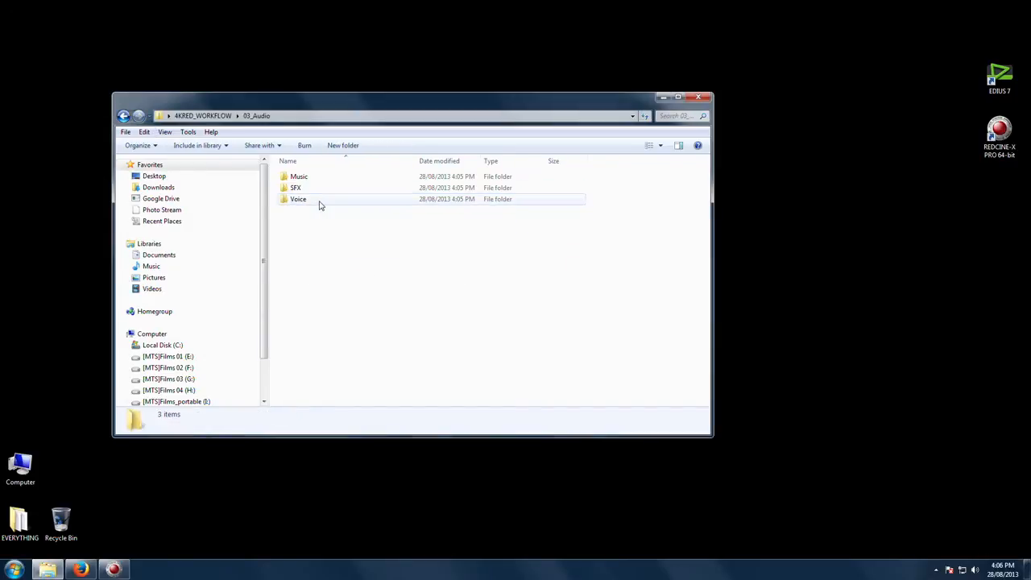
pyautogui.doubleClick(306, 201)
pyautogui.click(321, 203)
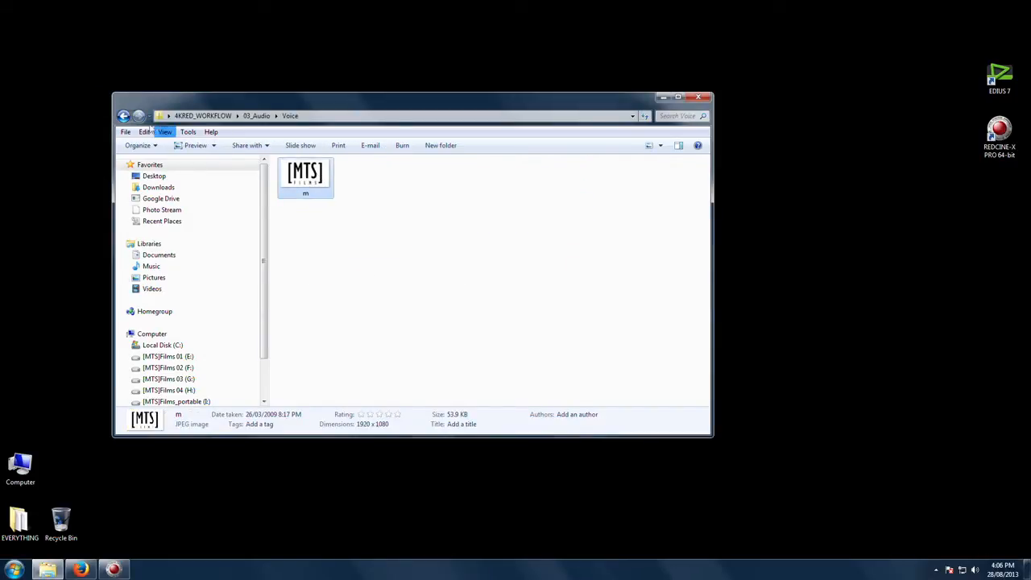
# Look inside the zDavinci folder, the SFX subfolder of 03_Audio and the 02_Footage folder, and close the folder window.
pyautogui.press('BackSpace')
pyautogui.press('BackSpace')
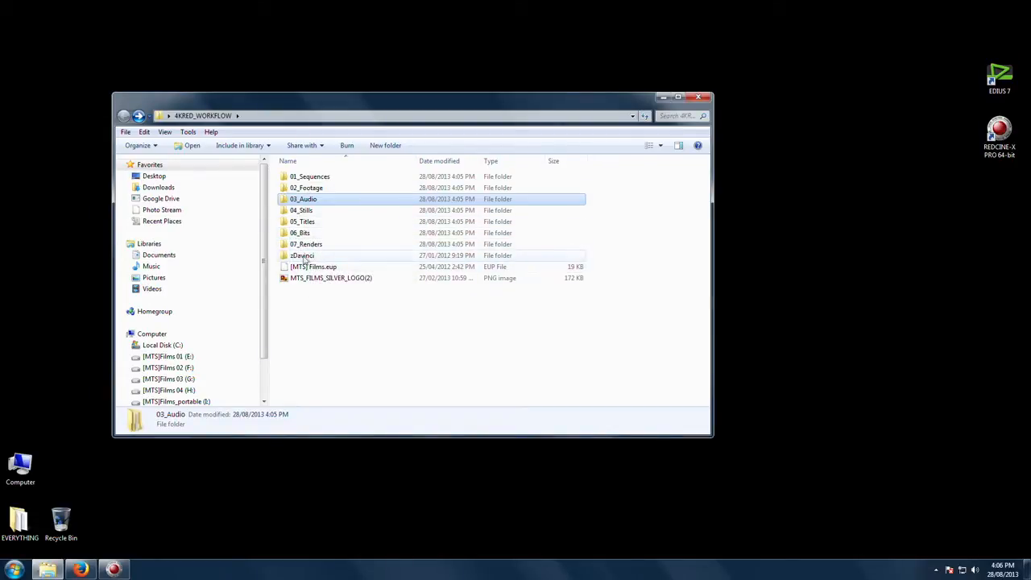
pyautogui.doubleClick(302, 256)
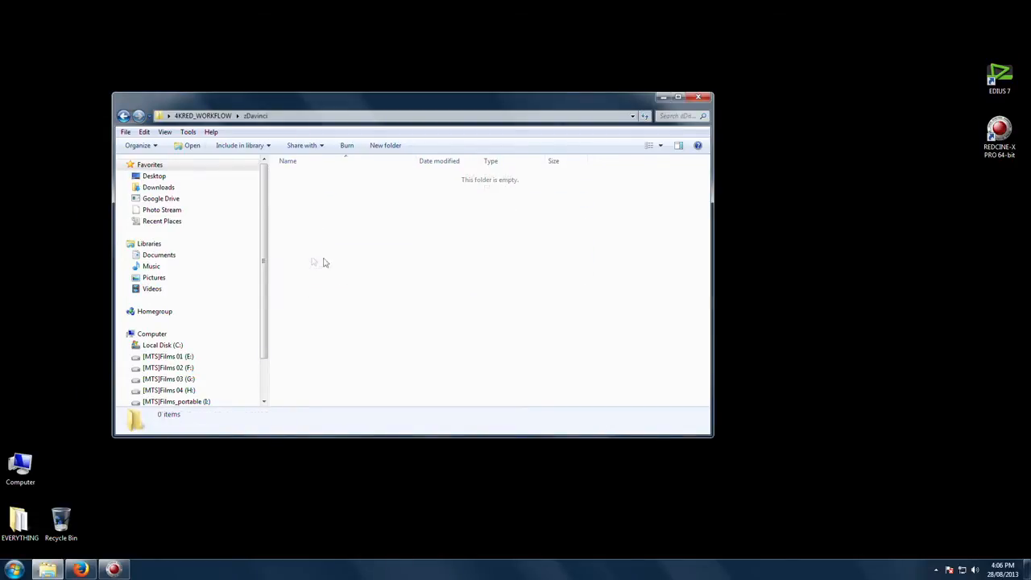
pyautogui.click(125, 116)
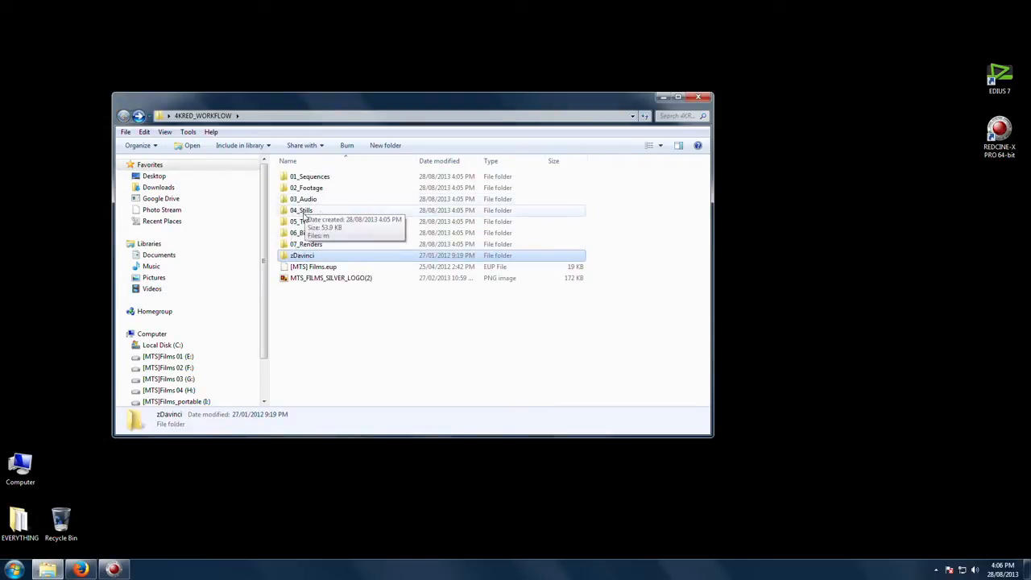
pyautogui.doubleClick(331, 200)
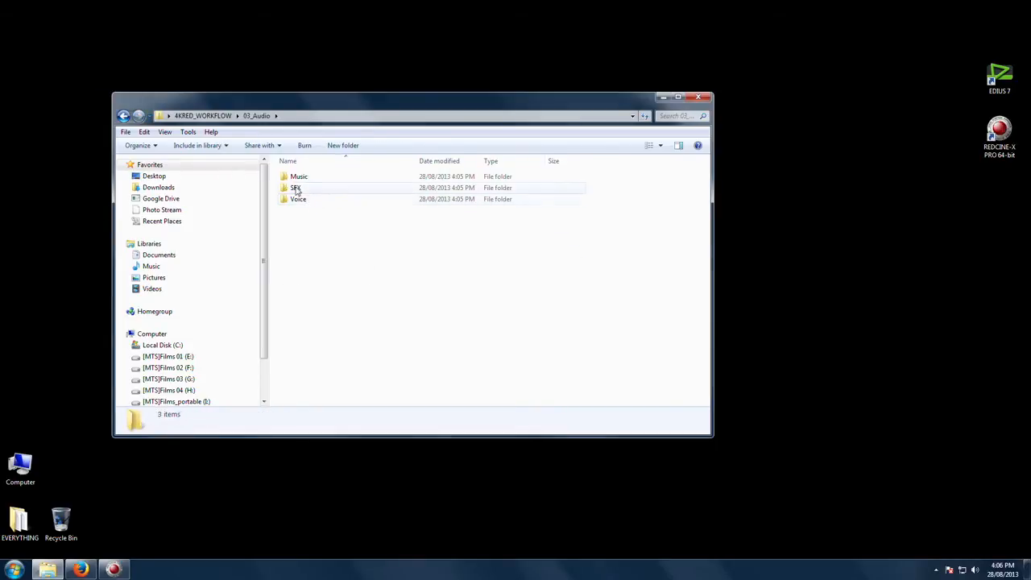
pyautogui.doubleClick(296, 187)
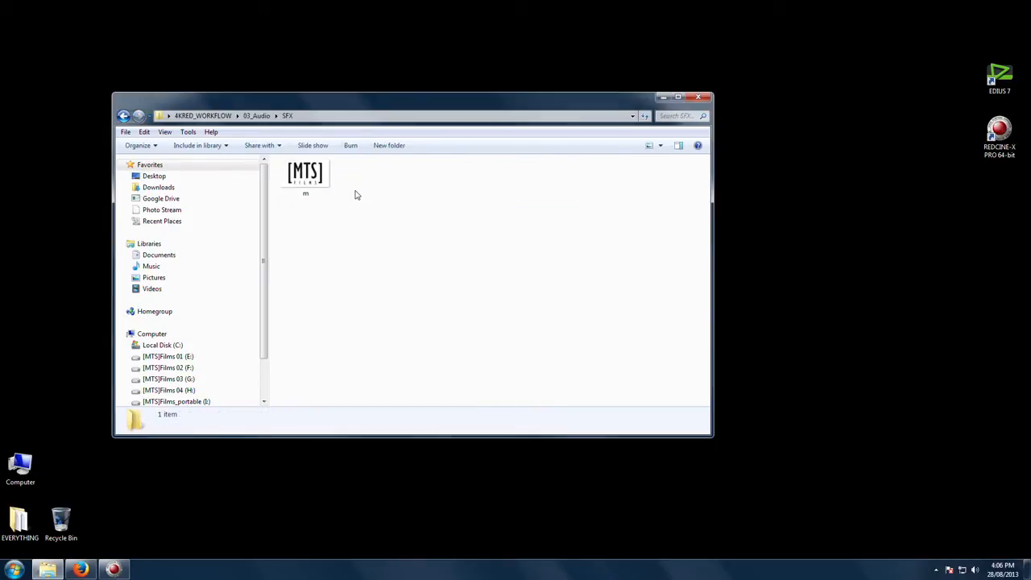
pyautogui.click(123, 116)
pyautogui.click(124, 115)
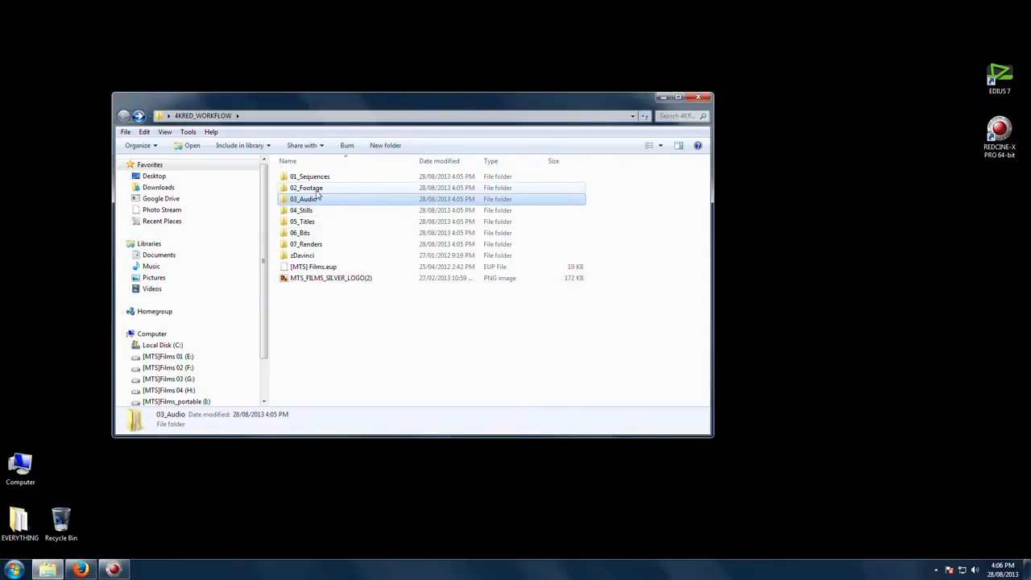
pyautogui.doubleClick(318, 193)
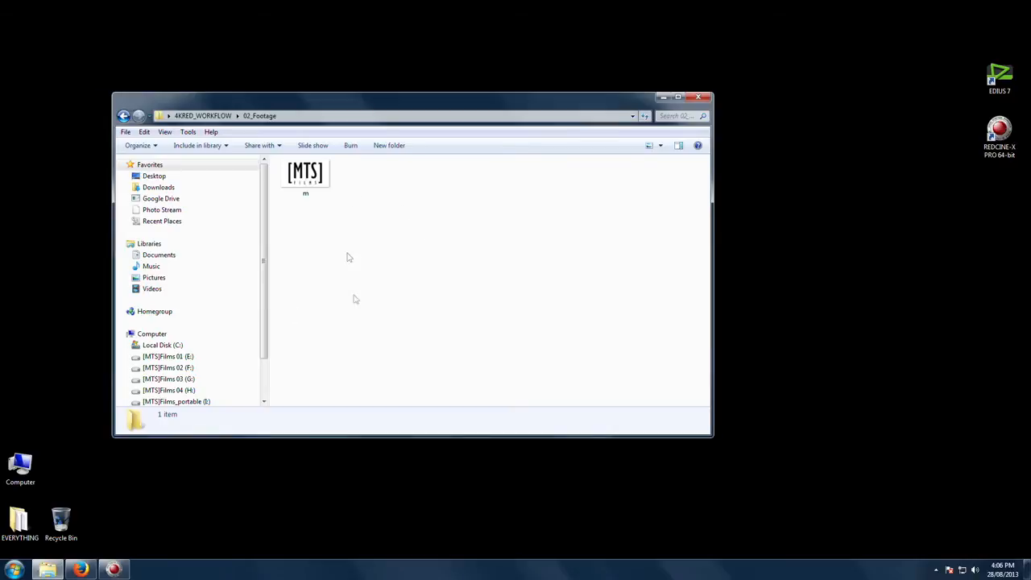
pyautogui.click(697, 97)
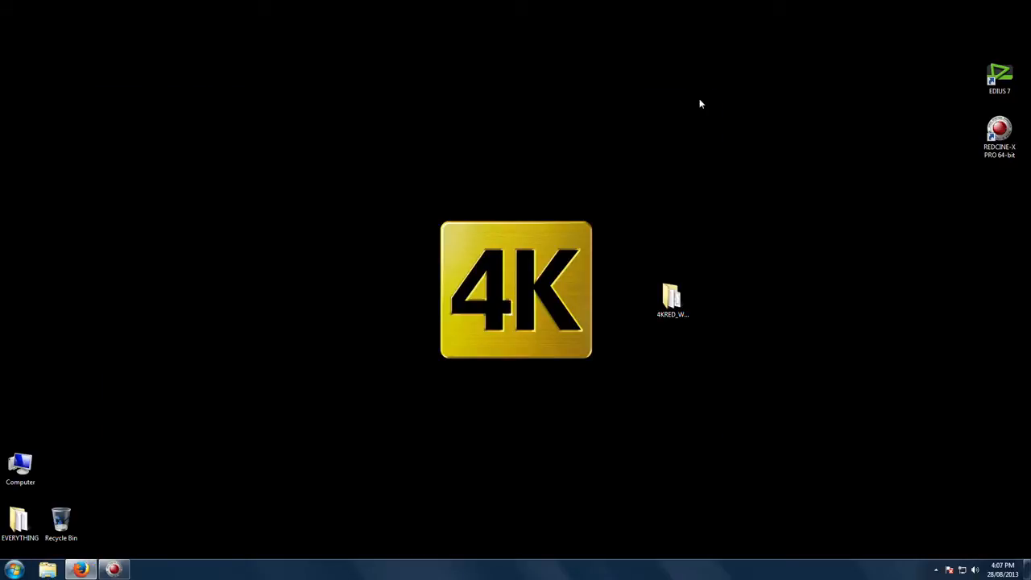
# Launch EDIUS 7 and start a new project with the 4K FULL preset.
pyautogui.doubleClick(1000, 77)
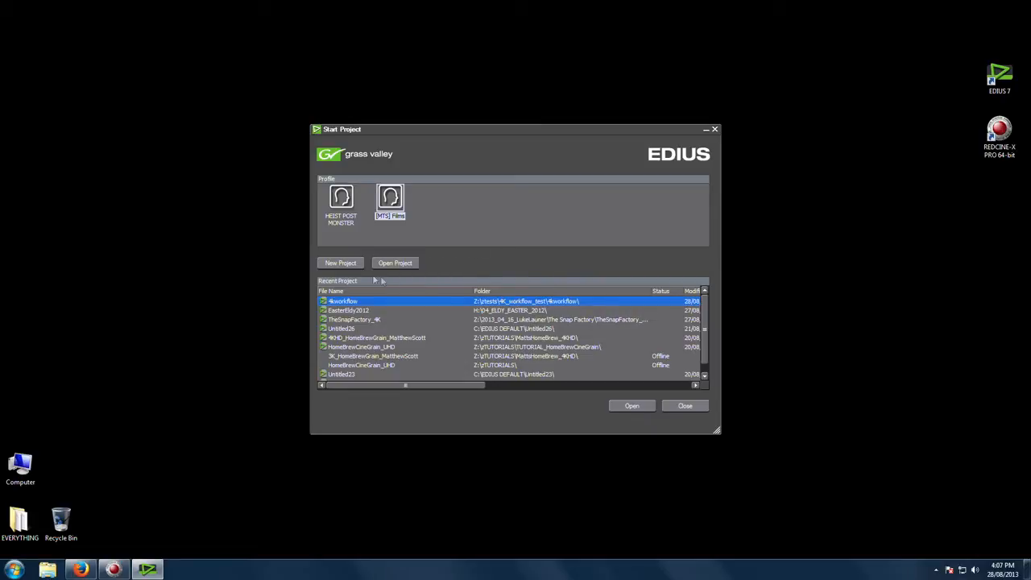
pyautogui.click(341, 263)
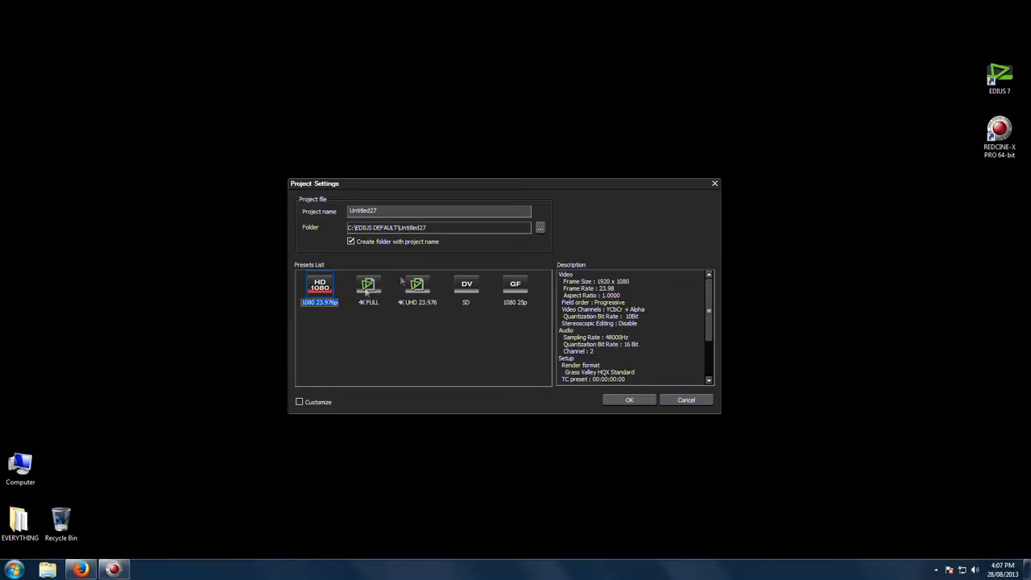
pyautogui.click(368, 295)
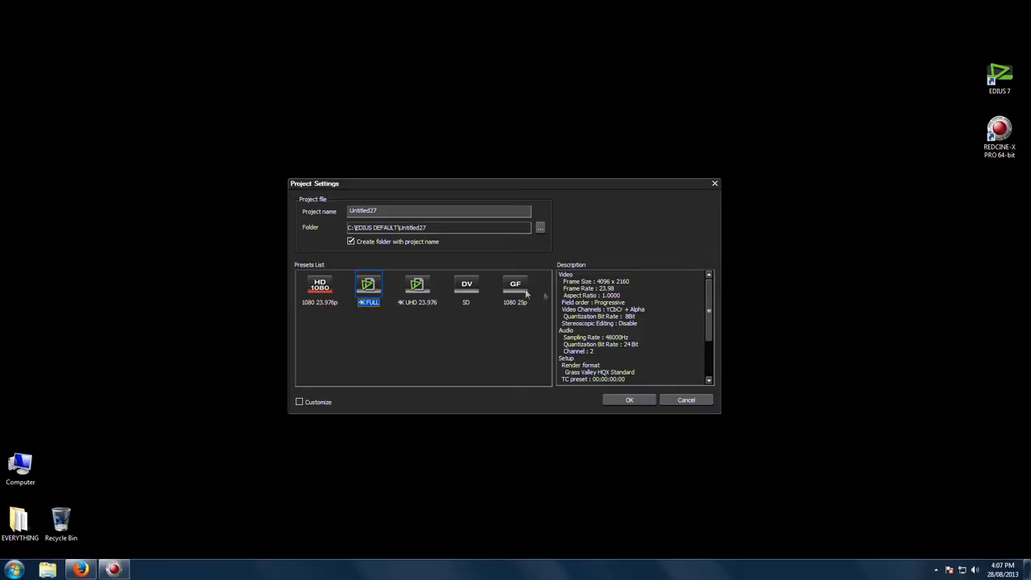
# Name the project 4K Workflow and continue to its customized settings.
pyautogui.doubleClick(389, 210)
pyautogui.write('4K Raw')
pyautogui.press('BackSpace')
pyautogui.press('BackSpace')
pyautogui.press('BackSpace')
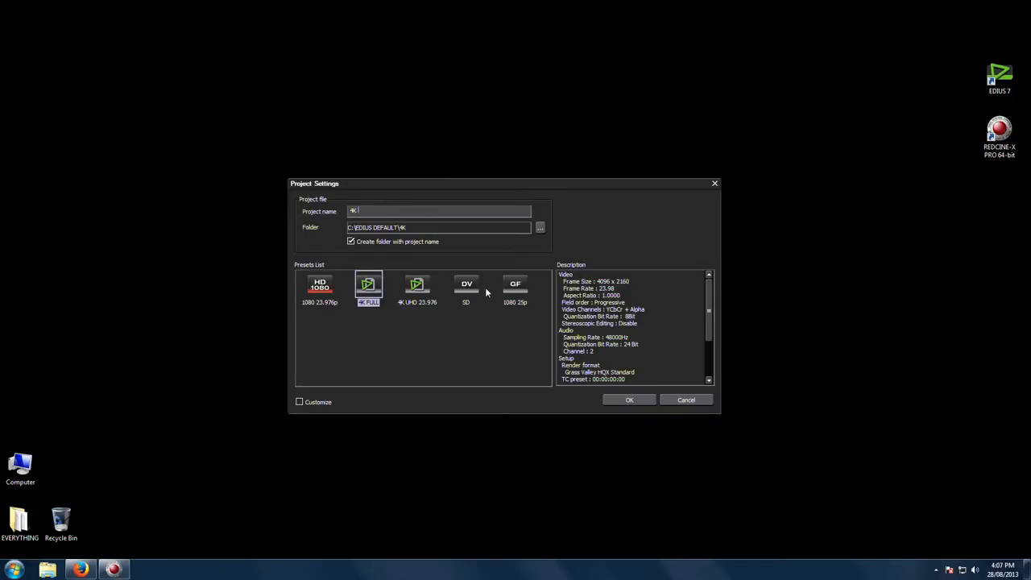
pyautogui.write('Workflow')
pyautogui.click(298, 403)
pyautogui.click(629, 400)
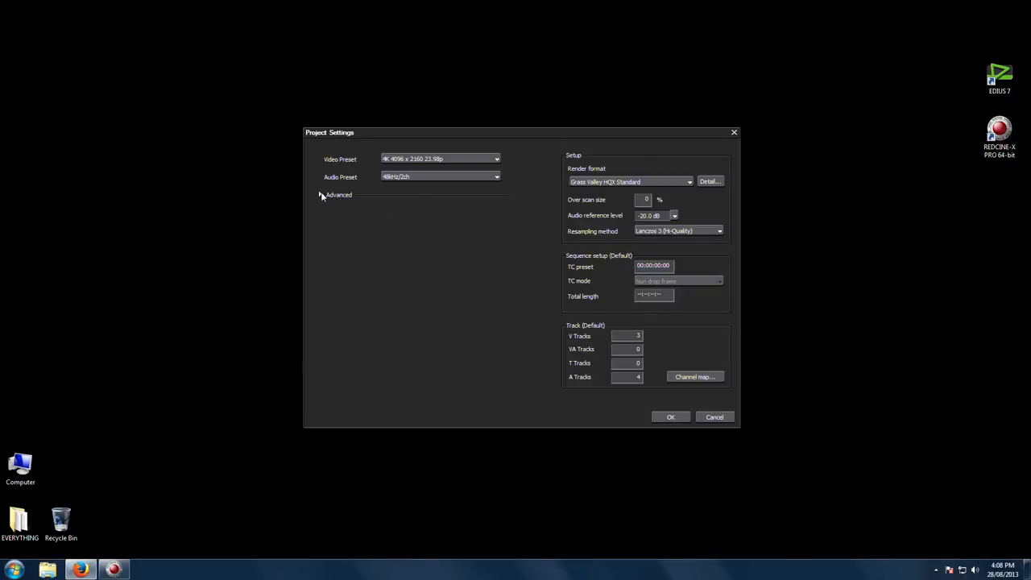
# Expand the advanced project settings and examine the available frame rate and frame size options.
pyautogui.click(321, 195)
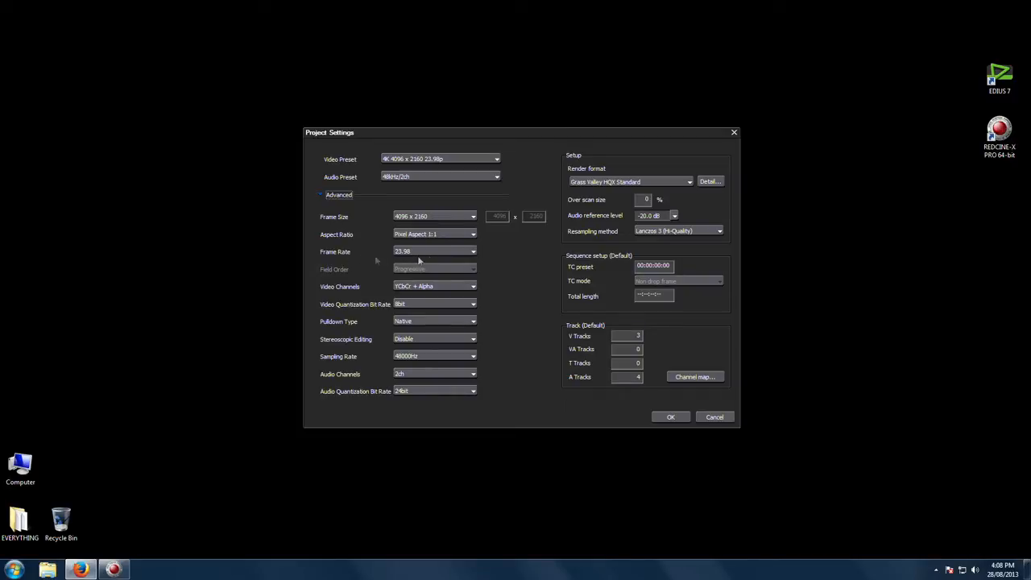
pyautogui.click(451, 251)
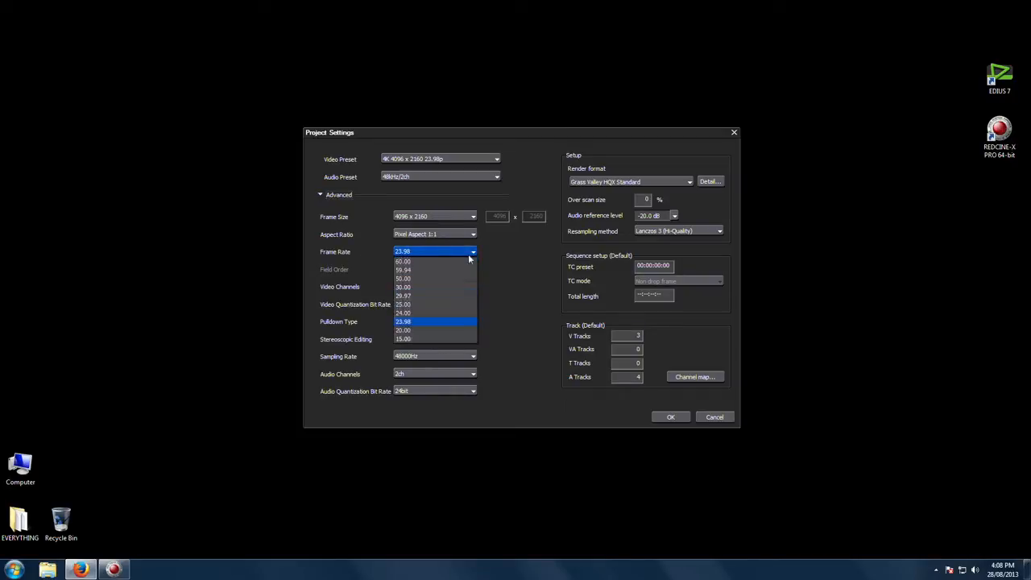
pyautogui.click(411, 251)
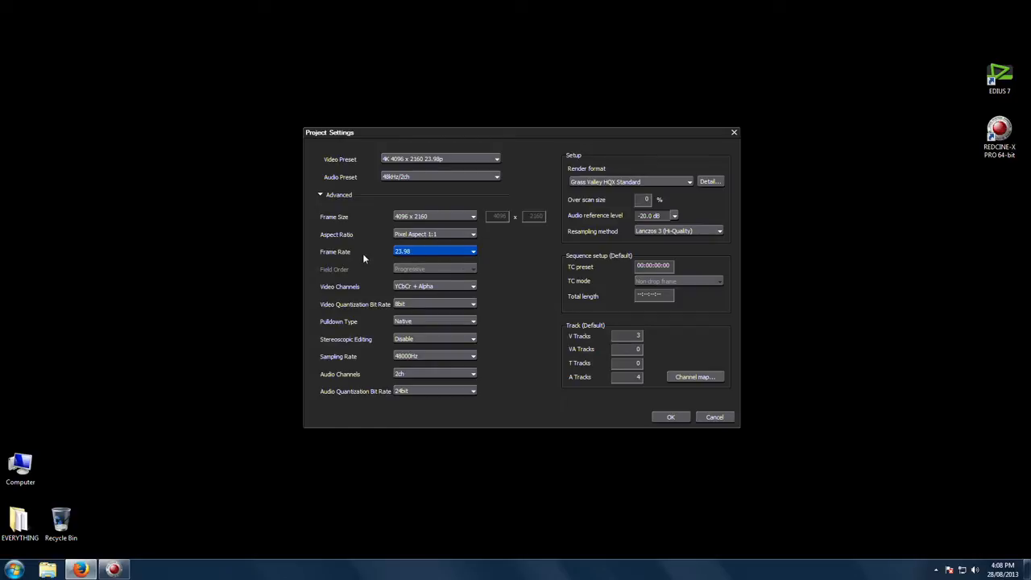
pyautogui.click(449, 217)
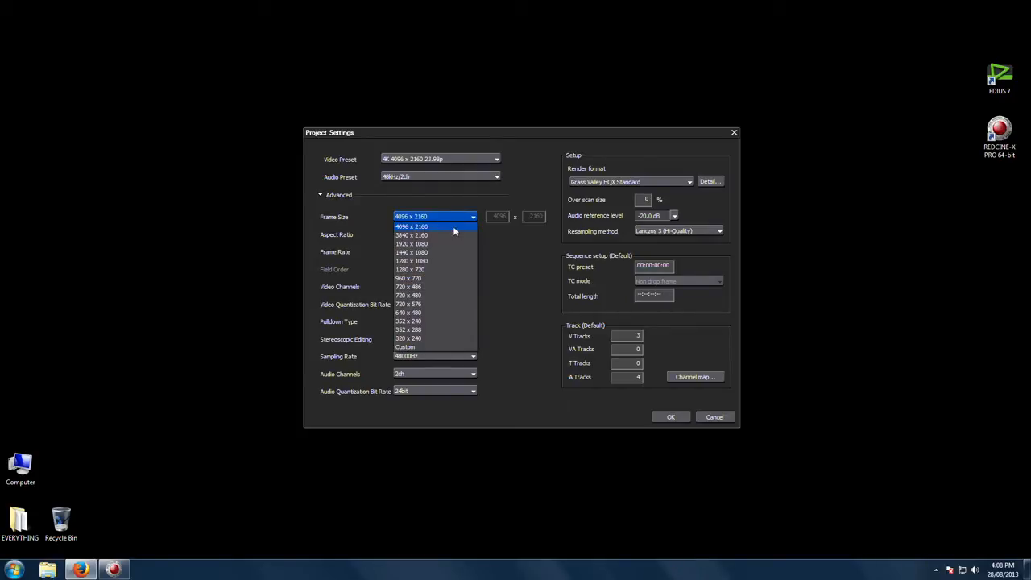
pyautogui.click(449, 218)
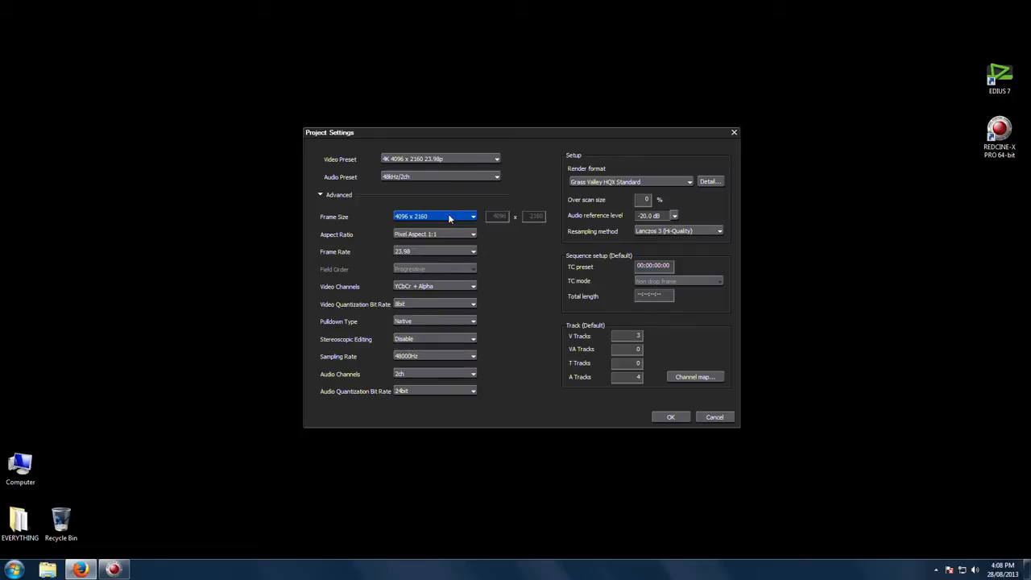
pyautogui.click(448, 218)
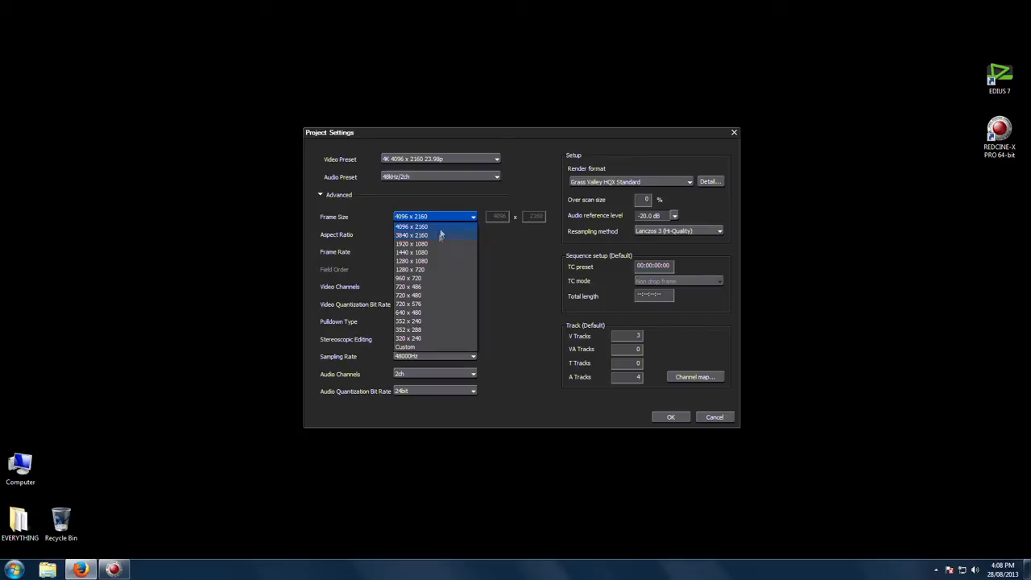
pyautogui.click(447, 218)
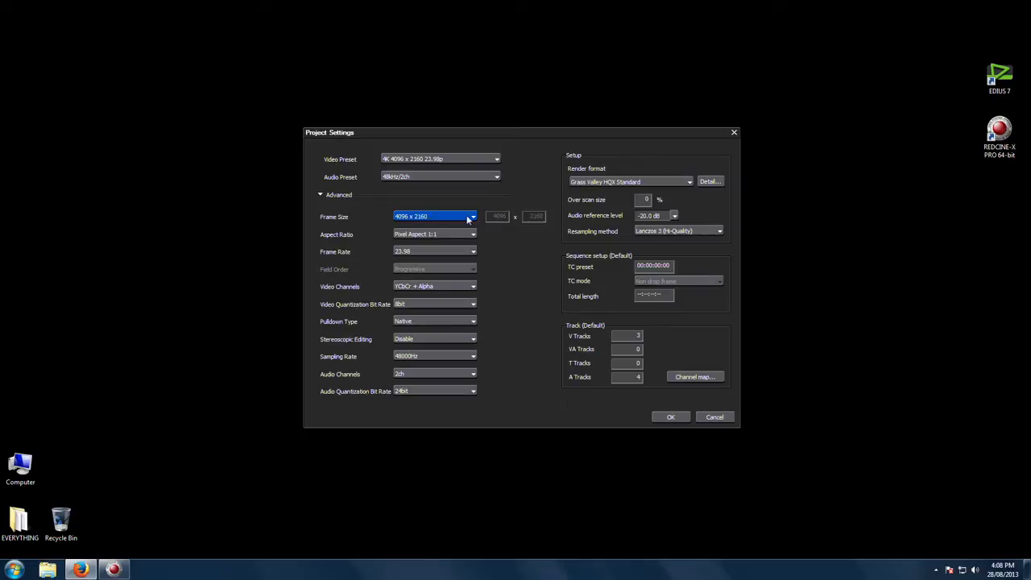
pyautogui.click(468, 219)
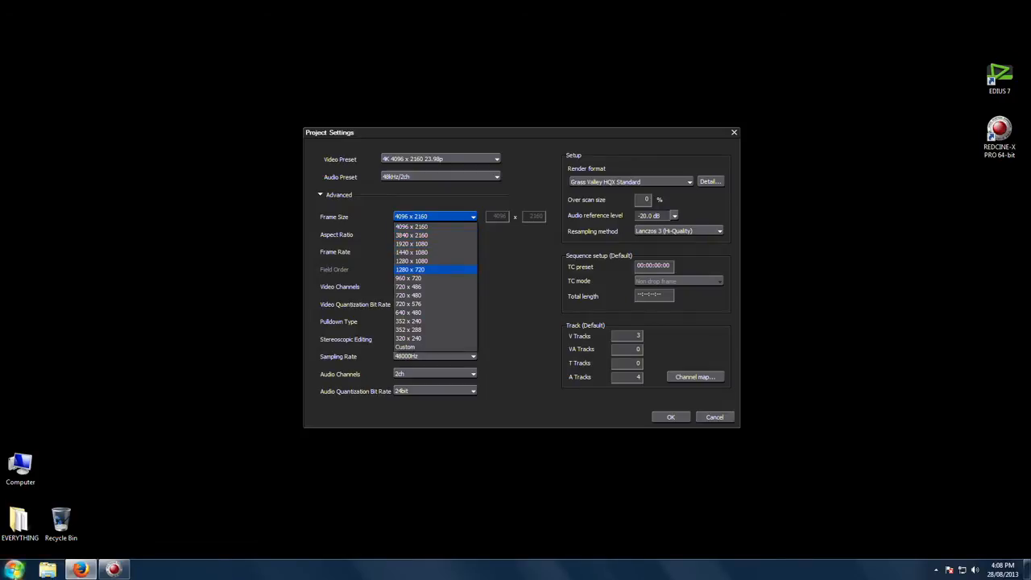
# Open the Windows Calculator and multiply the HD width of 1920 by 2.
pyautogui.click(14, 570)
pyautogui.click(41, 481)
pyautogui.click(110, 310)
pyautogui.click(153, 276)
pyautogui.click(131, 310)
pyautogui.click(121, 327)
pyautogui.click(174, 293)
pyautogui.click(132, 312)
pyautogui.click(194, 319)
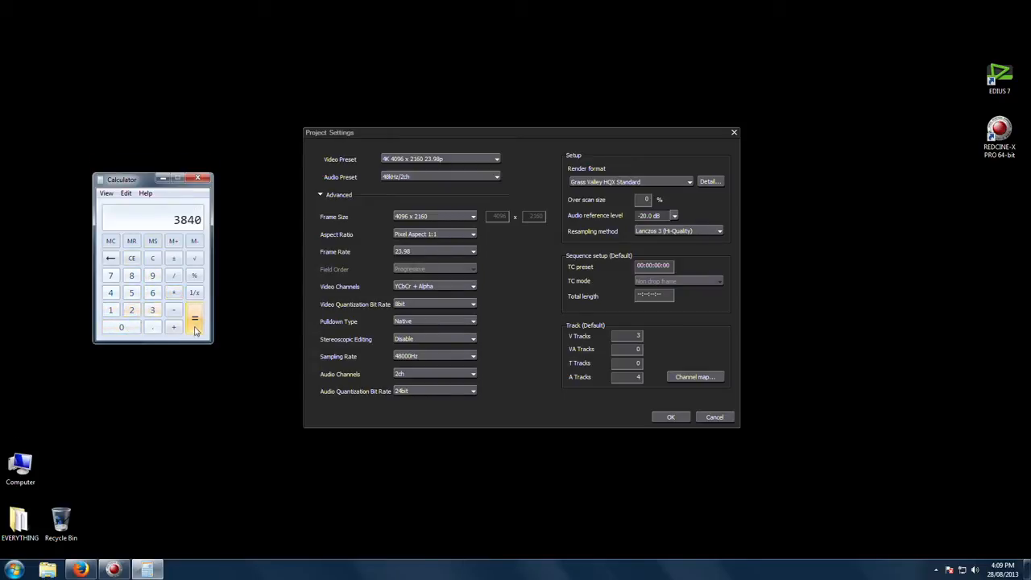
# Multiply the HD height of 1080 by 2 and close the calculator.
pyautogui.click(152, 258)
pyautogui.click(110, 310)
pyautogui.click(121, 327)
pyautogui.click(131, 276)
pyautogui.click(121, 327)
pyautogui.click(131, 310)
pyautogui.click(194, 318)
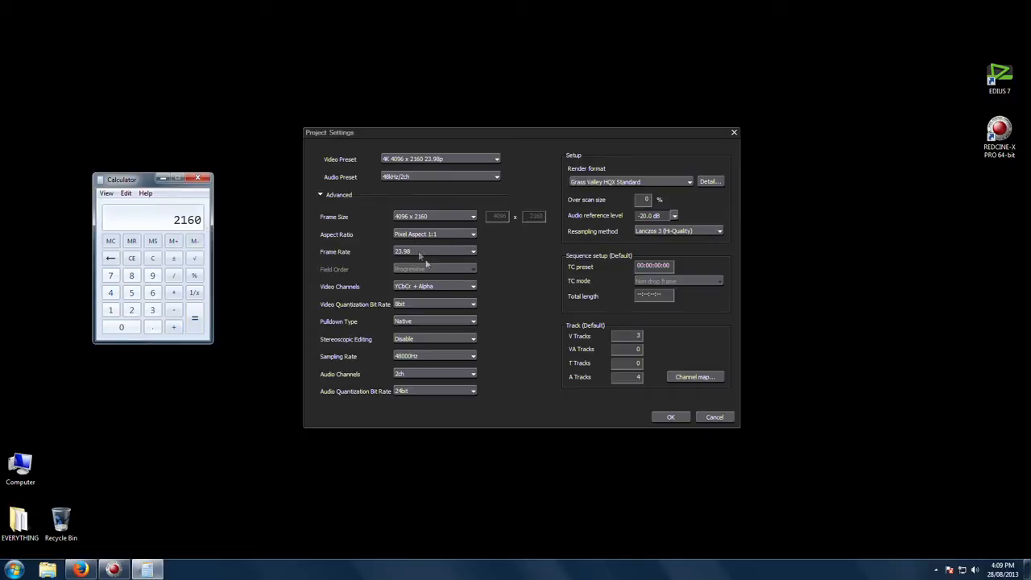
pyautogui.click(204, 181)
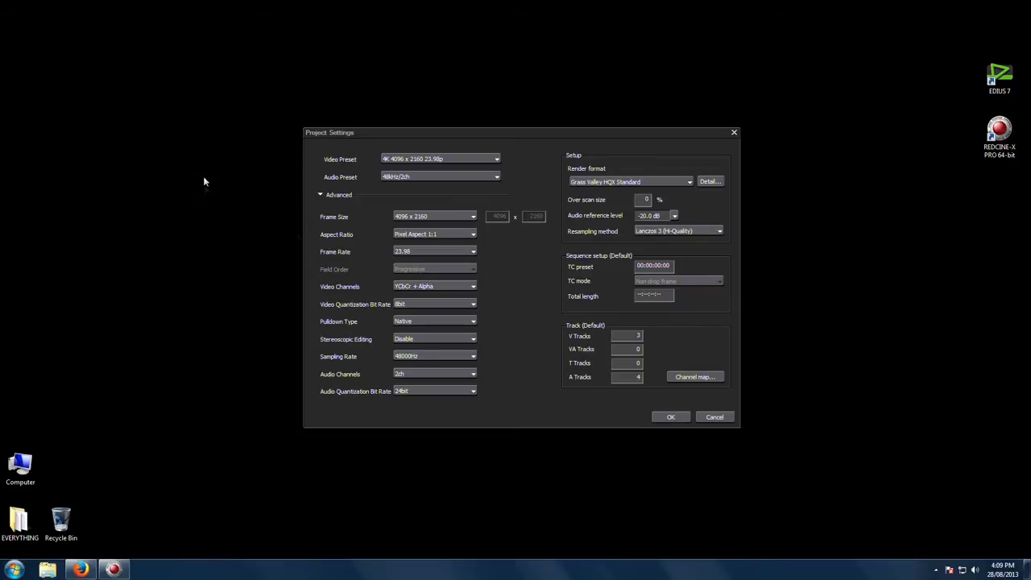
# Set the project's video channels to YCbCr and its video quantization bit rate to 10bit.
pyautogui.click(423, 218)
pyautogui.click(423, 218)
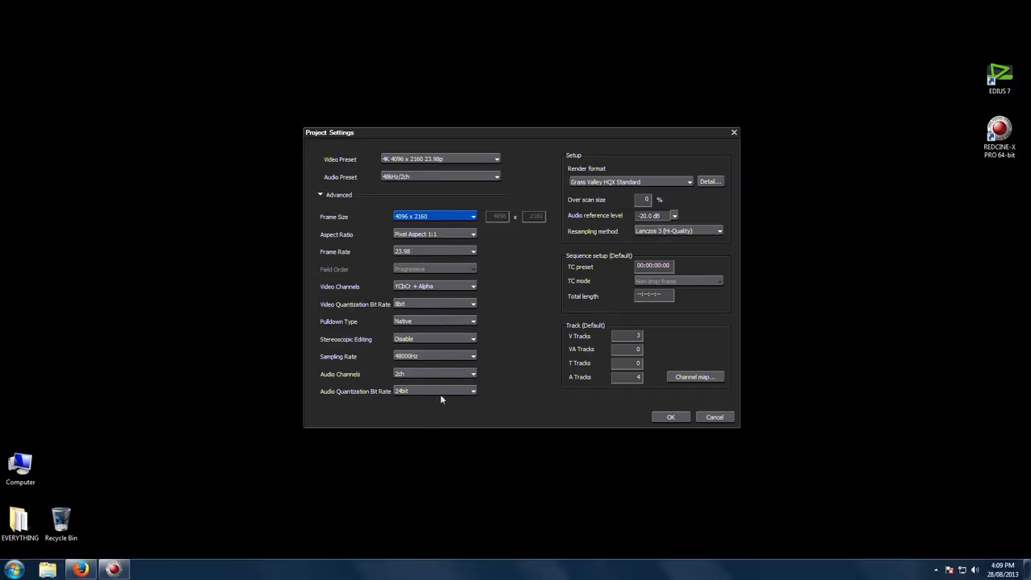
pyautogui.click(437, 287)
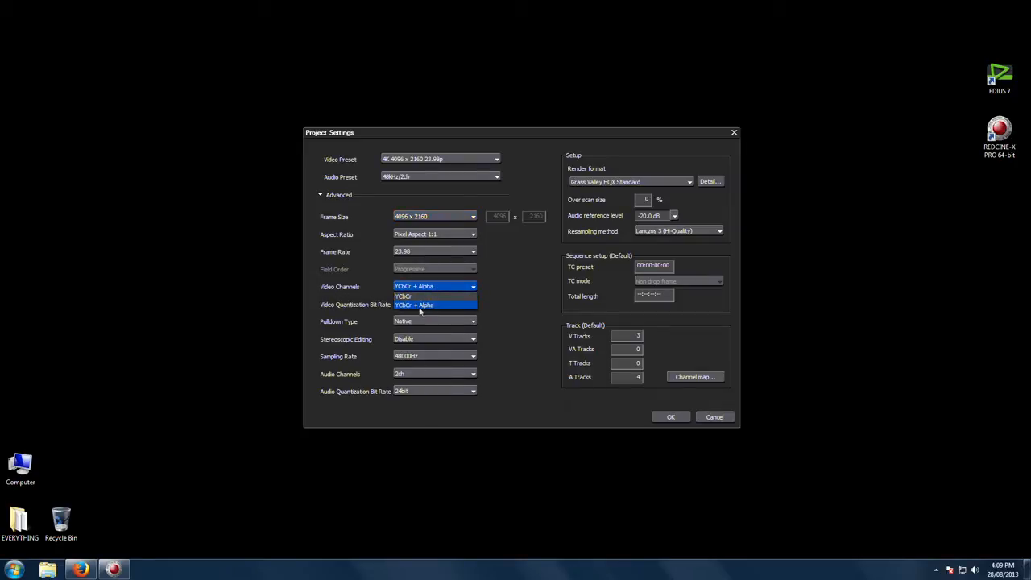
pyautogui.click(422, 297)
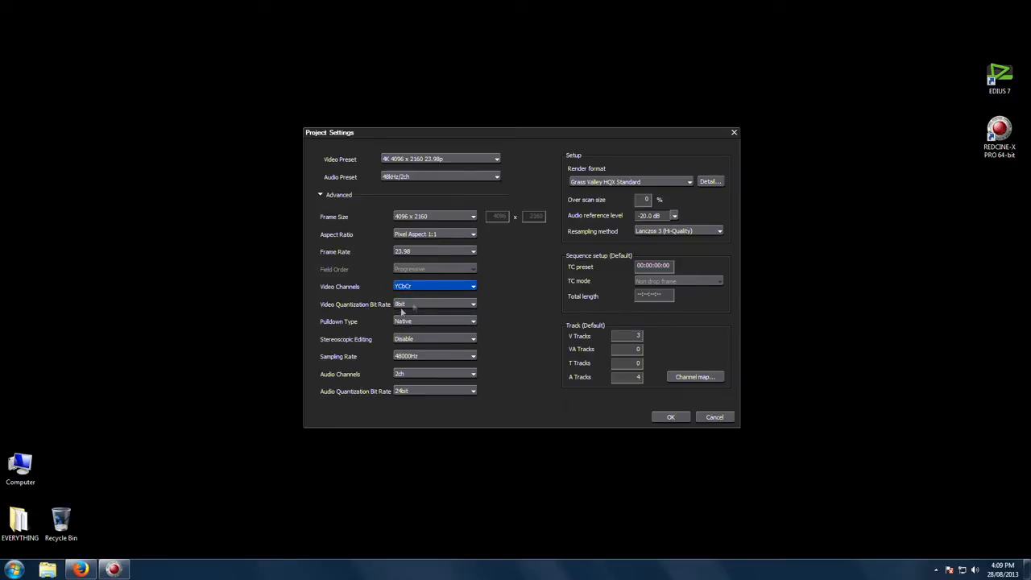
pyautogui.click(428, 303)
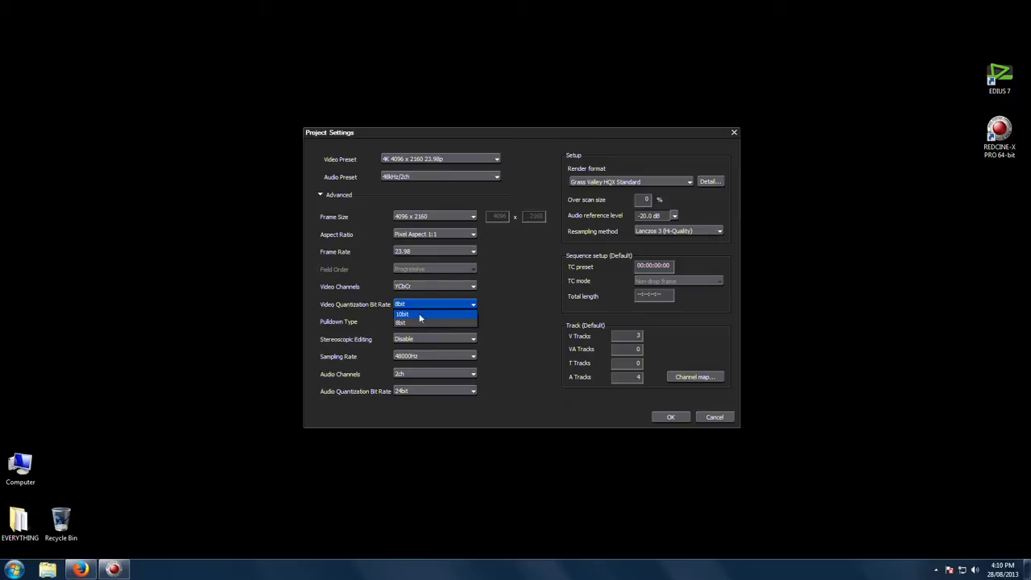
pyautogui.click(421, 314)
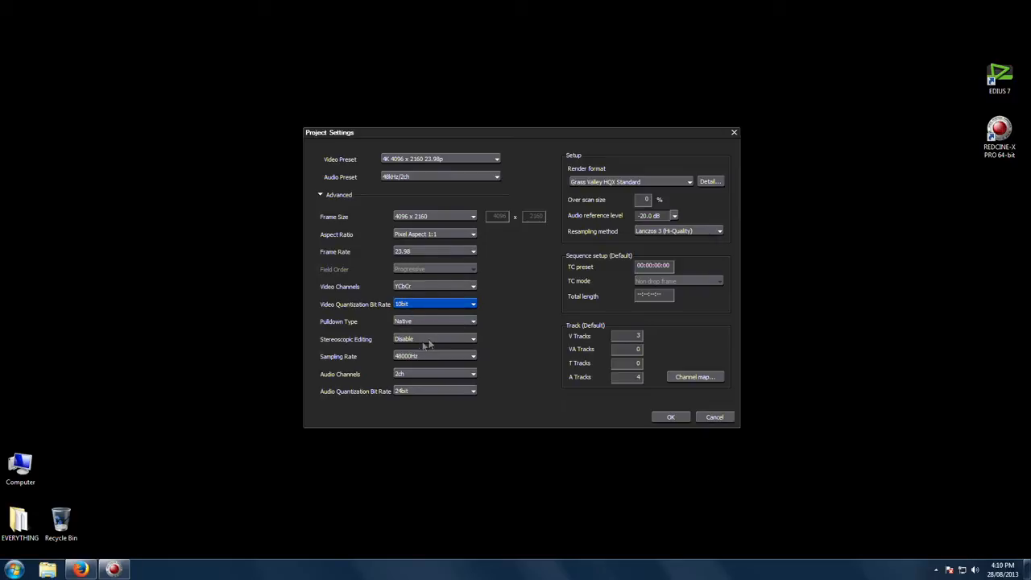
# Check the options for stereoscopic editing, sampling rate, audio channels and audio quantization bit rate.
pyautogui.click(411, 339)
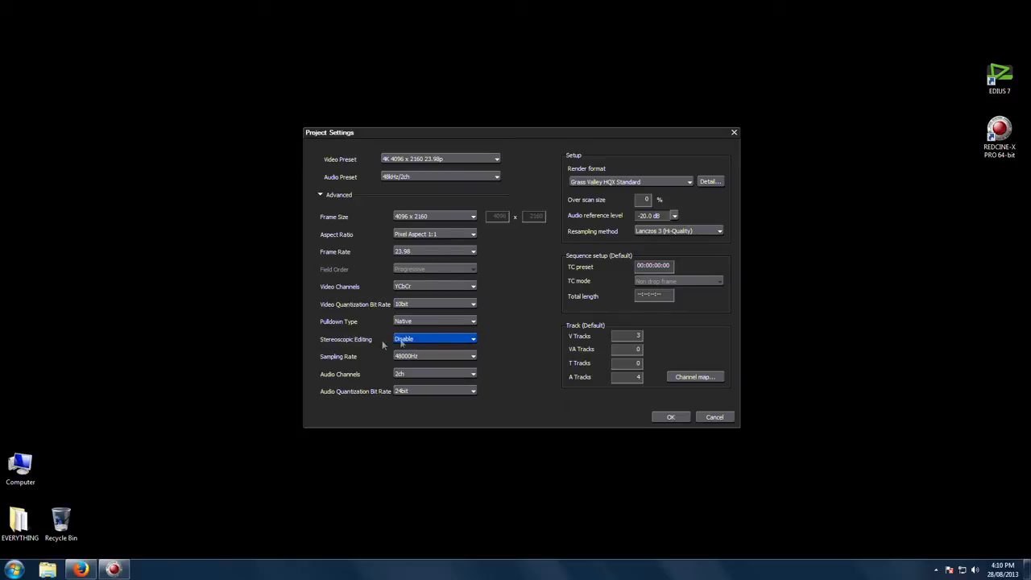
pyautogui.click(440, 339)
pyautogui.click(441, 339)
pyautogui.click(435, 357)
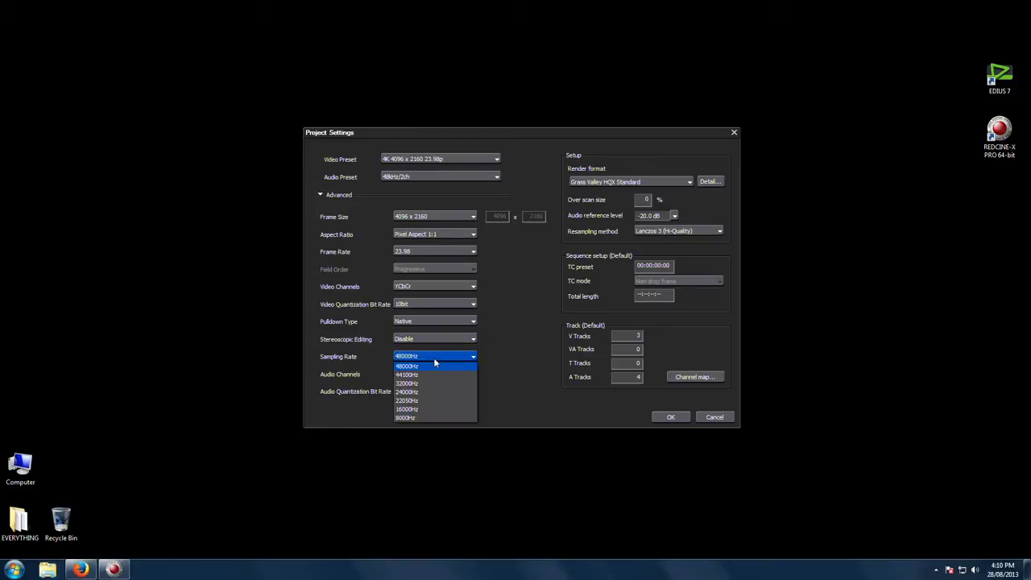
pyautogui.click(431, 357)
pyautogui.click(423, 374)
pyautogui.click(422, 373)
pyautogui.click(422, 392)
pyautogui.click(426, 392)
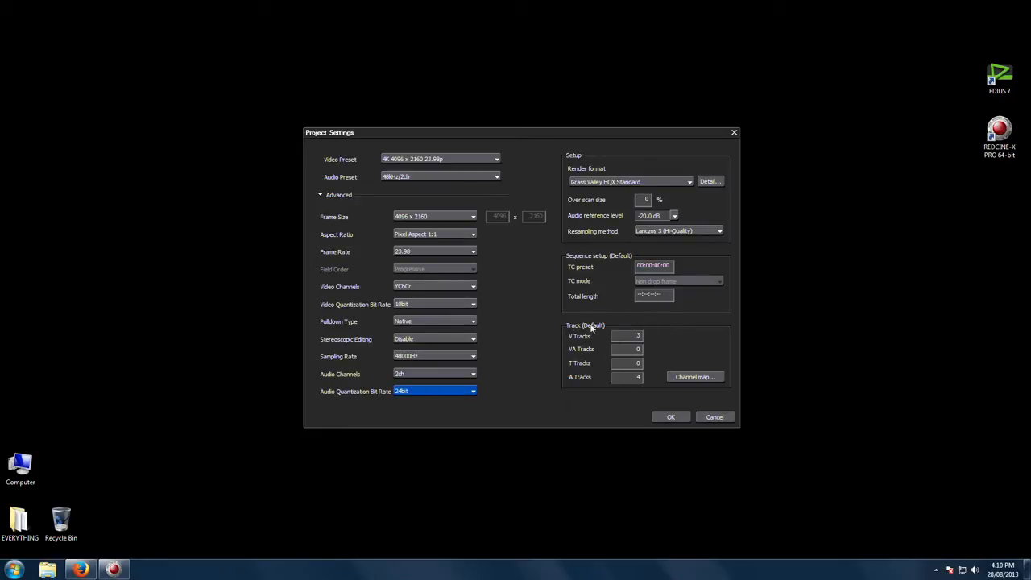
# Set the default tracks to 4 V tracks, 0 T tracks and 2 A tracks.
pyautogui.click(633, 337)
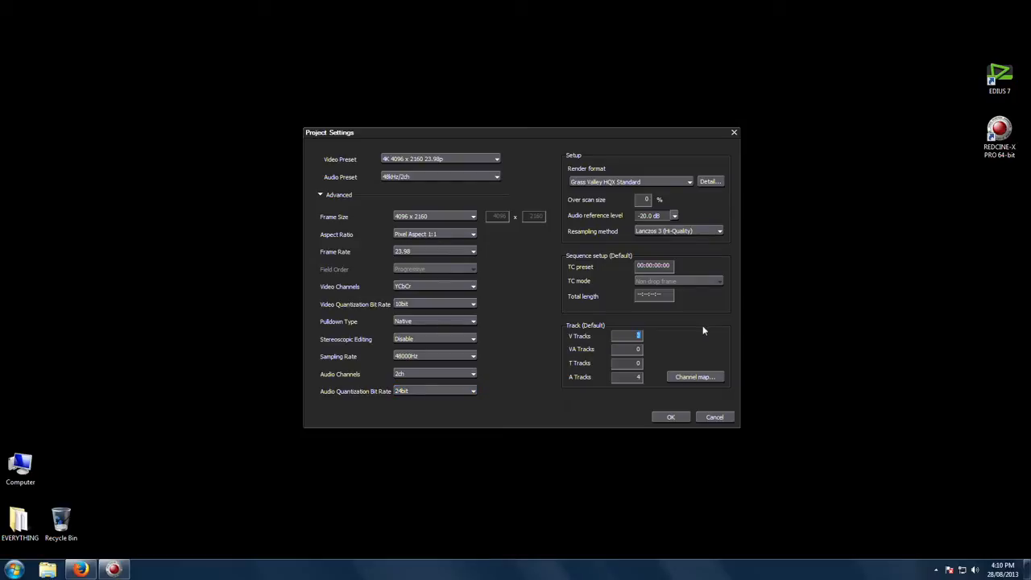
pyautogui.write('4')
pyautogui.click(638, 364)
pyautogui.write('0')
pyautogui.press('Tab')
pyautogui.write('2')
# Choose Grass Valley HQX Standard as render format and Lanczos 3 (Hi-Quality) as resampling method, and create the project.
pyautogui.click(613, 184)
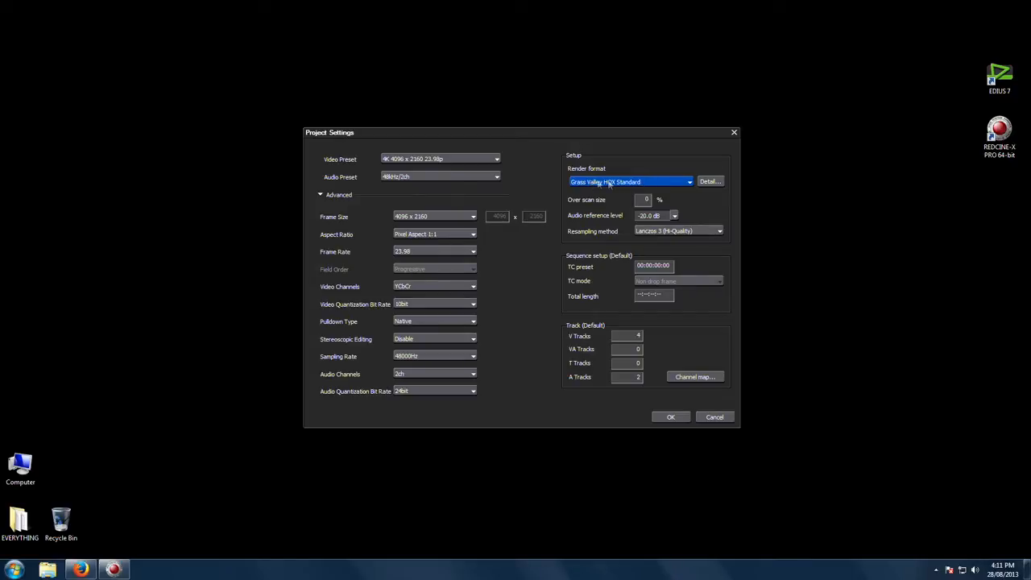
pyautogui.click(646, 232)
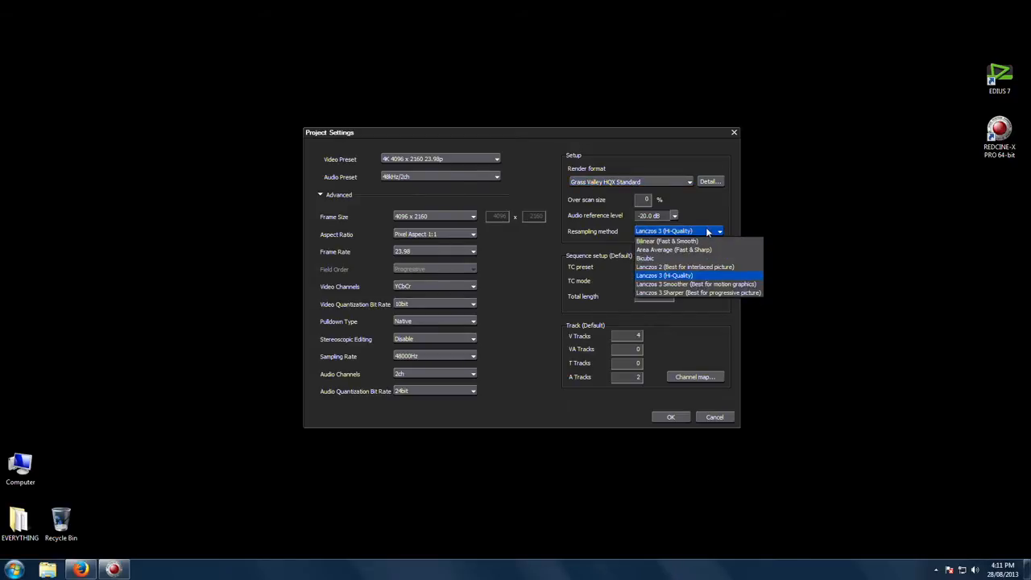
pyautogui.click(683, 278)
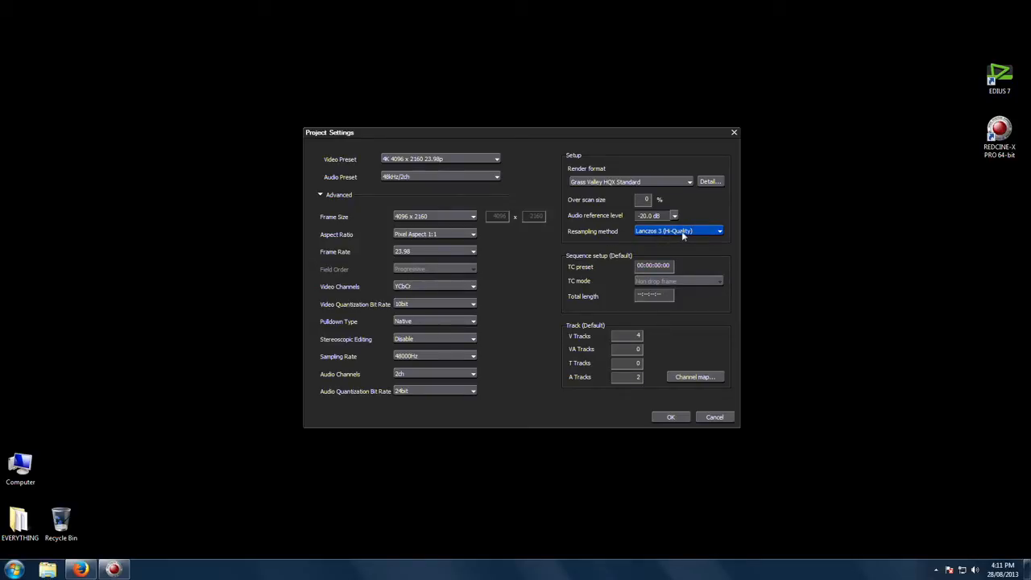
pyautogui.click(672, 417)
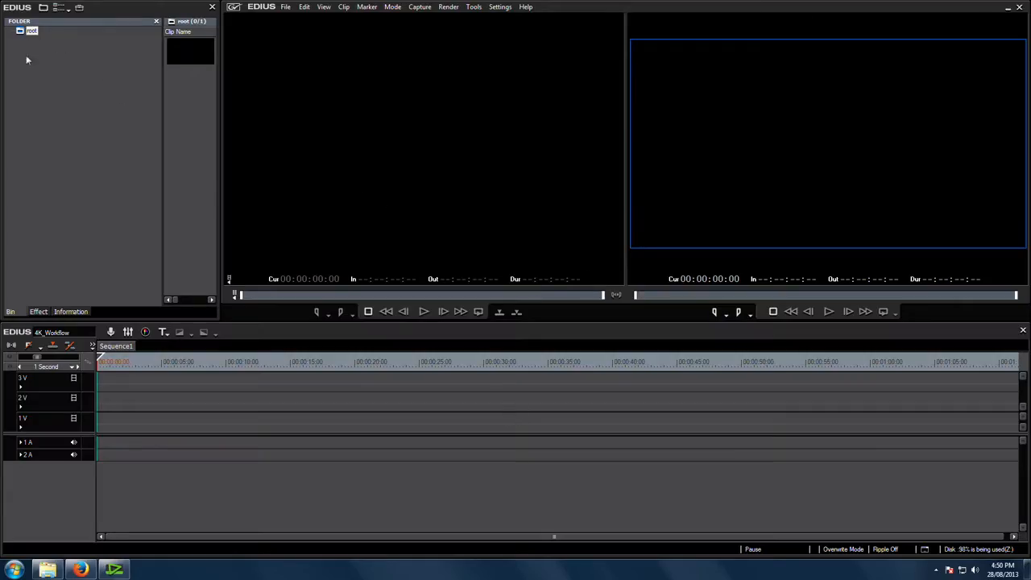
# Add the folder 04_ELDY_EASTER_2012 from drive H: with its subfolders and clips to the root bin.
pyautogui.rightClick(31, 33)
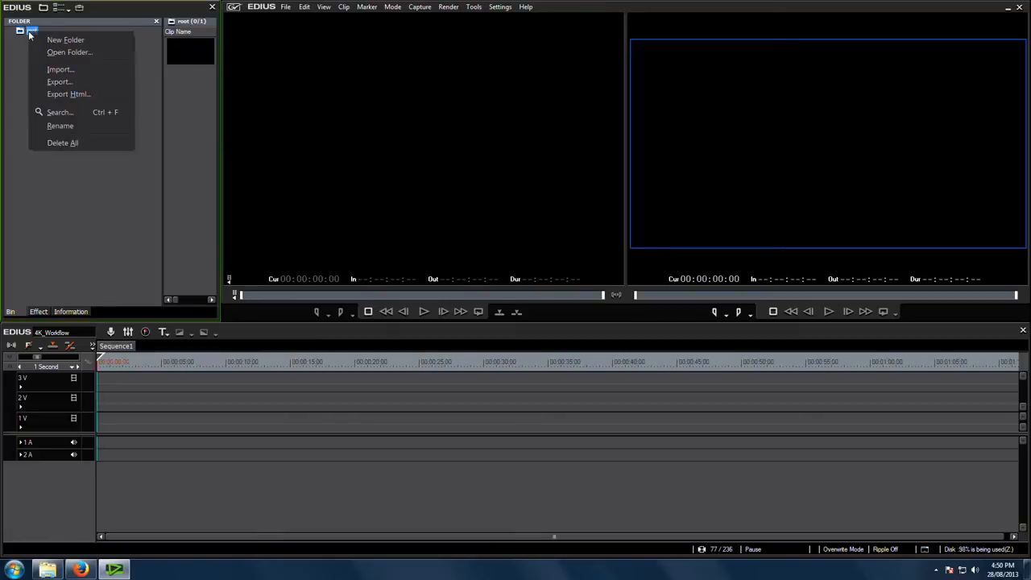
pyautogui.click(71, 52)
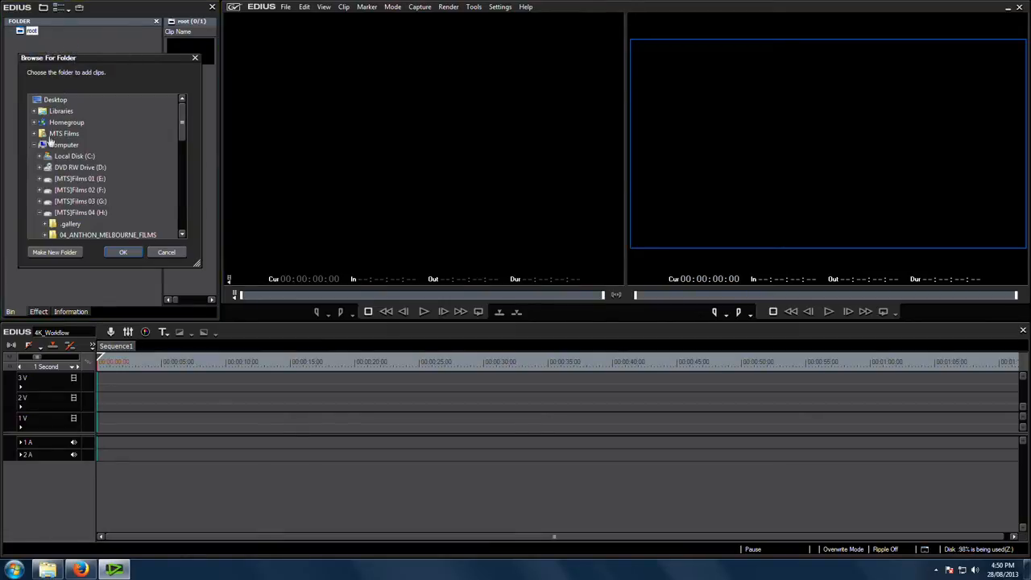
pyautogui.moveTo(182, 131); pyautogui.dragTo(182, 156)
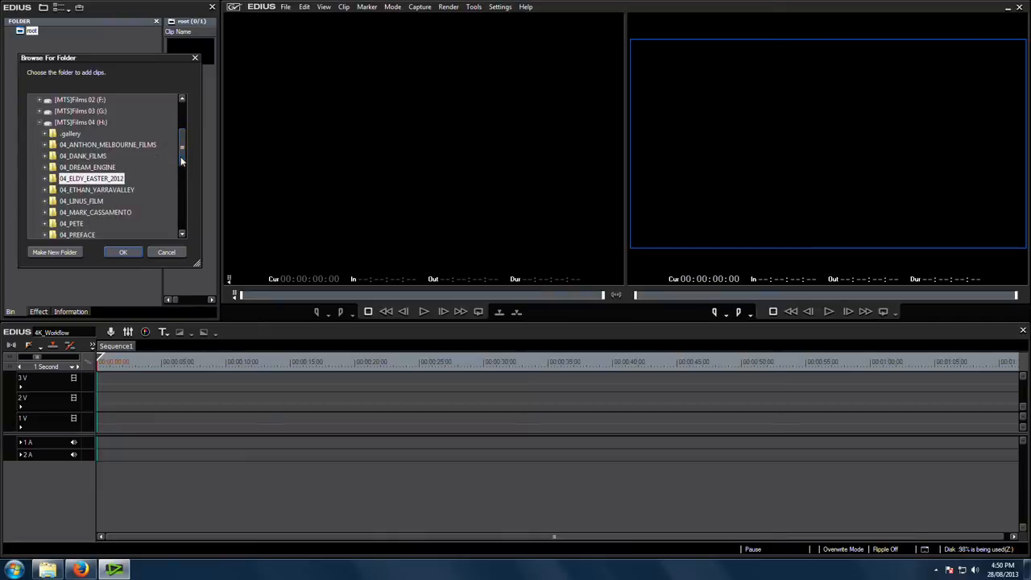
pyautogui.click(44, 179)
pyautogui.scroll(-4, 119, 199)
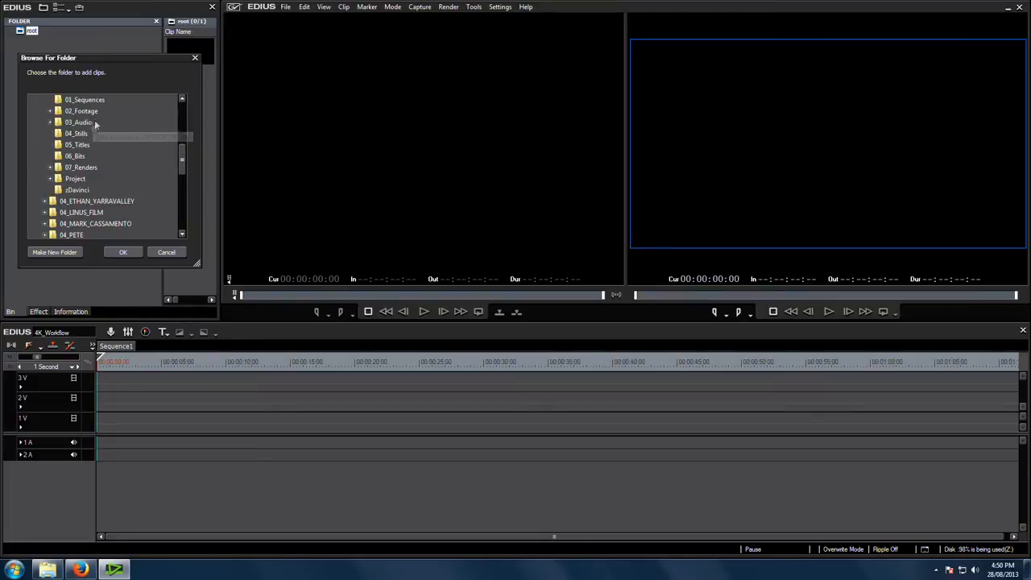
pyautogui.click(125, 253)
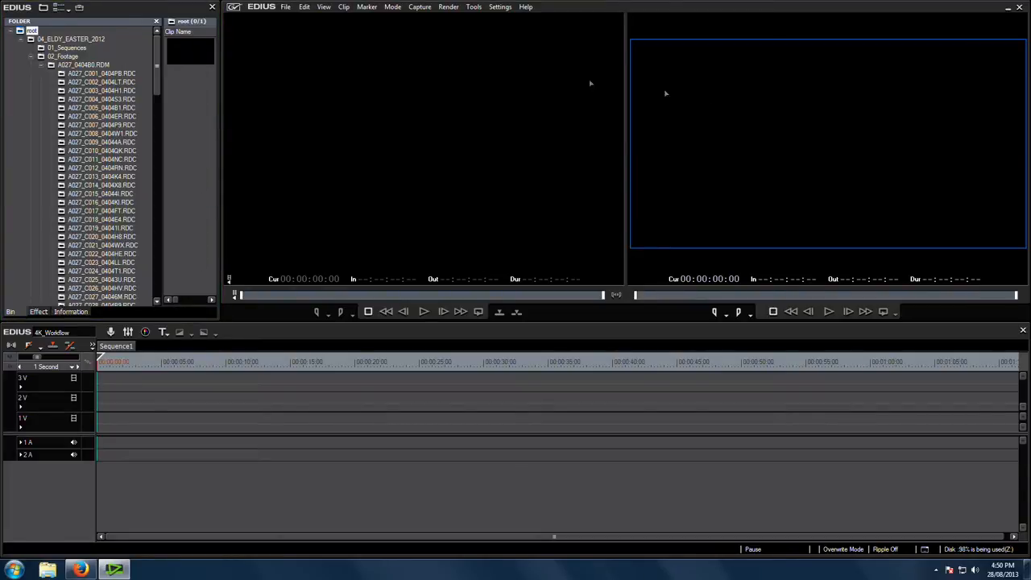
# Collapse both RDM folders in 02_Footage and delete the remaining folder listed directly below them.
pyautogui.click(41, 65)
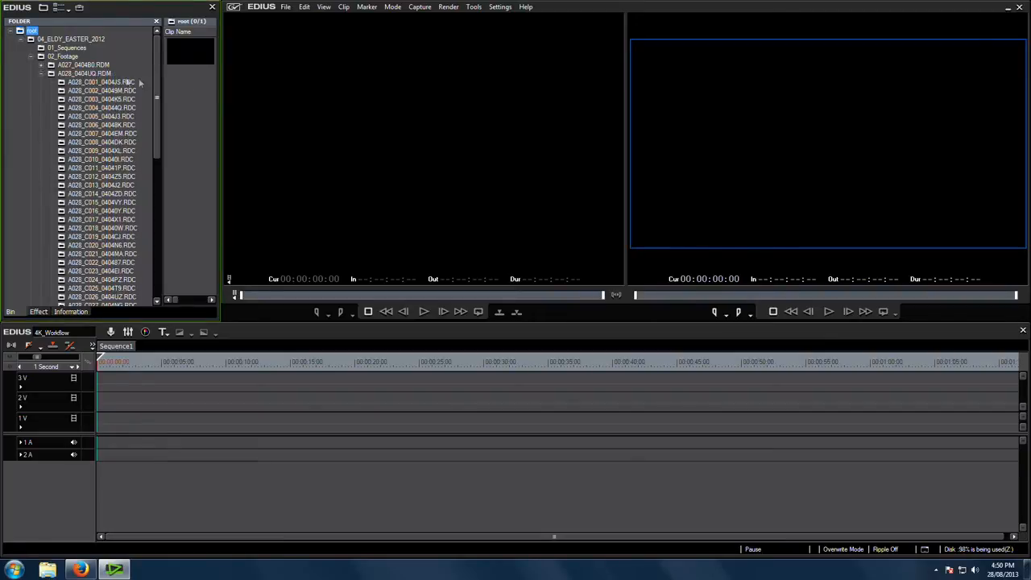
pyautogui.click(41, 73)
pyautogui.click(63, 81)
pyautogui.press('Delete')
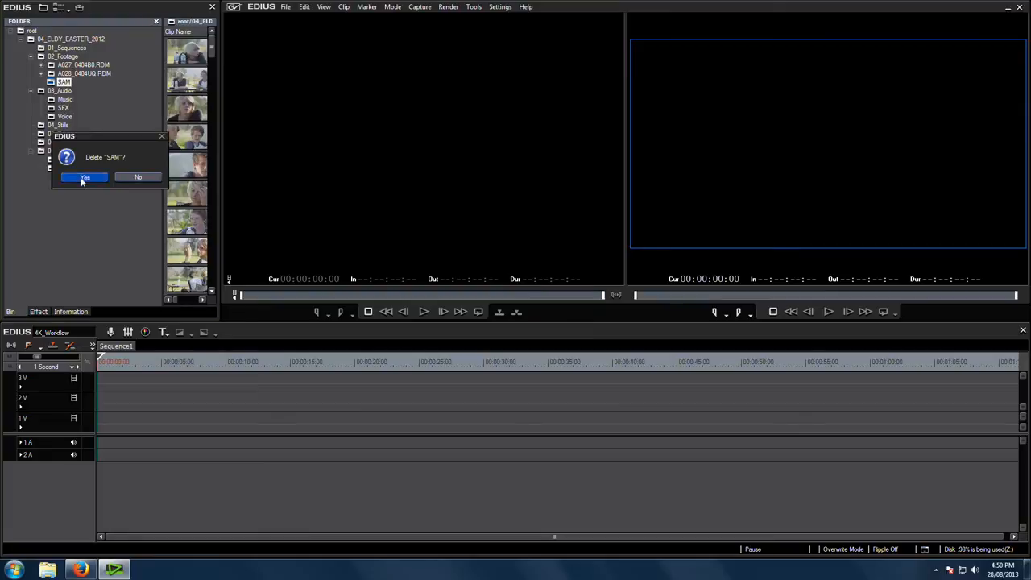
pyautogui.click(84, 174)
# Browse the individual RDC clip folders inside A028_0404UQ.RDM to examine how the RED clips are stored.
pyautogui.click(78, 76)
pyautogui.click(41, 73)
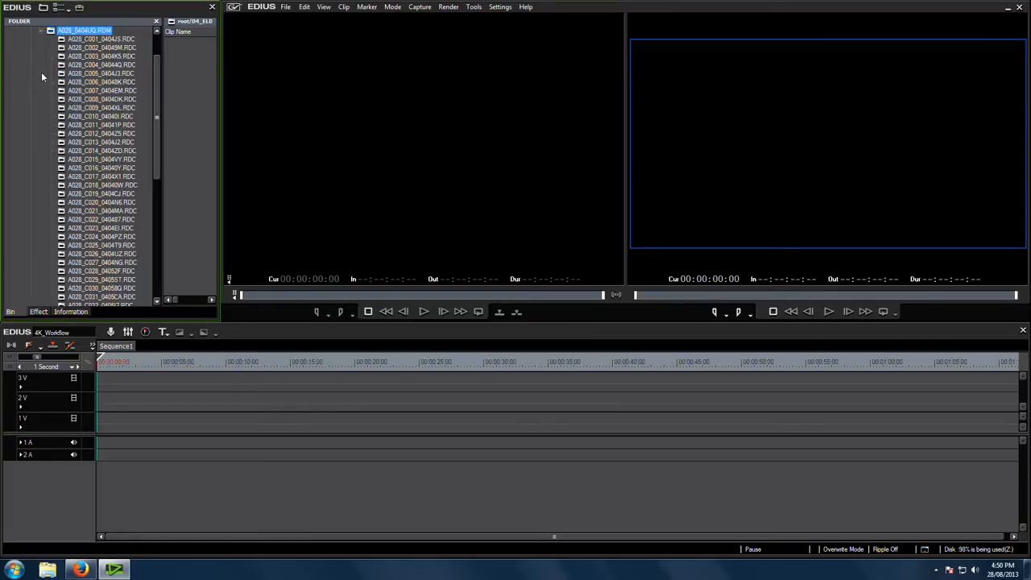
pyautogui.click(108, 108)
pyautogui.click(115, 124)
pyautogui.click(113, 176)
pyautogui.click(102, 212)
pyautogui.scroll(2, 103, 202)
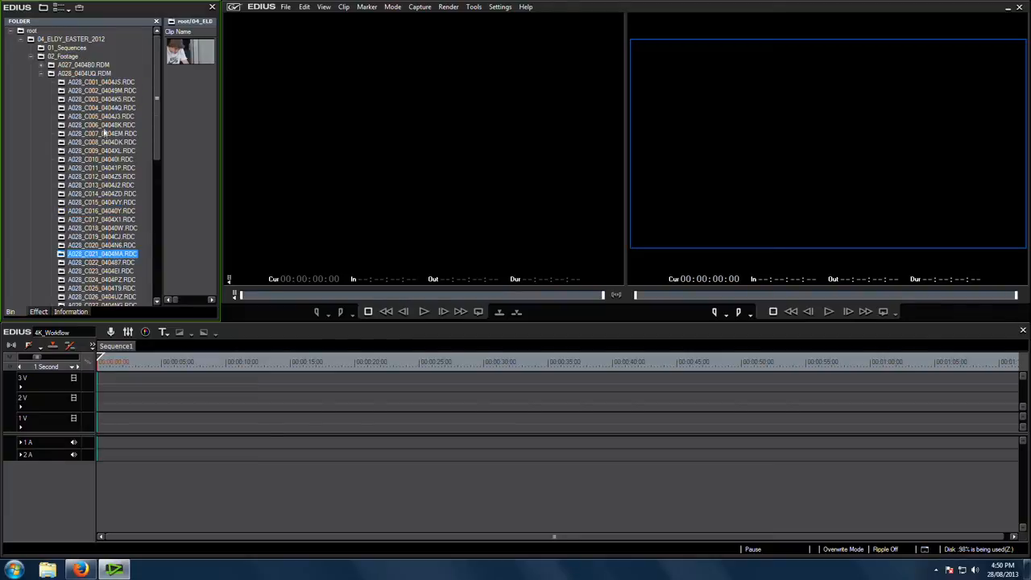
pyautogui.click(105, 127)
pyautogui.click(103, 108)
pyautogui.click(96, 90)
pyautogui.click(97, 82)
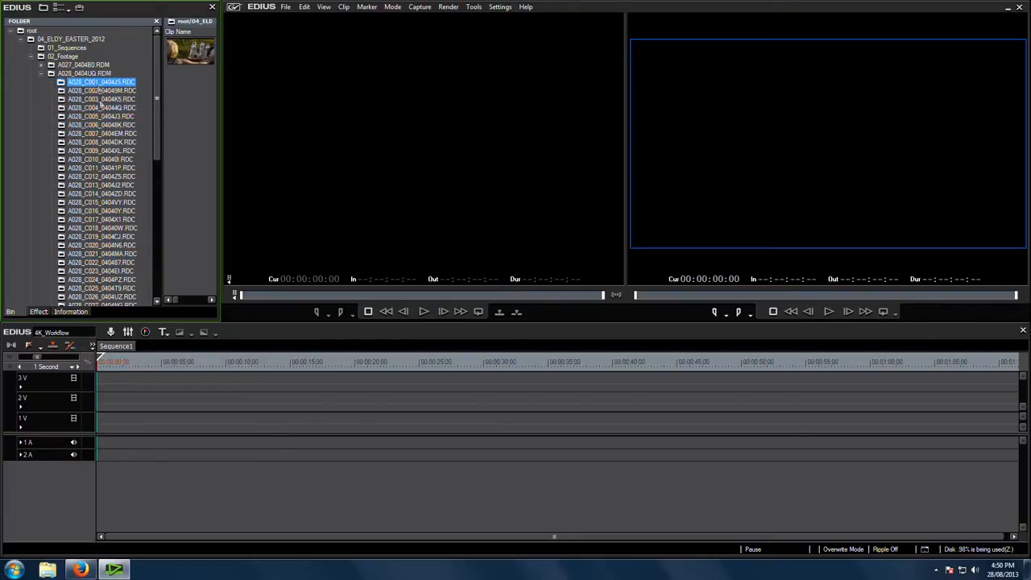
pyautogui.click(100, 107)
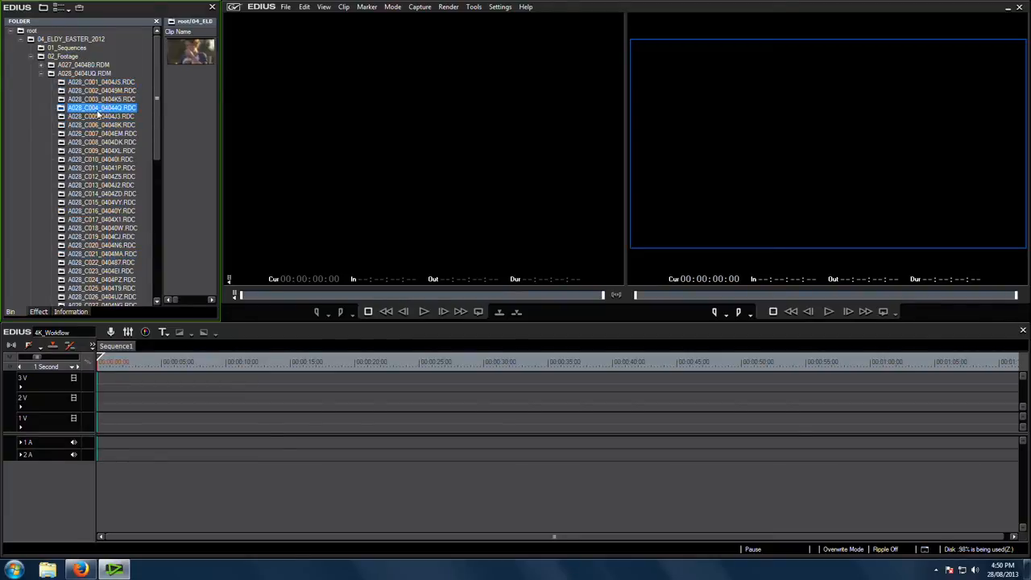
pyautogui.click(42, 74)
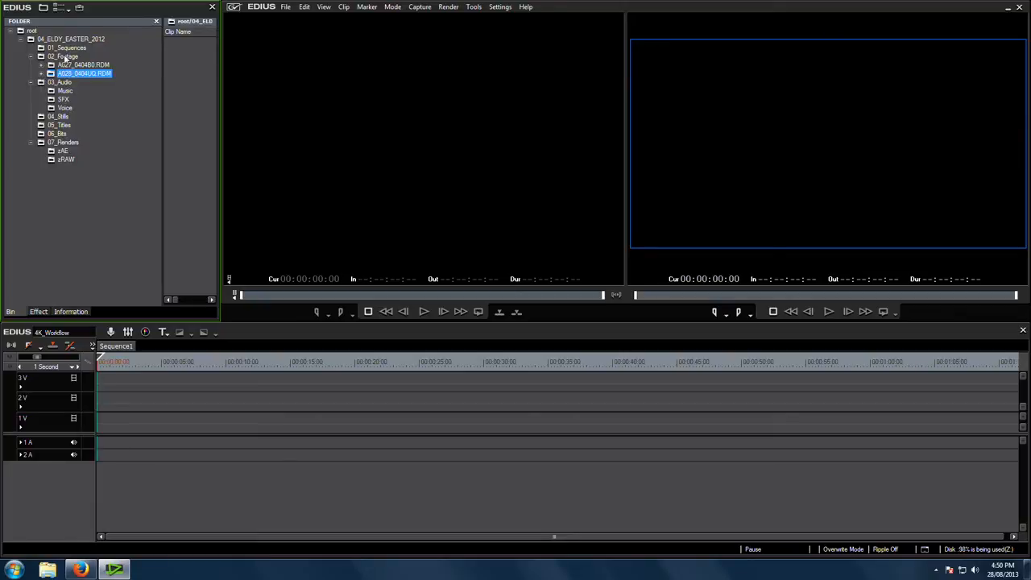
# Search the bin from 02_Footage for clips of type Video and widen the bin window to show the clip names.
pyautogui.click(62, 56)
pyautogui.moveTo(163, 70); pyautogui.dragTo(138, 81)
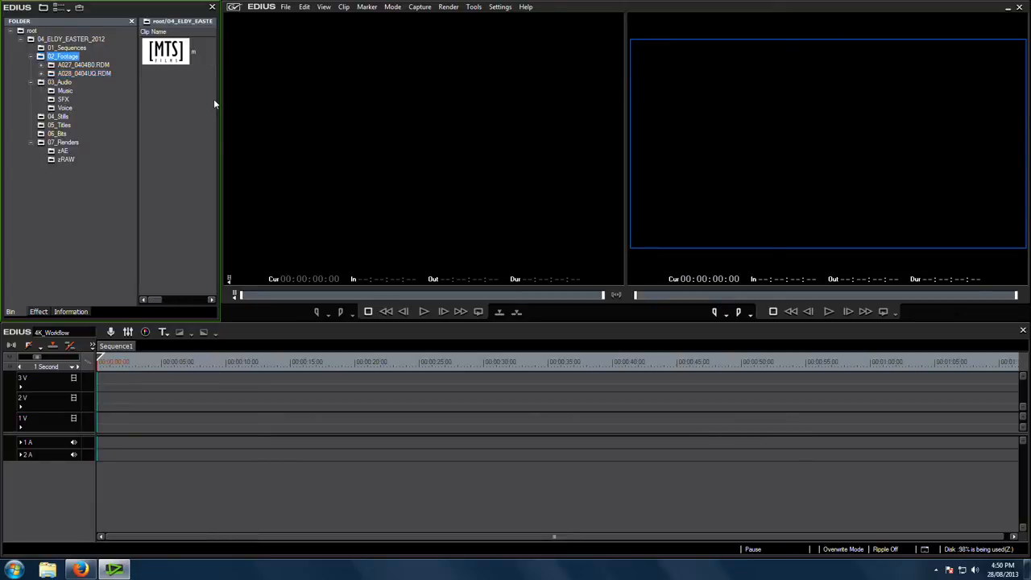
pyautogui.click(71, 64)
pyautogui.click(54, 58)
pyautogui.rightClick(66, 61)
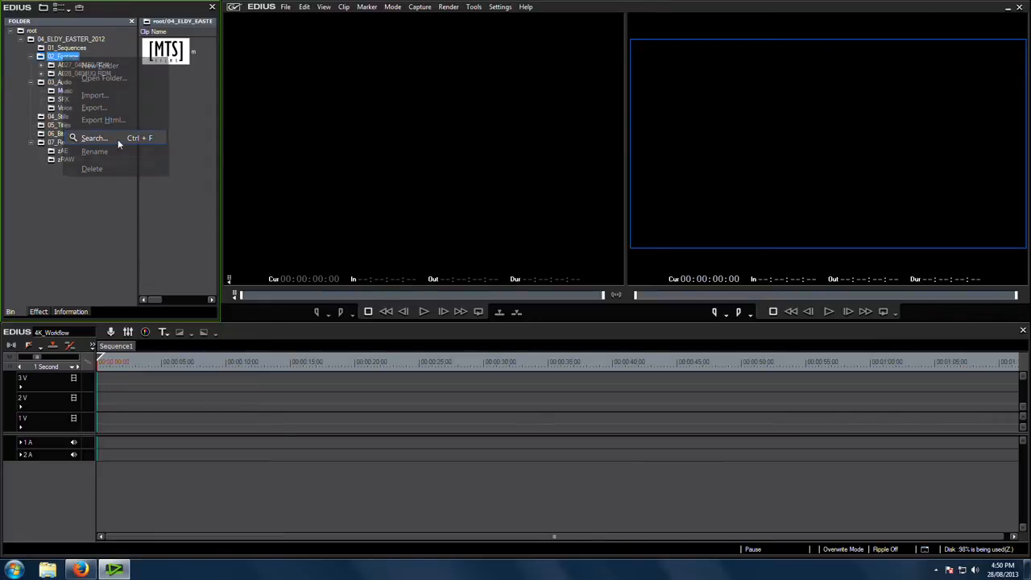
pyautogui.click(119, 142)
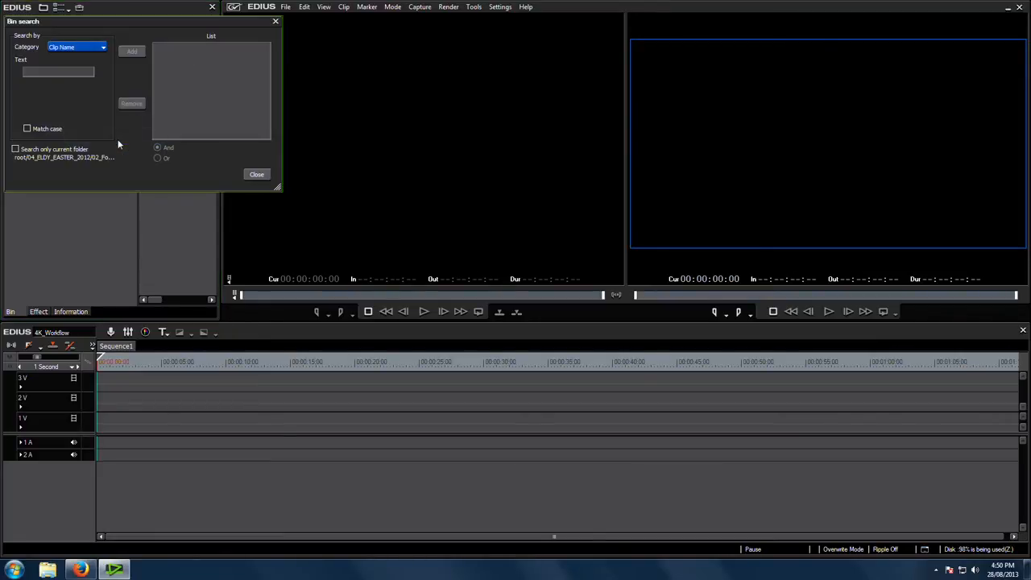
pyautogui.click(77, 47)
pyautogui.click(83, 75)
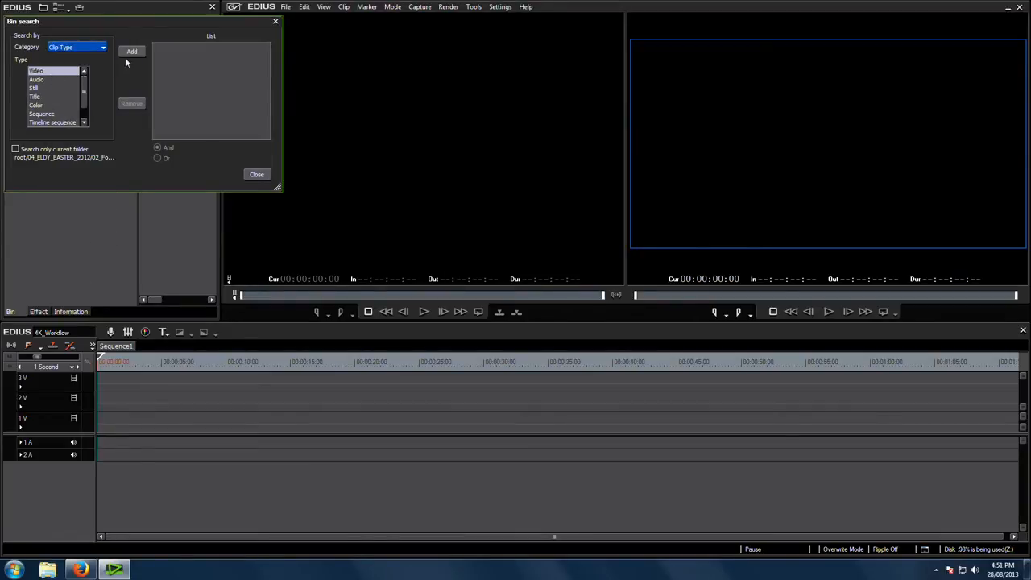
pyautogui.click(130, 53)
pyautogui.click(256, 174)
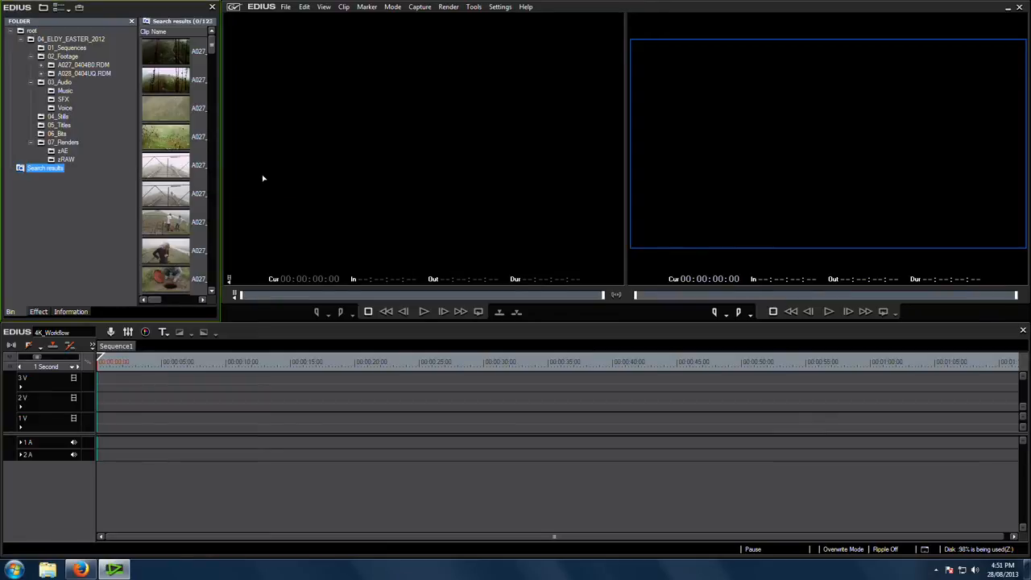
pyautogui.moveTo(212, 50); pyautogui.dragTo(335, 118)
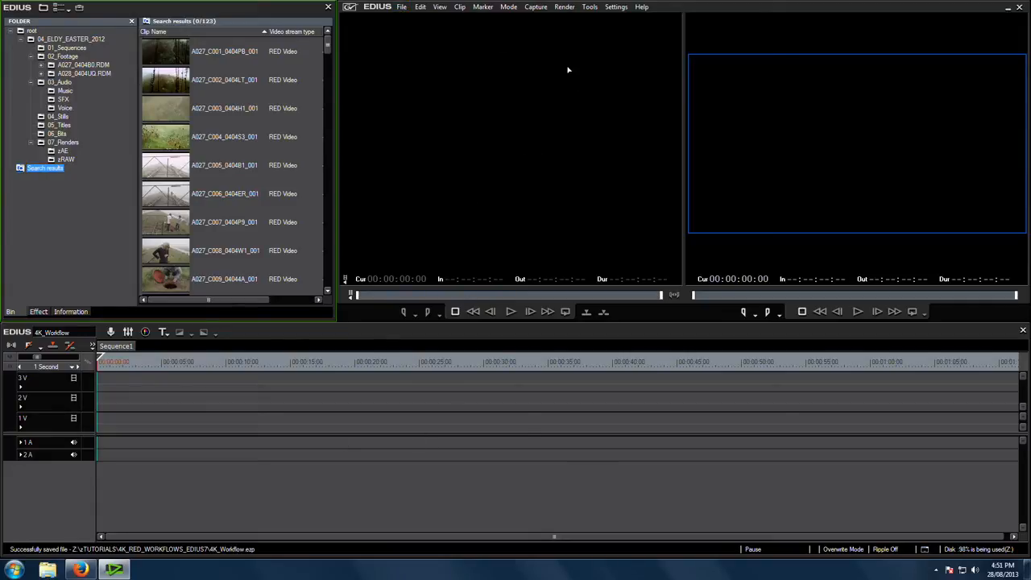
# Set the preview quality of the RED importer to 1/8 in the system settings.
pyautogui.click(616, 7)
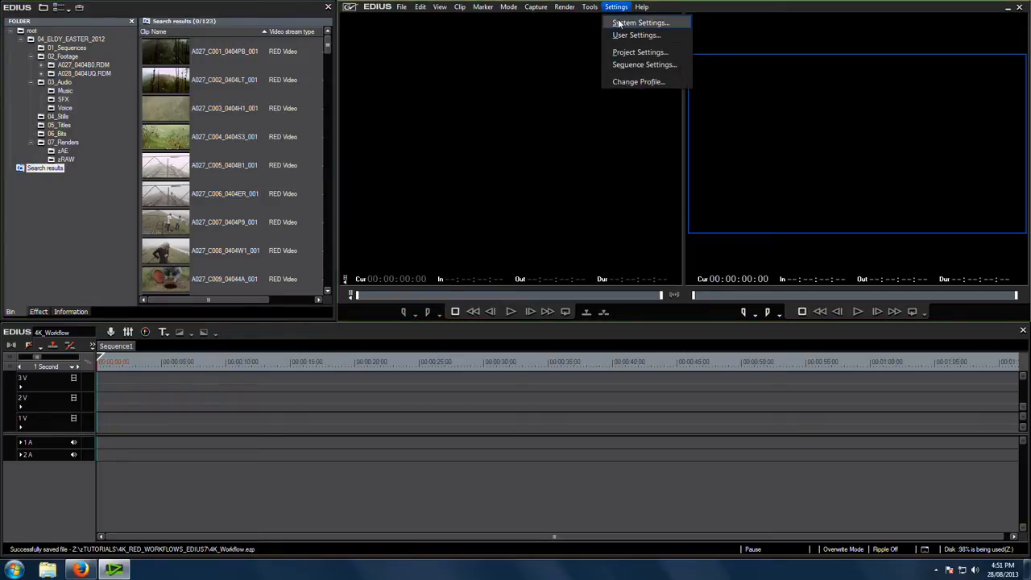
pyautogui.click(619, 24)
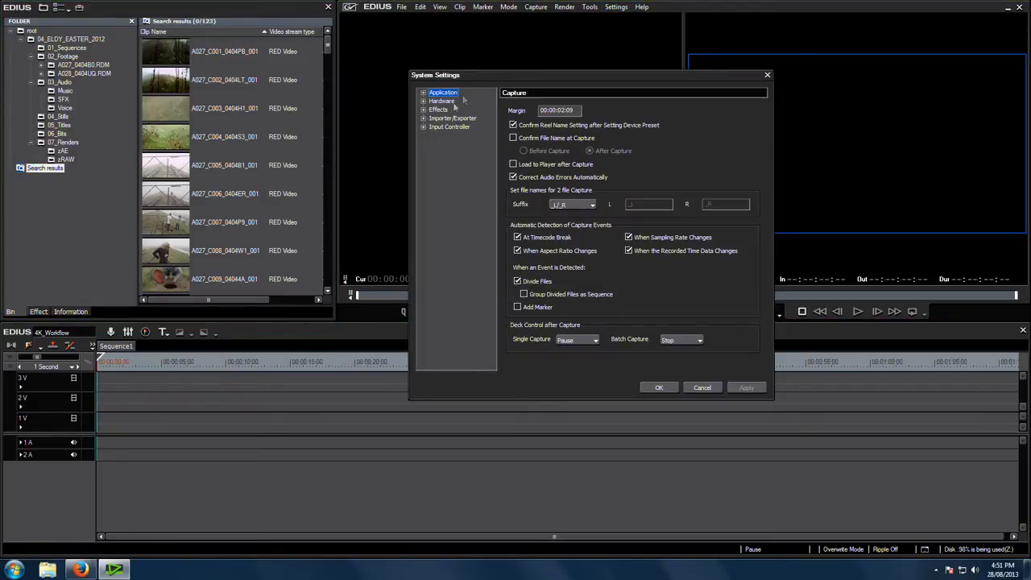
pyautogui.click(423, 119)
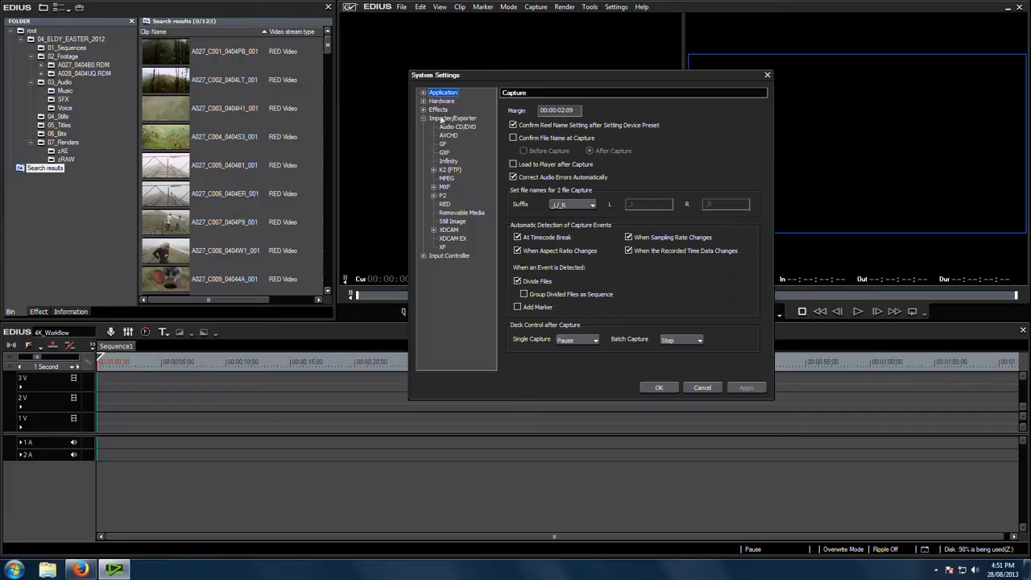
pyautogui.click(463, 120)
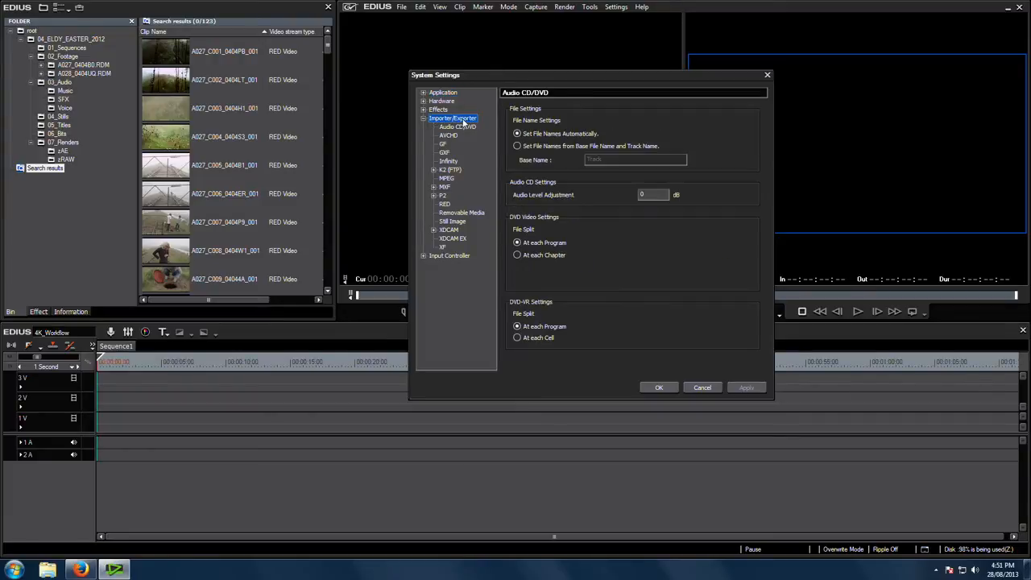
pyautogui.click(445, 204)
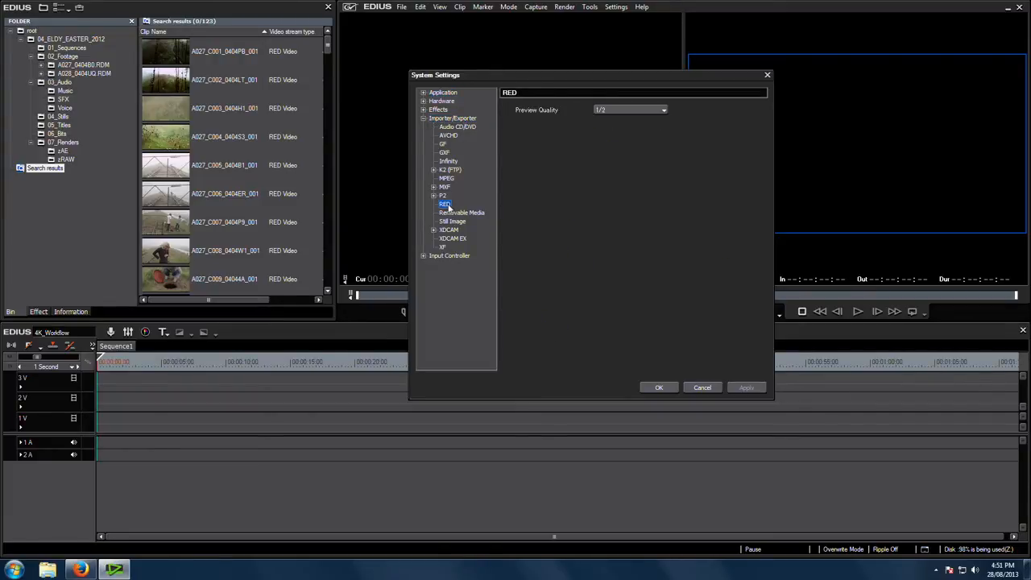
pyautogui.click(634, 110)
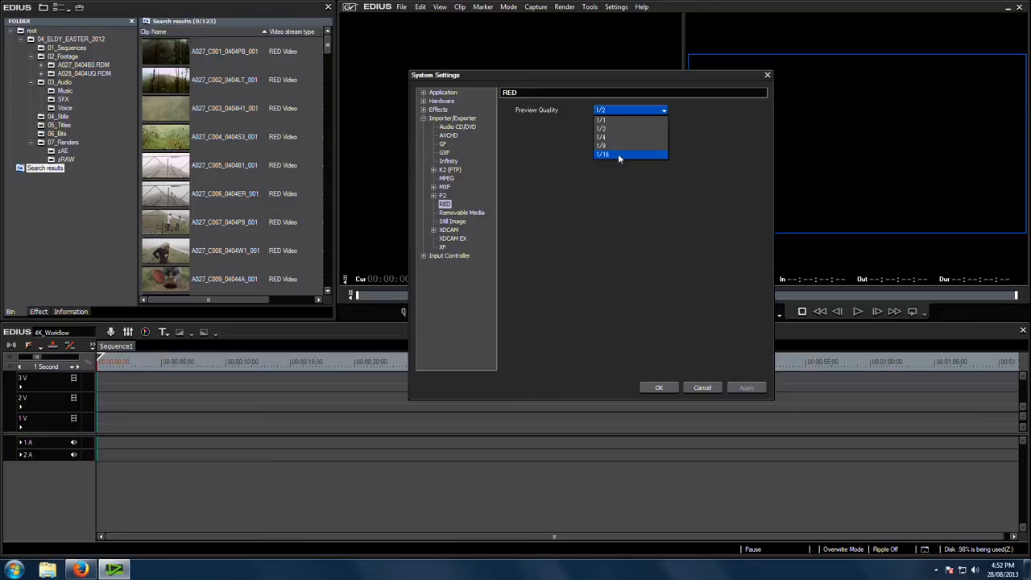
pyautogui.click(621, 146)
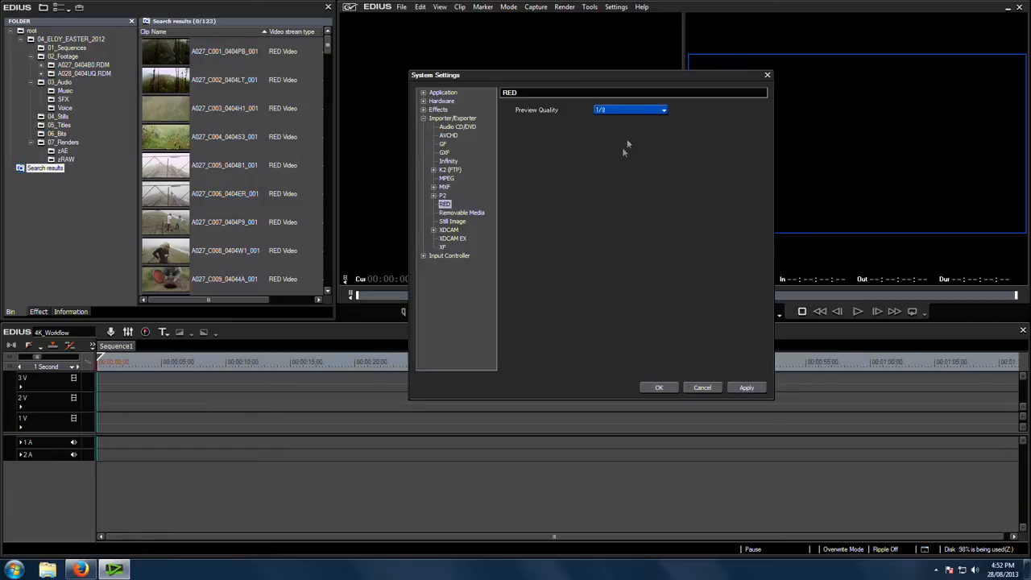
pyautogui.click(746, 389)
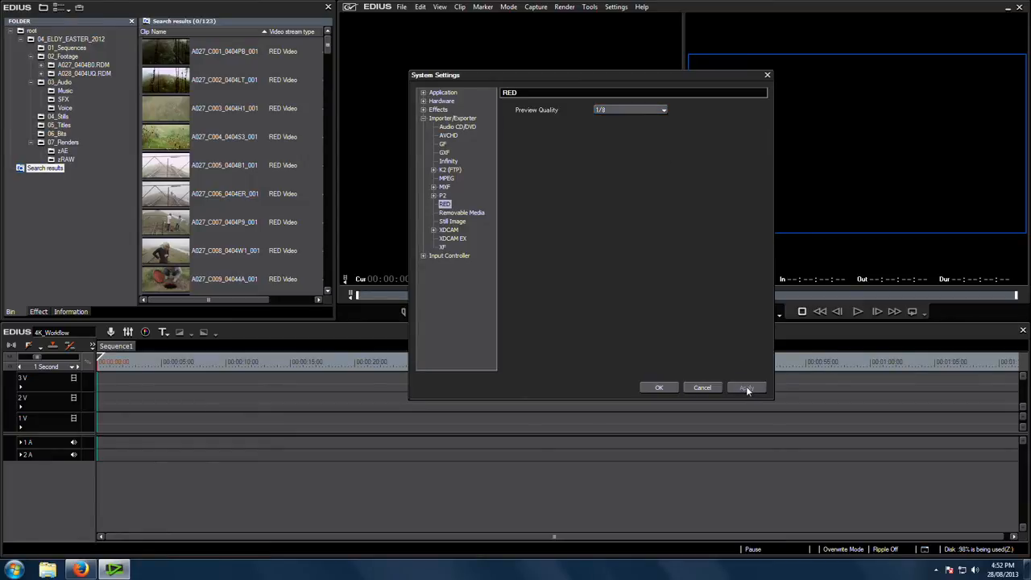
pyautogui.click(659, 387)
# Load the spider web clip A027_C003_0404H1_001 into the player and play it.
pyautogui.doubleClick(225, 107)
pyautogui.press('space')
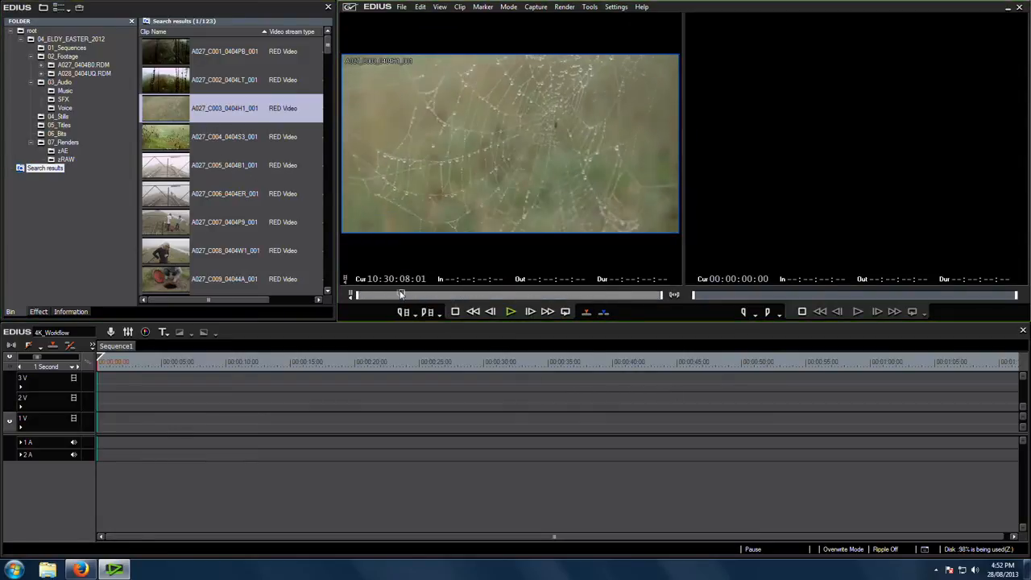
pyautogui.click(489, 311)
pyautogui.press('space')
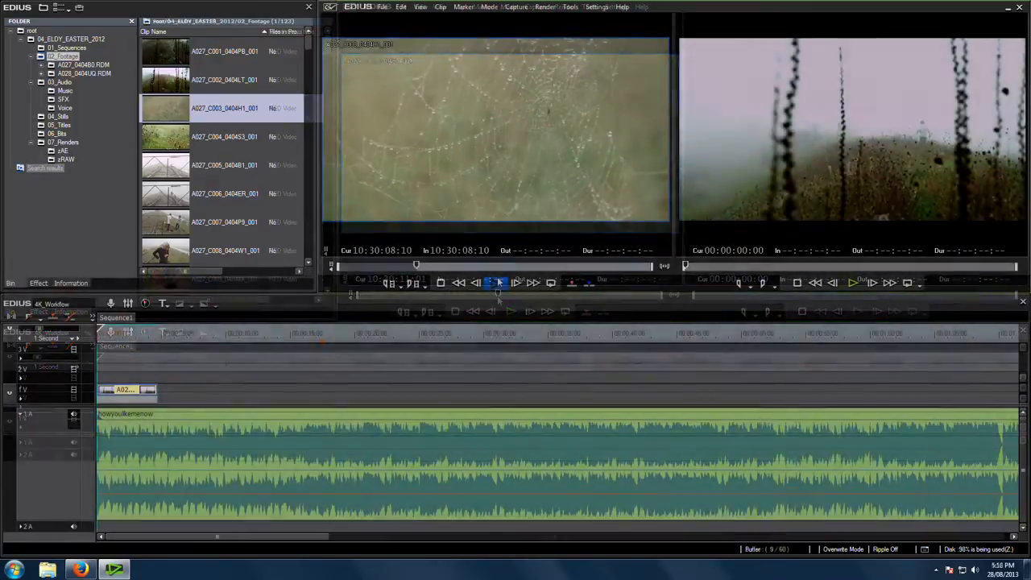
pyautogui.click(496, 281)
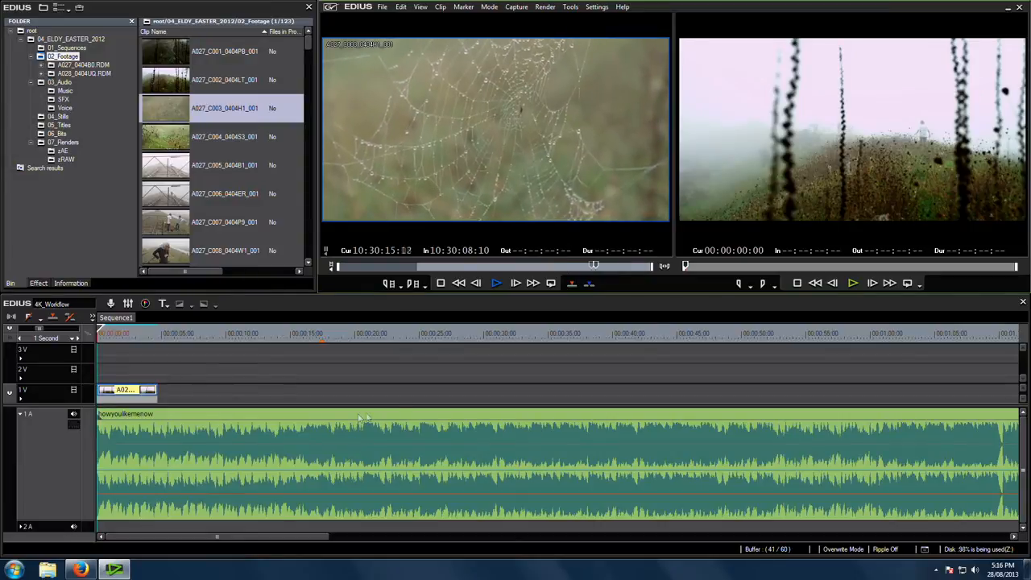
# Set the clip's out point at 10:30:12:03 and place it directly after the first clip on track 1 V.
pyautogui.press('o')
pyautogui.click(510, 266)
pyautogui.press('o')
pyautogui.moveTo(176, 334); pyautogui.dragTo(142, 332)
pyautogui.press(']')
pyautogui.press('space')
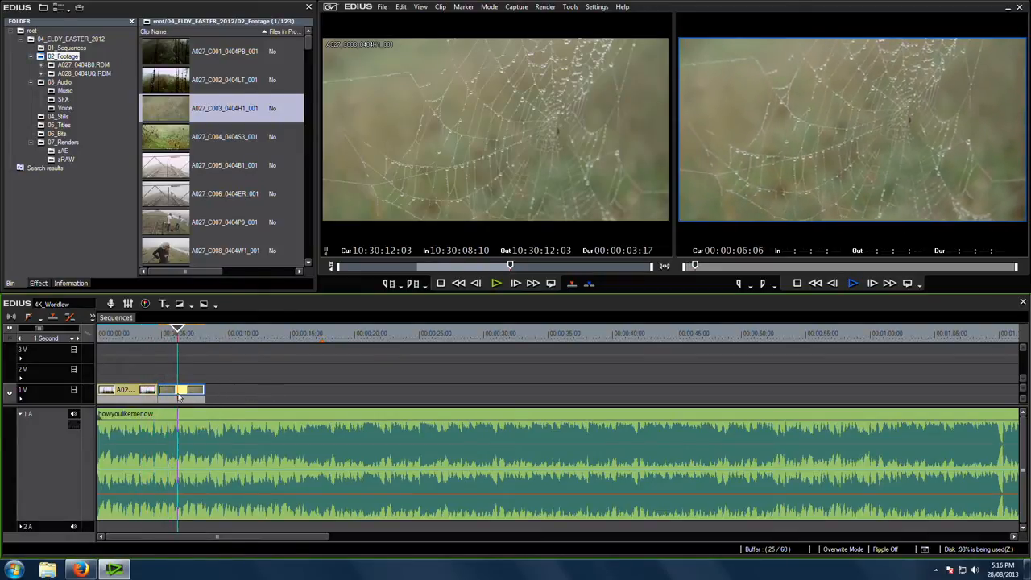
# Mark clip A027_C006_0404ER_001 from 10:32:07:04 to 10:32:09:07 and place it at 00:00:06:11 on track 1 V.
pyautogui.doubleClick(164, 202)
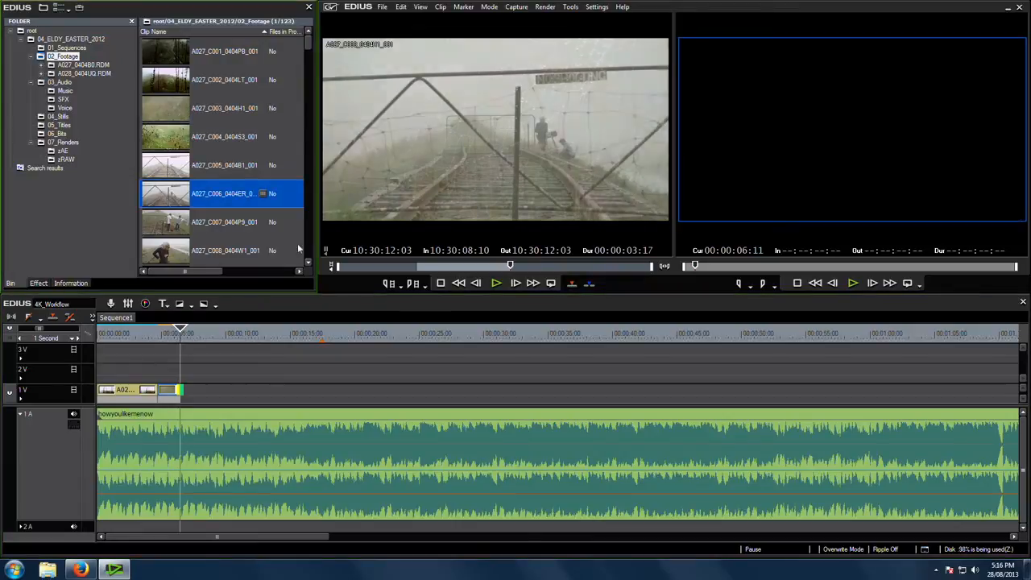
pyautogui.moveTo(539, 272); pyautogui.dragTo(351, 262)
pyautogui.press('i')
pyautogui.press('space')
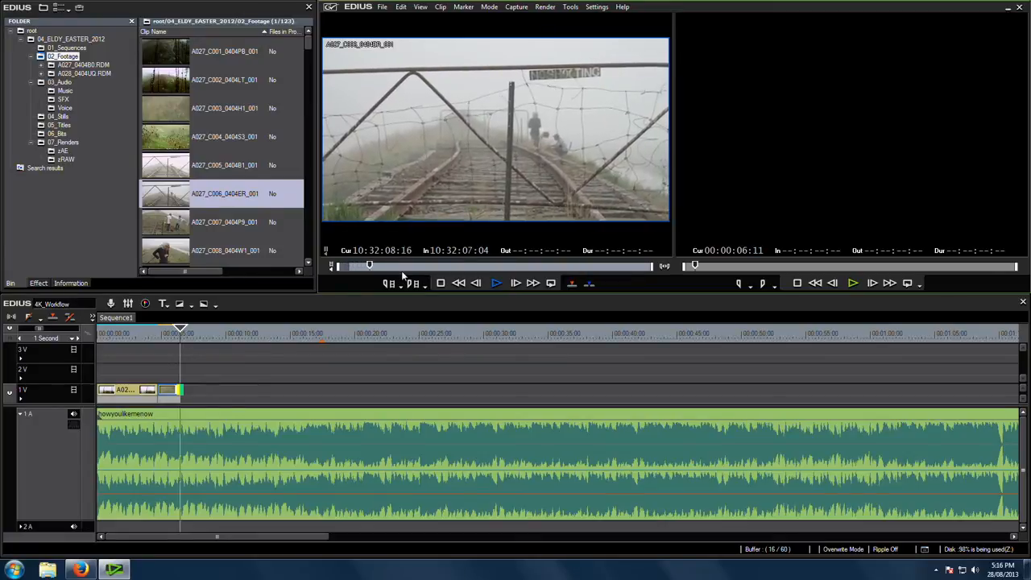
pyautogui.press('o')
pyautogui.press(']')
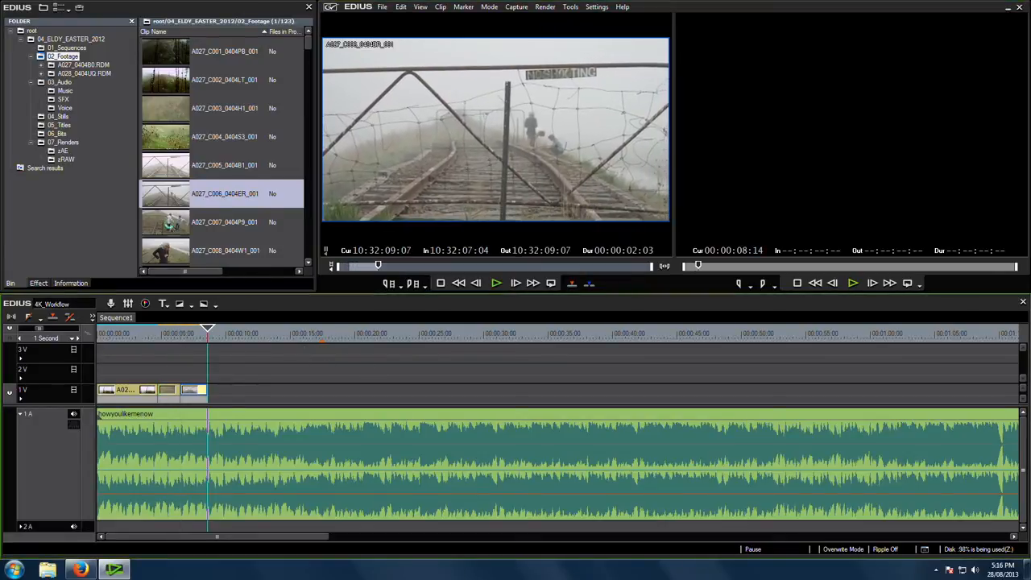
# Load clip A027_C007_0404P9_001 into the player and set its in point at 10:33:07:05.
pyautogui.doubleClick(171, 227)
pyautogui.click(515, 265)
pyautogui.moveTo(515, 266); pyautogui.dragTo(464, 266)
pyautogui.press('space')
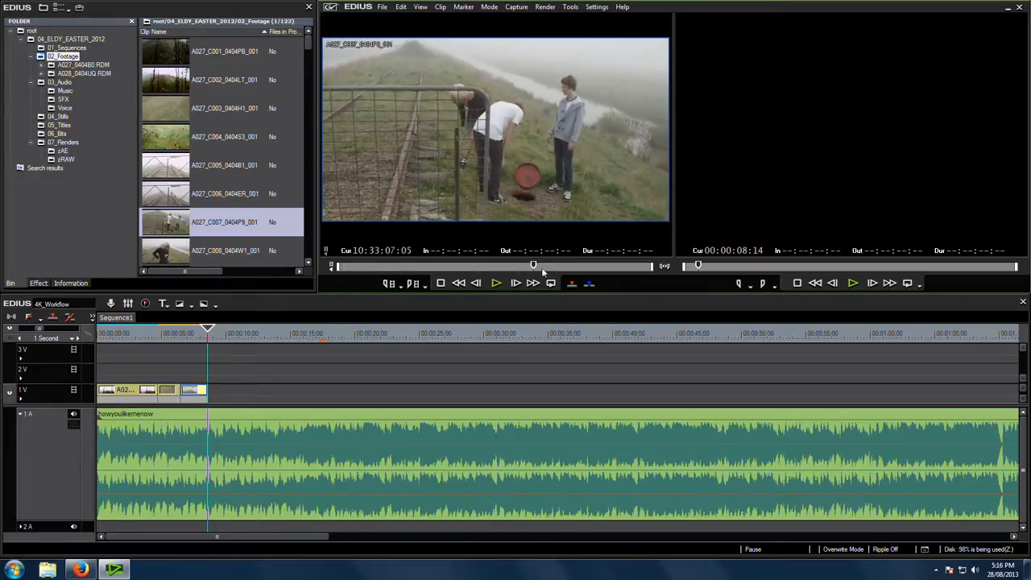
pyautogui.press('i')
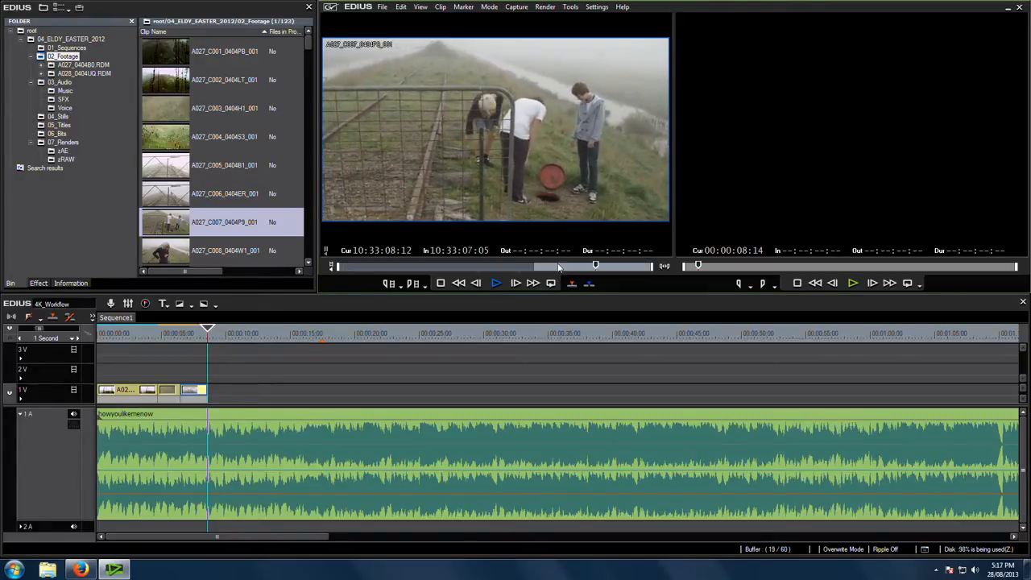
# Set the clip's out point at 10:33:08:11, place it at 00:00:08:14 on track 1 V and play back the cut.
pyautogui.press('space')
pyautogui.press('o')
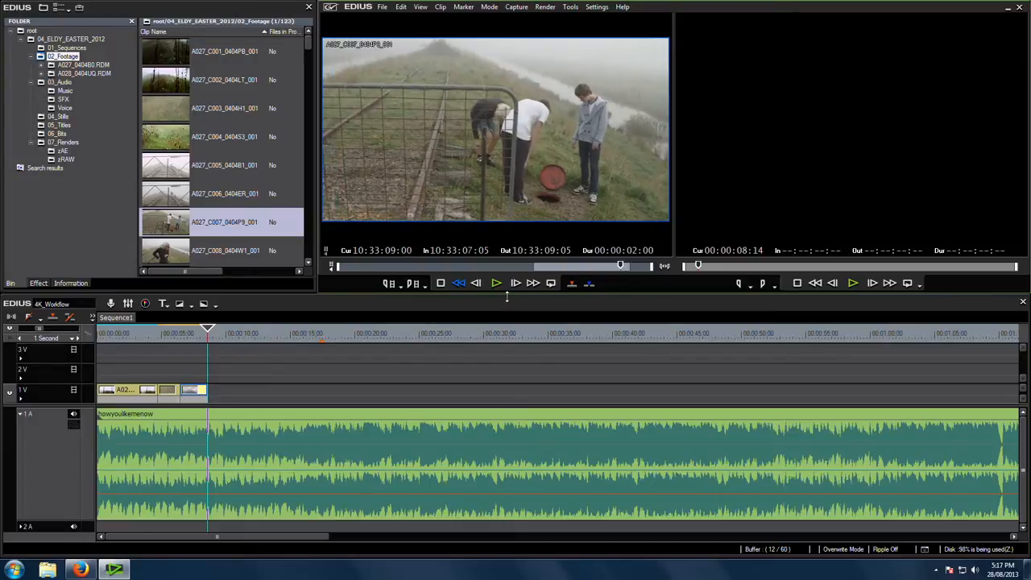
pyautogui.press('space')
pyautogui.press('o')
pyautogui.press(']')
pyautogui.click(204, 335)
pyautogui.press('space')
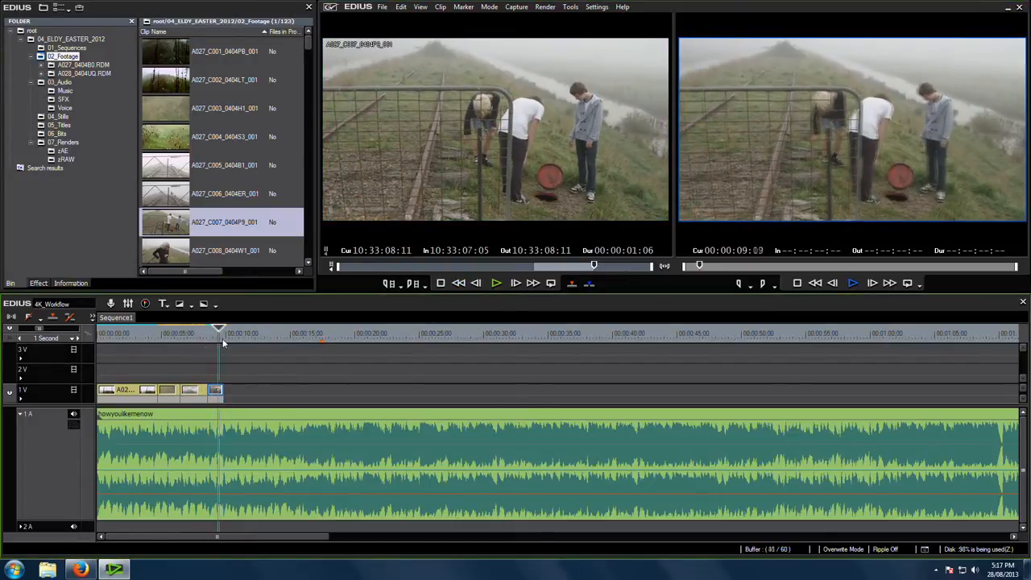
pyautogui.press('space')
# Load clip A027_C008_0404W1_001, set its in point at 10:34:02:16 and play it in the player.
pyautogui.doubleClick(168, 253)
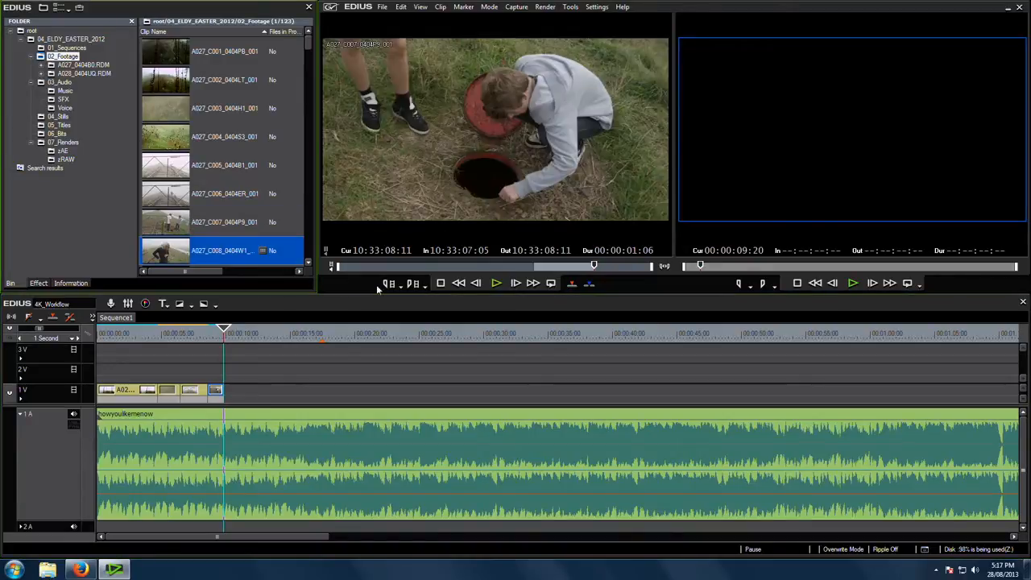
pyautogui.moveTo(375, 267)
pyautogui.mouseDown()
pyautogui.moveTo(462, 271)
pyautogui.moveTo(378, 269)
pyautogui.mouseUp()
pyautogui.press('i')
pyautogui.press('space')
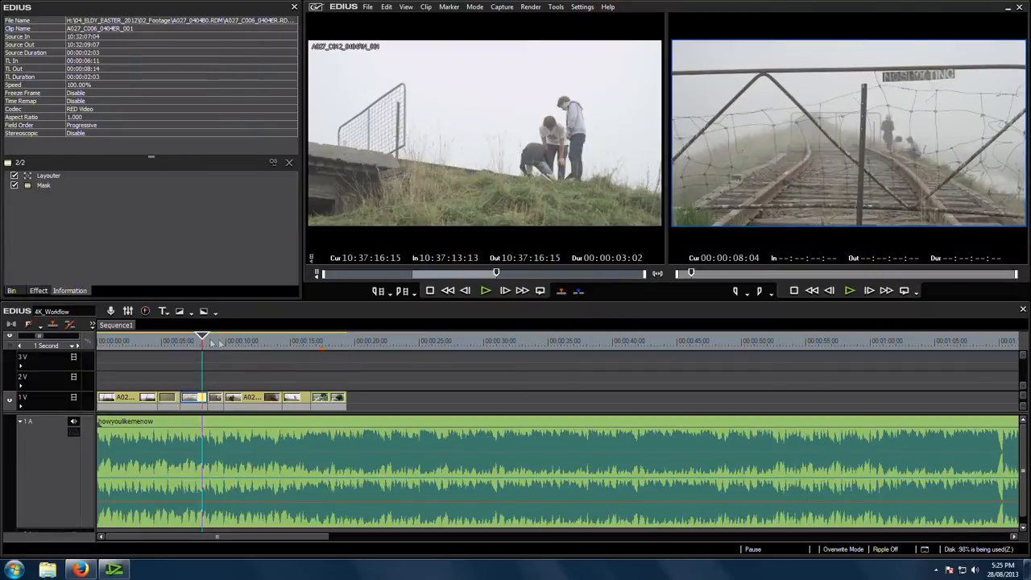
# Scrub through the edited clips, select the railway fence clip A027_C006_0404ER_001 on track 1 V and show the bin.
pyautogui.moveTo(224, 344); pyautogui.dragTo(260, 345)
pyautogui.click(295, 398)
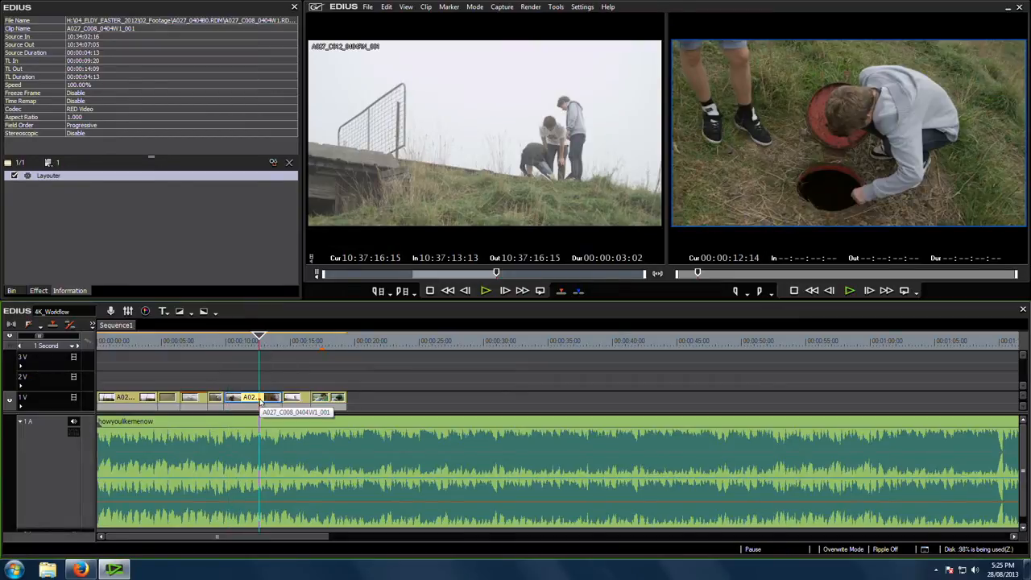
pyautogui.moveTo(258, 346); pyautogui.dragTo(189, 347)
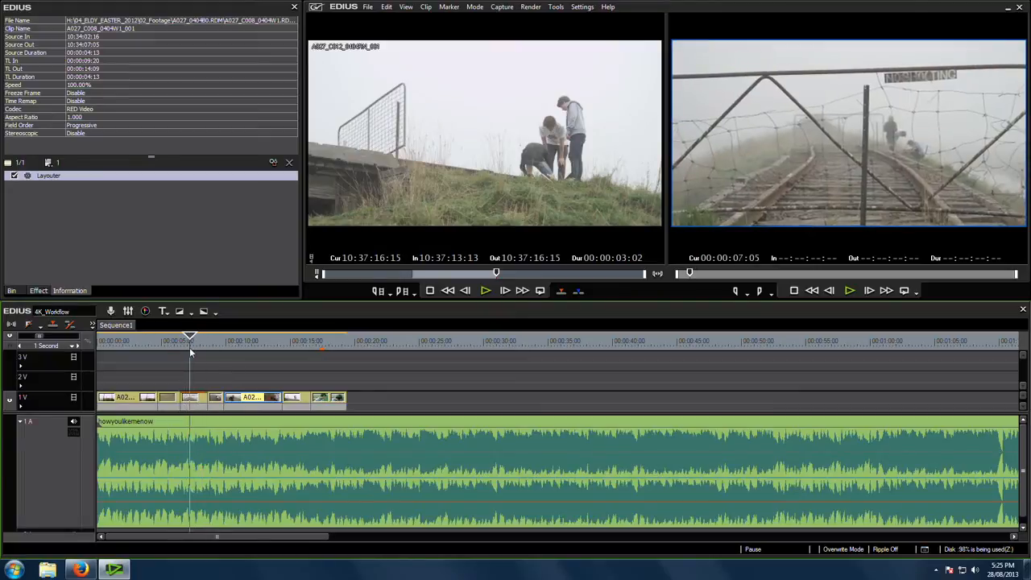
pyautogui.click(197, 403)
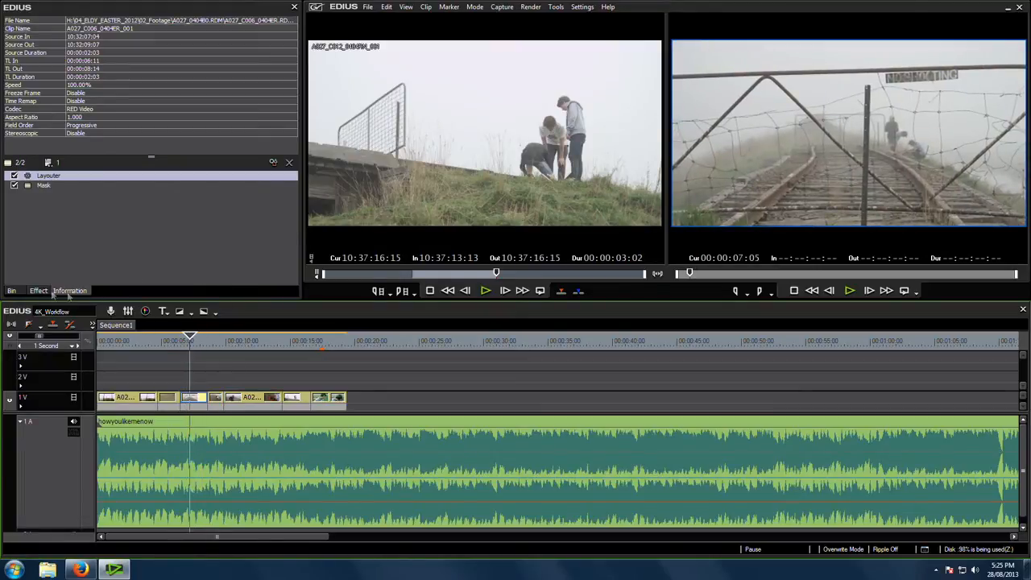
pyautogui.click(18, 291)
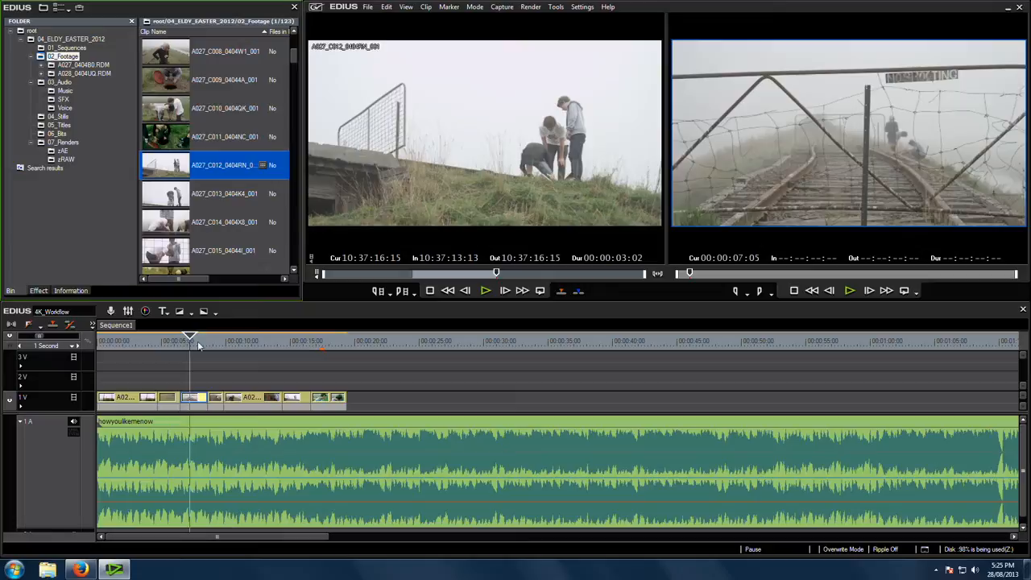
# Open the keyboard shortcut settings in the user settings and filter the operations by "open".
pyautogui.click(581, 7)
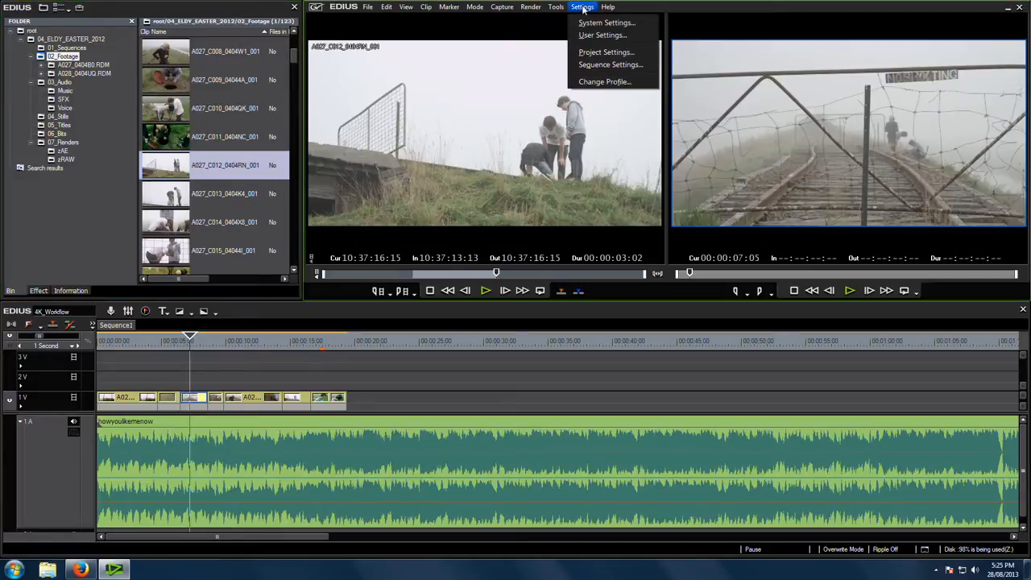
pyautogui.click(591, 36)
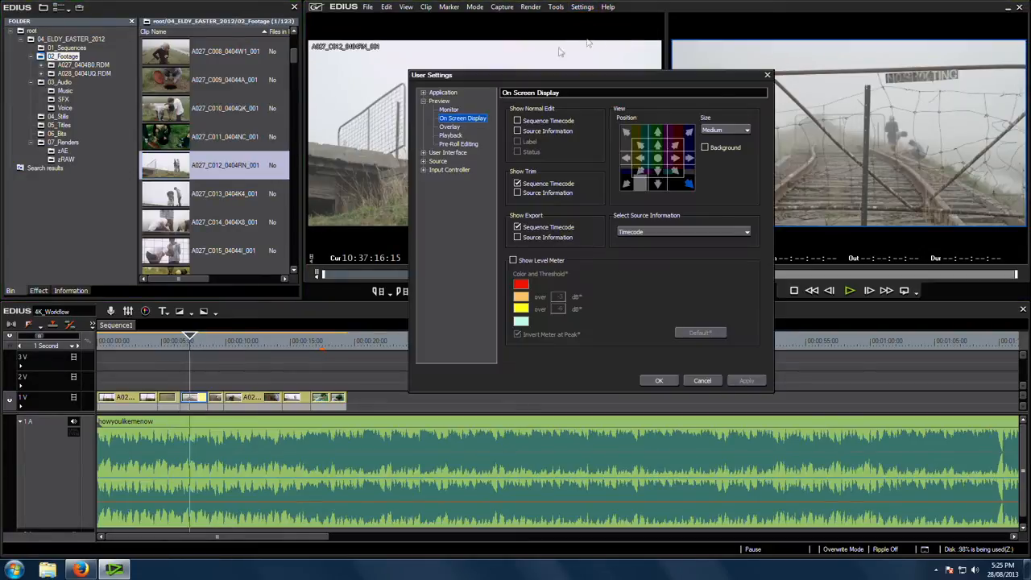
pyautogui.click(424, 102)
pyautogui.click(423, 109)
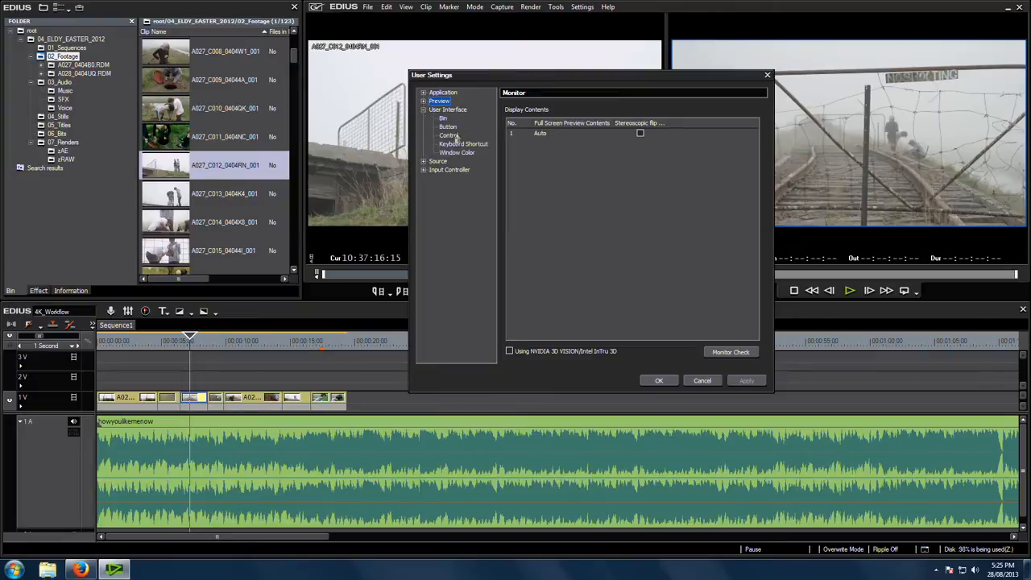
pyautogui.click(449, 146)
pyautogui.doubleClick(555, 129)
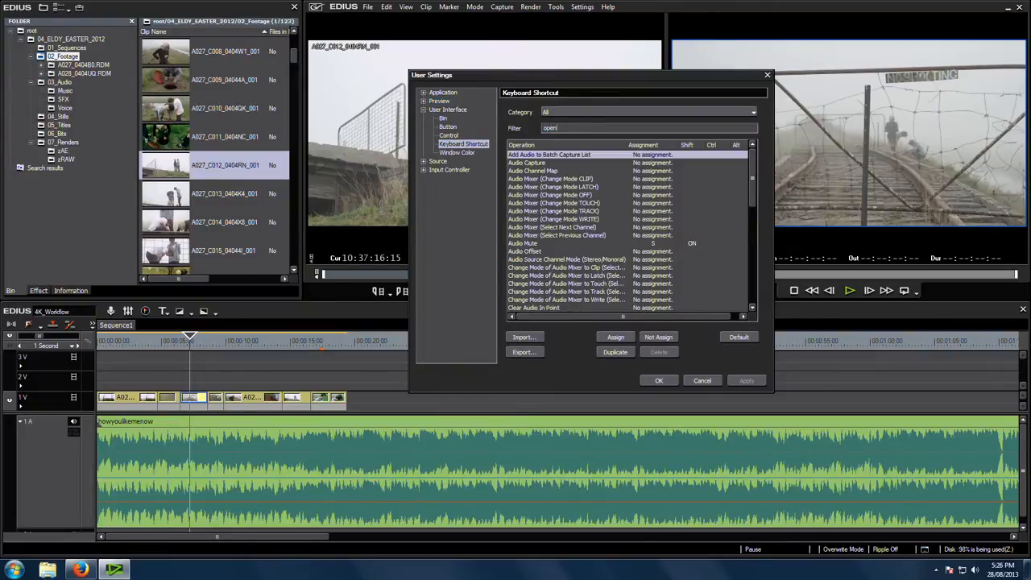
pyautogui.write('open')
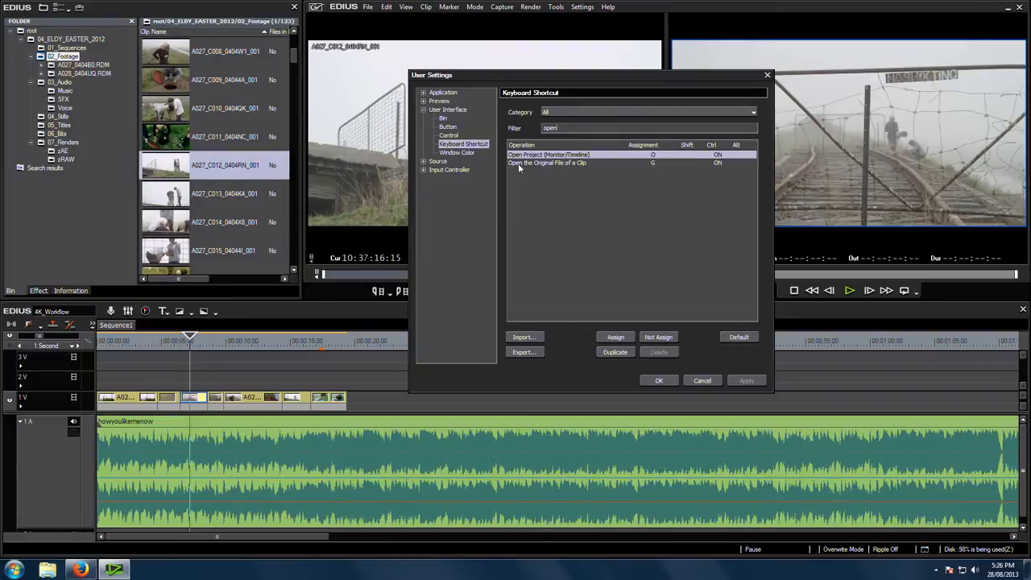
# Examine the key assignment of "Open the Original File of a Clip" and close the user settings.
pyautogui.click(576, 161)
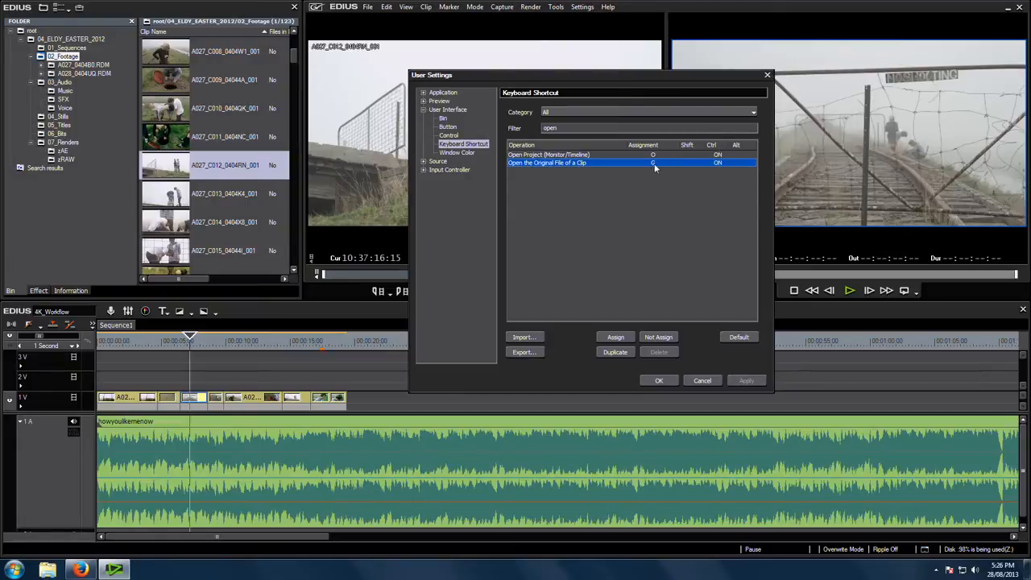
pyautogui.click(616, 337)
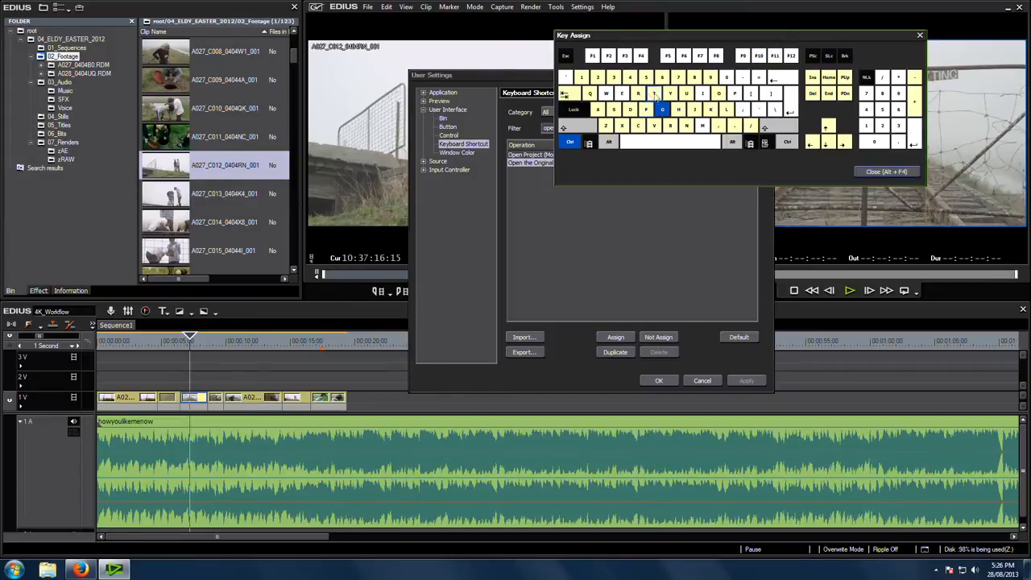
pyautogui.click(886, 172)
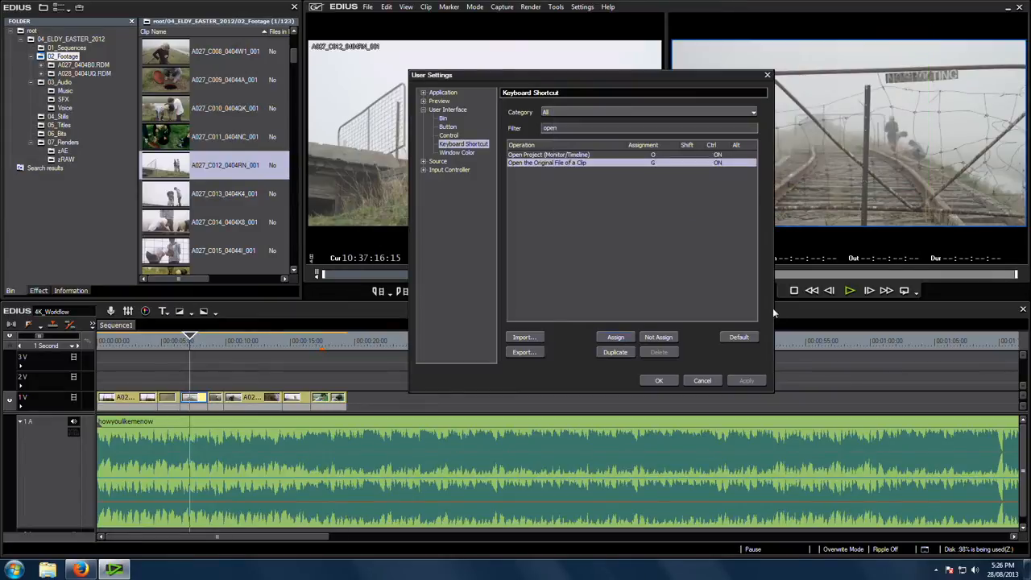
pyautogui.click(659, 381)
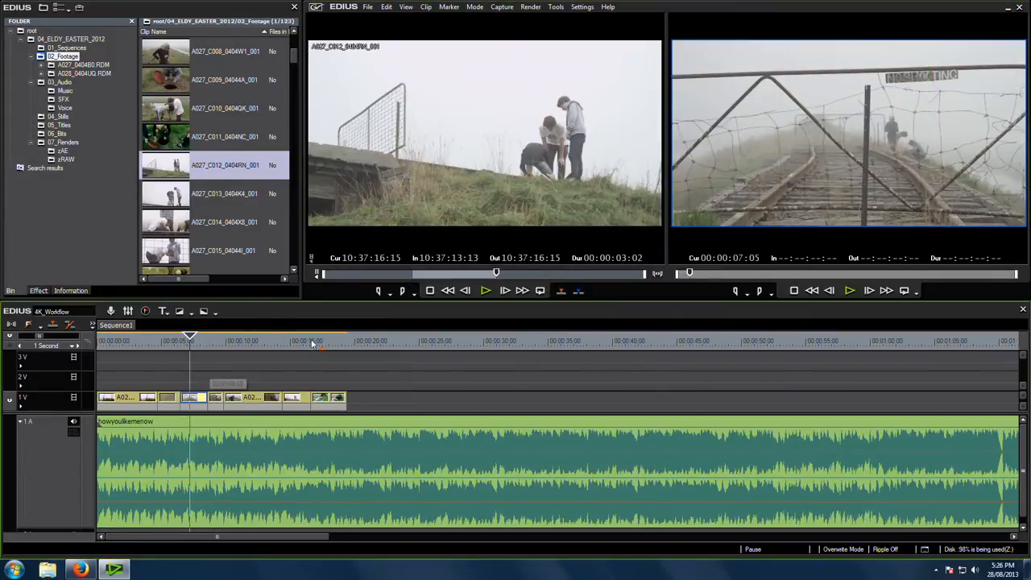
# Position the playhead within the railway fence clip and open its original file in REDCINE-X PRO.
pyautogui.moveTo(190, 343); pyautogui.dragTo(195, 343)
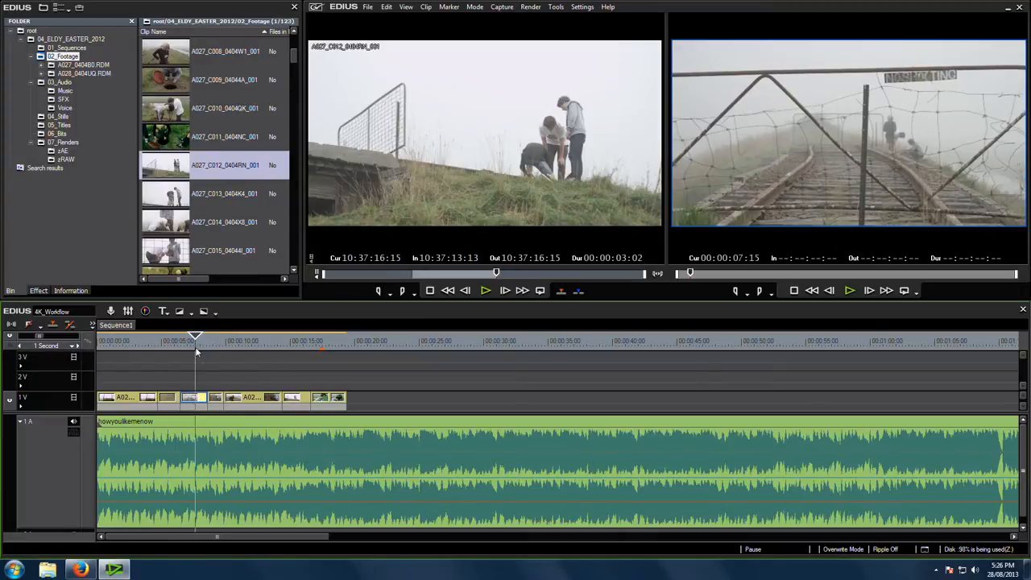
pyautogui.moveTo(196, 349); pyautogui.dragTo(194, 349)
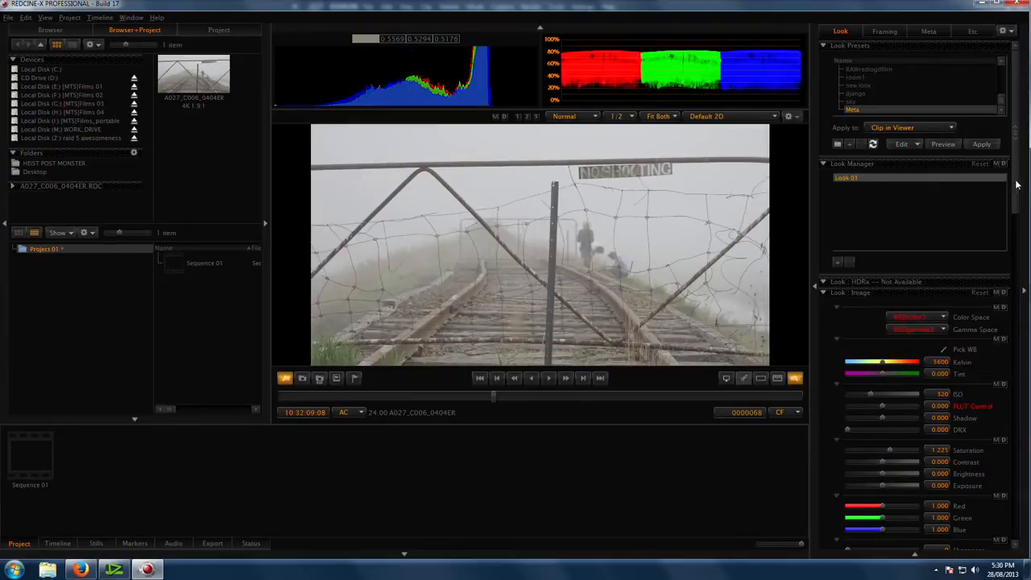
# Shape the look curve into a steep S with shadows pulled to the base, midtones lowered and highlights raised near the maximum.
pyautogui.moveTo(1016, 185); pyautogui.dragTo(1017, 282)
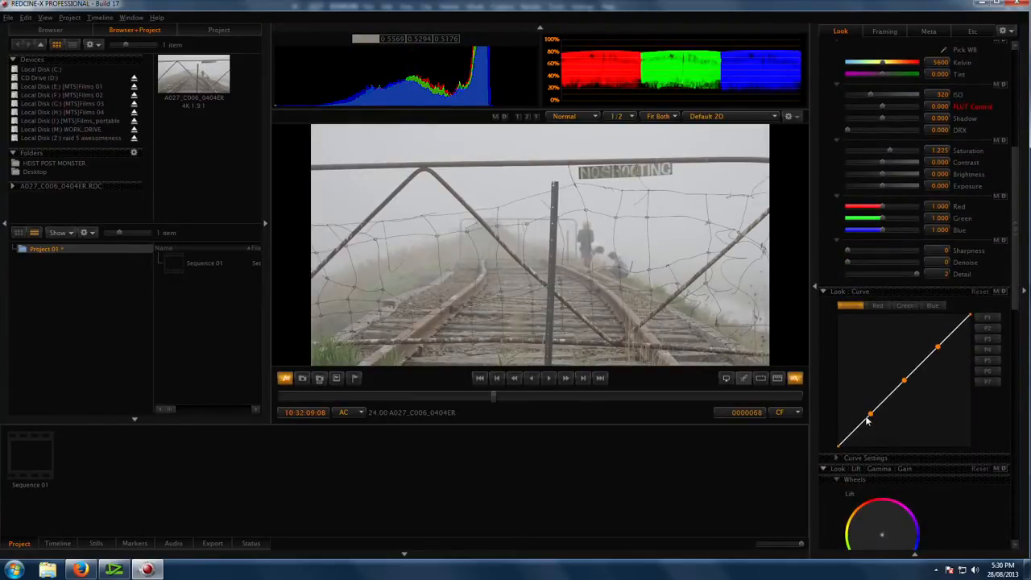
pyautogui.moveTo(870, 413); pyautogui.dragTo(868, 448)
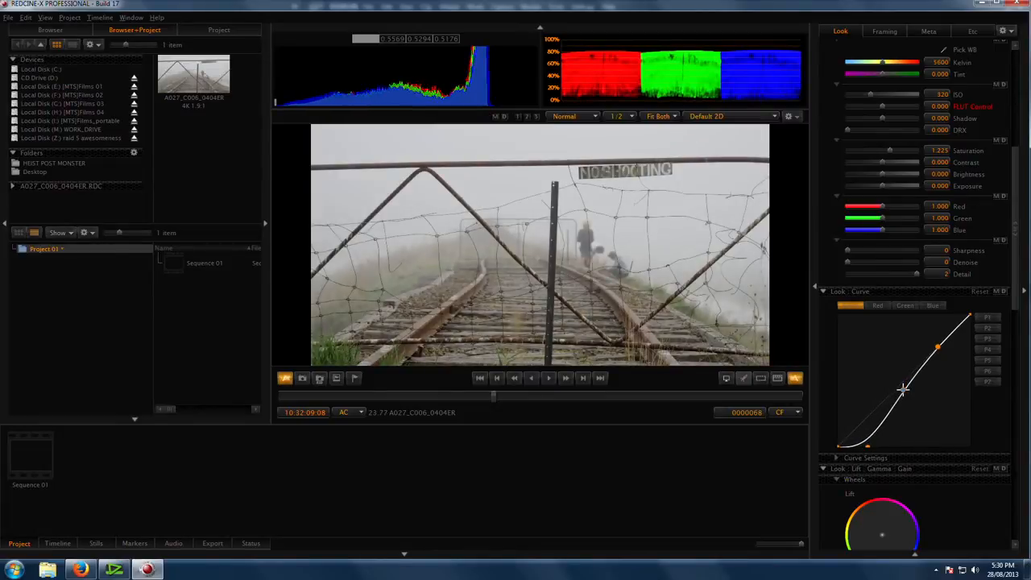
pyautogui.moveTo(909, 394); pyautogui.dragTo(930, 410)
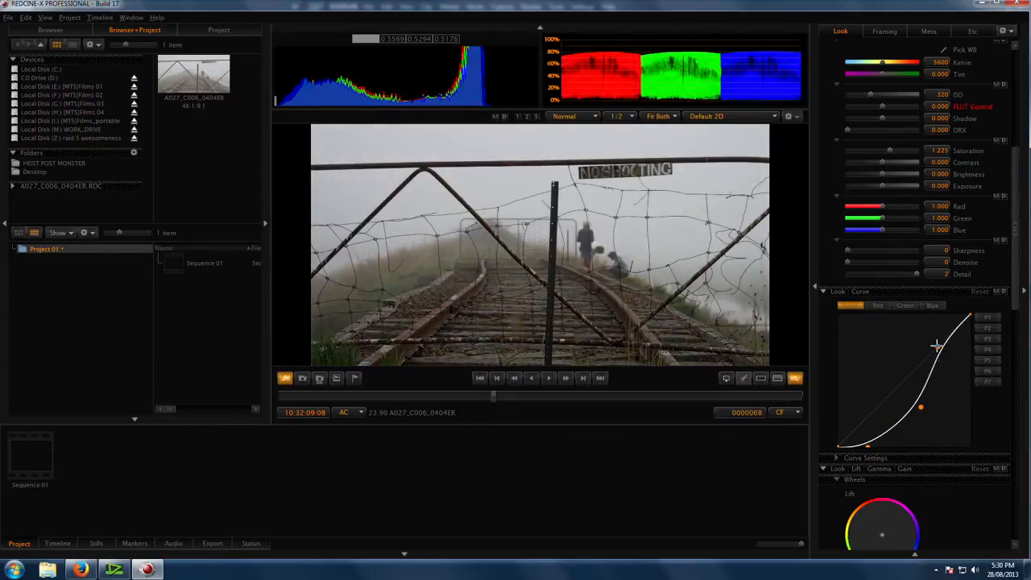
pyautogui.moveTo(952, 354); pyautogui.dragTo(939, 315)
pyautogui.moveTo(914, 404); pyautogui.dragTo(903, 402)
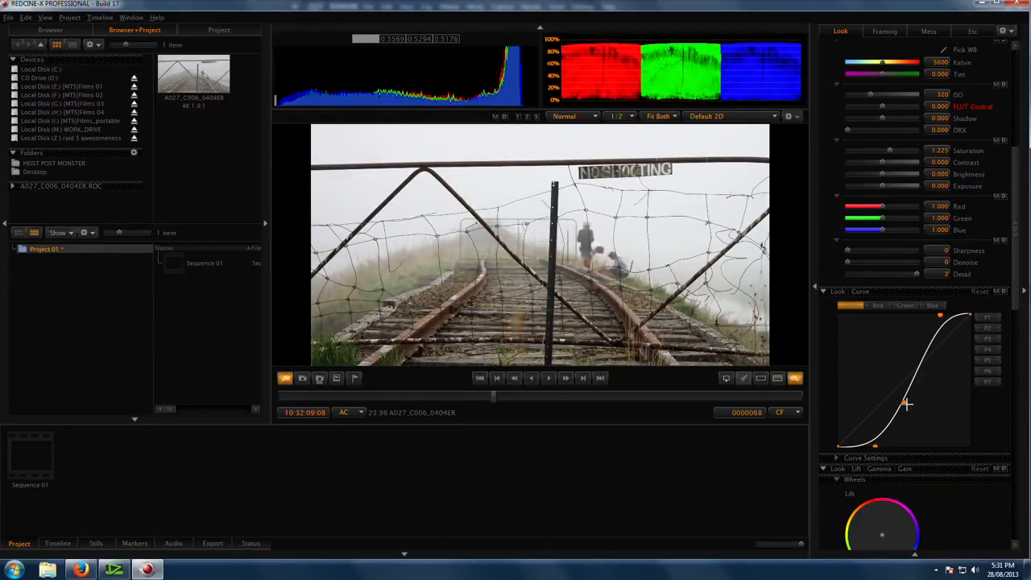
pyautogui.moveTo(906, 404); pyautogui.dragTo(908, 406)
pyautogui.moveTo(940, 317); pyautogui.dragTo(938, 316)
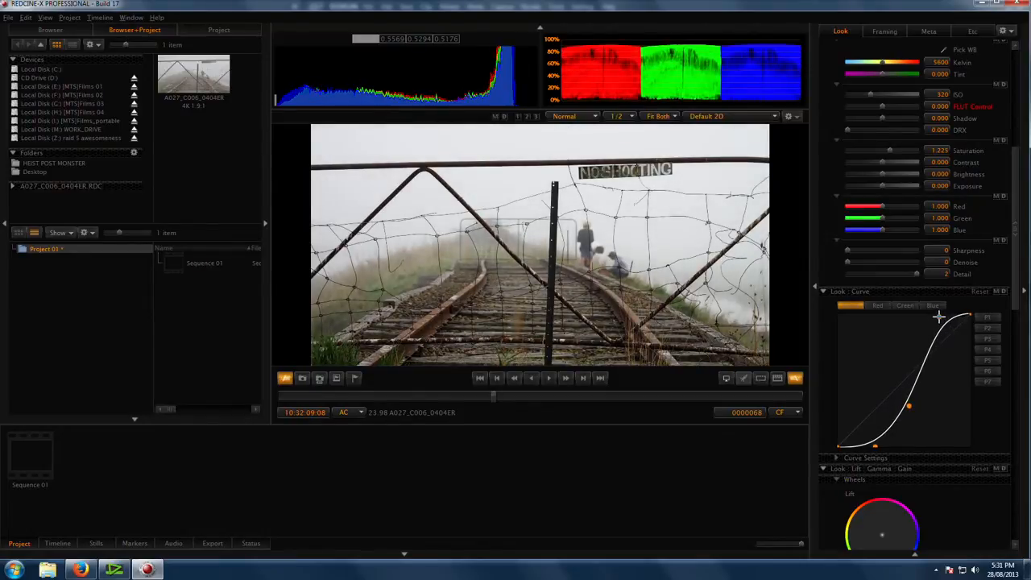
# Set the clip's saturation to 1.612 and its colour temperature to 5747 Kelvin.
pyautogui.scroll(3, 1003, 258)
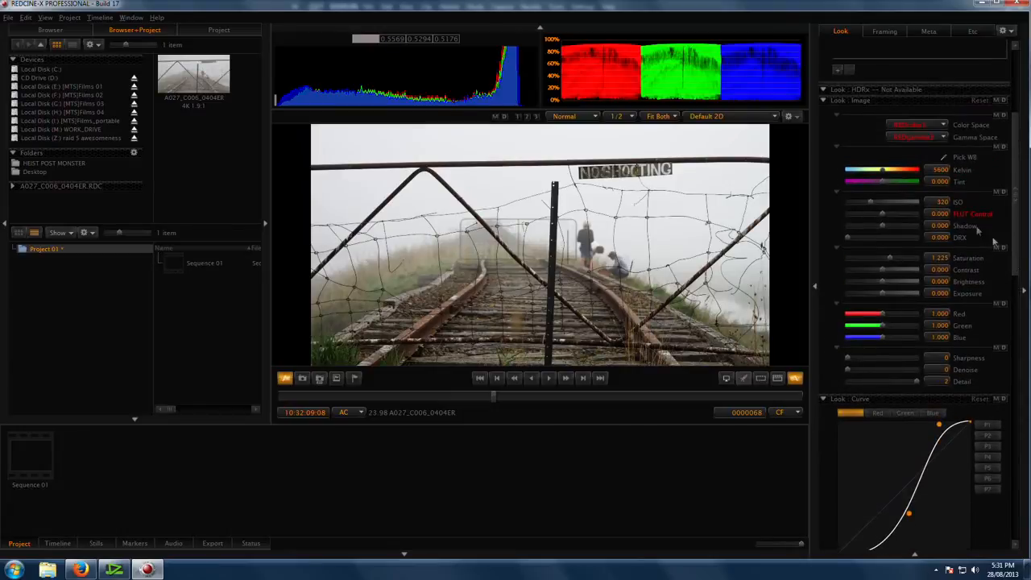
pyautogui.moveTo(900, 257); pyautogui.dragTo(903, 257)
pyautogui.scroll(3, 1014, 205)
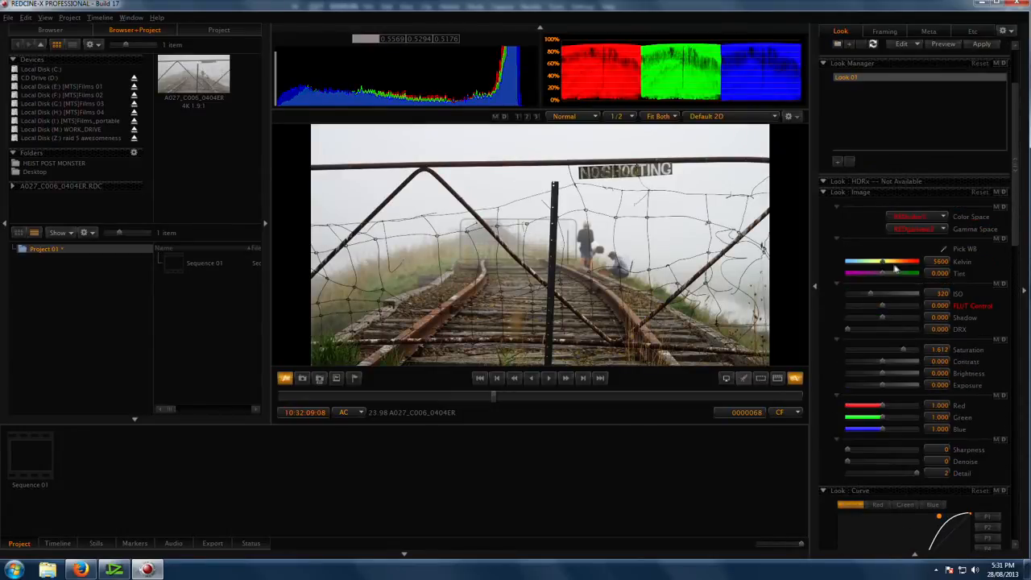
pyautogui.moveTo(889, 263); pyautogui.dragTo(885, 263)
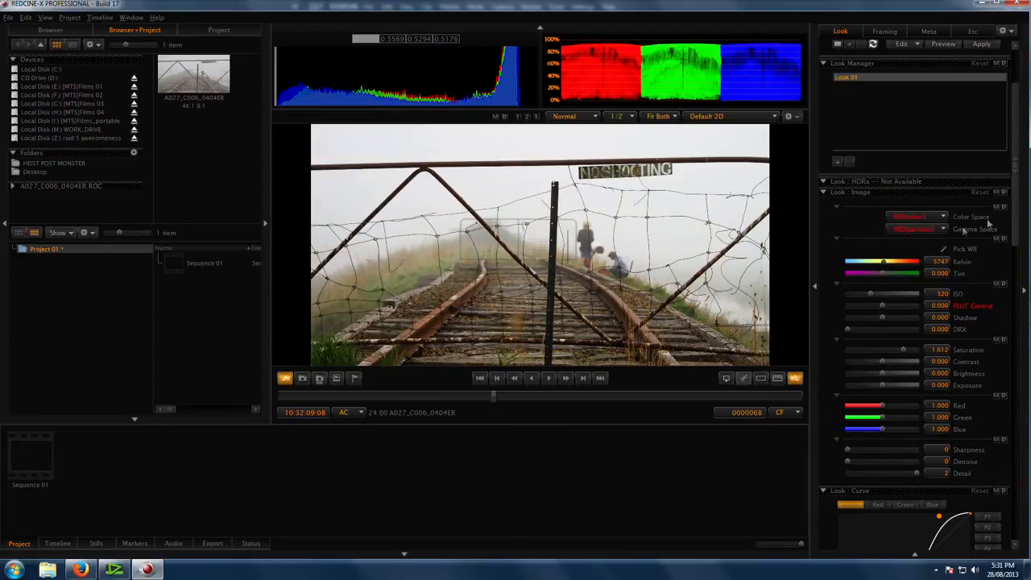
# Compare the new grade with the Meta look preset by switching its preview on and off.
pyautogui.moveTo(1015, 228); pyautogui.dragTo(1021, 158)
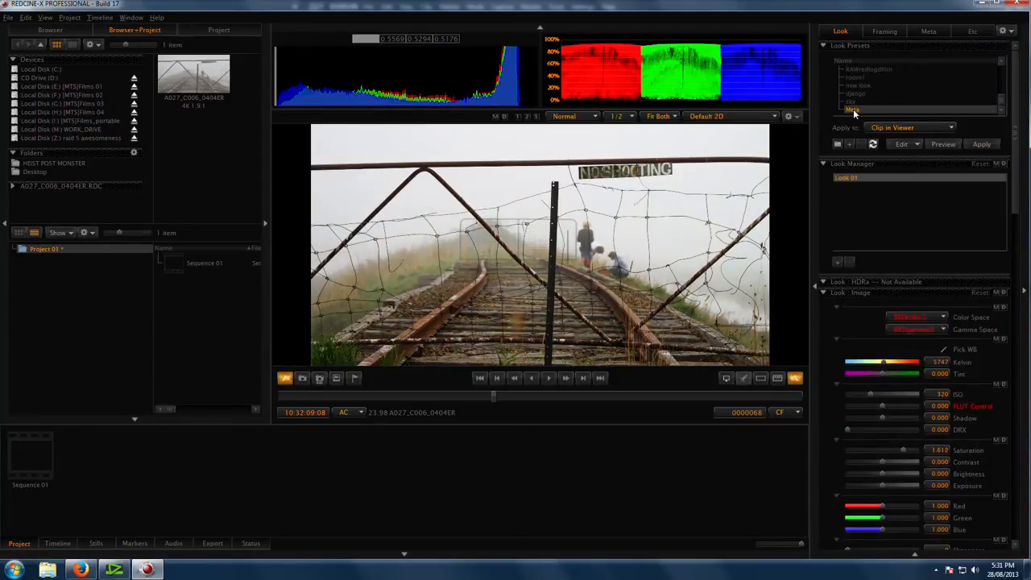
pyautogui.click(949, 143)
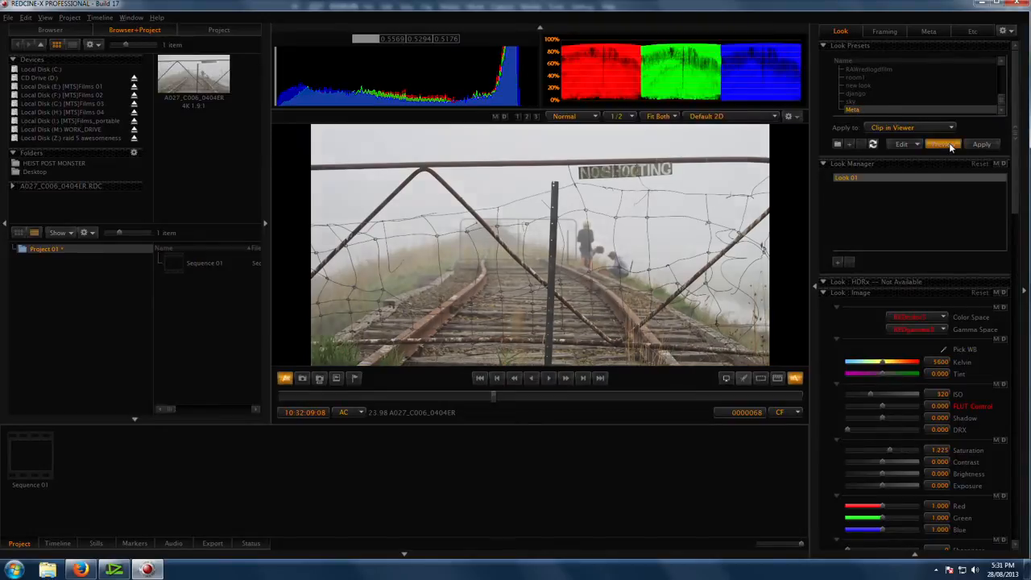
pyautogui.click(949, 143)
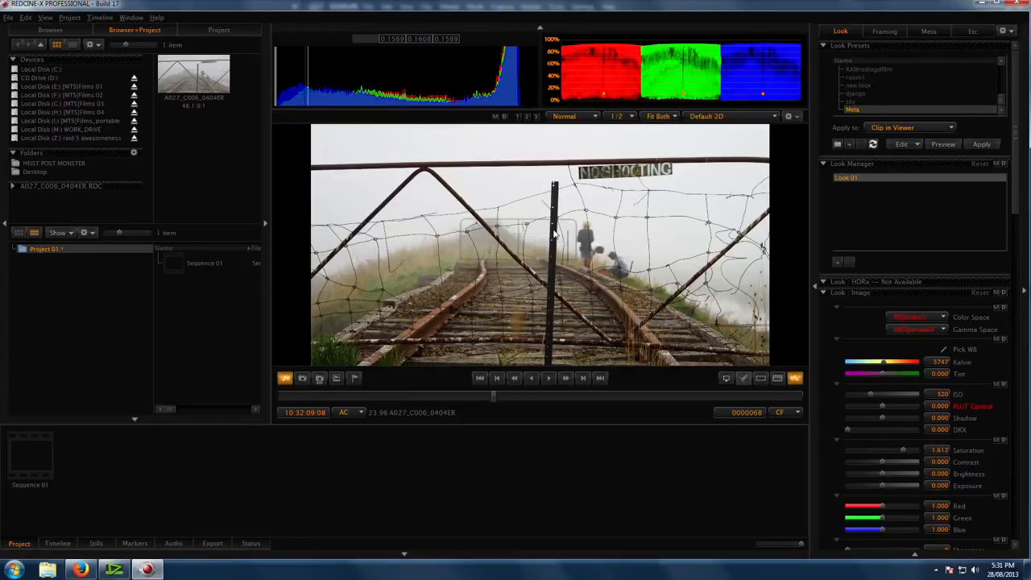
# Switch to EDIUS and play the timeline from the spider web clip to review the regraded railway fence clip.
pyautogui.hotkey('alt', 'Tab')
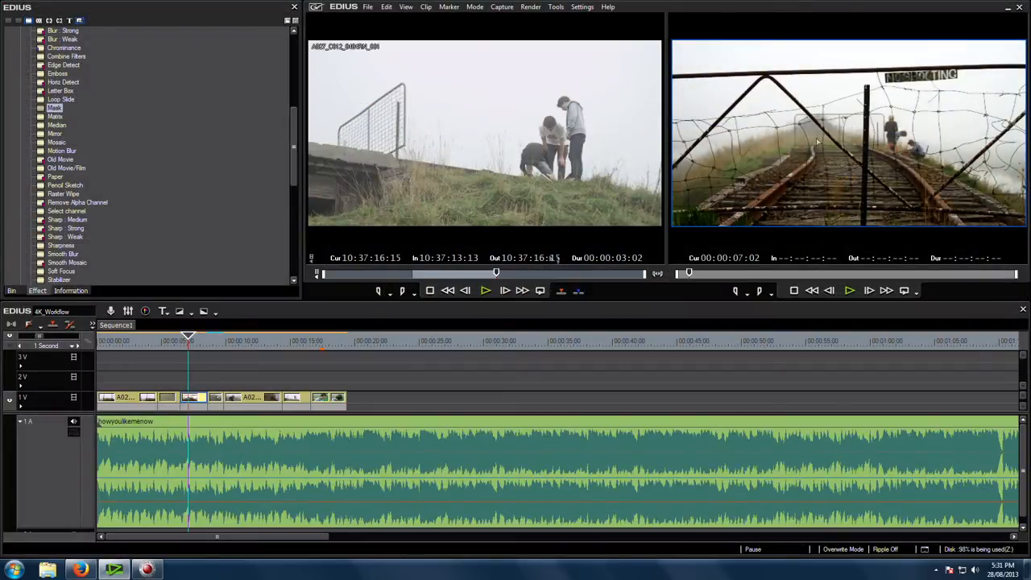
pyautogui.moveTo(192, 342); pyautogui.dragTo(175, 341)
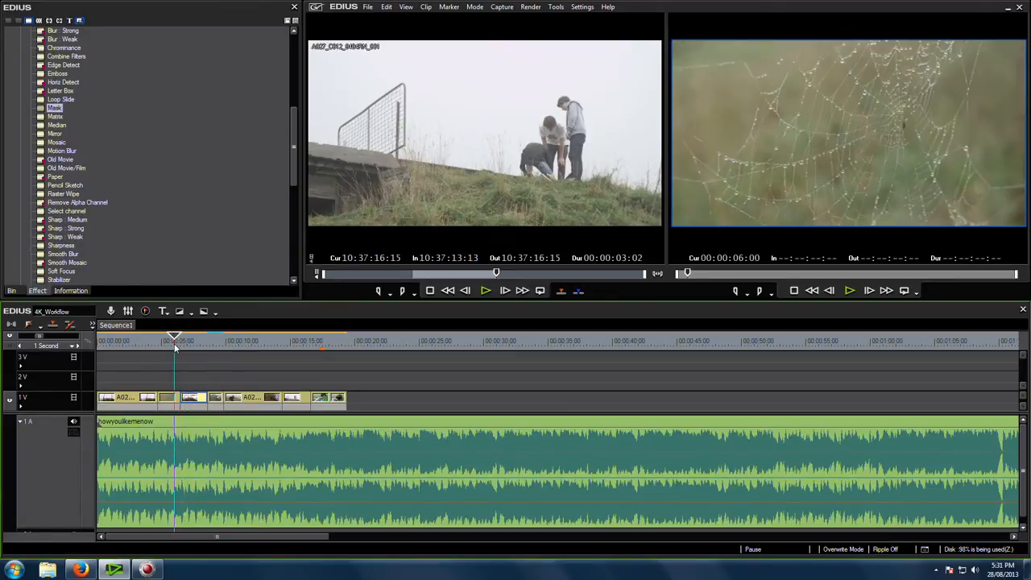
pyautogui.press('space')
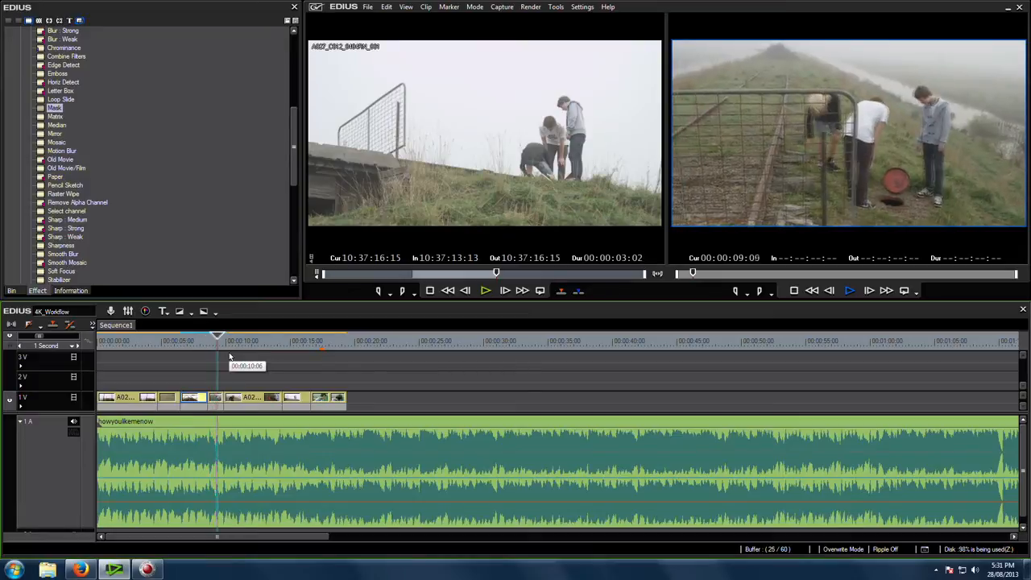
# Position the playhead within the metal gate clip after the fence shot and open its original file in REDCINE-X PRO.
pyautogui.click(213, 345)
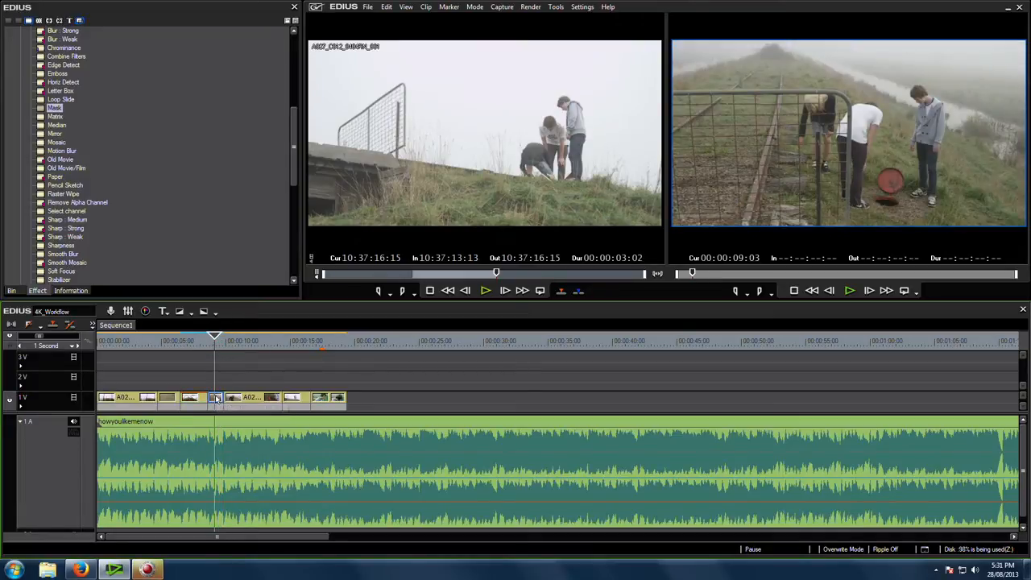
pyautogui.click(170, 570)
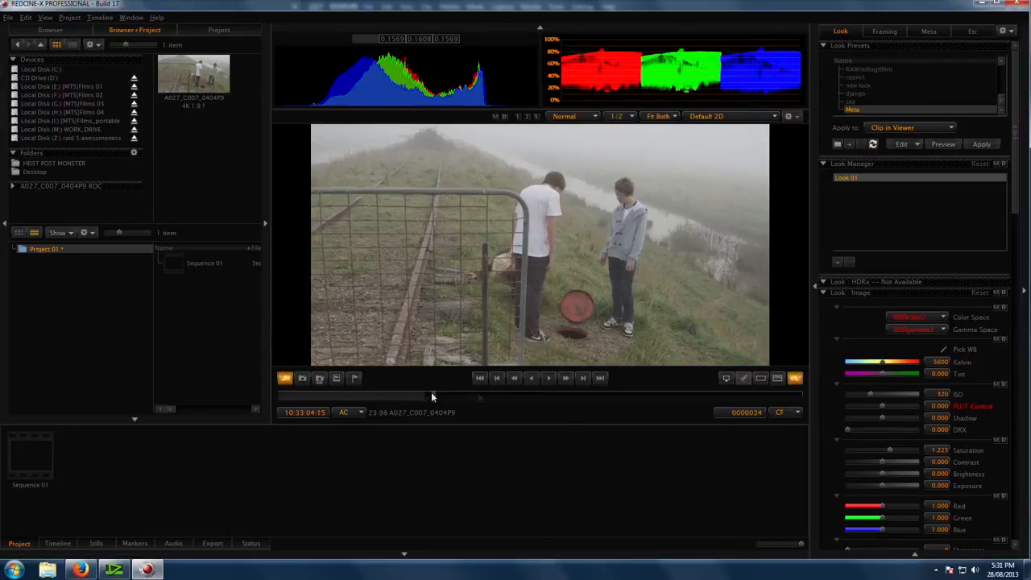
pyautogui.press('space')
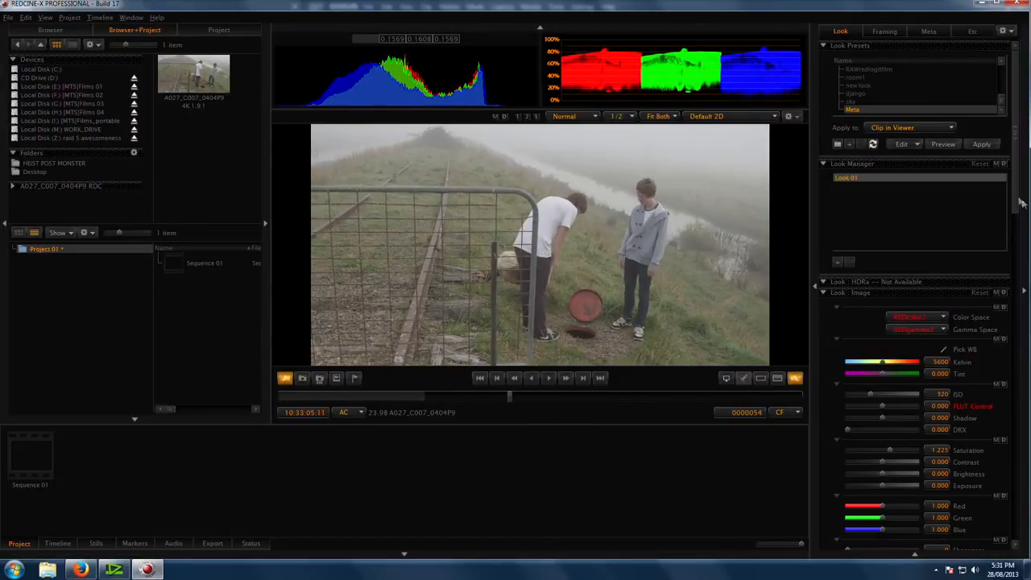
# Shape the gate clip's look curve into an S with shadows pulled near the base, midtones slightly lowered and highlights raised.
pyautogui.scroll(-6, 1016, 199)
pyautogui.moveTo(871, 418); pyautogui.dragTo(881, 447)
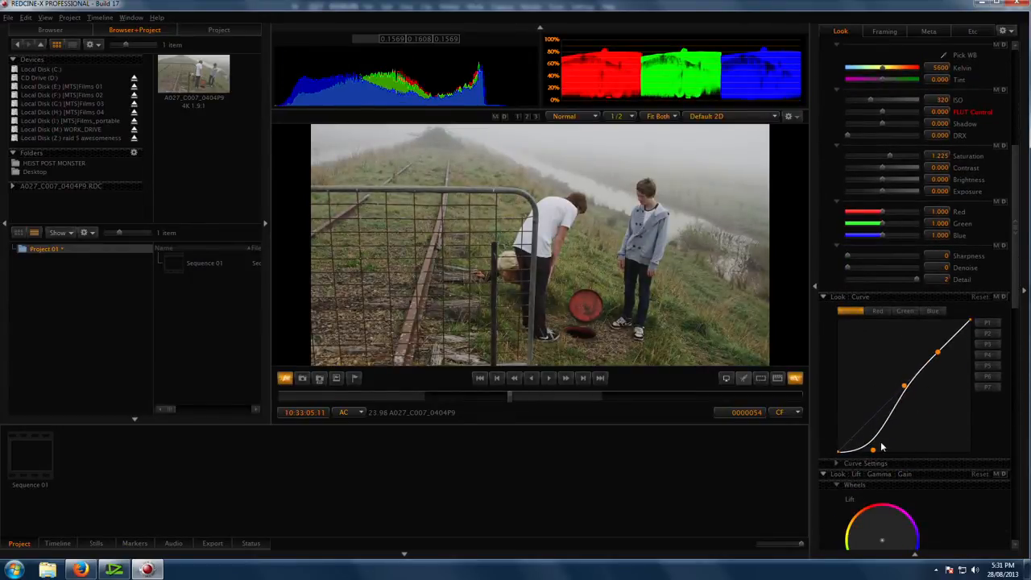
pyautogui.moveTo(905, 387)
pyautogui.mouseDown()
pyautogui.moveTo(909, 398)
pyautogui.moveTo(904, 389)
pyautogui.mouseUp()
pyautogui.moveTo(938, 348); pyautogui.dragTo(932, 339)
pyautogui.moveTo(903, 389); pyautogui.dragTo(894, 387)
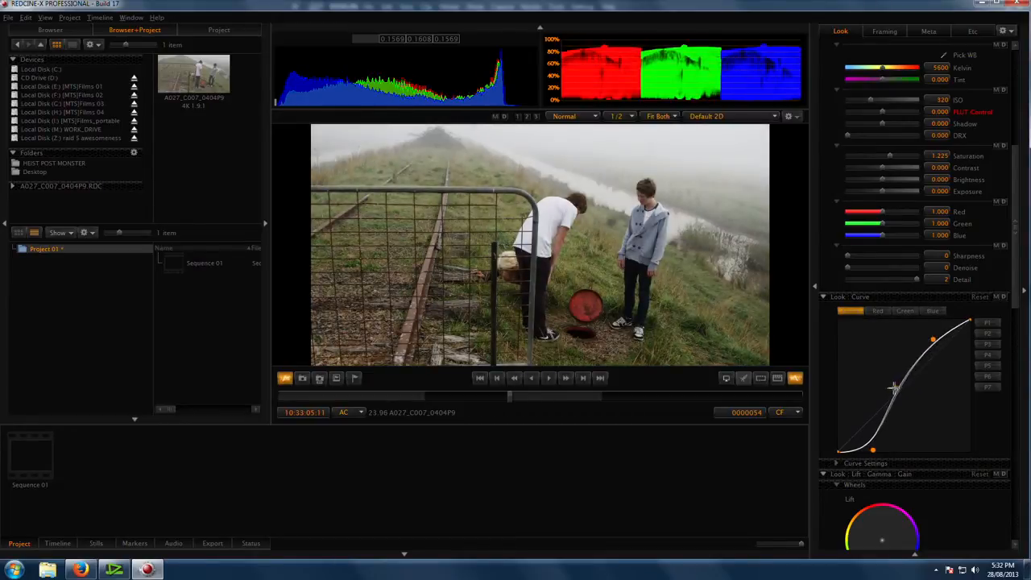
pyautogui.moveTo(876, 442); pyautogui.dragTo(871, 449)
pyautogui.moveTo(892, 389); pyautogui.dragTo(903, 394)
pyautogui.moveTo(872, 450); pyautogui.dragTo(874, 449)
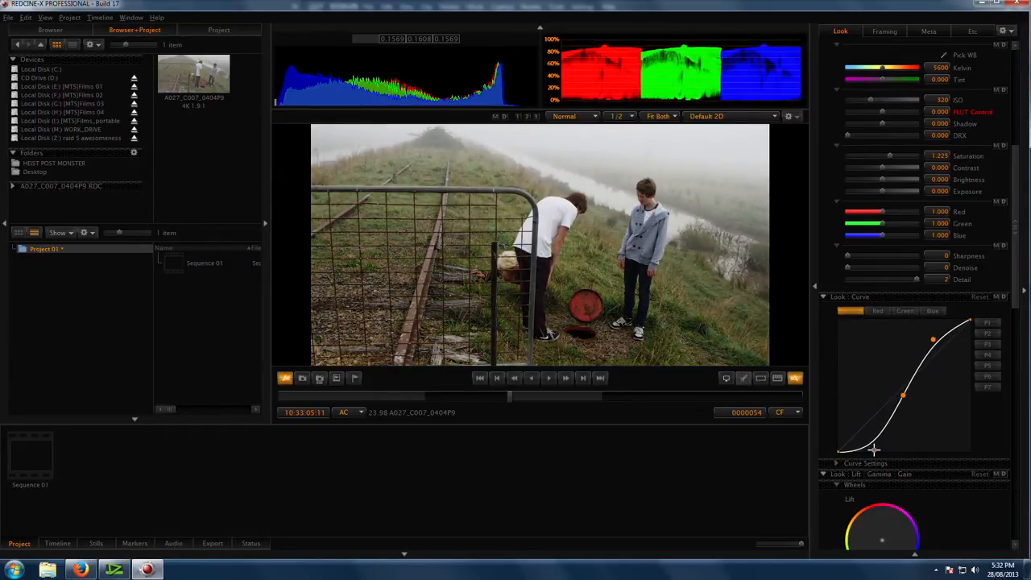
# Set the clip's saturation to 1.395 and save the grade as a look preset named EDIUS GRADE REF.
pyautogui.scroll(2, 969, 251)
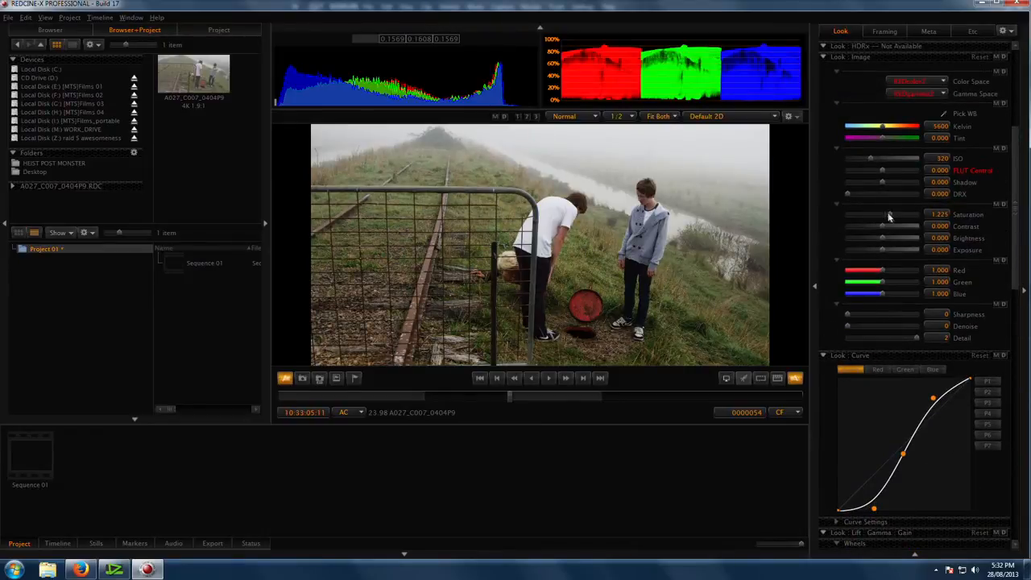
pyautogui.moveTo(1016, 220); pyautogui.dragTo(1016, 145)
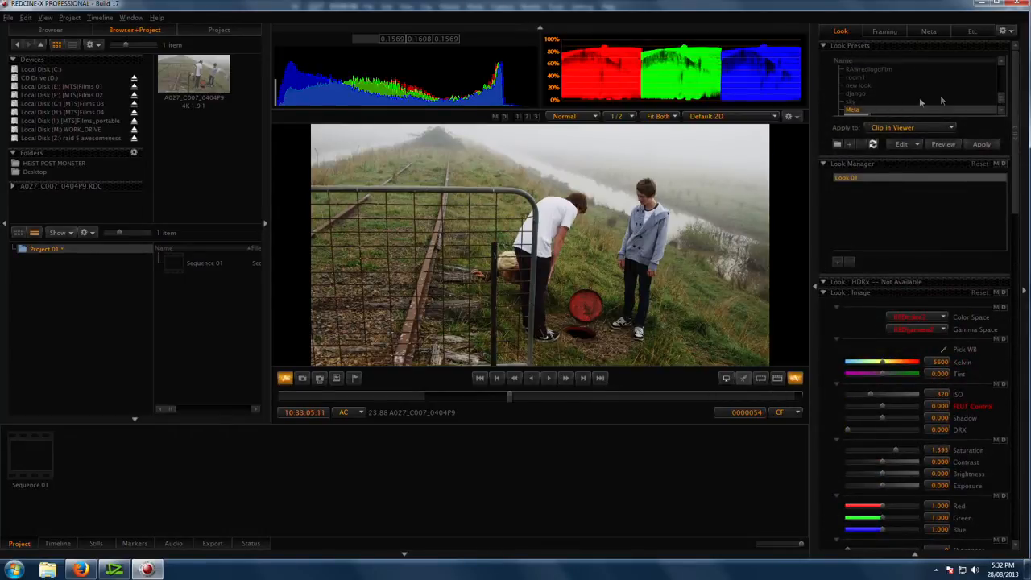
pyautogui.scroll(-1, 999, 103)
pyautogui.click(870, 110)
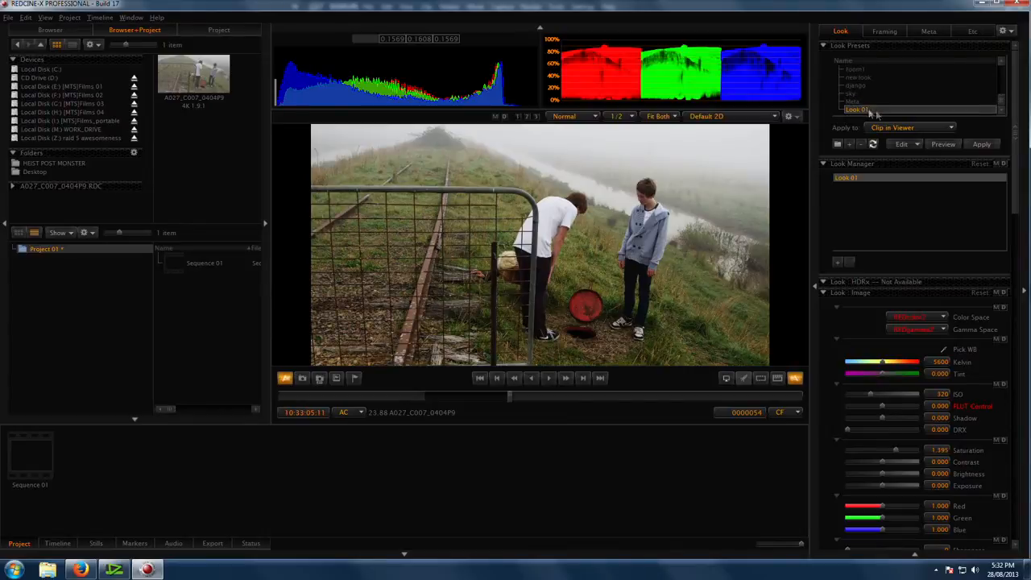
pyautogui.doubleClick(855, 108)
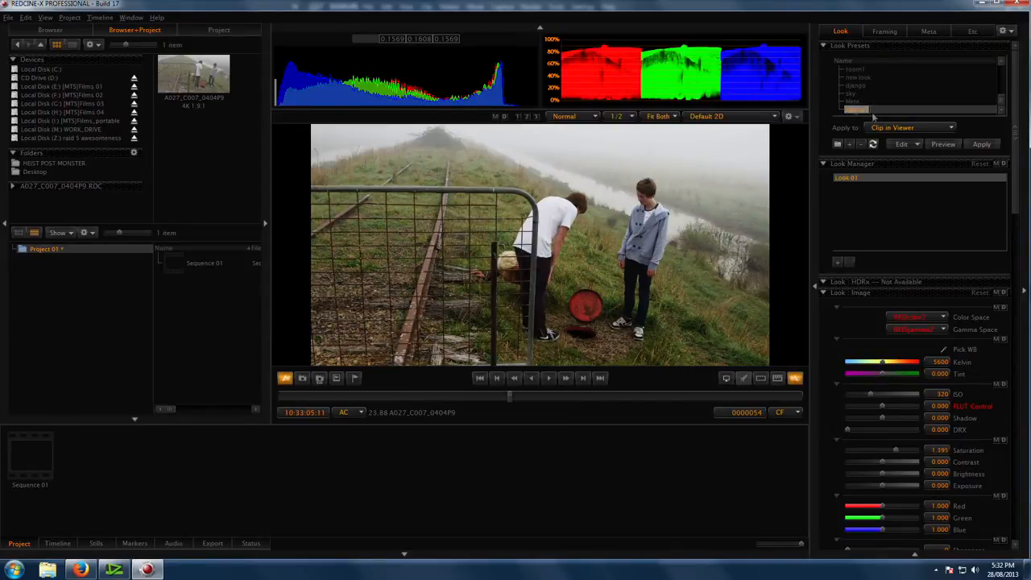
pyautogui.write('EDIUS GRADE REF')
pyautogui.press('Return')
# Scrub through the graded gate clip, switch to EDIUS and play the timeline across it to review the new grade.
pyautogui.moveTo(524, 398); pyautogui.dragTo(654, 398)
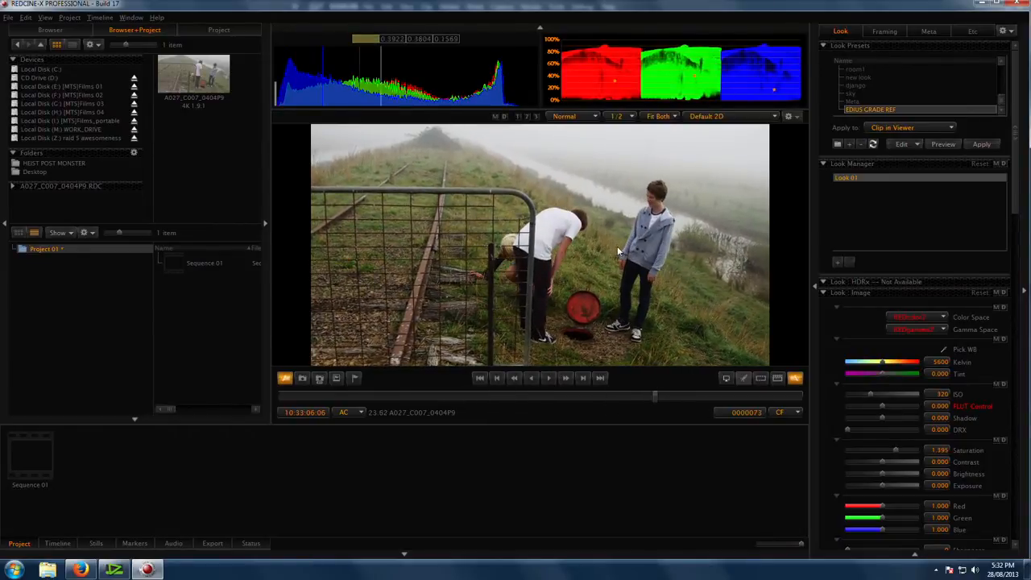
pyautogui.hotkey('alt', 'Tab')
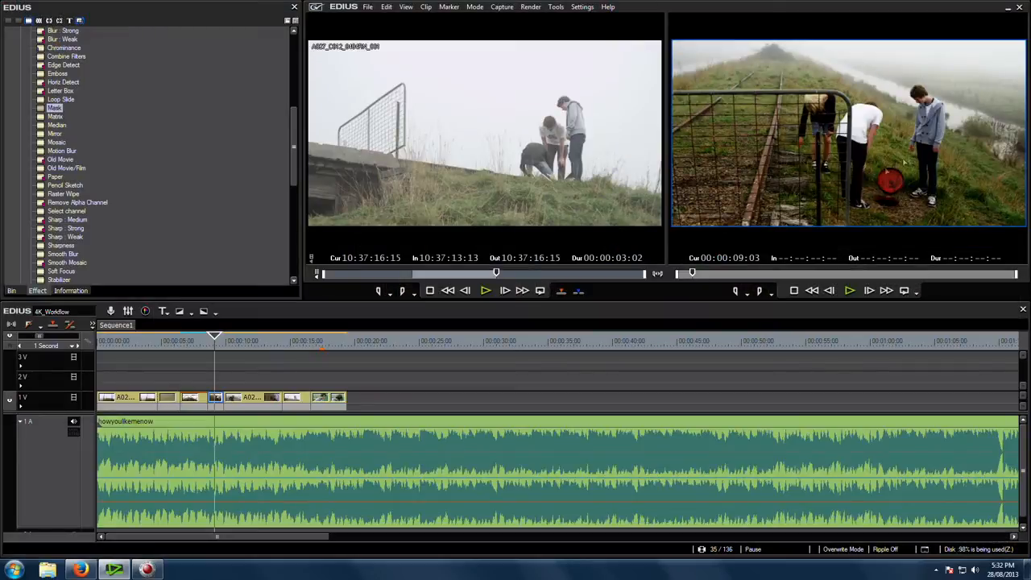
pyautogui.click(201, 342)
pyautogui.press('space')
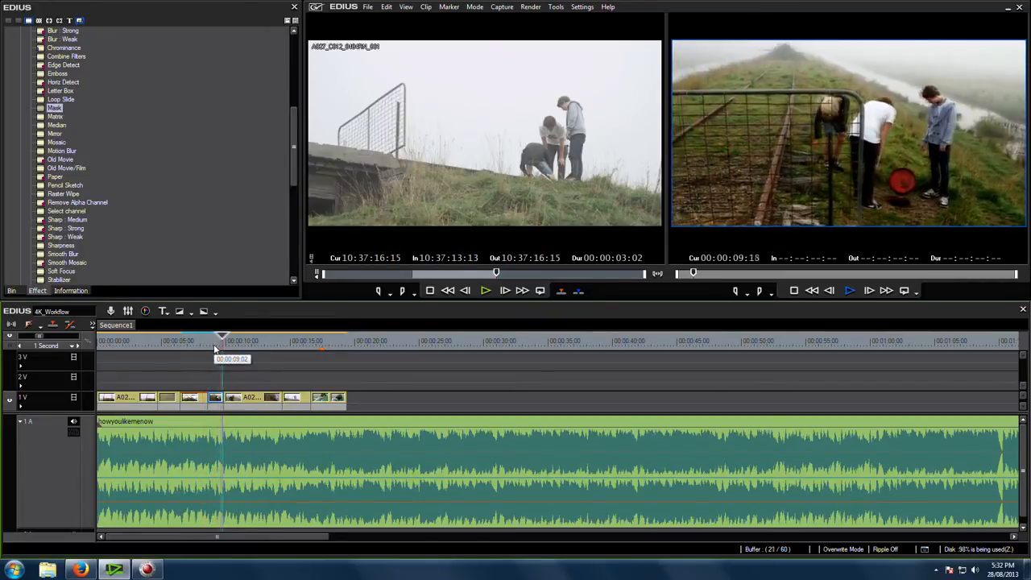
# Open the next timeline clip's original in REDCINE-X PRO, apply the EDIUS GRADE REF preset and return to EDIUS.
pyautogui.click(257, 400)
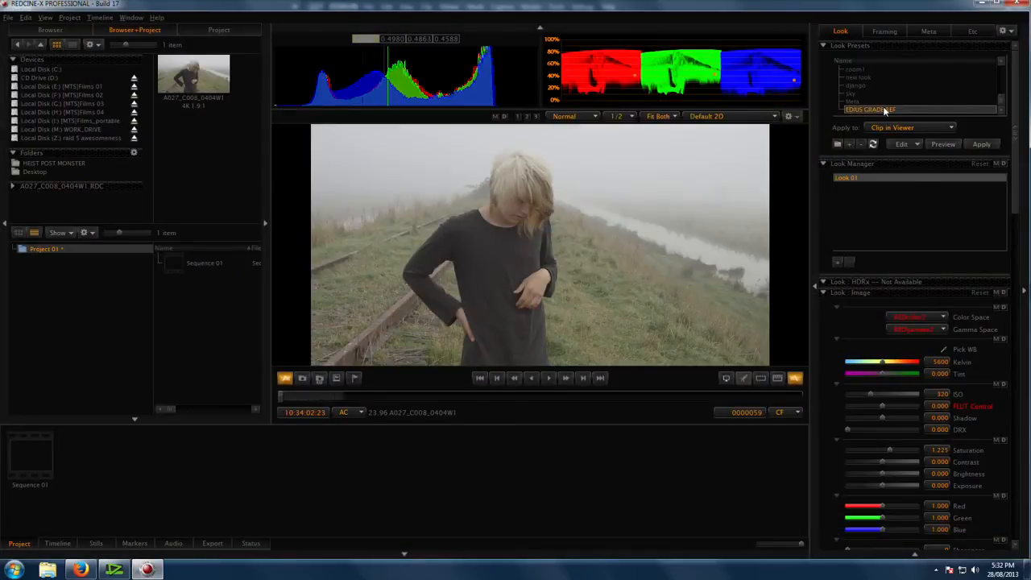
pyautogui.doubleClick(882, 106)
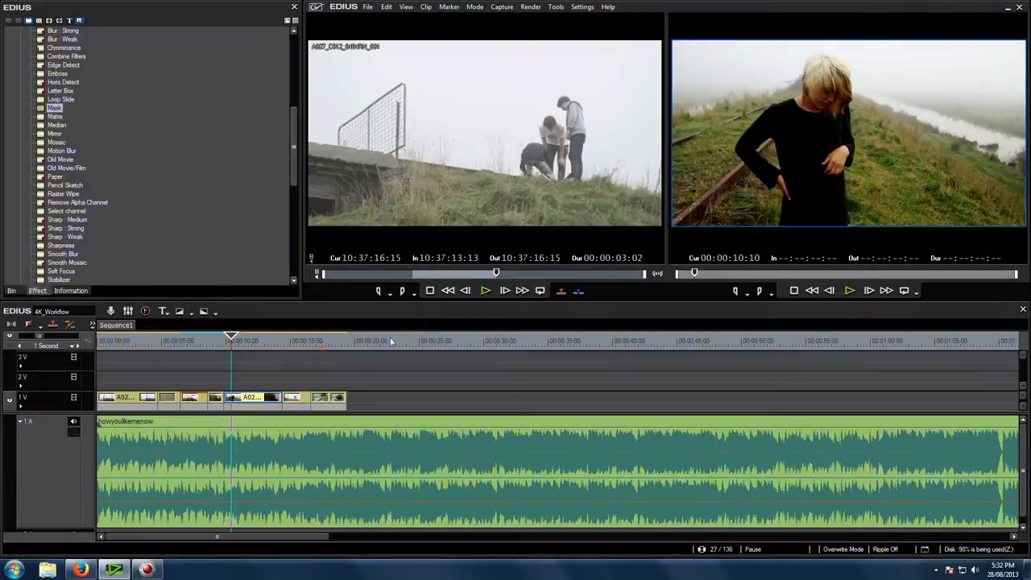
# Switch to REDCINE-X and brighten the shadows and midtones of clip A027_C008_0404W1 with its luma curve.
pyautogui.moveTo(240, 348); pyautogui.dragTo(266, 356)
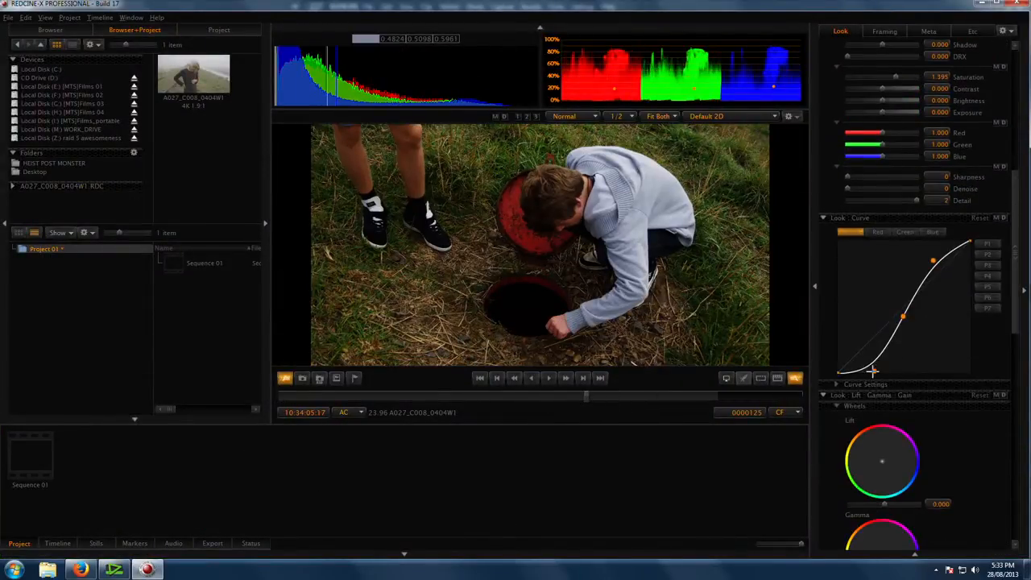
pyautogui.moveTo(874, 371); pyautogui.dragTo(870, 364)
pyautogui.moveTo(900, 312); pyautogui.dragTo(893, 316)
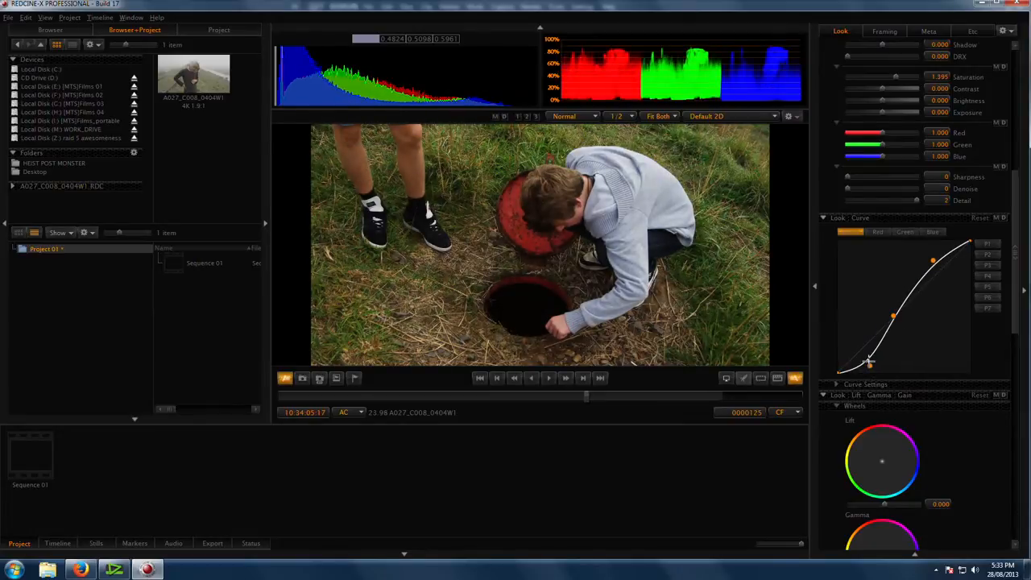
pyautogui.moveTo(866, 359); pyautogui.dragTo(867, 360)
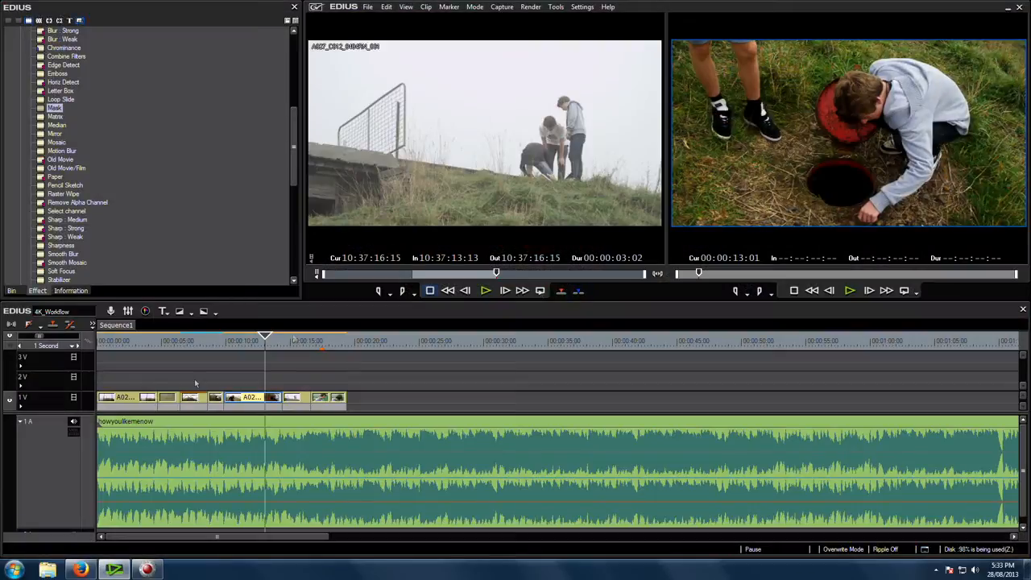
# Play back the regraded manhole shot in EDIUS and scrub the same clip to frame 120 in REDCINE-X.
pyautogui.moveTo(254, 352); pyautogui.dragTo(188, 352)
pyautogui.press('space')
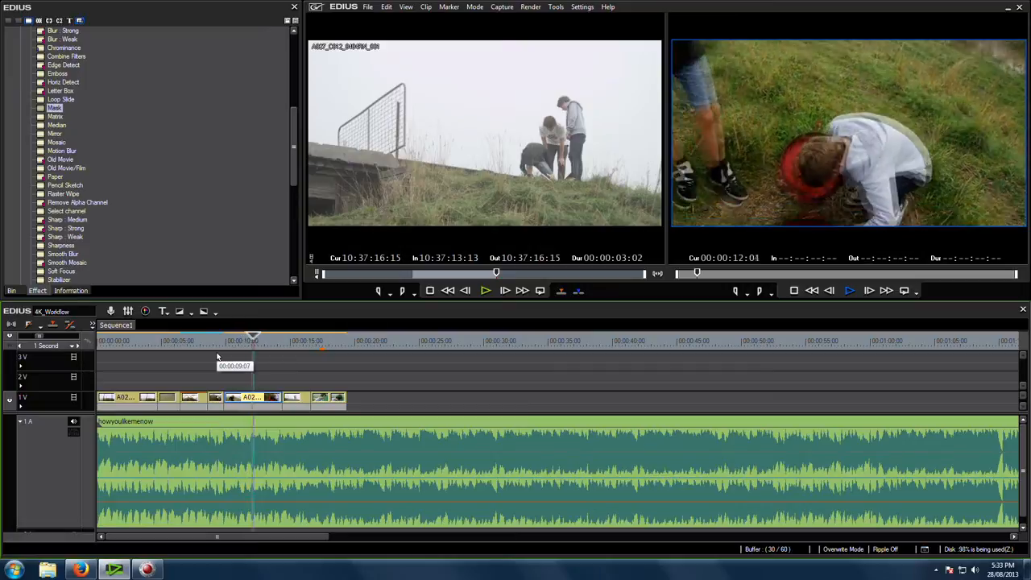
pyautogui.press('space')
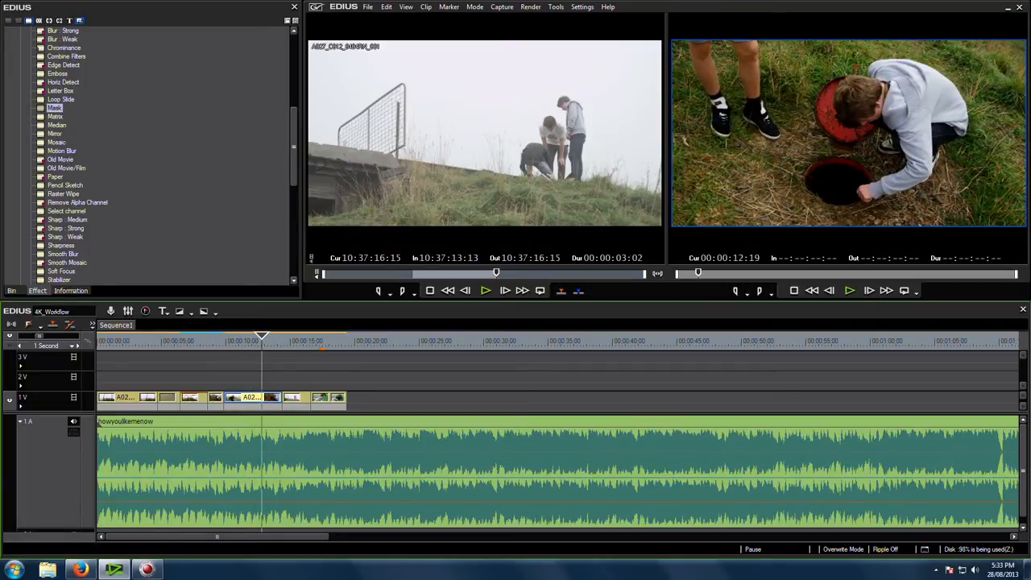
pyautogui.click(147, 569)
pyautogui.click(547, 394)
pyautogui.moveTo(547, 395)
pyautogui.mouseDown()
pyautogui.moveTo(645, 394)
pyautogui.moveTo(513, 393)
pyautogui.moveTo(563, 392)
pyautogui.mouseUp()
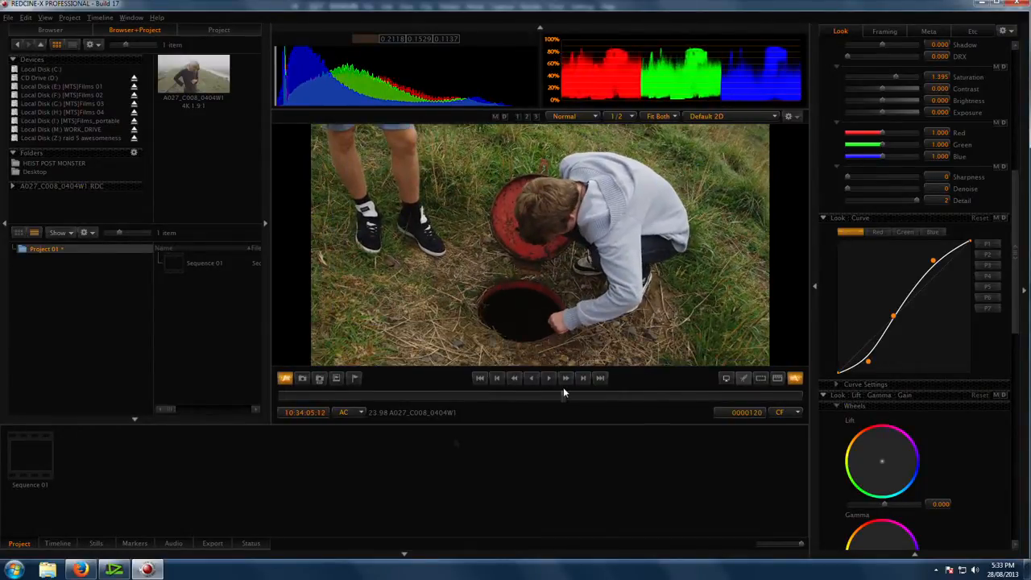
# Switch to EDIUS and scrub the timeline from about 12 seconds through the rest of the manhole shot.
pyautogui.click(119, 570)
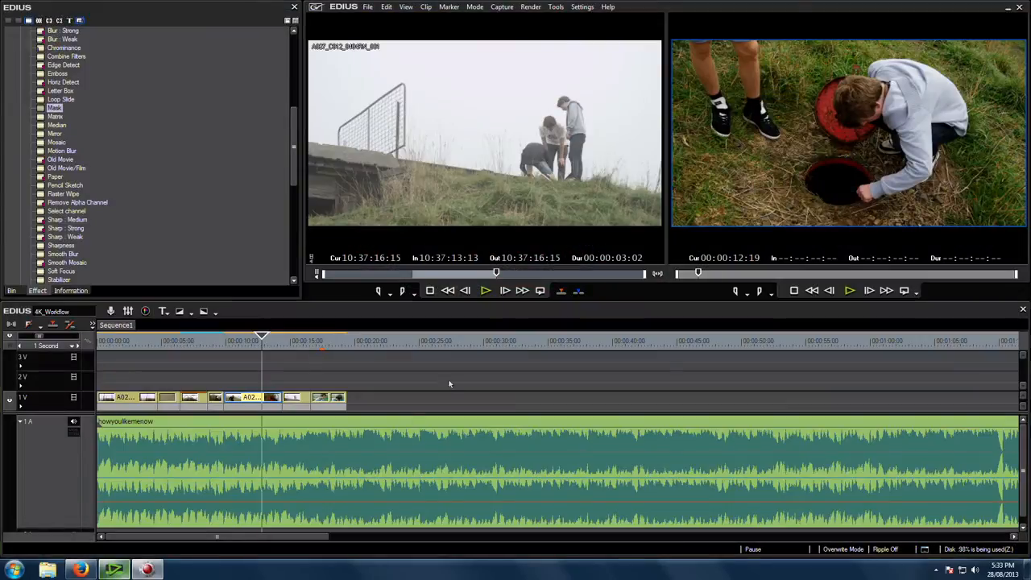
pyautogui.click(248, 342)
pyautogui.moveTo(248, 341); pyautogui.dragTo(252, 384)
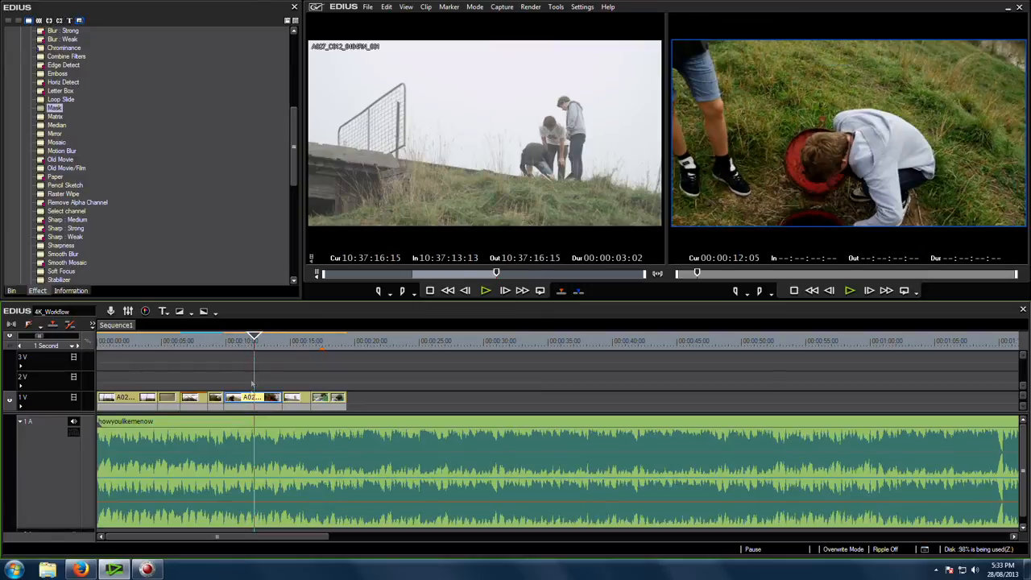
pyautogui.moveTo(264, 348); pyautogui.dragTo(292, 352)
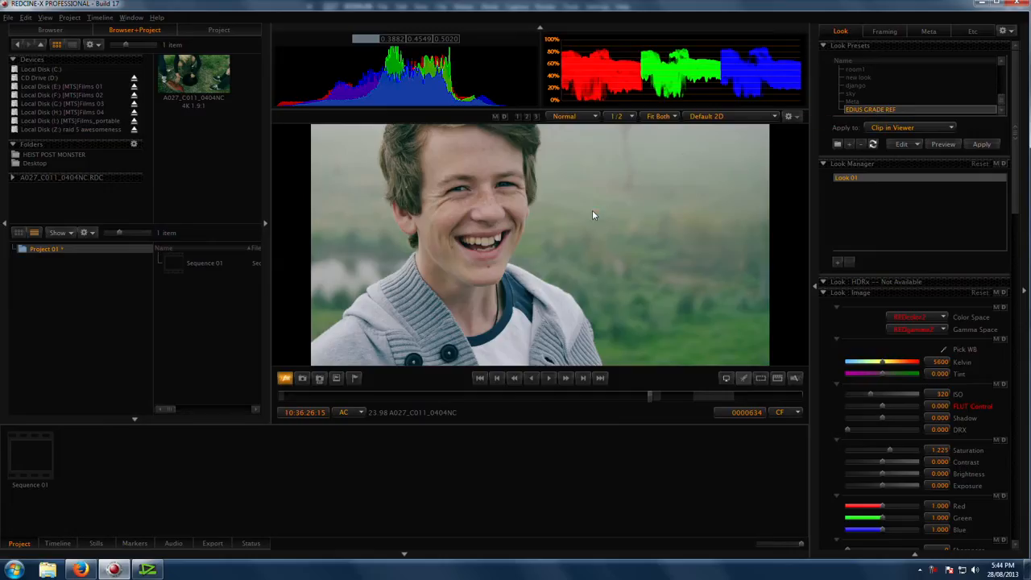
# Apply the EDIUS GRADE REF look to clip A027_C011_0404NC and brighten the shadow and midtone points of its luma curve.
pyautogui.scroll(-10, 926, 282)
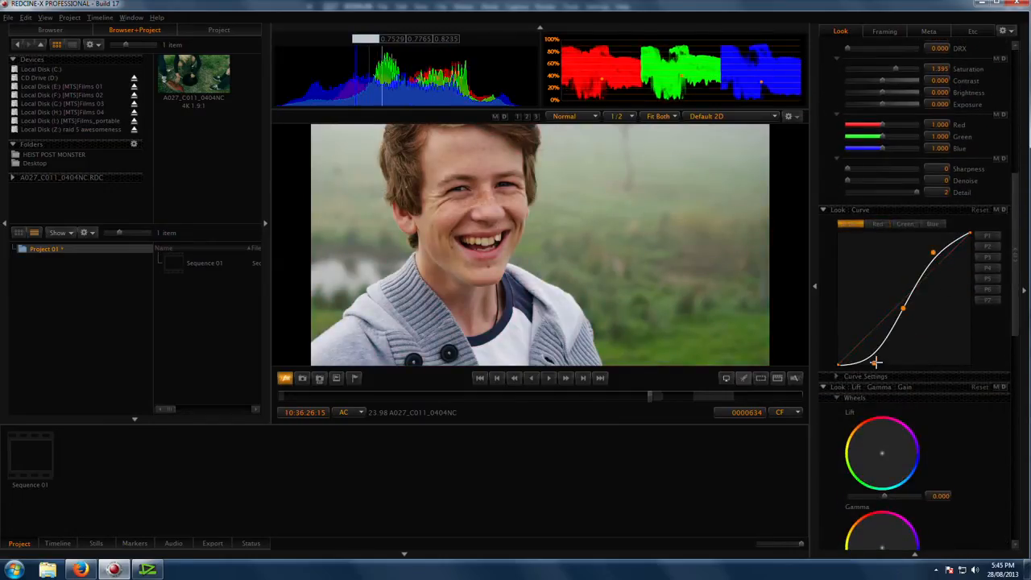
pyautogui.click(869, 357)
pyautogui.moveTo(898, 312); pyautogui.dragTo(895, 312)
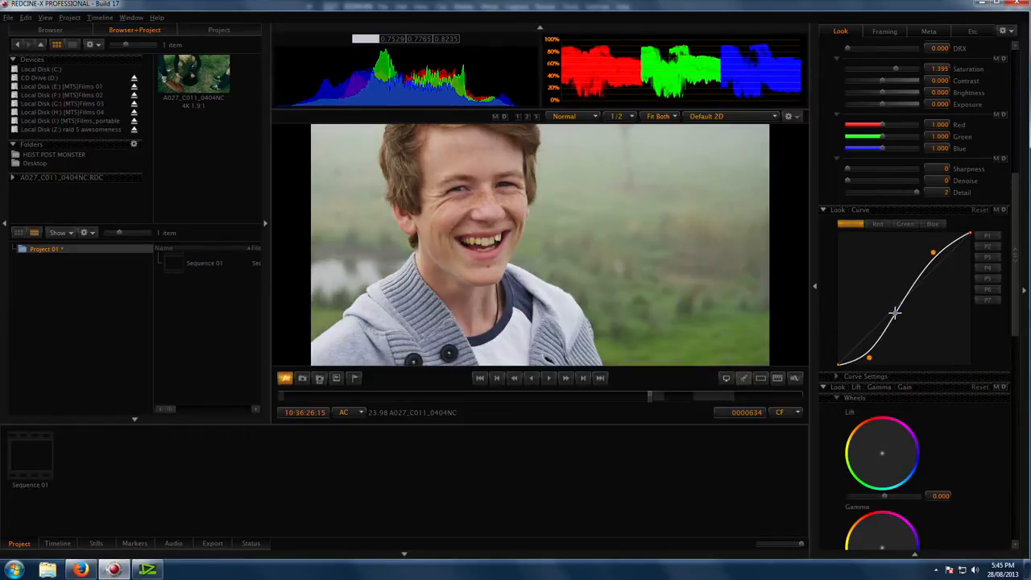
pyautogui.moveTo(861, 357); pyautogui.dragTo(863, 360)
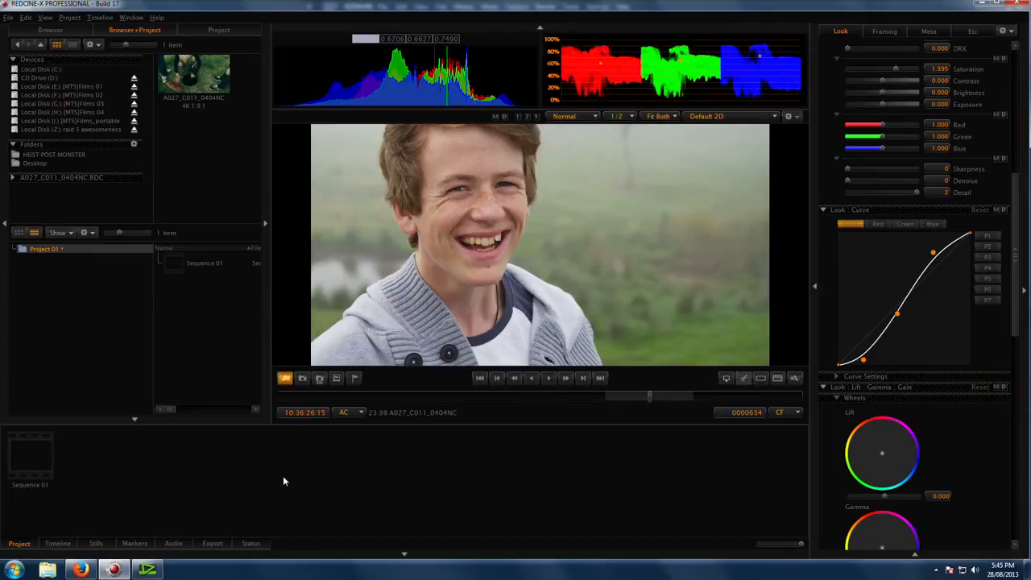
# Switch to EDIUS and scrub the regraded close-up of the laughing boy around 00:00:18:11.
pyautogui.click(146, 568)
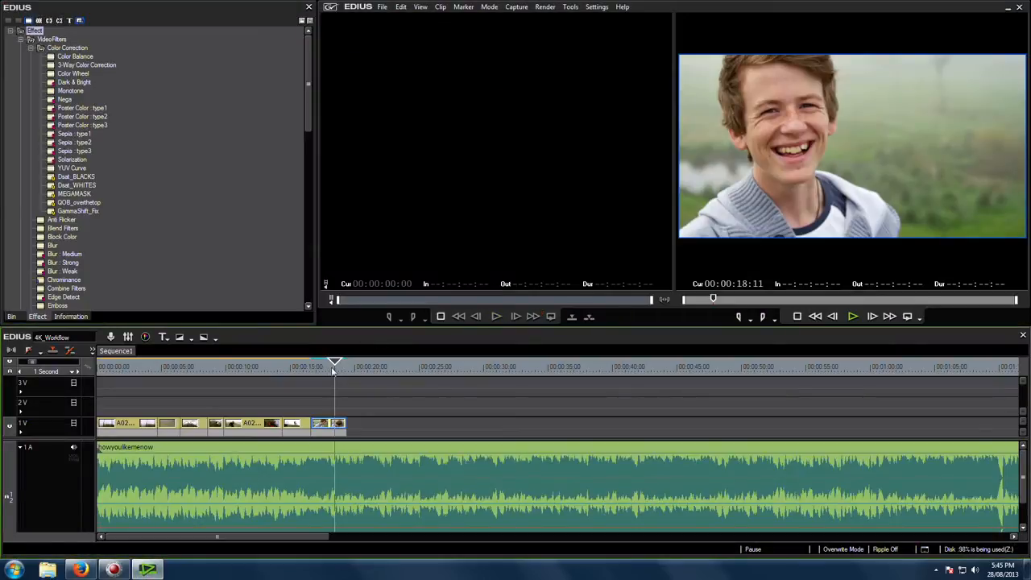
pyautogui.moveTo(332, 369); pyautogui.dragTo(335, 369)
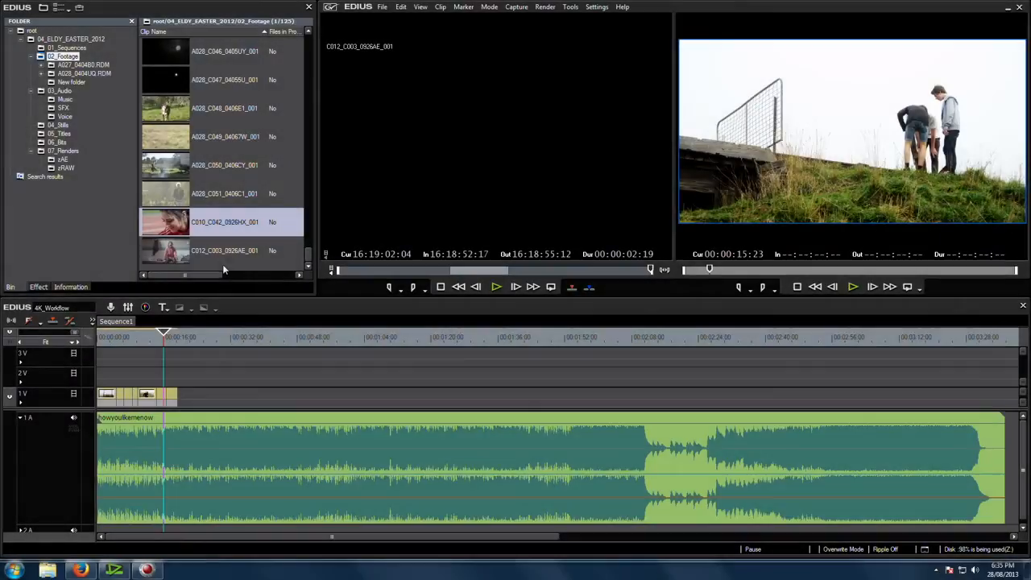
# Place clip C012_C003_0926AE on track 1 V at about 36 seconds and extend its start to an earlier point.
pyautogui.click(171, 256)
pyautogui.moveTo(222, 358); pyautogui.dragTo(260, 345)
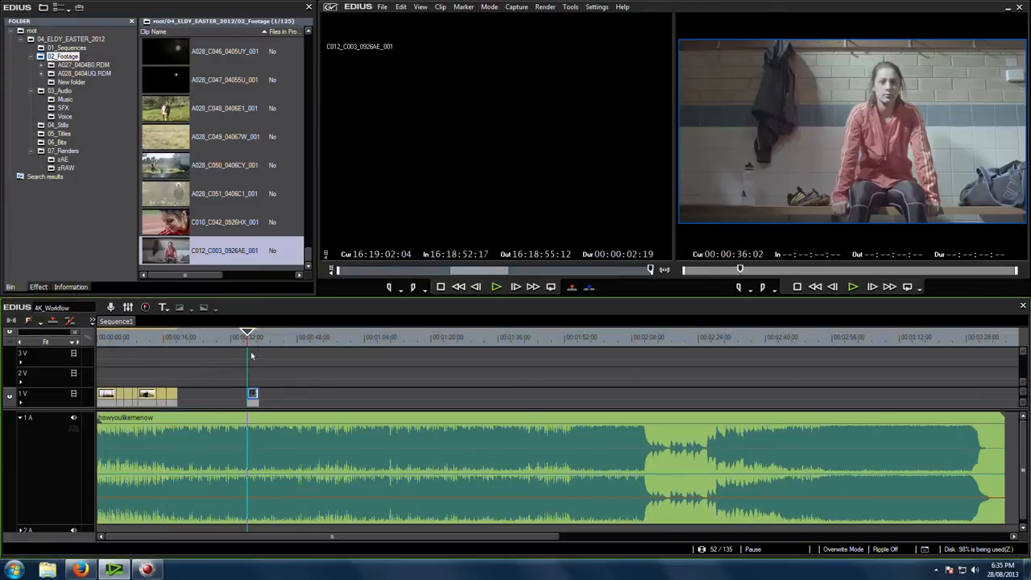
pyautogui.moveTo(249, 401); pyautogui.dragTo(227, 402)
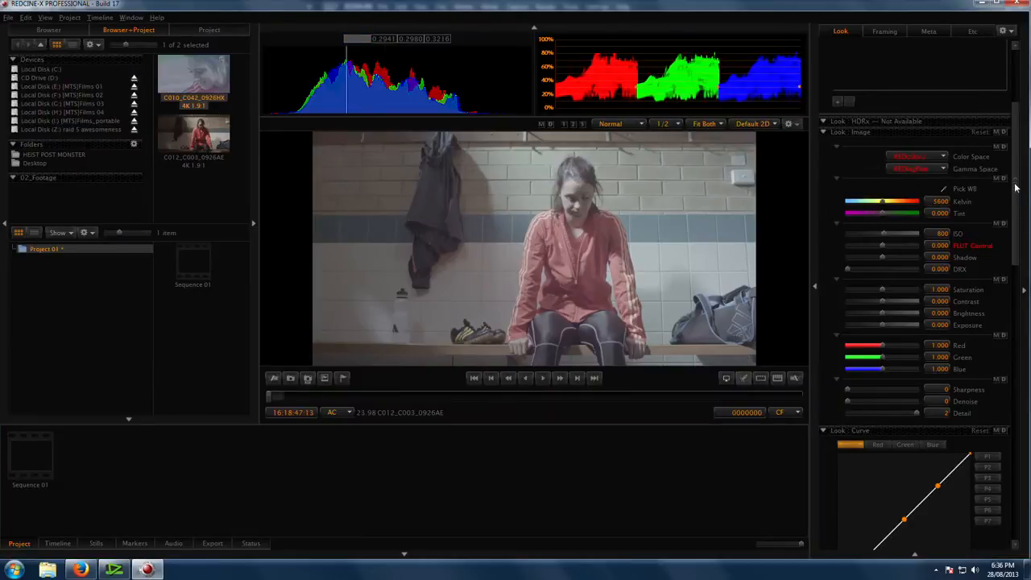
# Shape the luma curve of clip C012_C003_0926AE in REDCINE-X into an S-curve with deep shadows, darker midtones and brighter highlights.
pyautogui.moveTo(1015, 188)
pyautogui.mouseDown()
pyautogui.moveTo(1011, 288)
pyautogui.moveTo(1018, 170)
pyautogui.mouseUp()
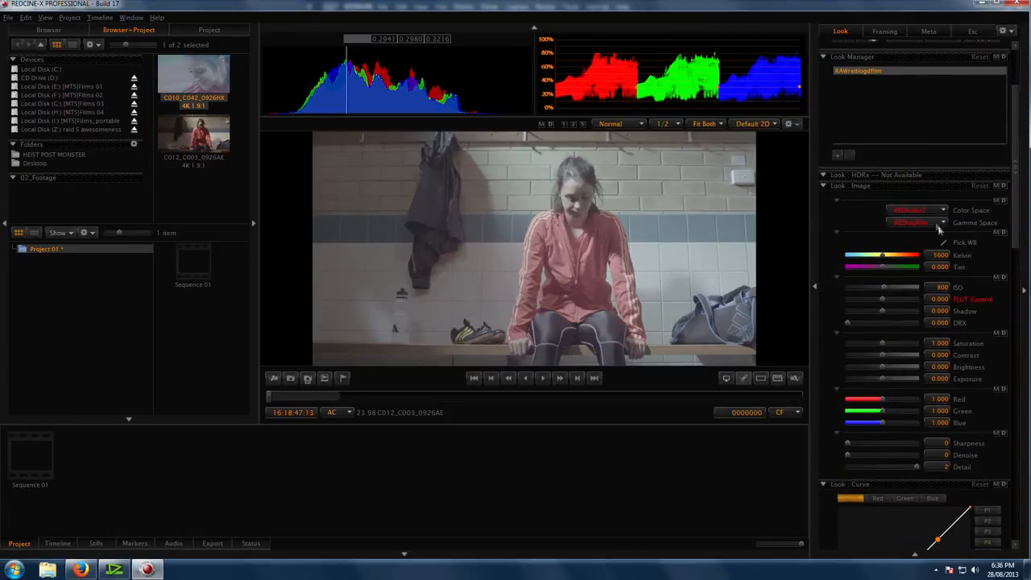
pyautogui.scroll(-4, 1014, 226)
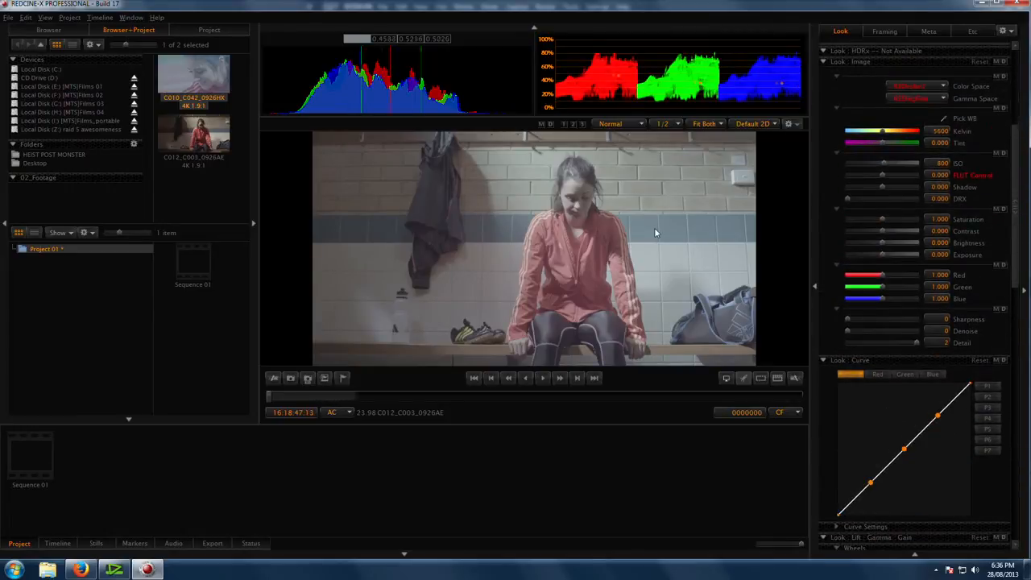
pyautogui.scroll(-3, 1015, 266)
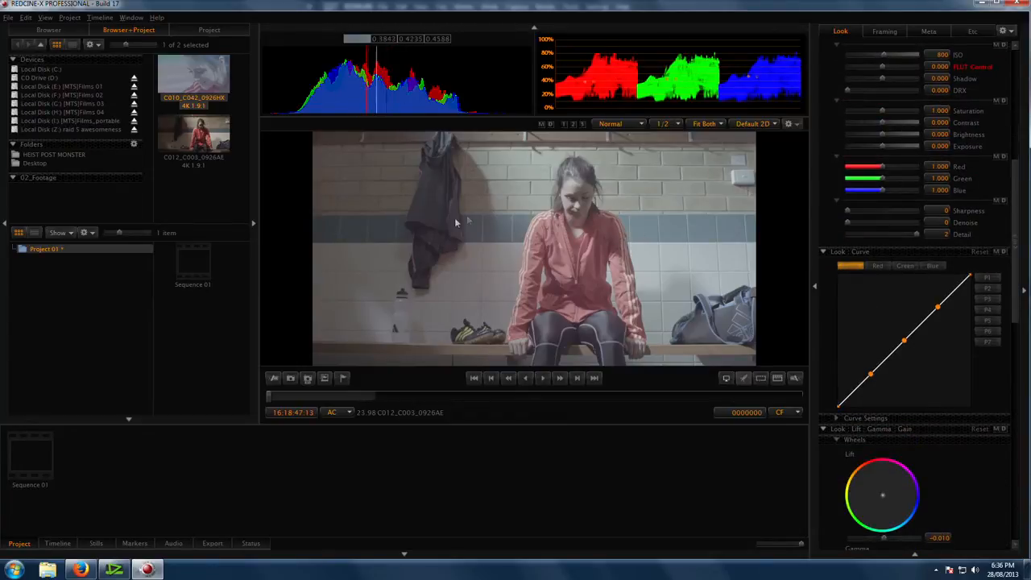
pyautogui.moveTo(871, 374); pyautogui.dragTo(871, 395)
pyautogui.moveTo(903, 341); pyautogui.dragTo(903, 352)
pyautogui.moveTo(938, 303)
pyautogui.mouseDown()
pyautogui.moveTo(942, 275)
pyautogui.moveTo(942, 286)
pyautogui.mouseUp()
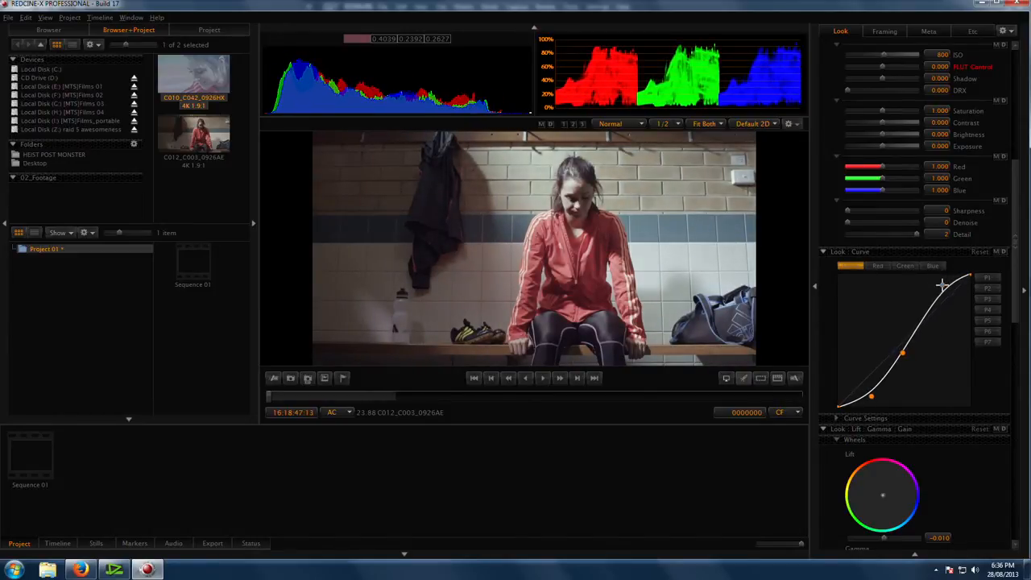
pyautogui.moveTo(879, 400); pyautogui.dragTo(874, 399)
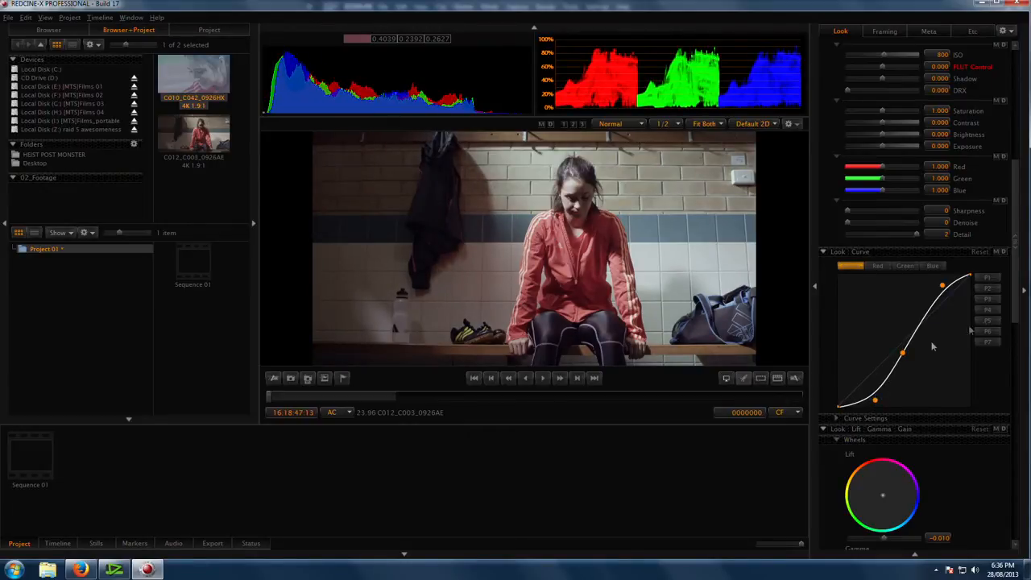
pyautogui.moveTo(428, 397); pyautogui.dragTo(476, 400)
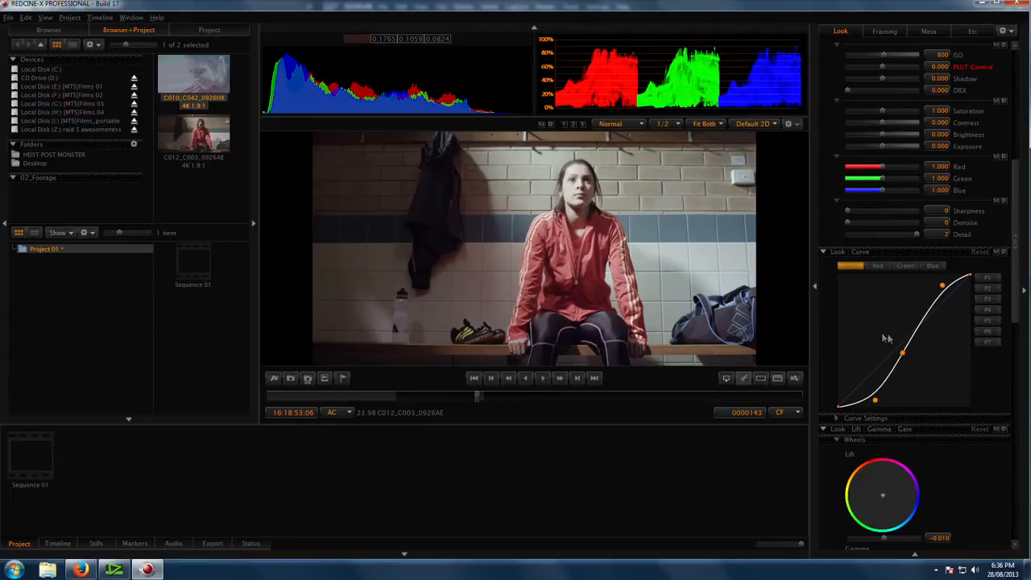
pyautogui.moveTo(903, 355); pyautogui.dragTo(916, 352)
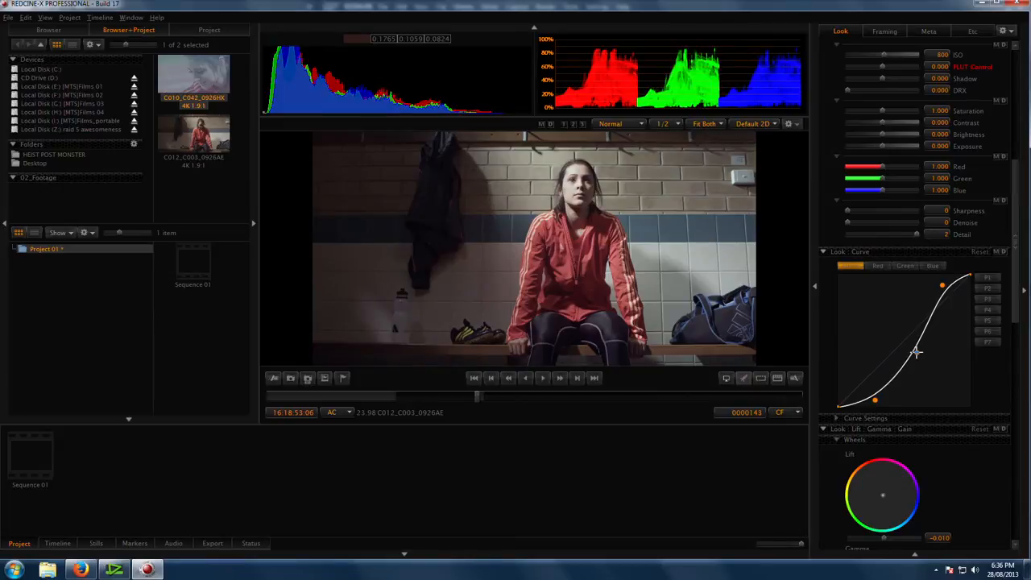
# Lower the shadow point of the locker-room clip's red curve and set its sharpness to 2.
pyautogui.click(877, 266)
pyautogui.moveTo(867, 377); pyautogui.dragTo(853, 400)
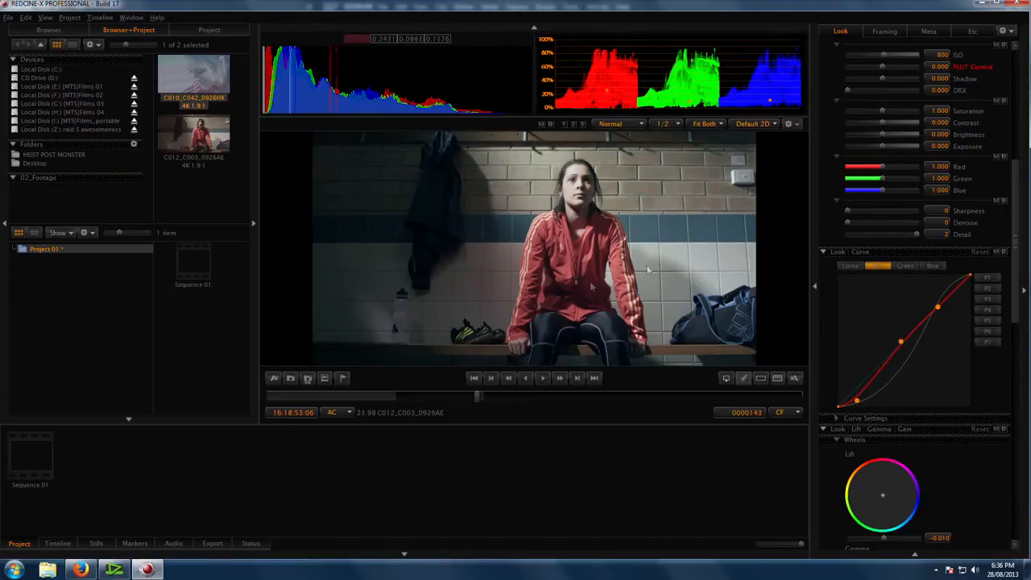
pyautogui.moveTo(885, 215); pyautogui.dragTo(914, 216)
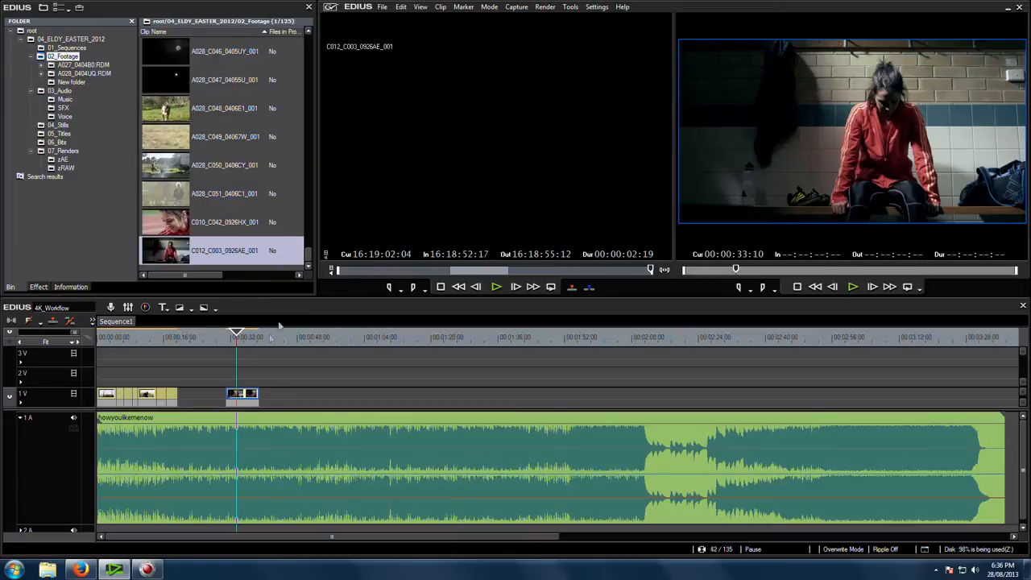
# Scrub the EDIUS timeline to 00:00:36:15 to review the regraded locker-room clip.
pyautogui.click(249, 339)
pyautogui.moveTo(250, 339); pyautogui.dragTo(251, 339)
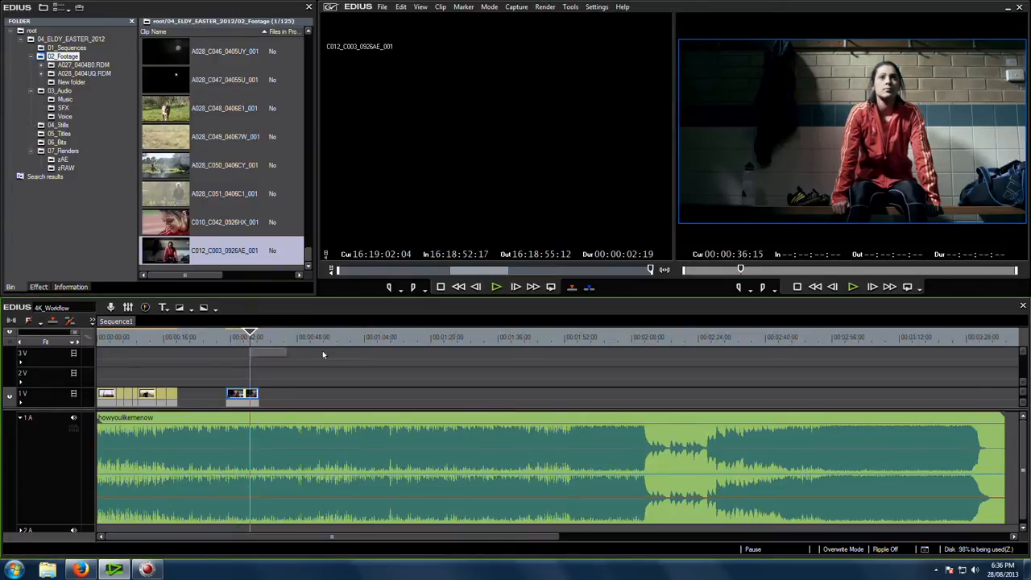
# Try single and dual monitor modes, finish in single mode, and enlarge the preview area above the timeline.
pyautogui.press('F5')
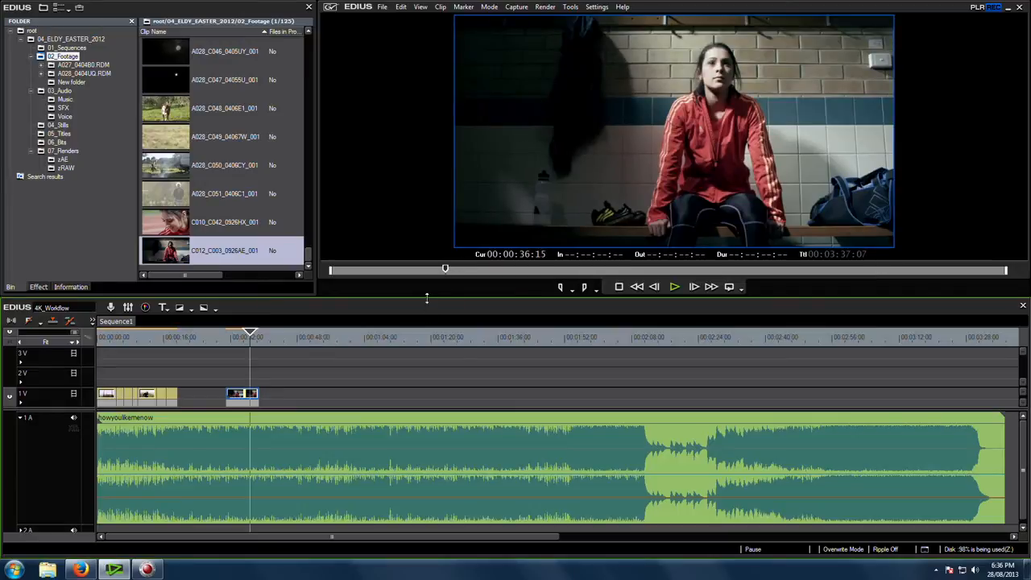
pyautogui.click(421, 7)
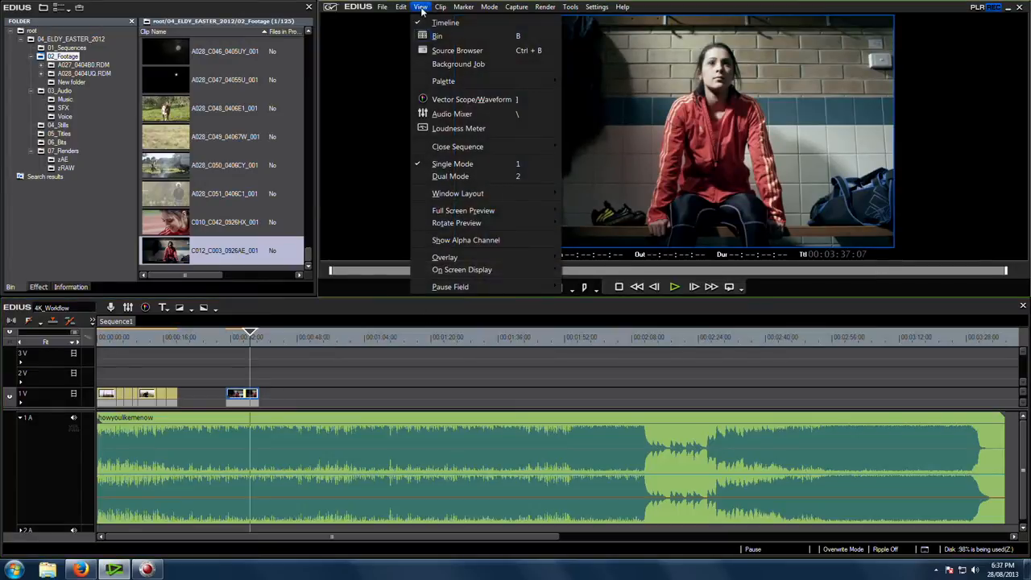
pyautogui.click(472, 176)
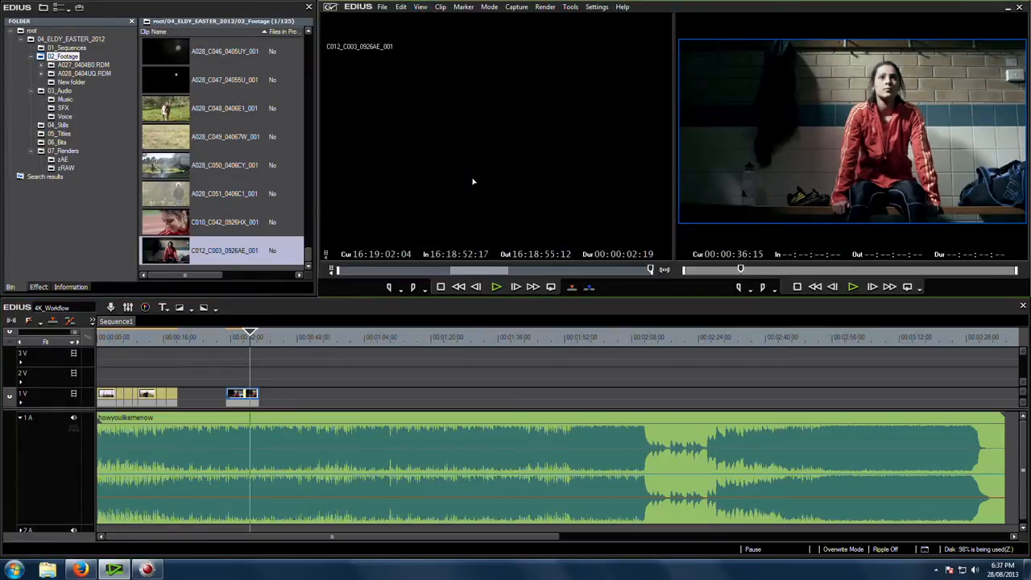
pyautogui.press('1')
pyautogui.moveTo(429, 298); pyautogui.dragTo(428, 381)
# Check the RED importer's preview quality in the system settings and cancel without changing it.
pyautogui.click(600, 7)
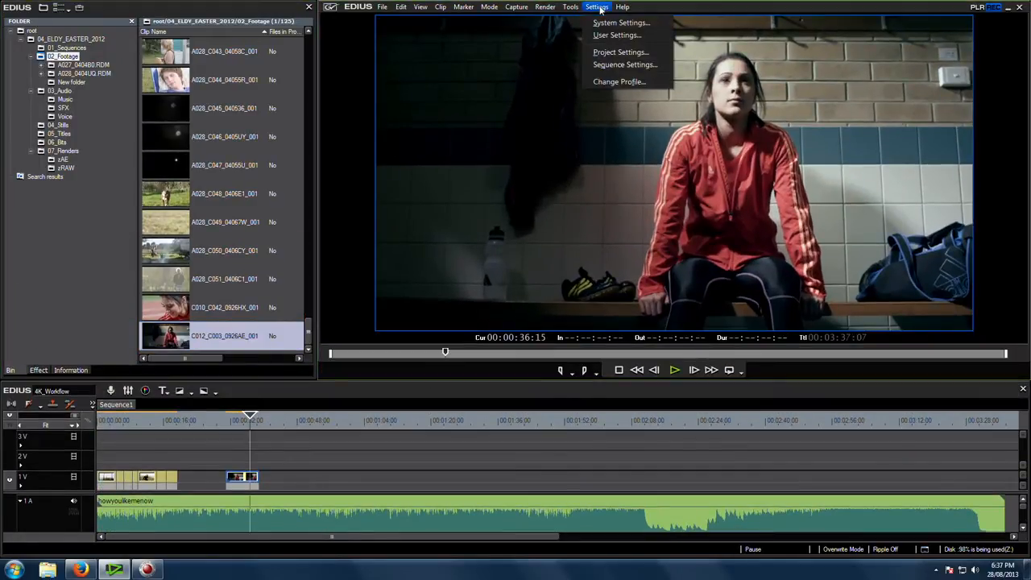
pyautogui.click(600, 23)
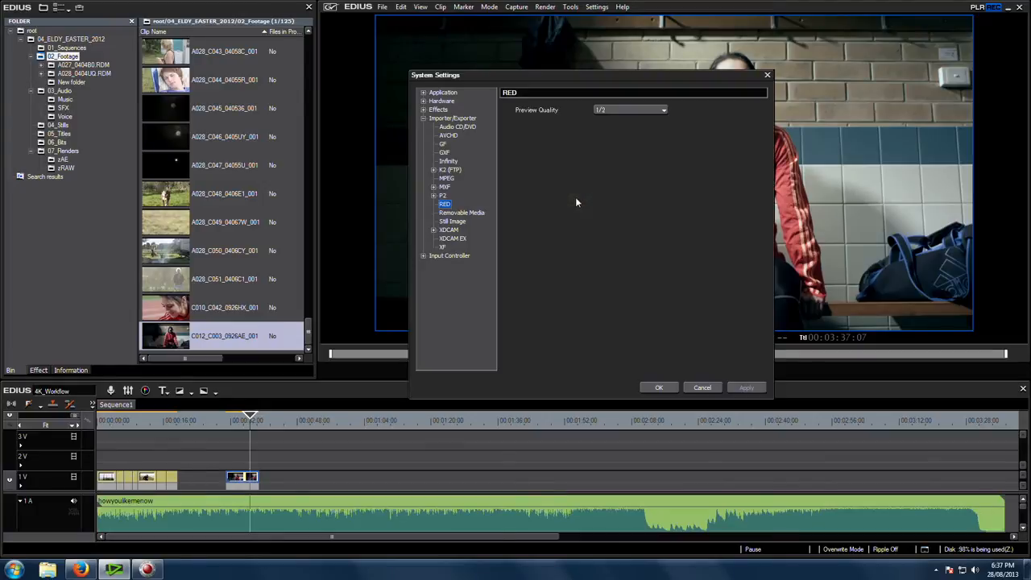
pyautogui.click(709, 389)
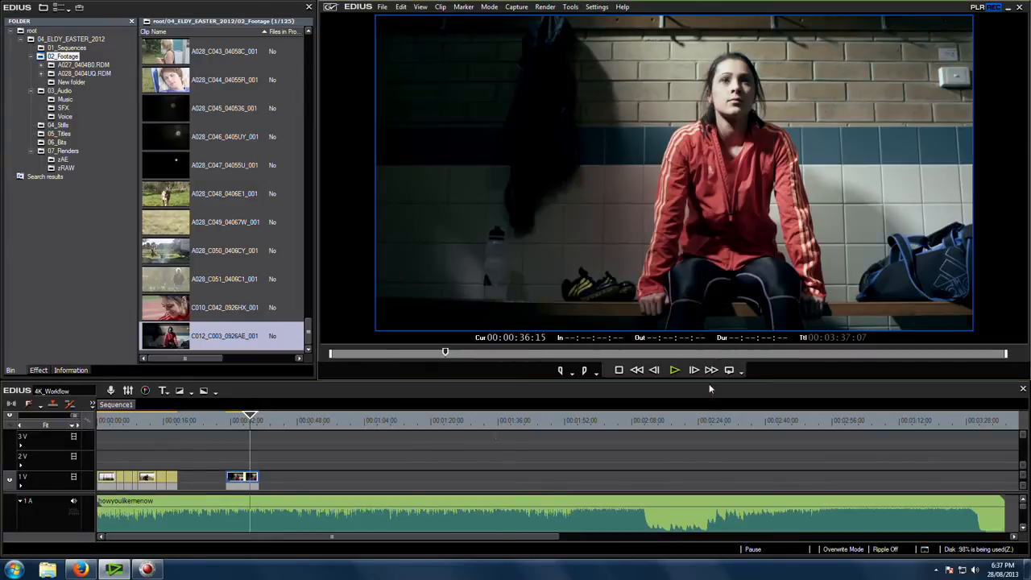
# Scrub the locker-room clip to 00:00:37:04 in the enlarged preview, show the effects list, and switch to REDCINE-X.
pyautogui.click(242, 424)
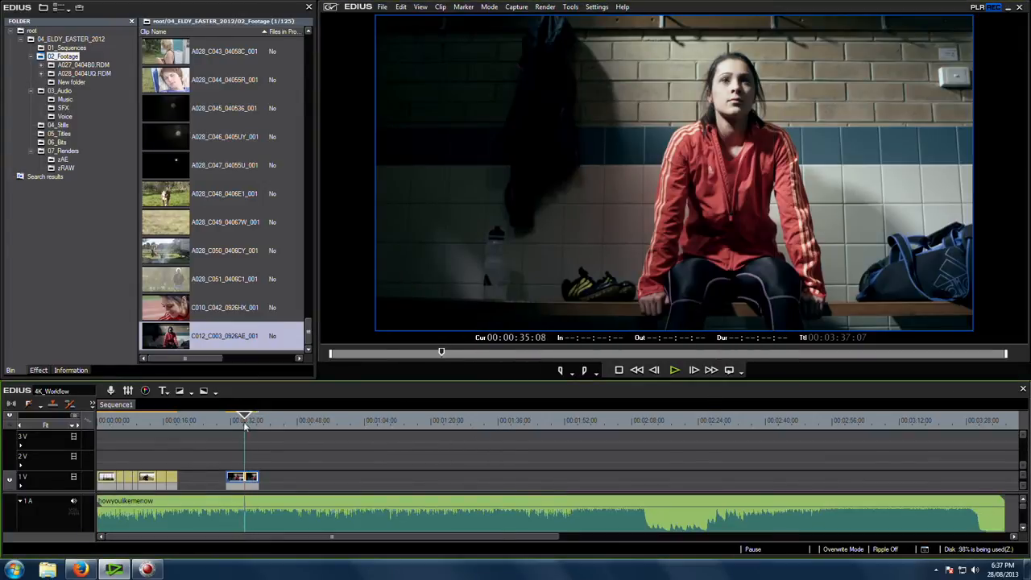
pyautogui.moveTo(241, 424); pyautogui.dragTo(253, 425)
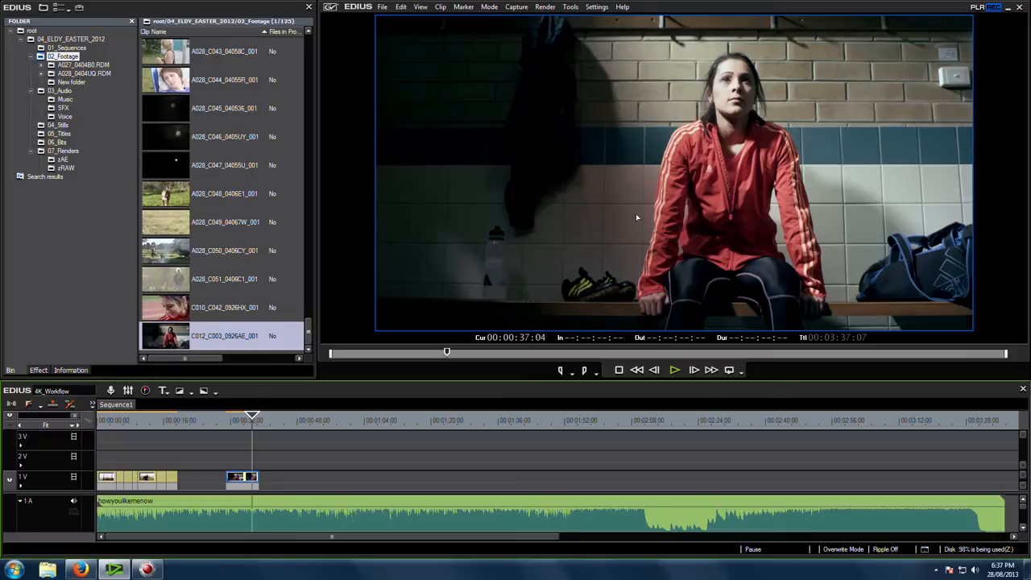
pyautogui.click(42, 371)
pyautogui.hotkey('alt', 'Tab')
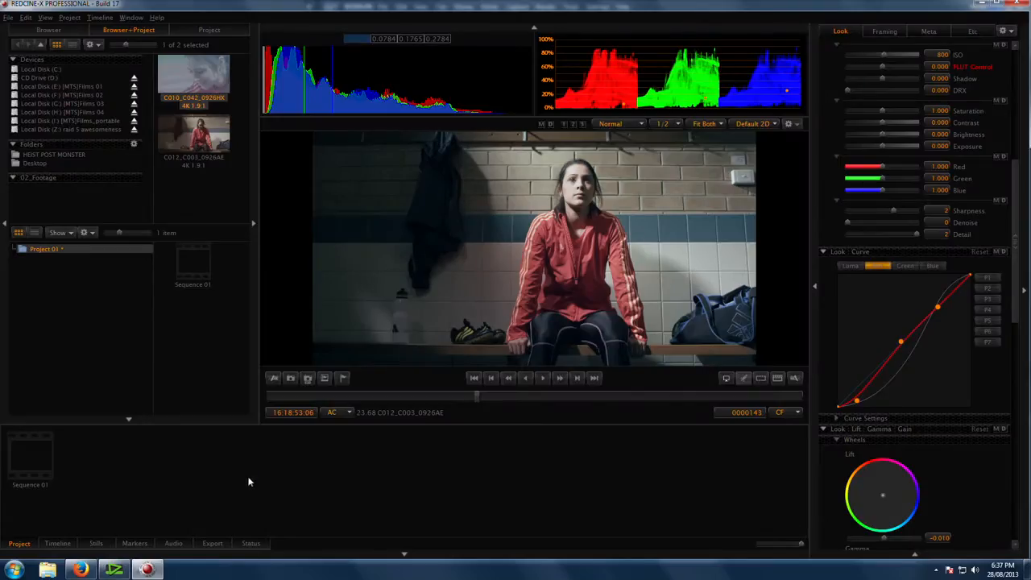
# Reshape the locker-room clip's luma curve by moving the highlight point toward the upper end and slightly adjusting the shadow point.
pyautogui.click(916, 351)
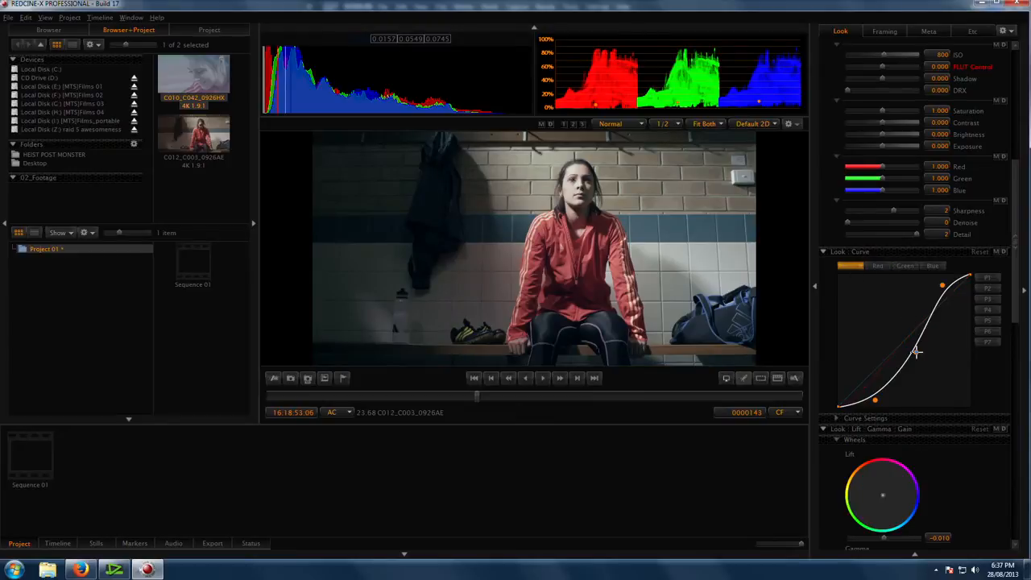
pyautogui.moveTo(943, 291); pyautogui.dragTo(964, 276)
pyautogui.moveTo(914, 352); pyautogui.dragTo(917, 354)
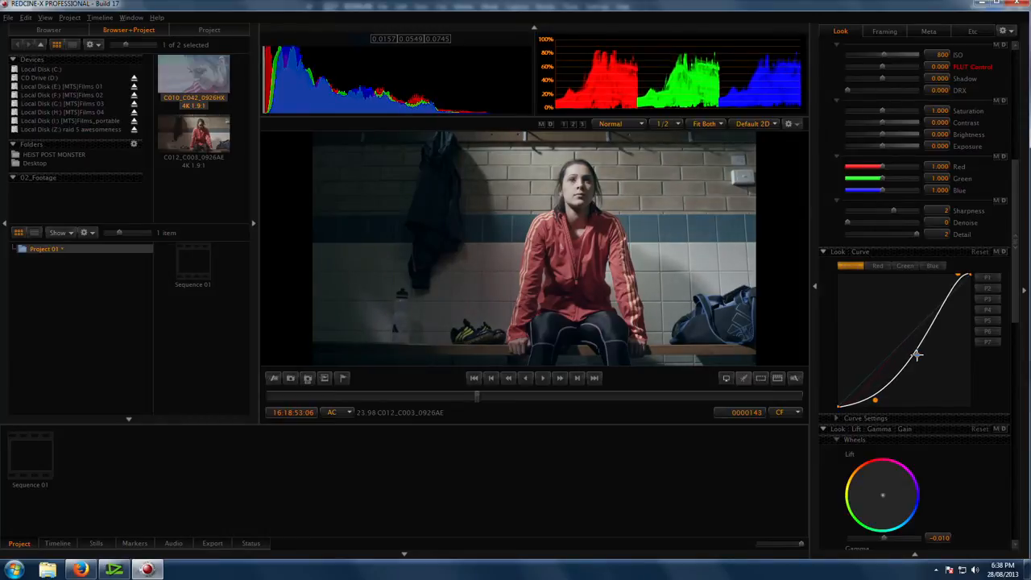
pyautogui.moveTo(875, 399); pyautogui.dragTo(870, 400)
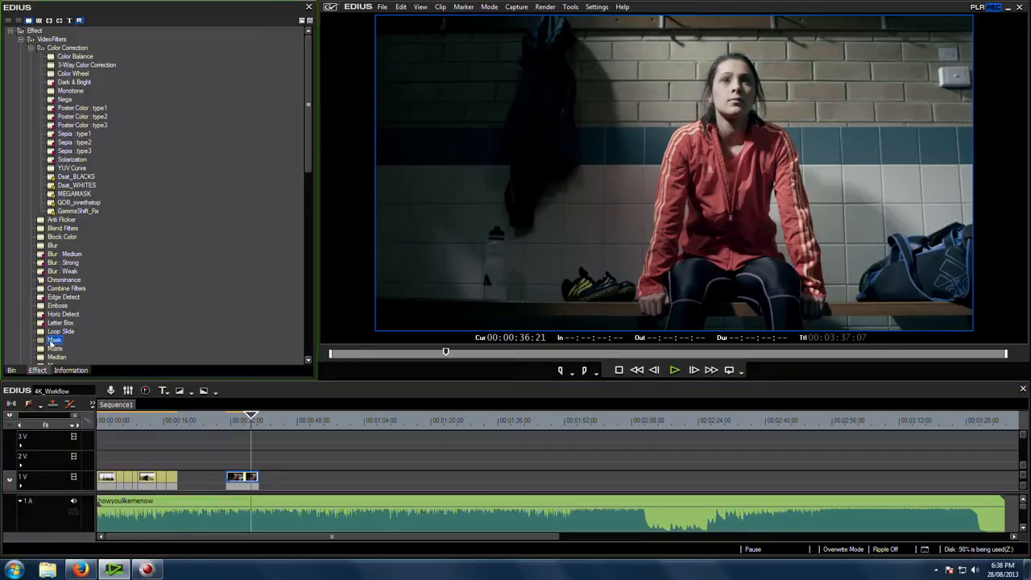
# Apply the Mask filter to the locker-room clip in the EDIUS timeline, open its settings, and enlarge the mask preview.
pyautogui.moveTo(54, 340); pyautogui.dragTo(251, 477)
pyautogui.doubleClick(64, 187)
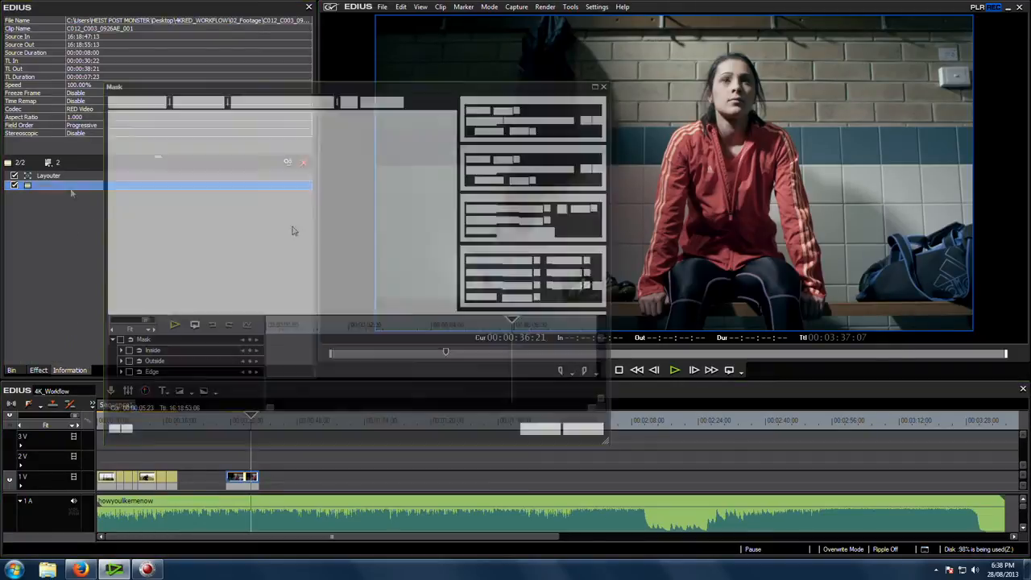
pyautogui.moveTo(357, 313); pyautogui.dragTo(357, 371)
# Try a freeform mask path around the seated woman, view it at 00:00:02:01, and delete the shape.
pyautogui.click(215, 103)
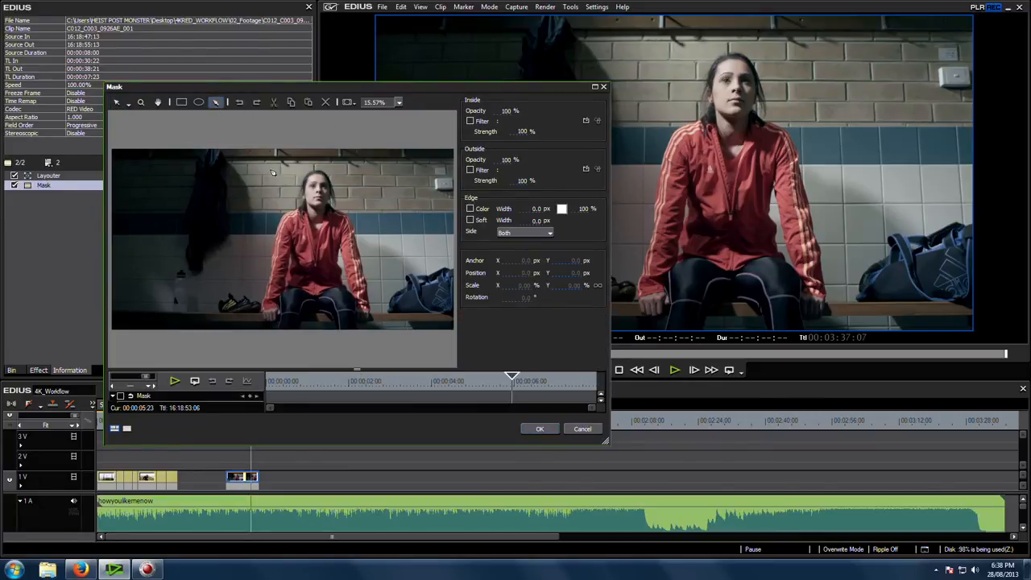
pyautogui.moveTo(273, 225)
pyautogui.mouseDown()
pyautogui.moveTo(245, 306)
pyautogui.moveTo(299, 296)
pyautogui.moveTo(339, 263)
pyautogui.moveTo(380, 251)
pyautogui.moveTo(350, 158)
pyautogui.moveTo(312, 170)
pyautogui.mouseUp()
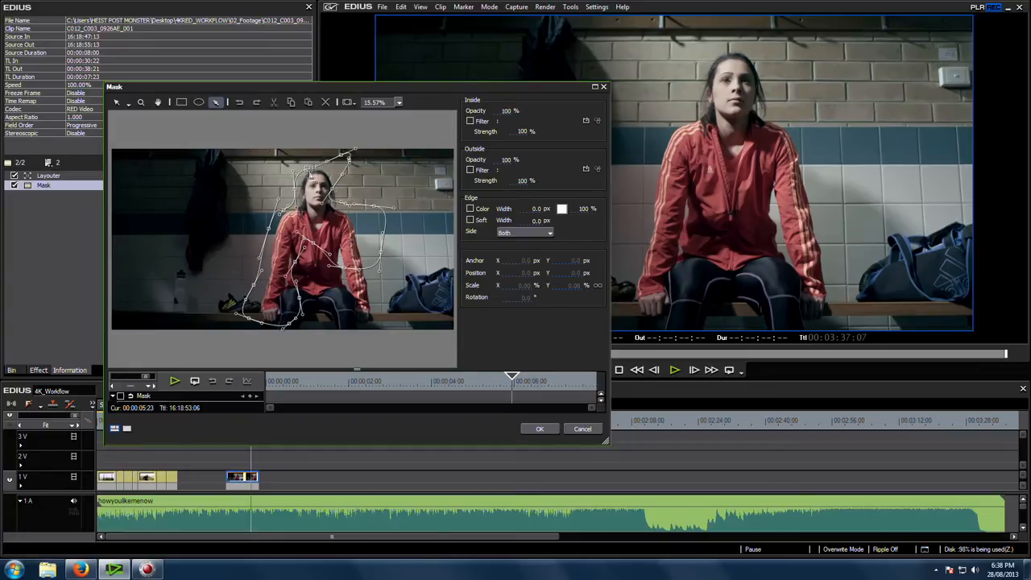
pyautogui.click(308, 171)
pyautogui.click(351, 382)
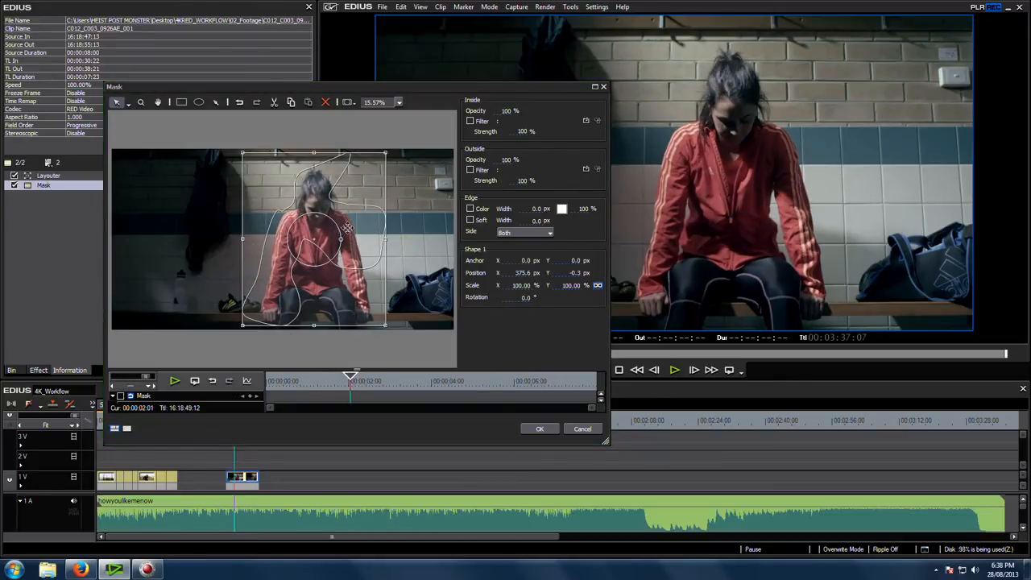
pyautogui.press('Delete')
# At 00:00:05:12, zoom the mask preview to 10% and draw a closed, narrow triangular path diagonally across the frame's dark side.
pyautogui.moveTo(351, 380); pyautogui.dragTo(494, 378)
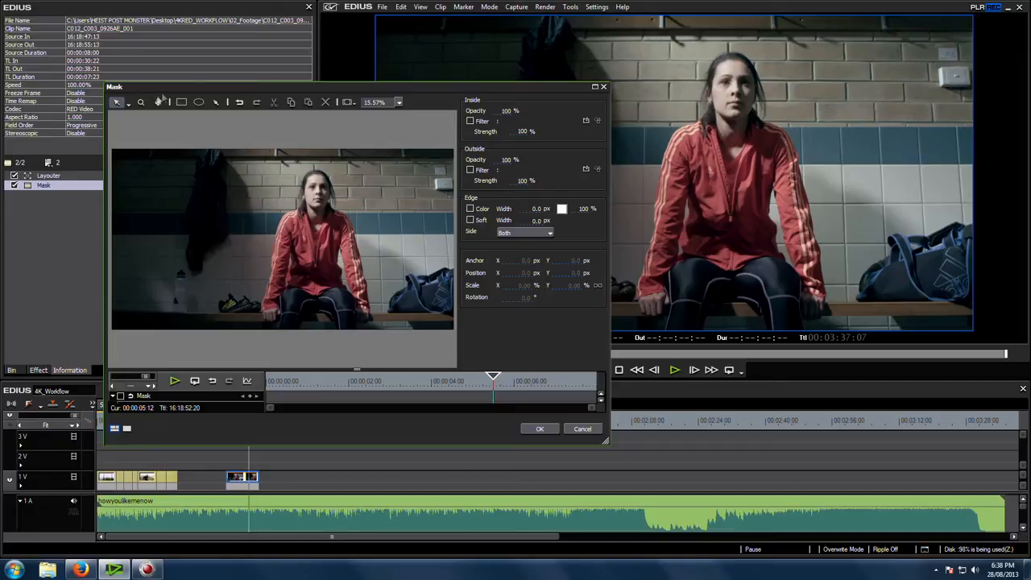
pyautogui.click(217, 103)
pyautogui.write('10')
pyautogui.press('Tab')
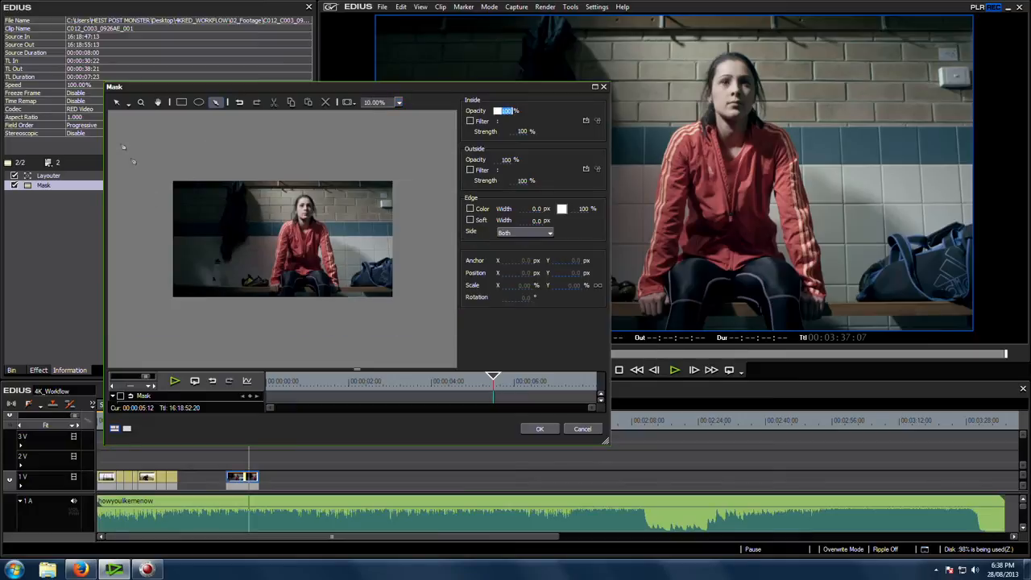
pyautogui.click(115, 114)
pyautogui.click(306, 338)
pyautogui.click(246, 363)
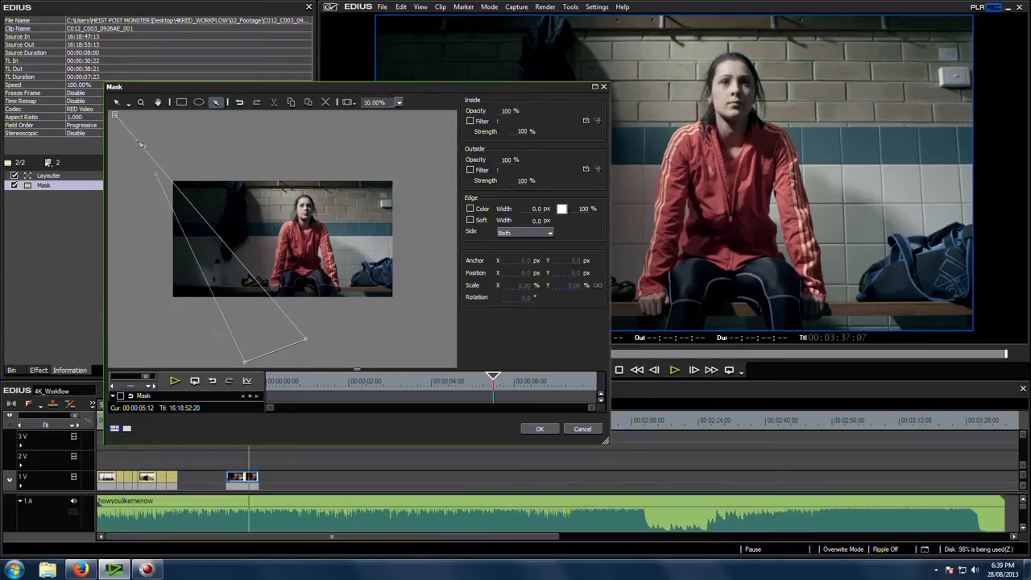
pyautogui.click(115, 115)
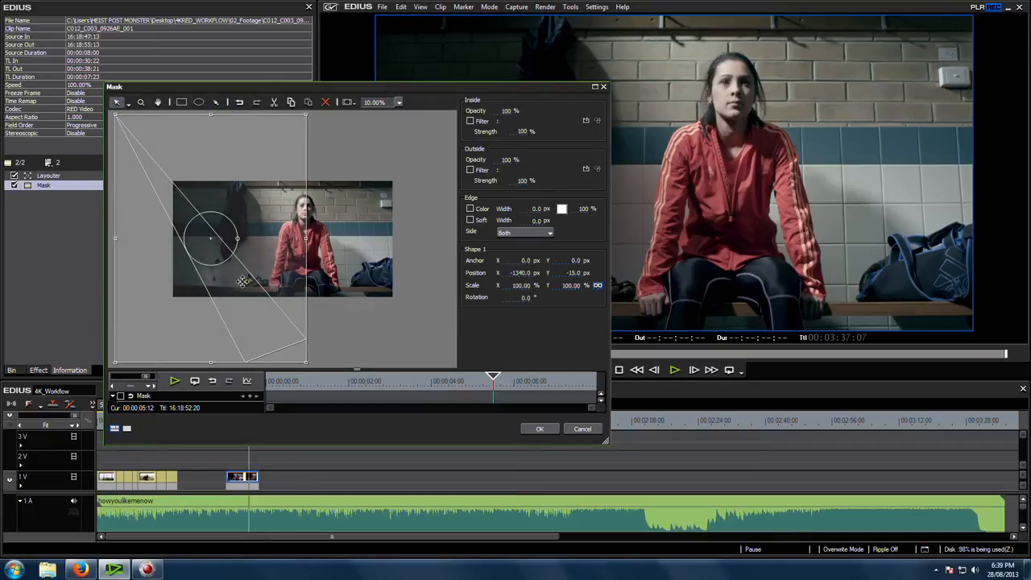
# Give the mask a soft edge 500 px wide and assign the YUV Curve filter to its inside.
pyautogui.click(471, 220)
pyautogui.click(525, 220)
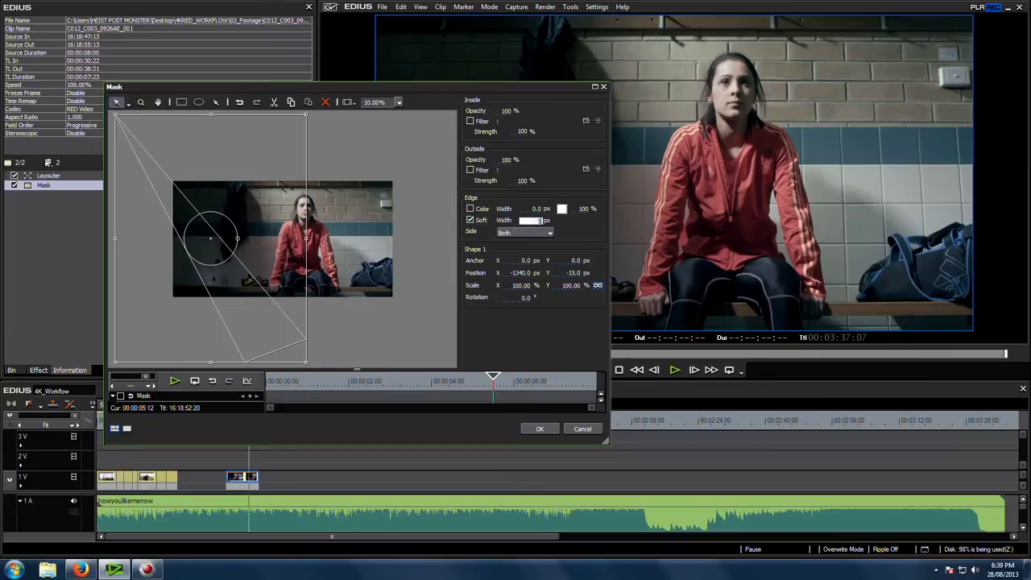
pyautogui.click(470, 120)
pyautogui.click(591, 122)
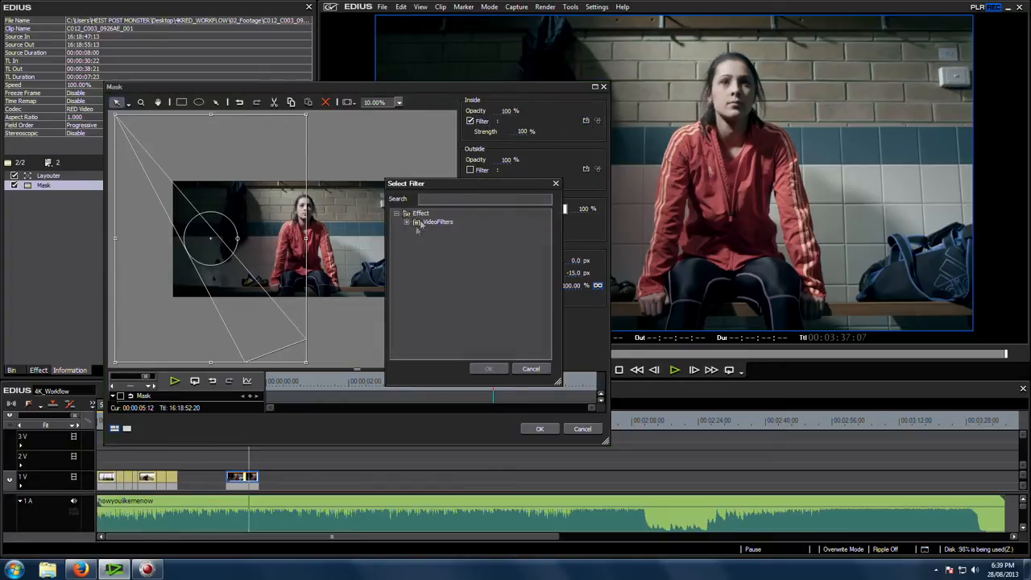
pyautogui.click(407, 222)
pyautogui.click(416, 223)
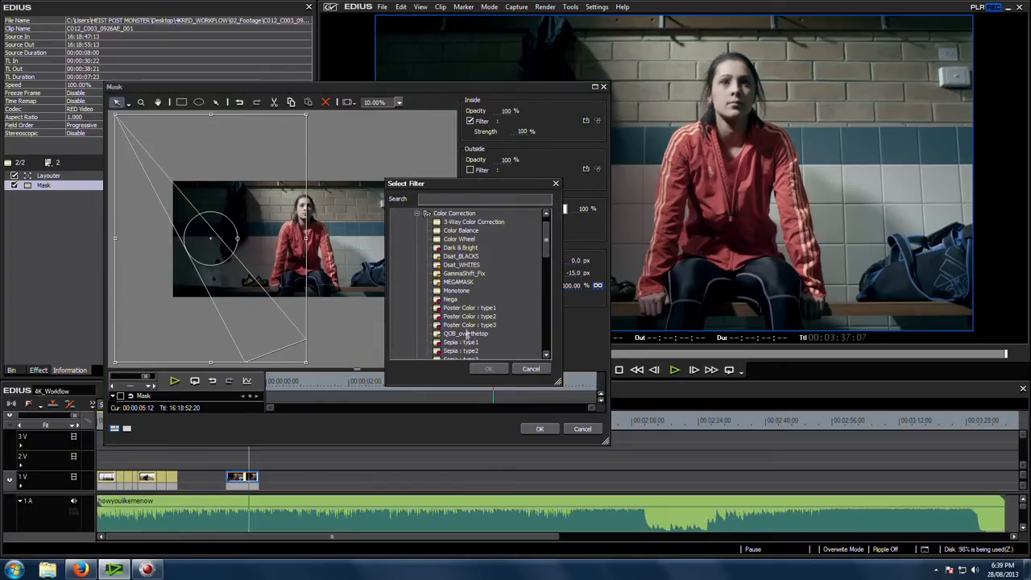
pyautogui.scroll(-4, 467, 330)
pyautogui.click(488, 368)
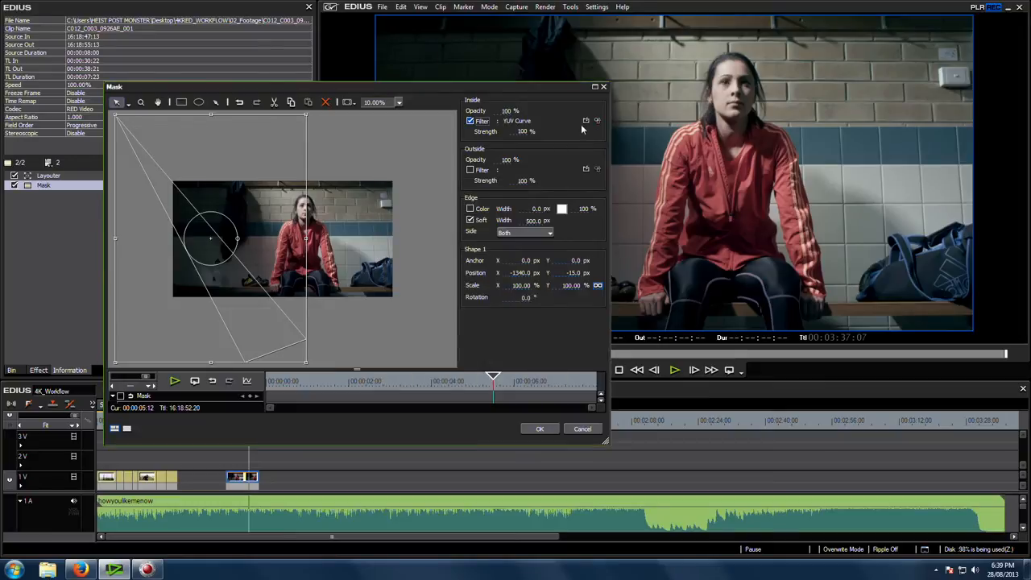
# Open the inside YUV Curve settings and steepen the Y curve with a raised midpoint, highlights near (151, 234) and blacks near (9, 0).
pyautogui.moveTo(556, 87); pyautogui.dragTo(528, 337)
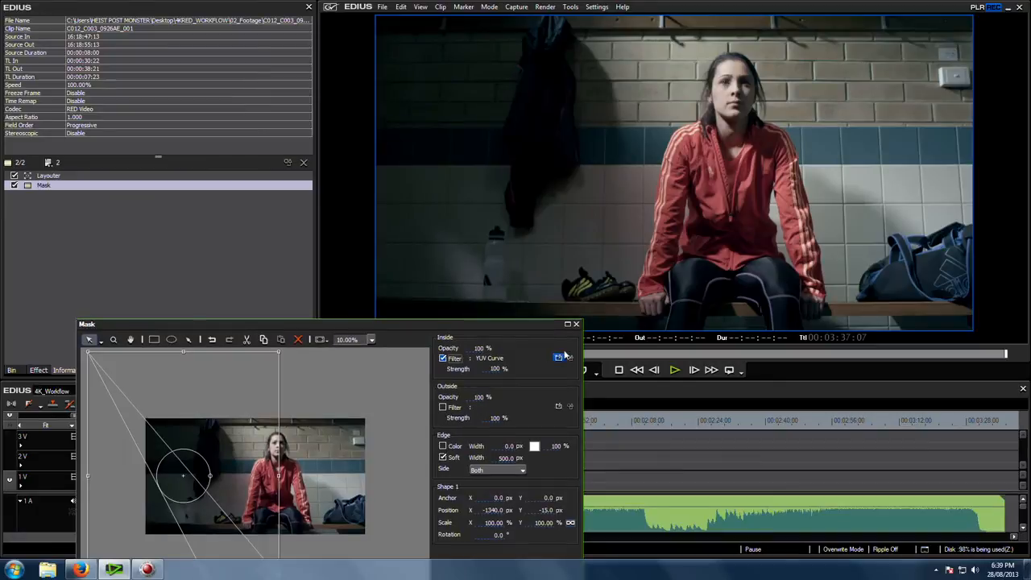
pyautogui.click(570, 360)
pyautogui.moveTo(509, 141); pyautogui.dragTo(296, 168)
pyautogui.moveTo(66, 283); pyautogui.dragTo(58, 263)
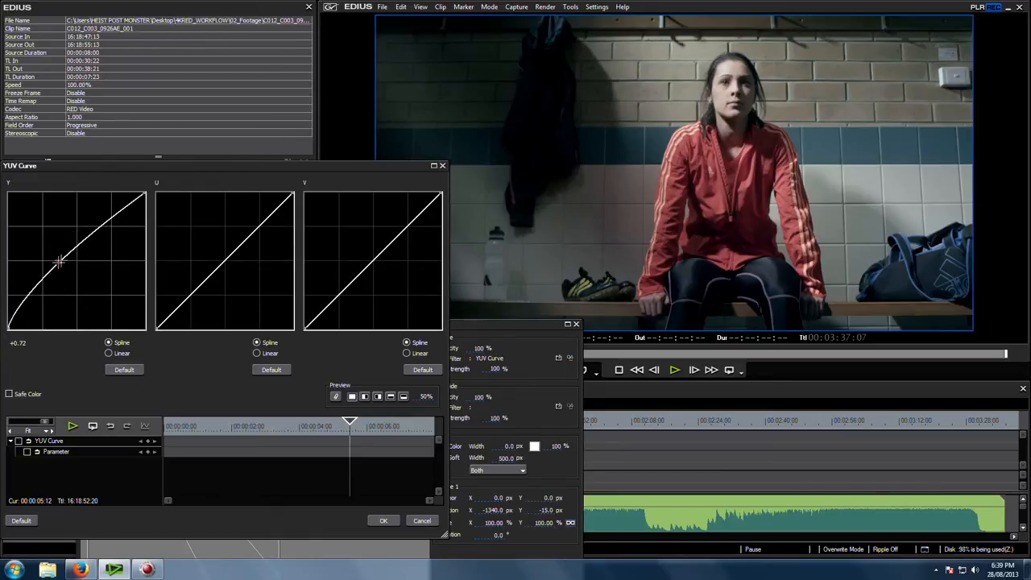
pyautogui.moveTo(98, 225); pyautogui.dragTo(88, 204)
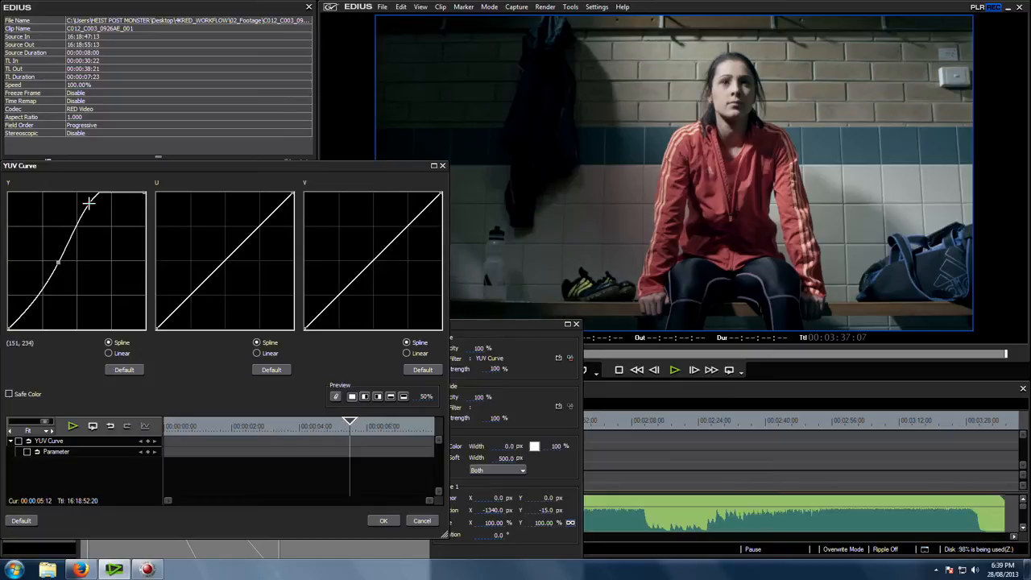
pyautogui.moveTo(58, 262); pyautogui.dragTo(54, 261)
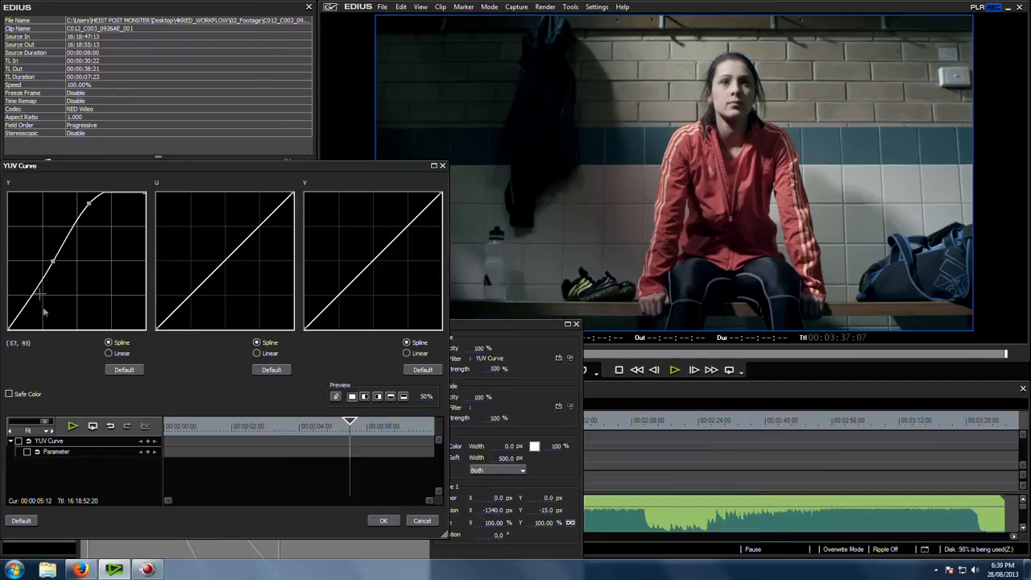
pyautogui.moveTo(12, 326); pyautogui.dragTo(17, 328)
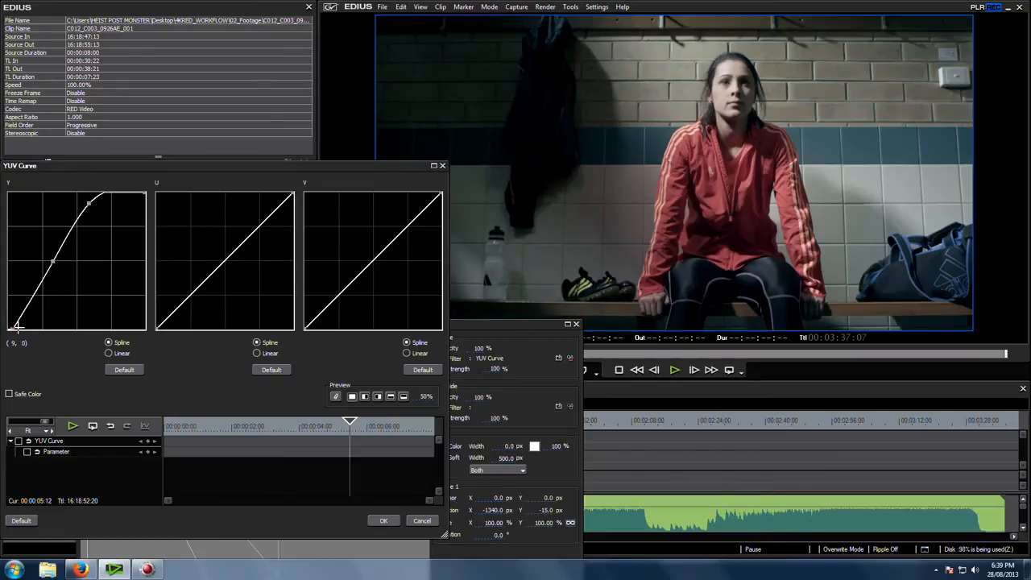
pyautogui.moveTo(53, 262); pyautogui.dragTo(54, 257)
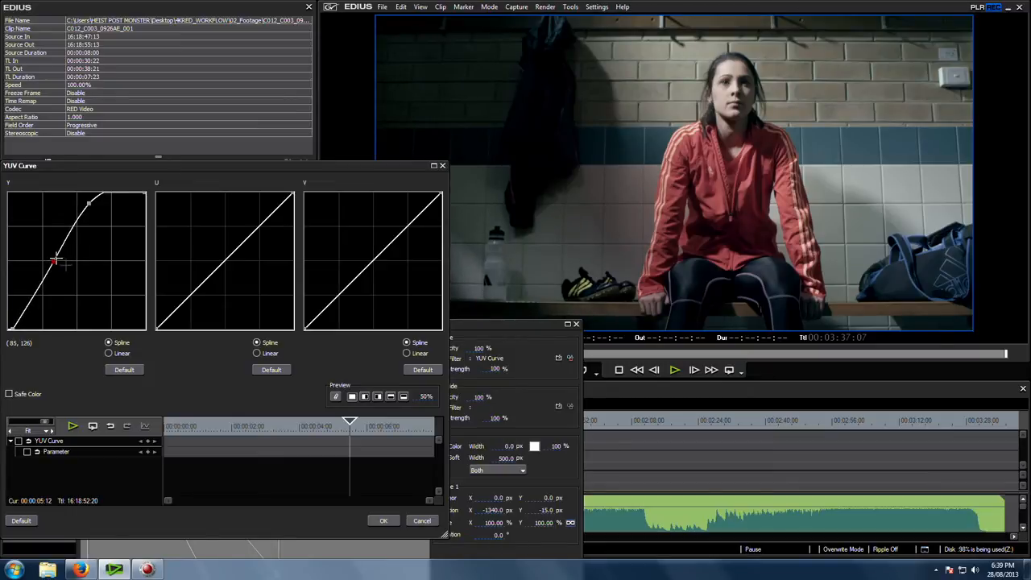
# Compare the curve's effect in a split preview, then accept the YUV Curve and Mask settings.
pyautogui.click(366, 397)
pyautogui.moveTo(426, 399); pyautogui.dragTo(418, 375)
pyautogui.click(384, 520)
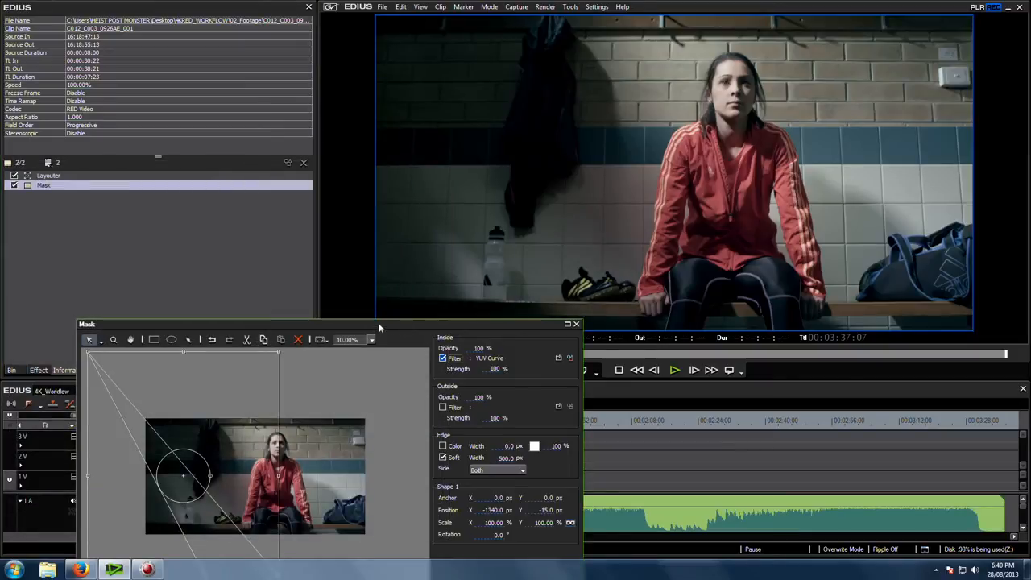
pyautogui.moveTo(390, 327); pyautogui.dragTo(507, 174)
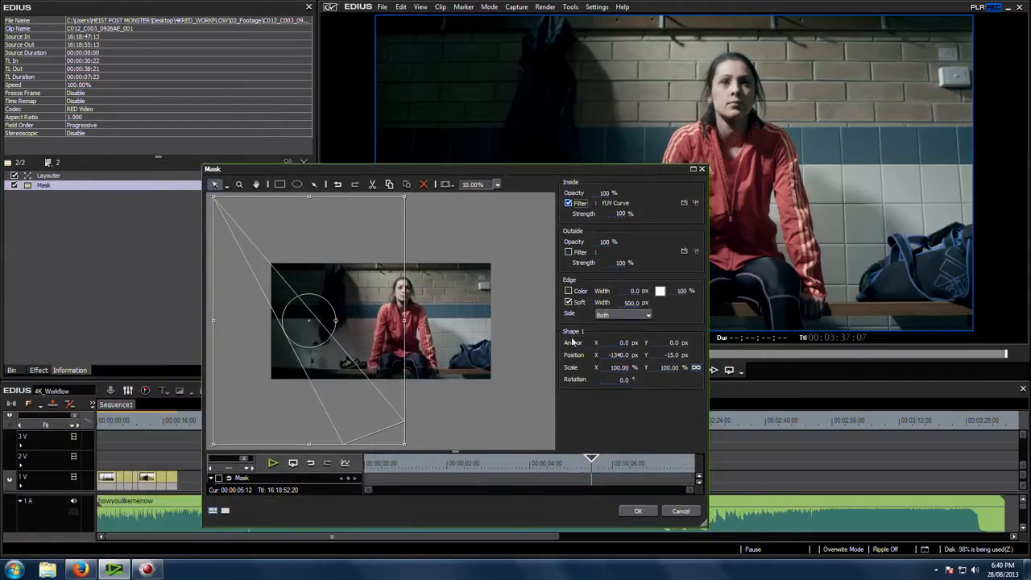
pyautogui.click(636, 511)
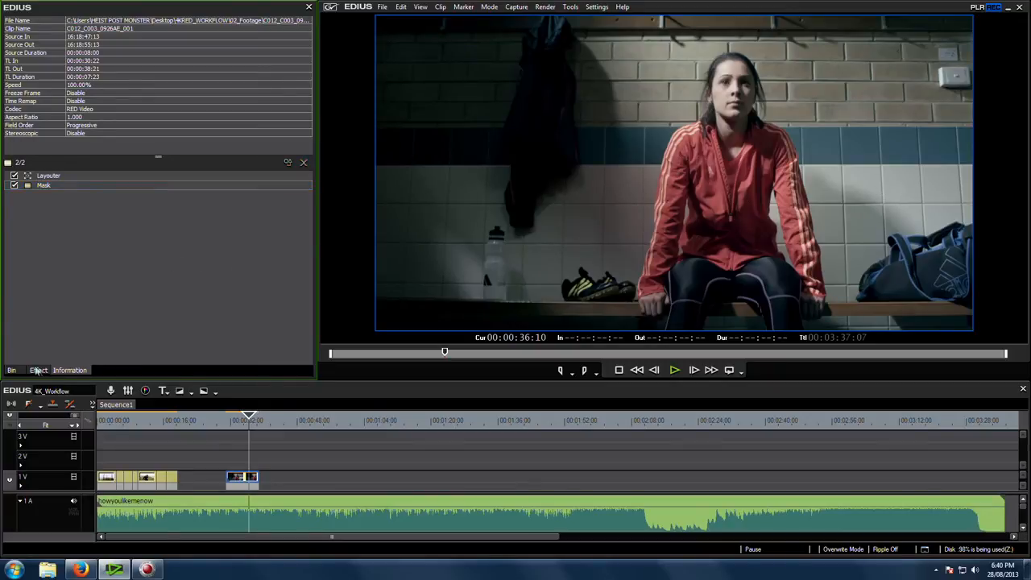
# Apply 3-Way Color Correction to the locker-room clip, open its settings, and enlarge the window beside the preview.
pyautogui.click(38, 371)
pyautogui.moveTo(75, 66); pyautogui.dragTo(250, 478)
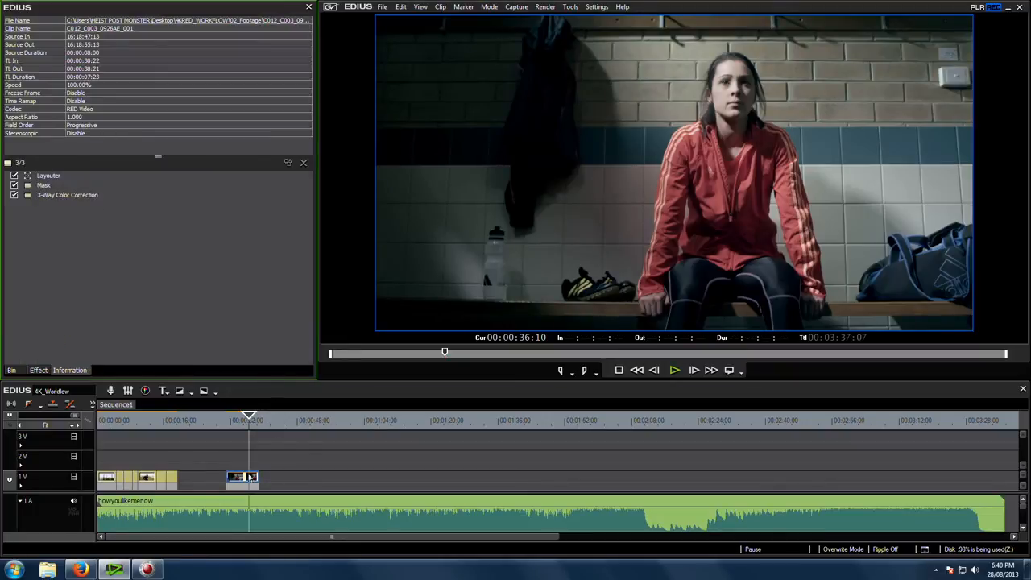
pyautogui.doubleClick(79, 195)
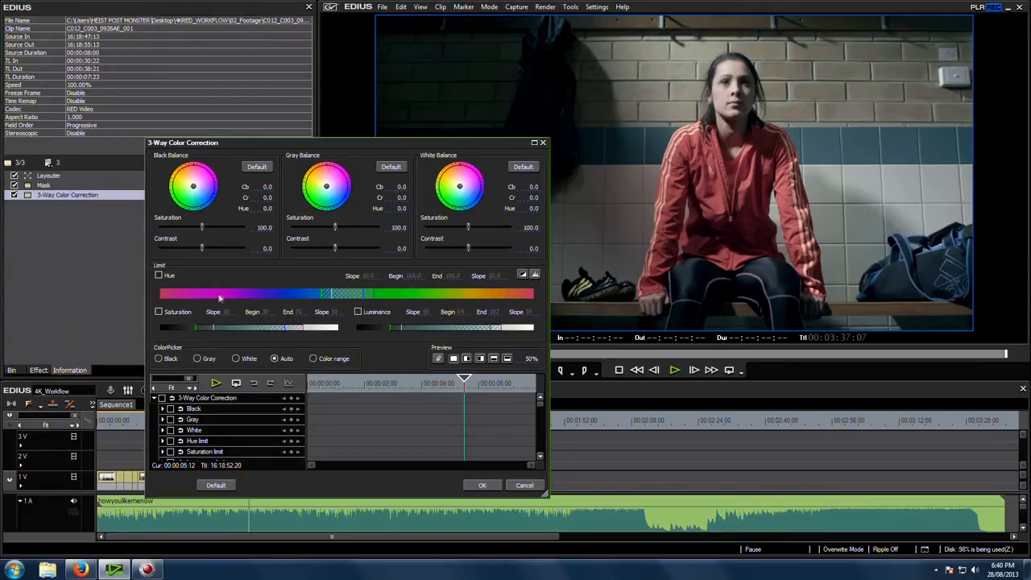
pyautogui.moveTo(359, 142); pyautogui.dragTo(246, 59)
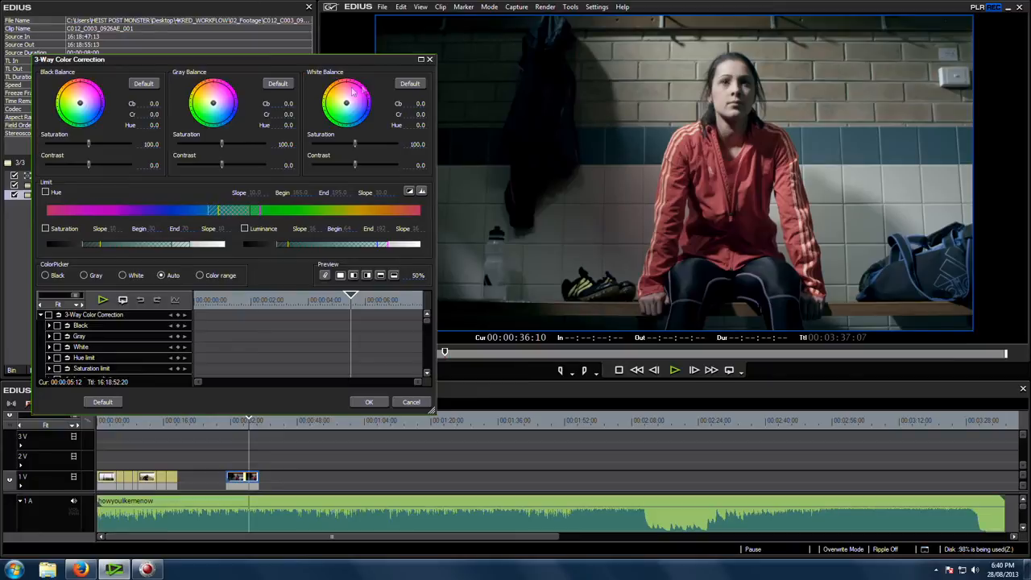
pyautogui.moveTo(332, 66); pyautogui.dragTo(307, 66)
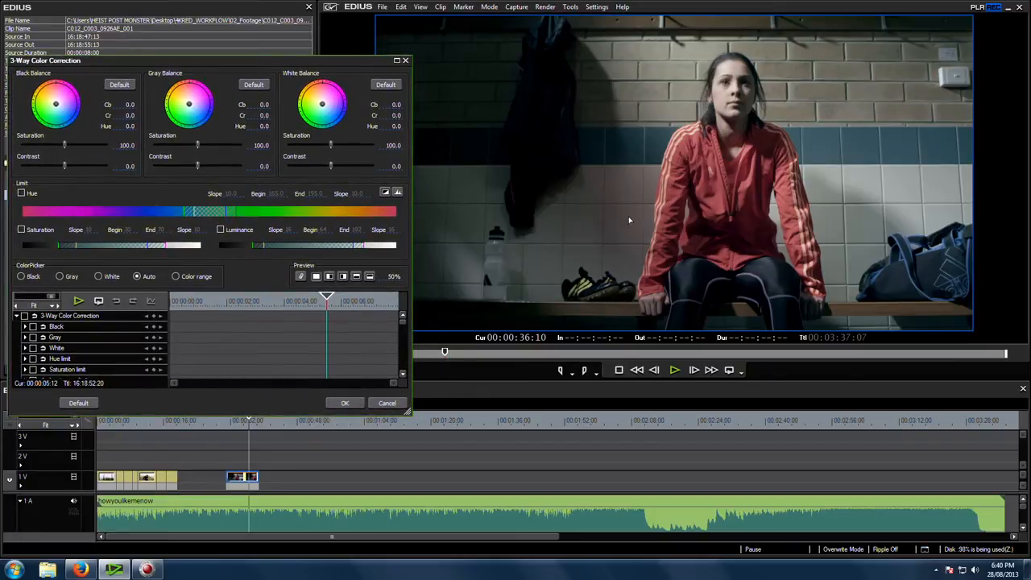
pyautogui.moveTo(409, 412); pyautogui.dragTo(448, 493)
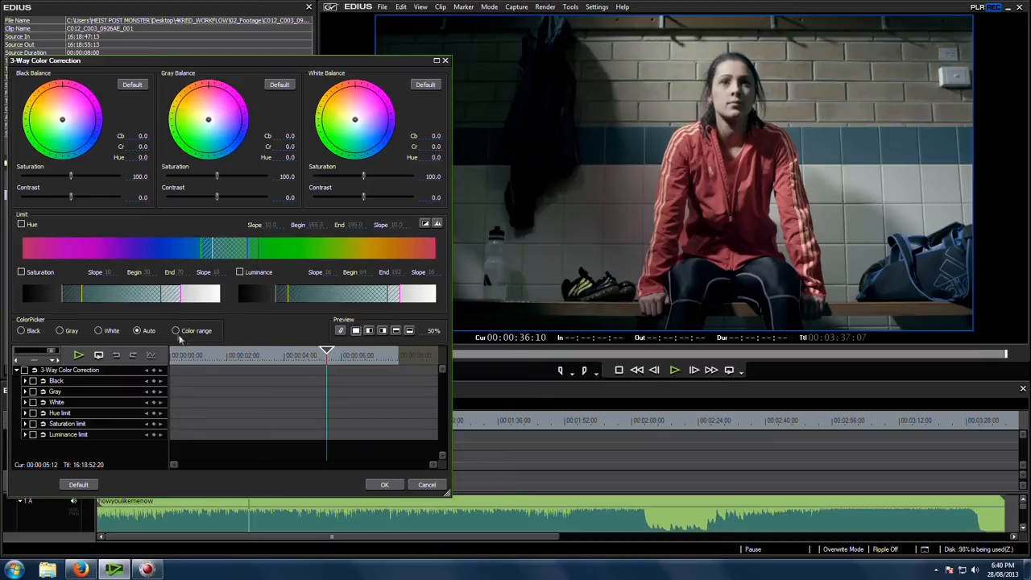
# Enable the hue, saturation and luminance limits and sample the brightly lit wall tiles beside the woman as the color range.
pyautogui.click(21, 224)
pyautogui.click(21, 272)
pyautogui.click(240, 272)
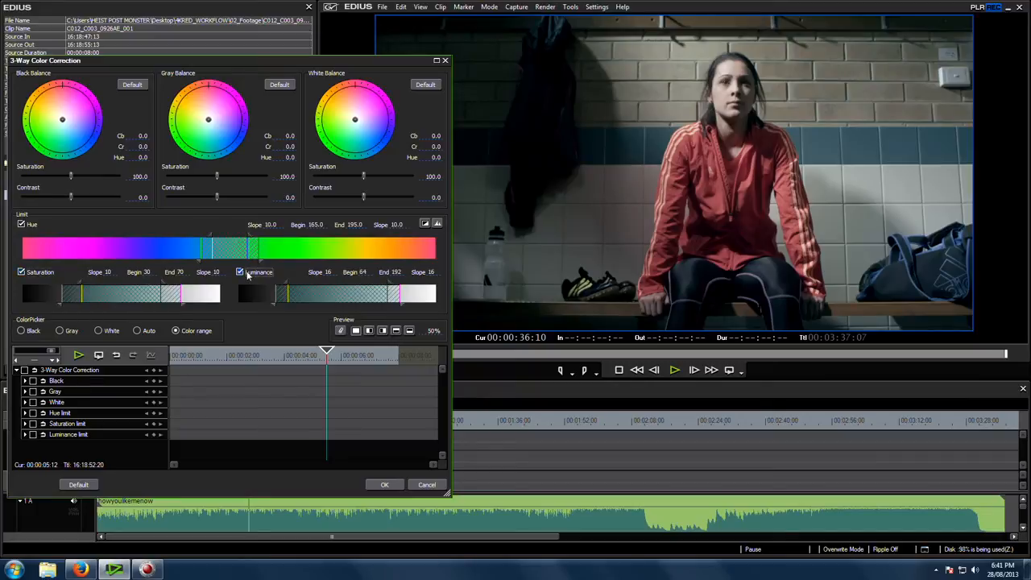
pyautogui.click(902, 195)
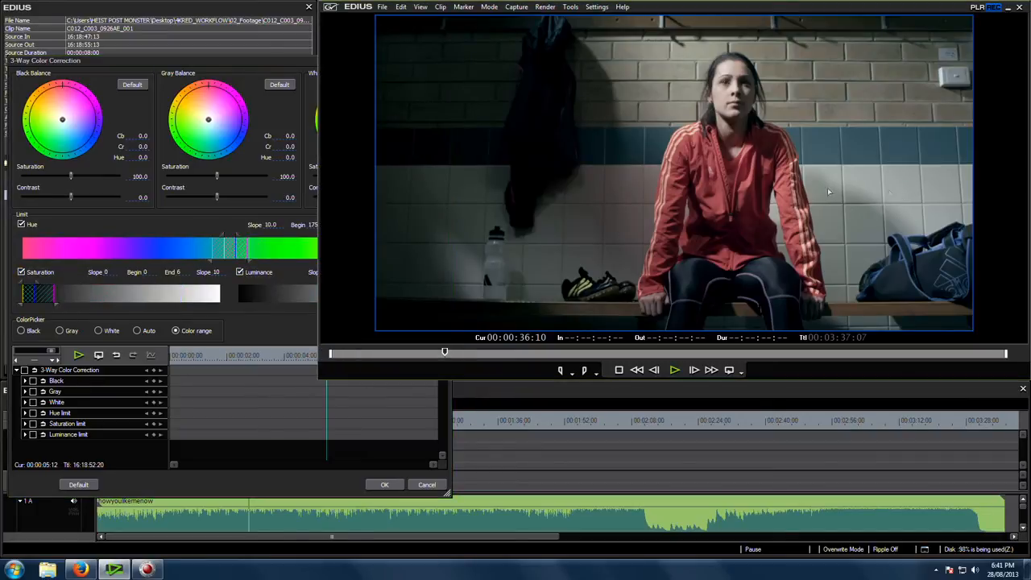
pyautogui.click(282, 274)
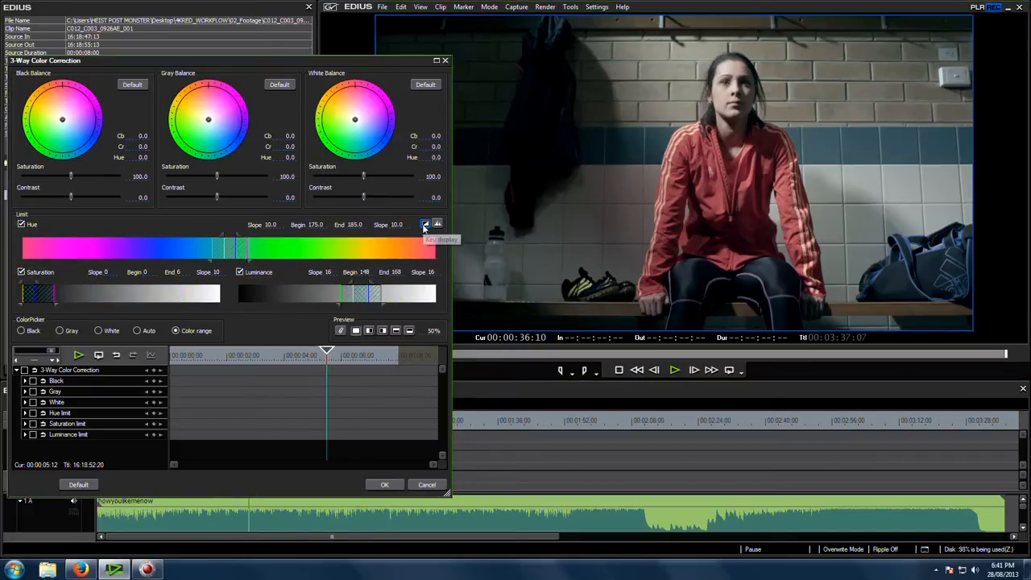
# Display the correction's key and extend the sampled color range with the darker and brighter tile areas beside the woman.
pyautogui.click(425, 225)
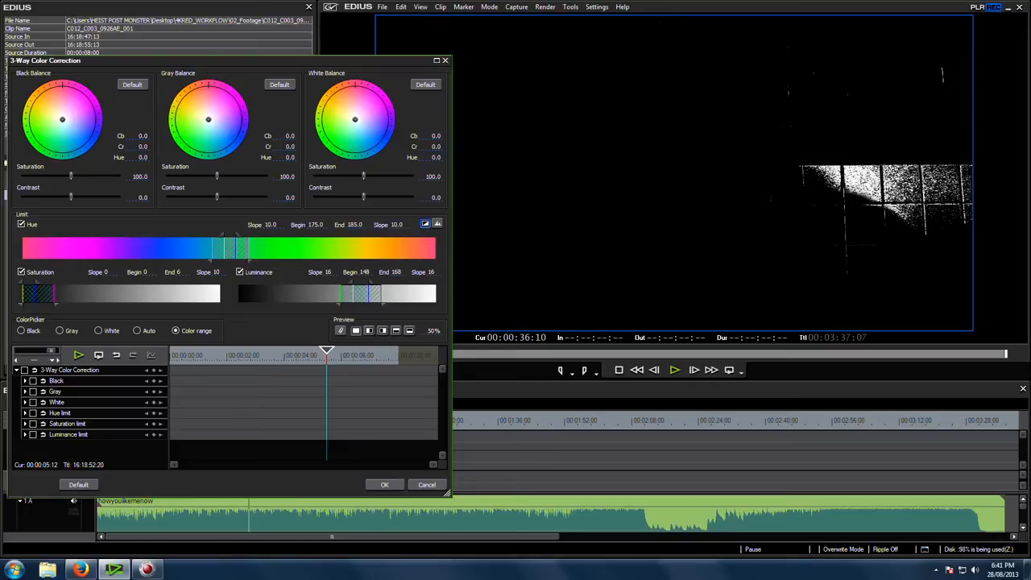
pyautogui.click(870, 219)
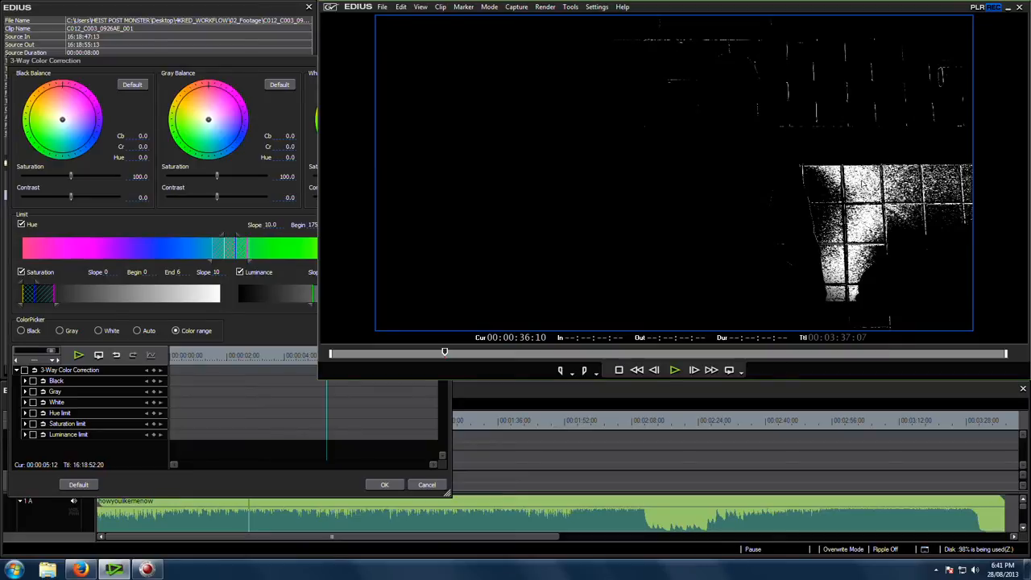
pyautogui.click(864, 190)
# Widen the hue limit to begin at 166 and end at 228, with slopes of 48 and 12.
pyautogui.click(235, 224)
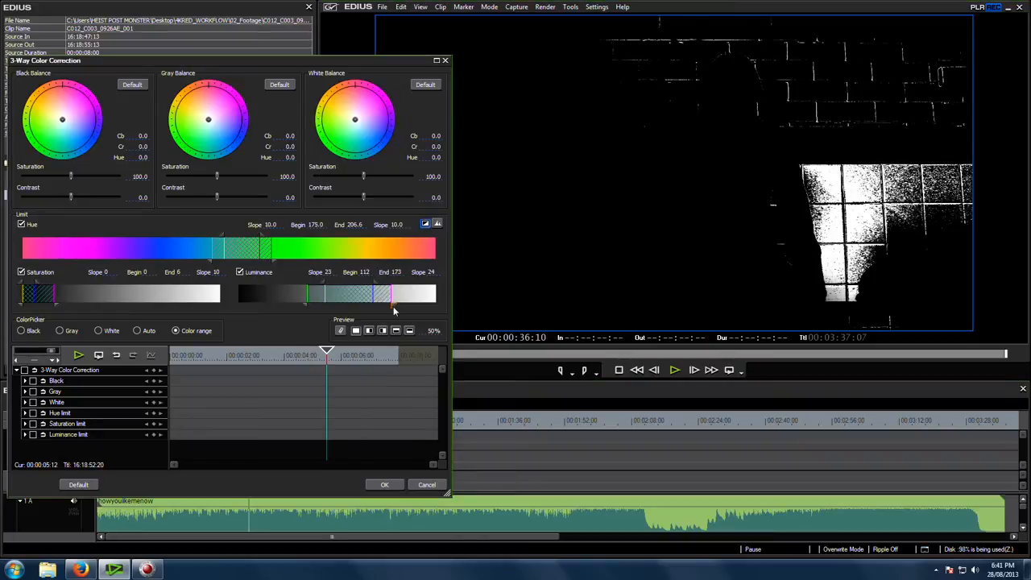
pyautogui.moveTo(256, 256)
pyautogui.mouseDown()
pyautogui.moveTo(242, 246)
pyautogui.moveTo(265, 242)
pyautogui.mouseUp()
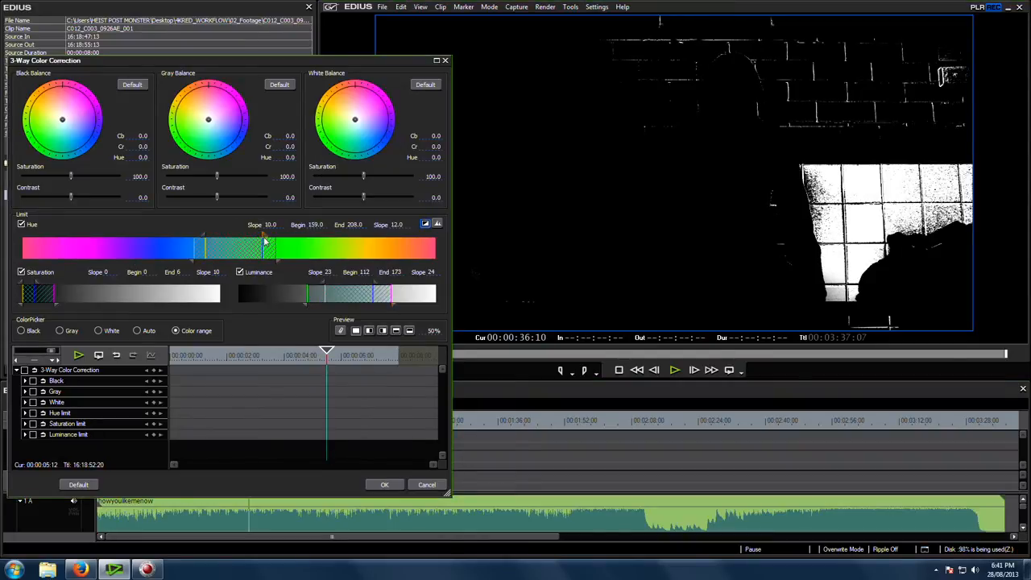
pyautogui.moveTo(246, 252); pyautogui.dragTo(297, 264)
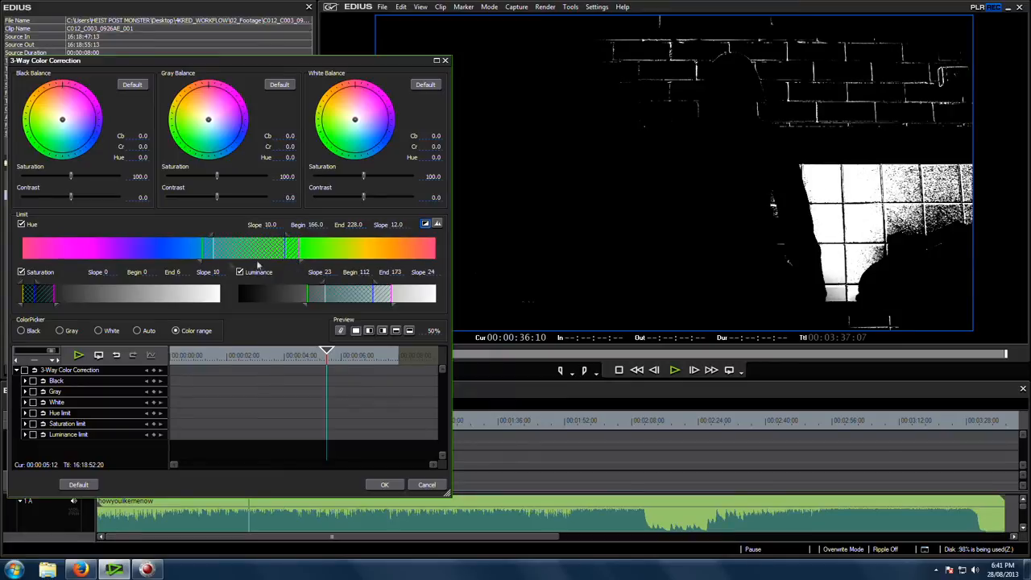
pyautogui.moveTo(202, 267); pyautogui.dragTo(158, 266)
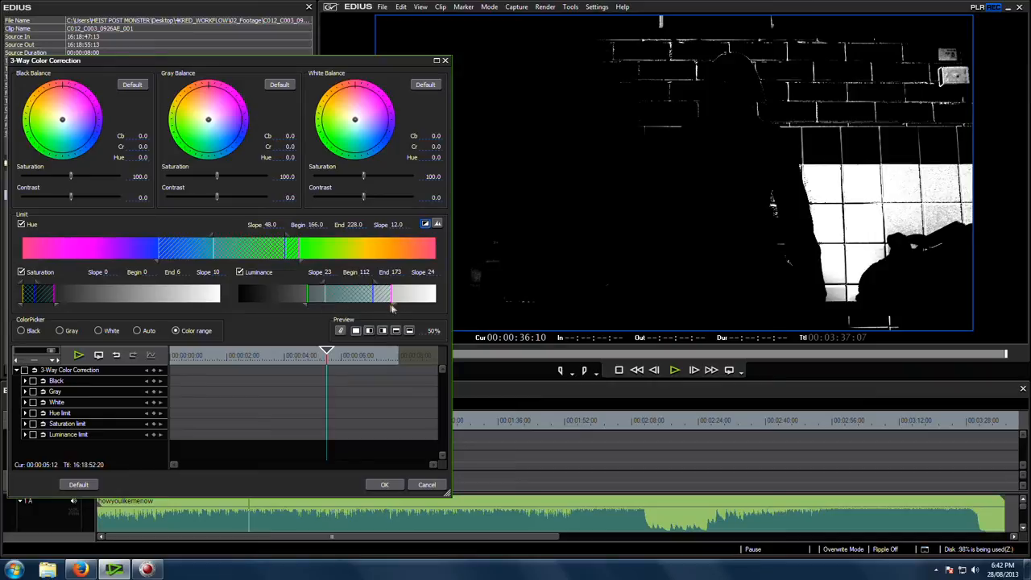
# Extend the luminance limit's end to 255 with no upper slope, and set its lower slope to 28.
pyautogui.moveTo(393, 306); pyautogui.dragTo(462, 307)
pyautogui.moveTo(375, 289); pyautogui.dragTo(439, 288)
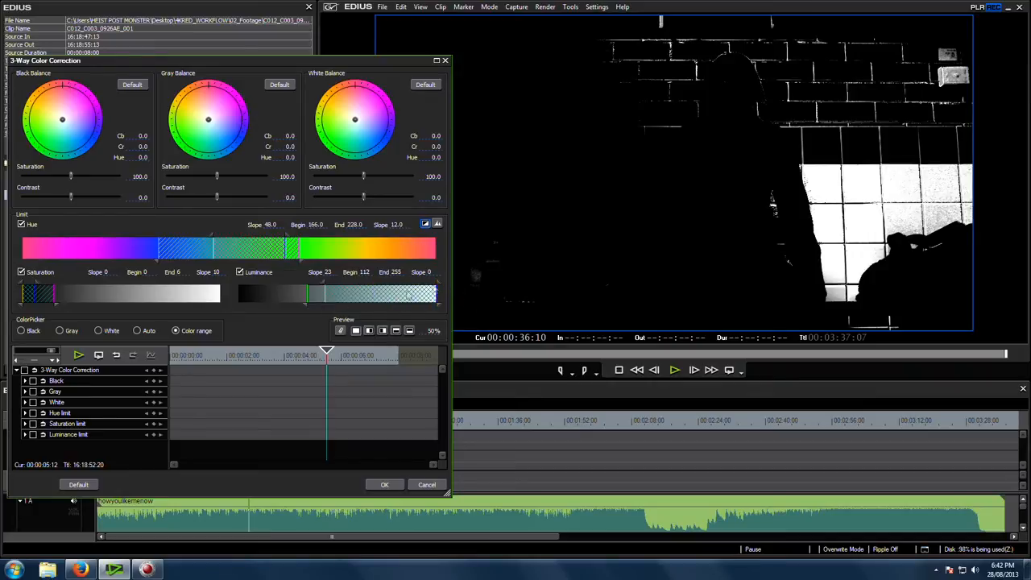
pyautogui.moveTo(307, 308); pyautogui.dragTo(303, 307)
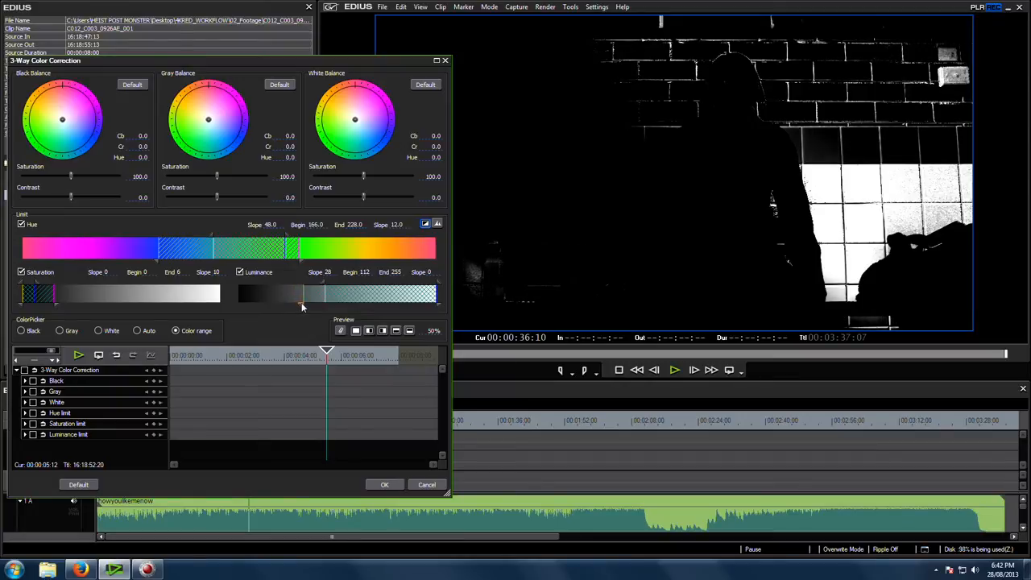
# Hide the key, shift the White Balance slightly toward blue for the keyed tiles, and accept the 3-Way Color Correction.
pyautogui.click(424, 226)
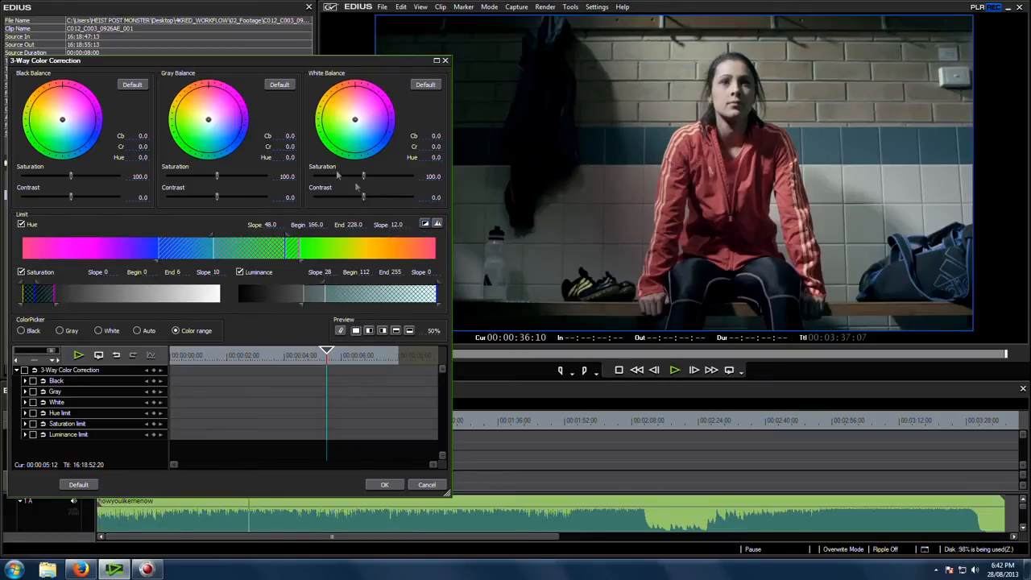
pyautogui.moveTo(356, 121); pyautogui.dragTo(365, 128)
pyautogui.click(384, 484)
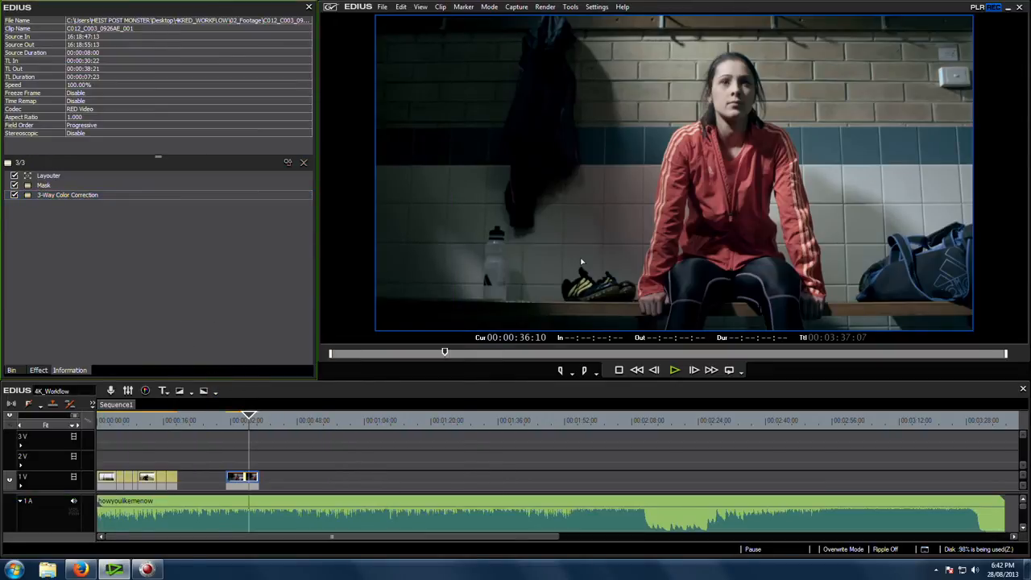
# Move the playhead to 00:00:34:11, apply a second Mask effect to the locker-room clip, and open its settings.
pyautogui.click(248, 427)
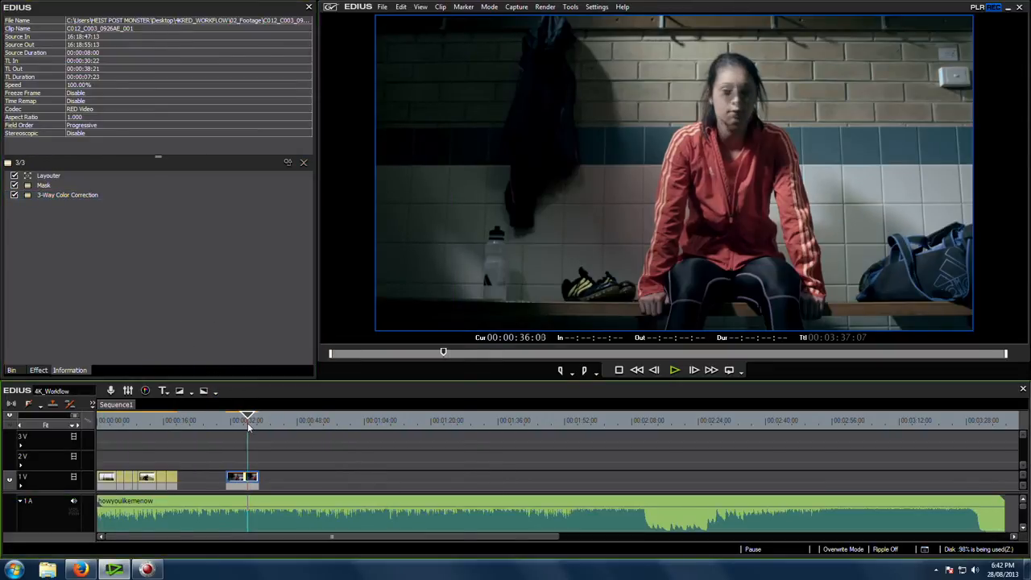
pyautogui.moveTo(248, 427); pyautogui.dragTo(242, 429)
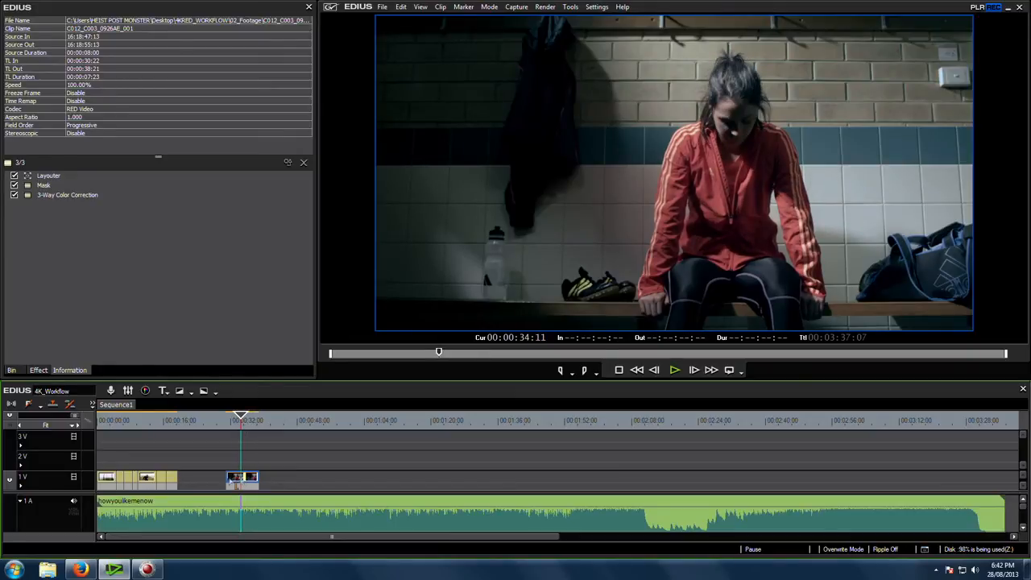
pyautogui.click(224, 261)
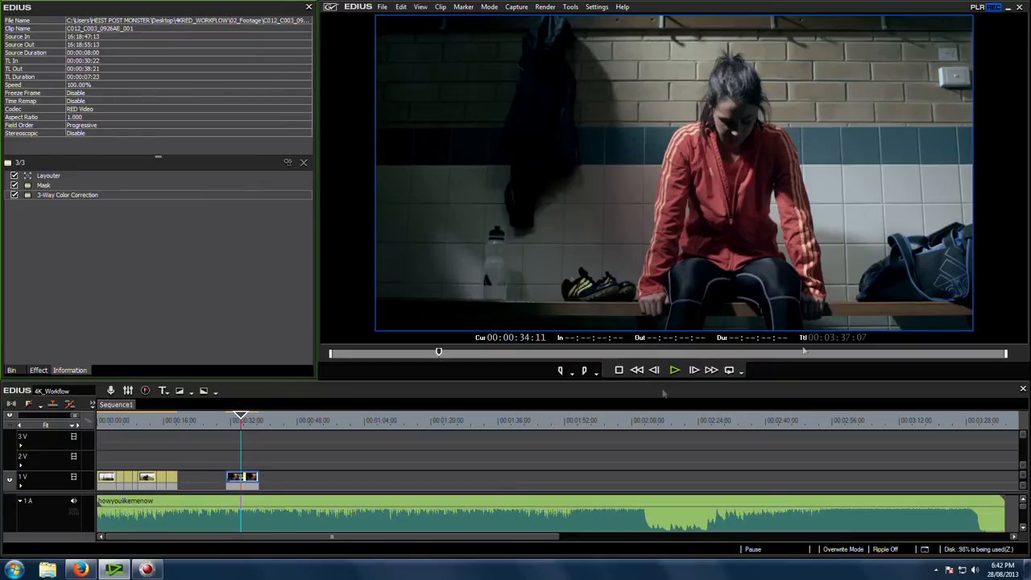
pyautogui.click(38, 371)
pyautogui.scroll(-2, 130, 244)
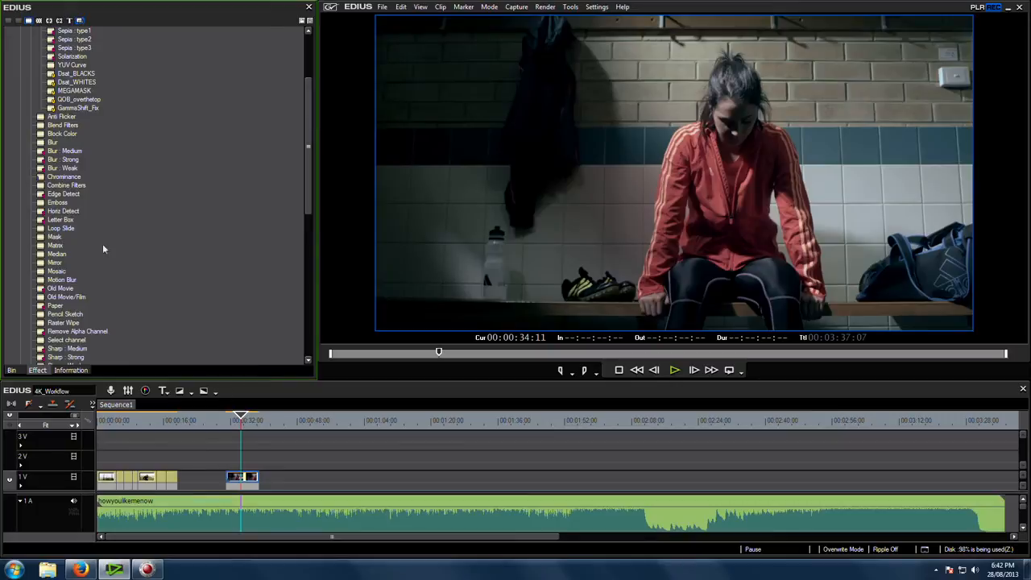
pyautogui.moveTo(55, 237); pyautogui.dragTo(246, 482)
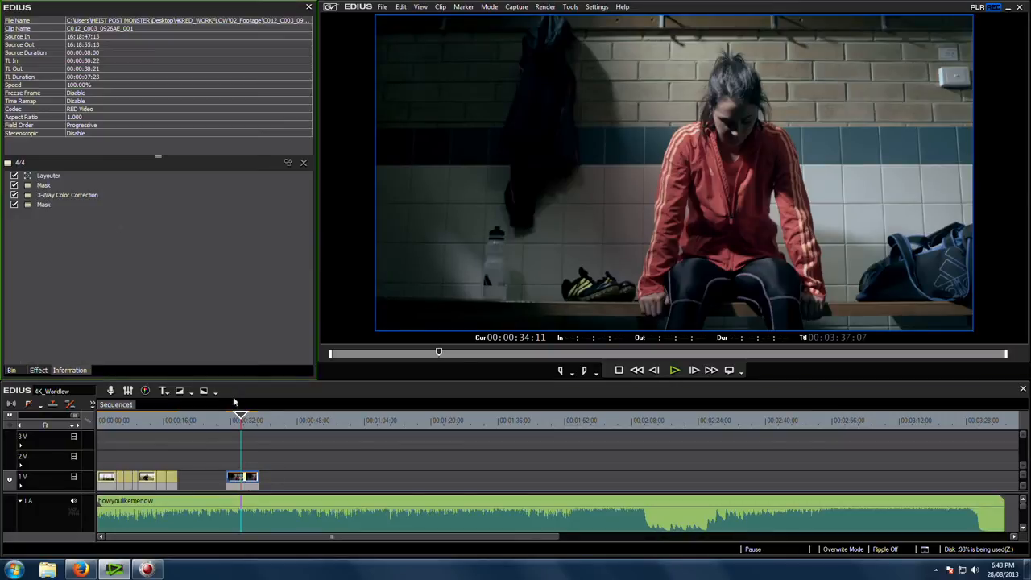
pyautogui.doubleClick(43, 204)
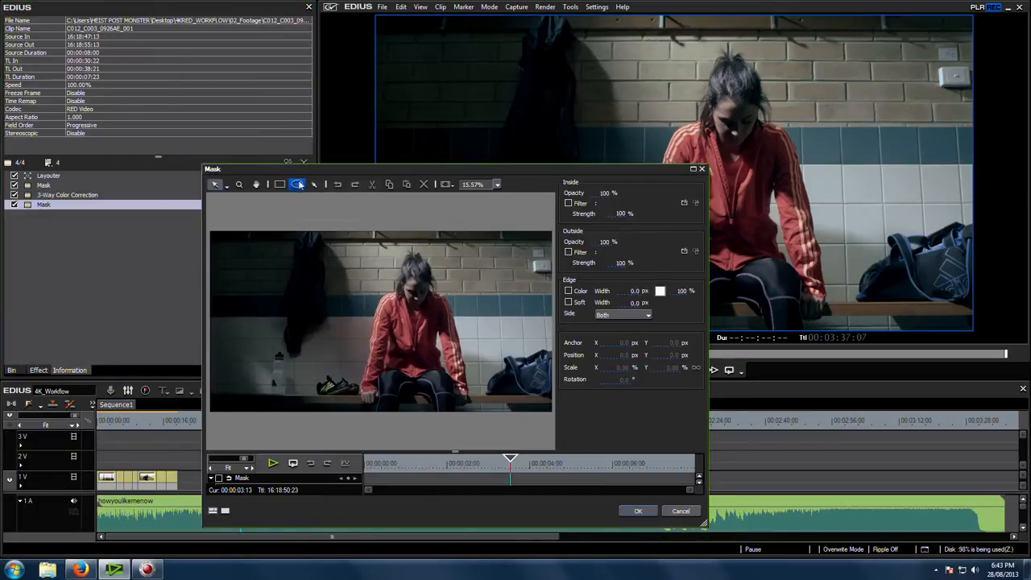
# Draw a large elliptical mask around the seated woman, centered near X -61, Y 417.5 px, with a 450 px soft edge.
pyautogui.click(296, 184)
pyautogui.moveTo(253, 258); pyautogui.dragTo(512, 450)
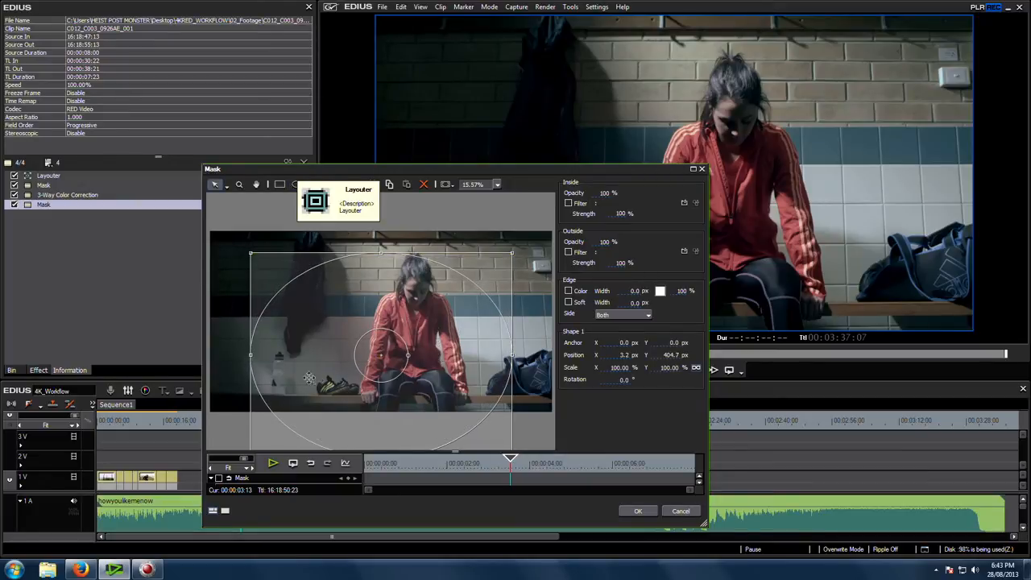
pyautogui.moveTo(416, 353); pyautogui.dragTo(411, 351)
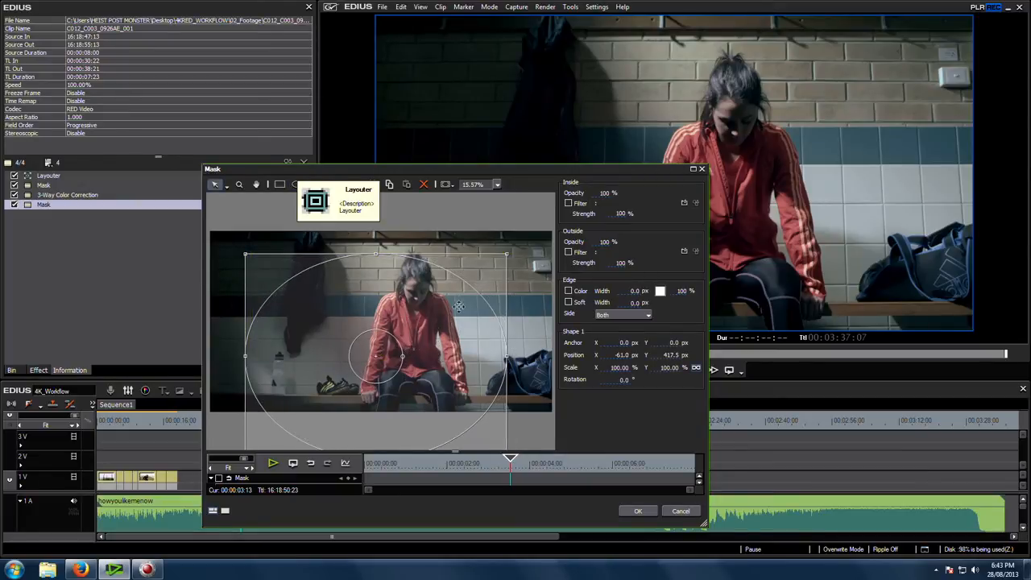
pyautogui.click(569, 302)
pyautogui.click(632, 303)
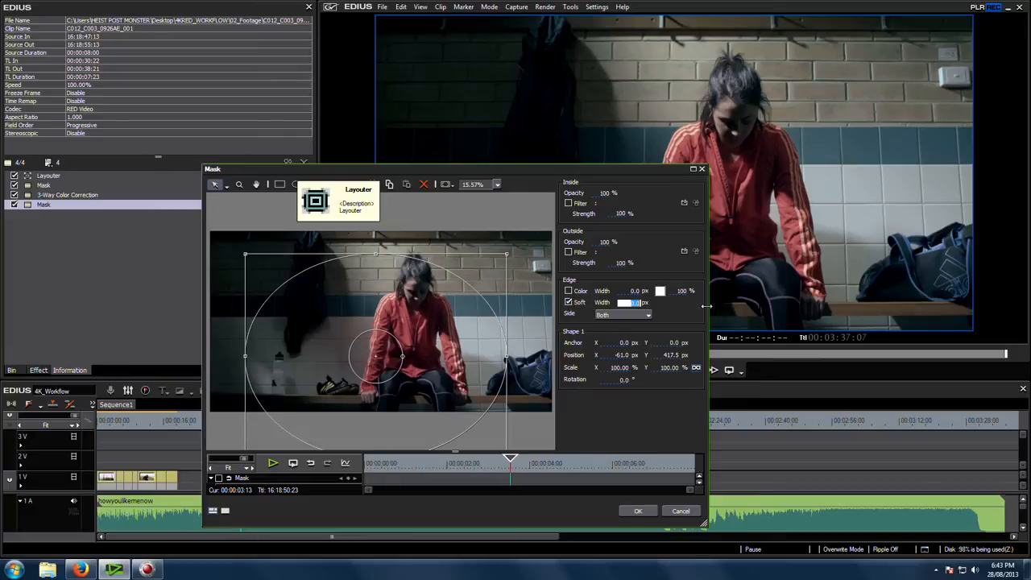
pyautogui.write('450')
# Enable the filter inside the mask and assign Sharpness to it.
pyautogui.click(569, 203)
pyautogui.click(683, 204)
pyautogui.click(407, 221)
pyautogui.scroll(-8, 462, 287)
pyautogui.scroll(-2, 448, 326)
pyautogui.click(447, 325)
pyautogui.click(447, 299)
pyautogui.click(488, 368)
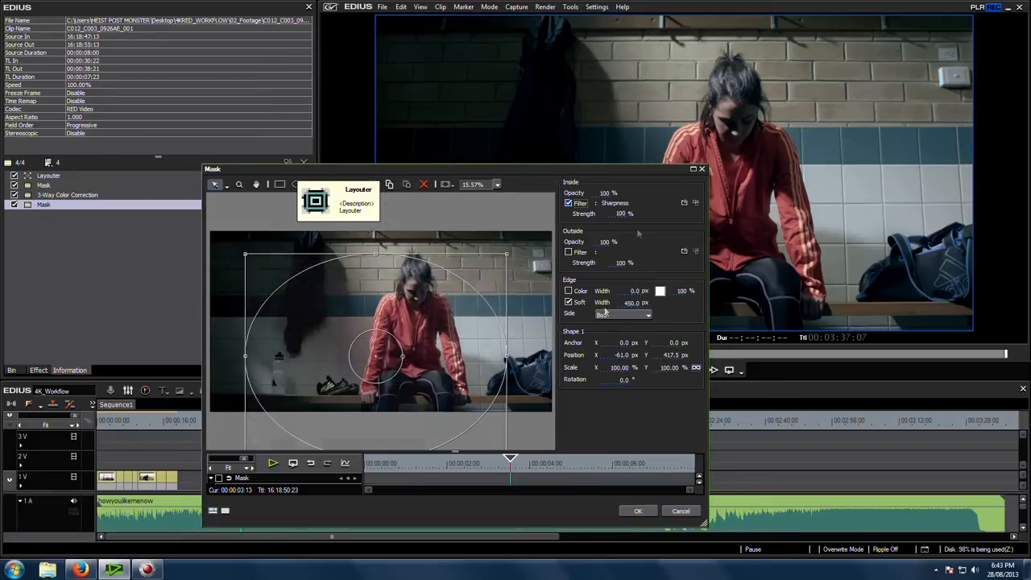
# Set the inside Sharpness filter to 25 and accept it.
pyautogui.click(694, 204)
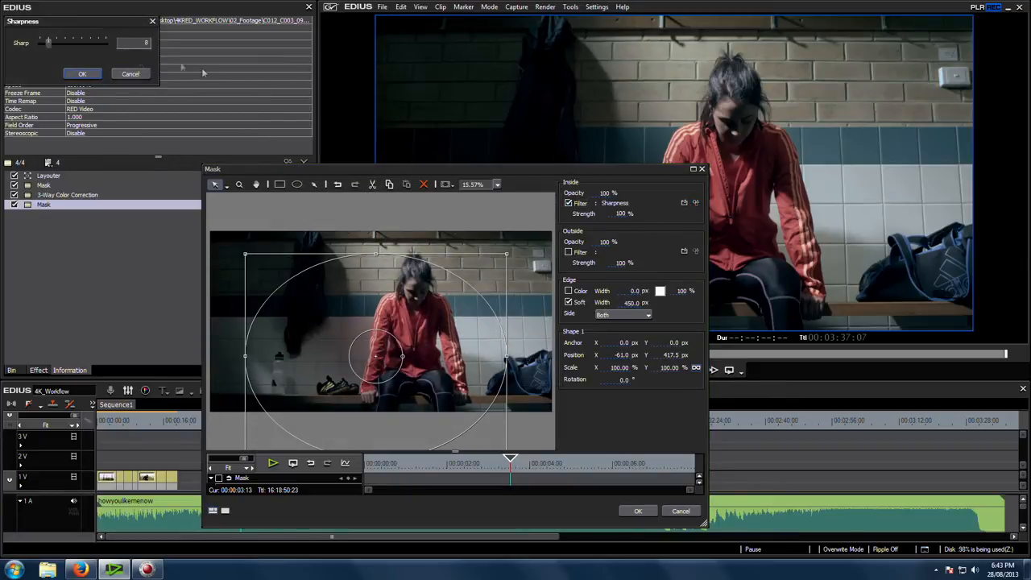
pyautogui.moveTo(71, 21); pyautogui.dragTo(381, 218)
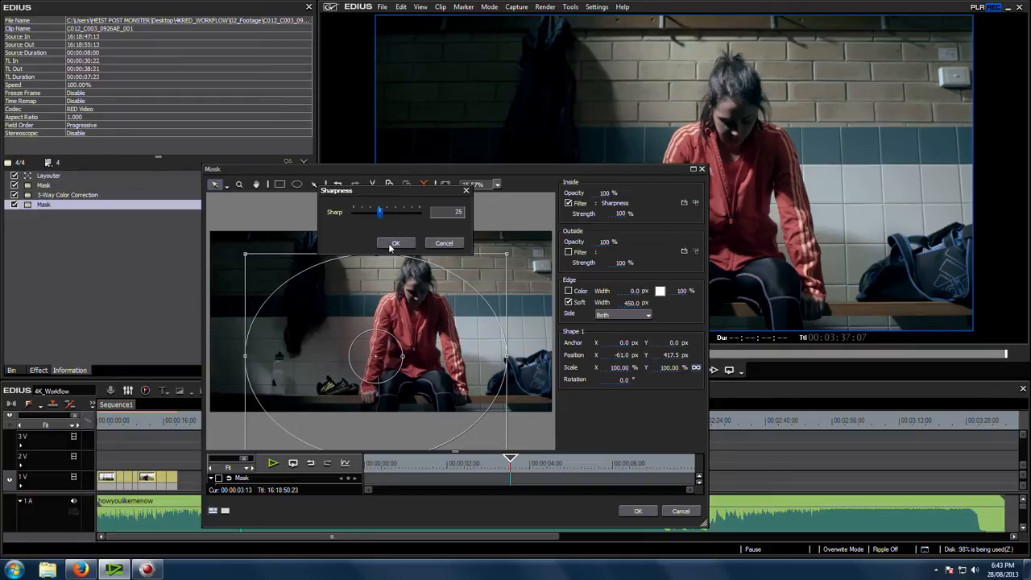
pyautogui.click(391, 245)
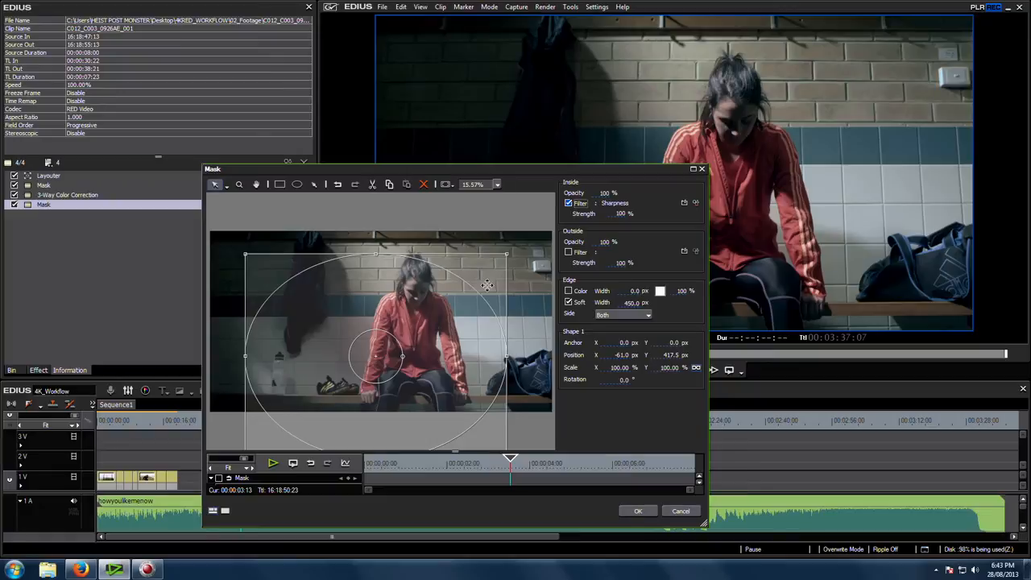
# Set the mask's soft edge width to 800 px and assign Gaussian Blur as the outside filter.
pyautogui.click(629, 304)
pyautogui.write('300')
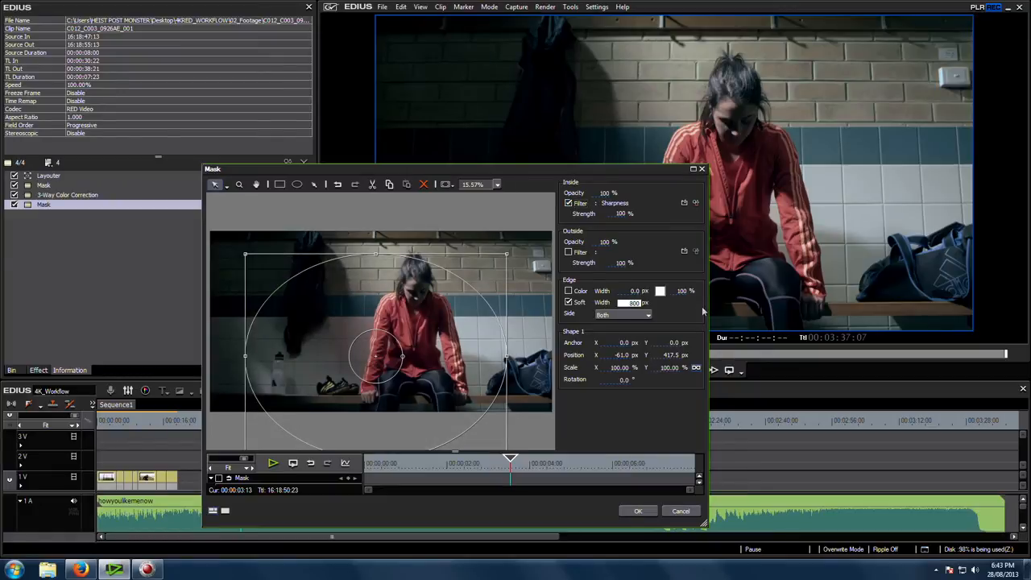
pyautogui.click(573, 253)
pyautogui.click(683, 251)
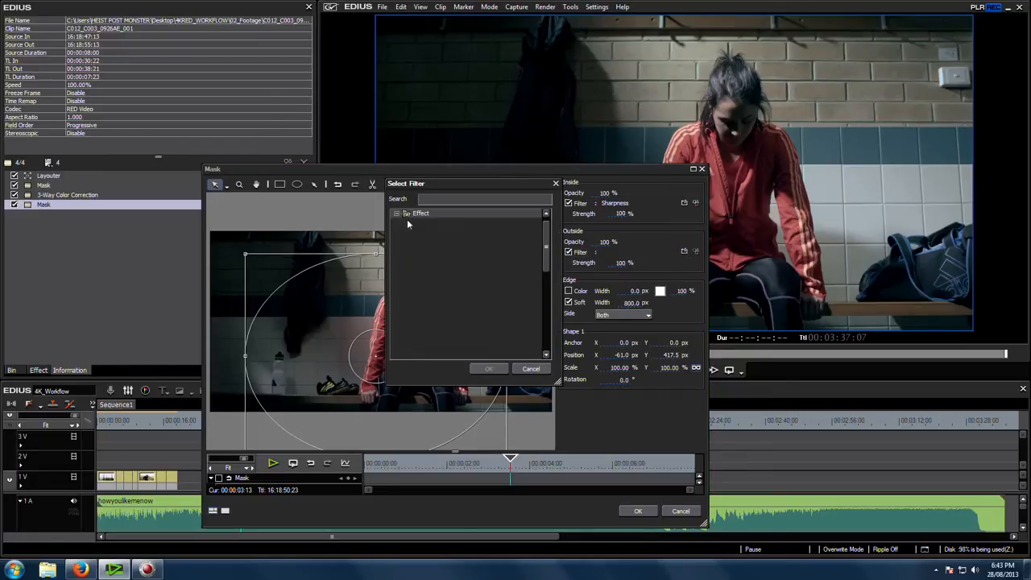
pyautogui.moveTo(546, 251); pyautogui.dragTo(544, 328)
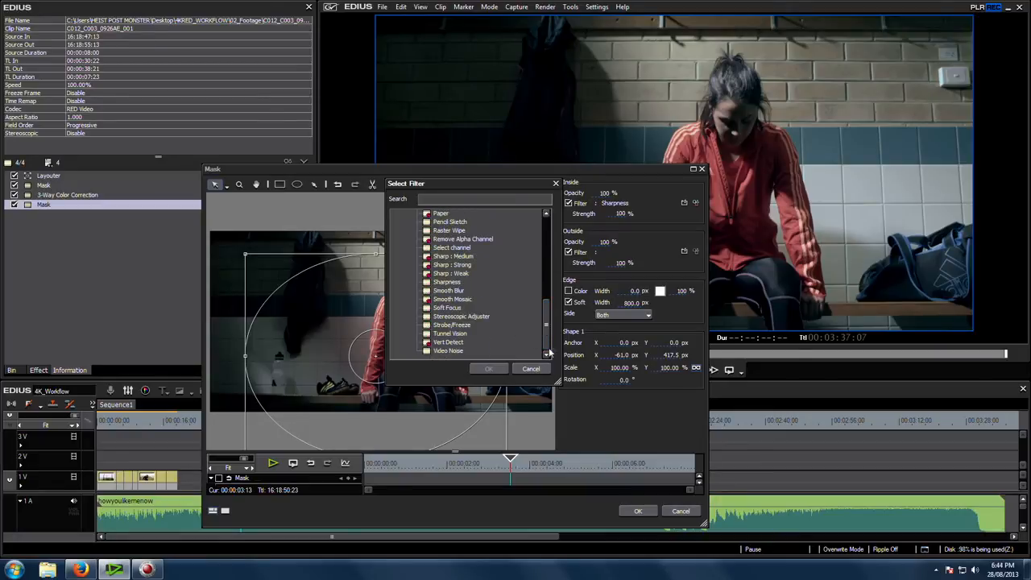
pyautogui.moveTo(548, 346); pyautogui.dragTo(548, 296)
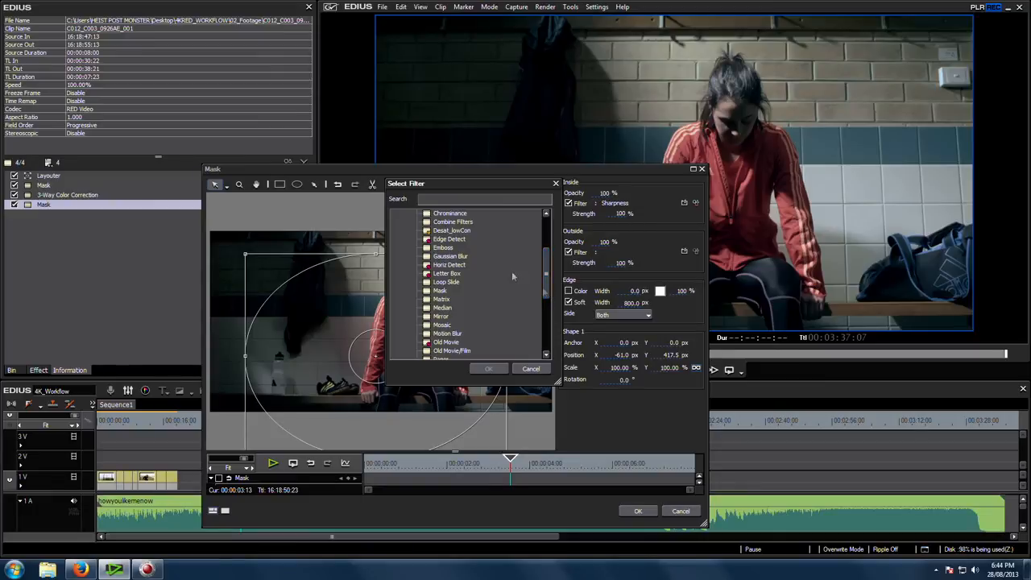
pyautogui.click(453, 256)
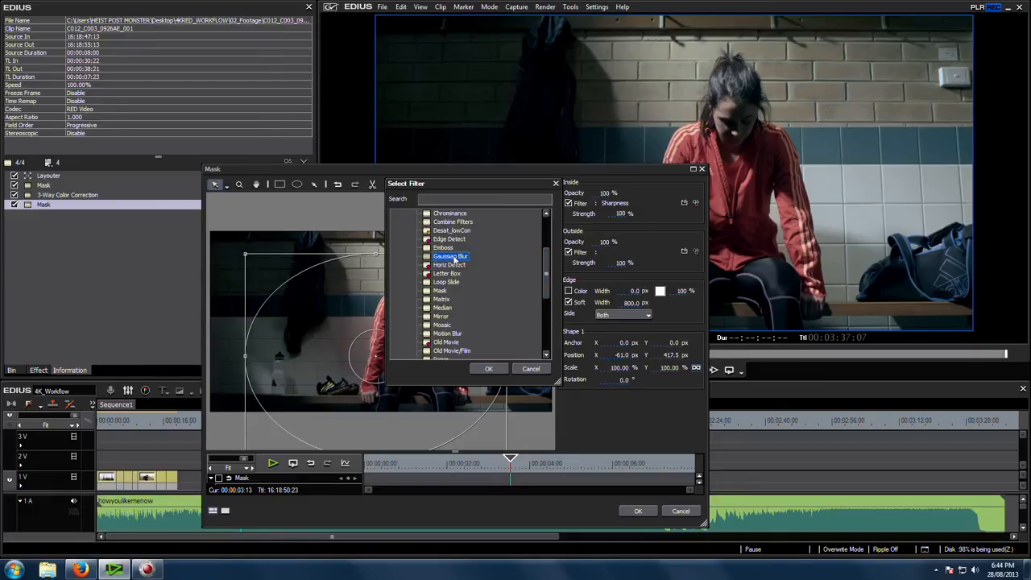
pyautogui.click(489, 368)
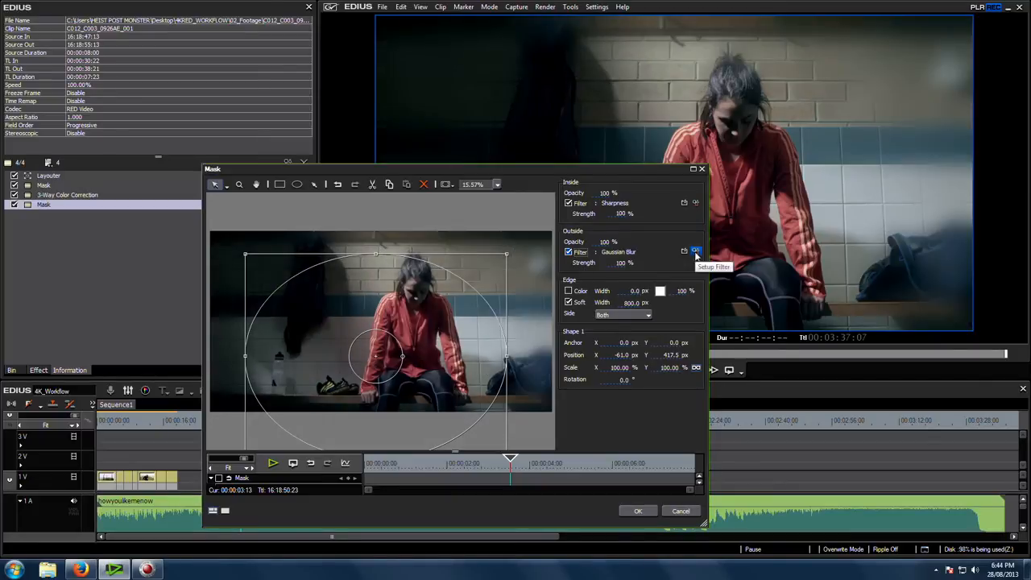
# Link the outside Gaussian Blur's horizontal and vertical amounts and reduce both to 1%.
pyautogui.click(695, 252)
pyautogui.click(284, 63)
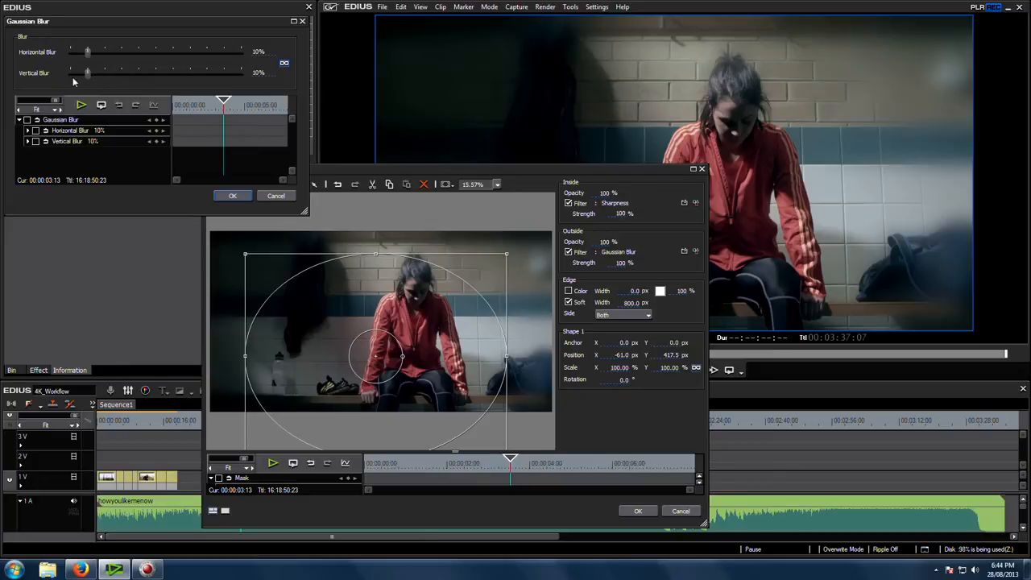
pyautogui.moveTo(87, 75)
pyautogui.mouseDown()
pyautogui.moveTo(61, 80)
pyautogui.moveTo(73, 77)
pyautogui.mouseUp()
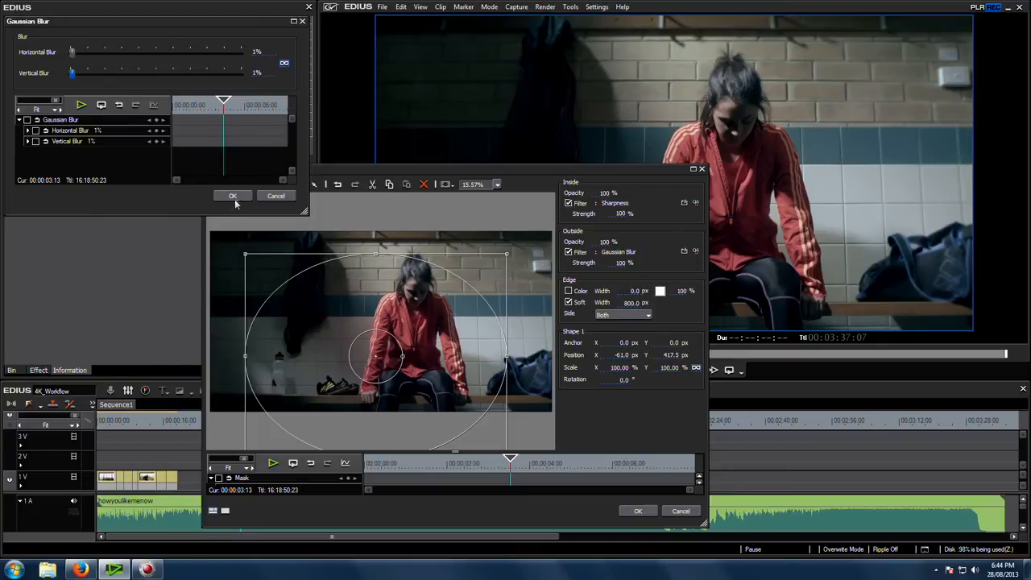
pyautogui.click(232, 196)
# Set the outside Gaussian Blur strength to 50% and accept the Mask settings.
pyautogui.moveTo(624, 167); pyautogui.dragTo(461, 119)
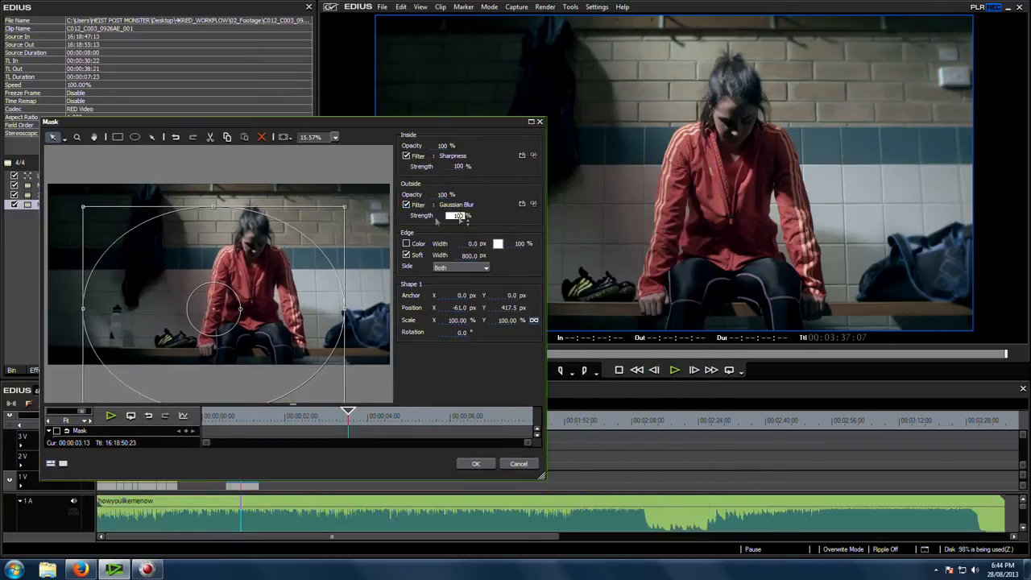
pyautogui.doubleClick(457, 216)
pyautogui.write('50')
pyautogui.click(476, 464)
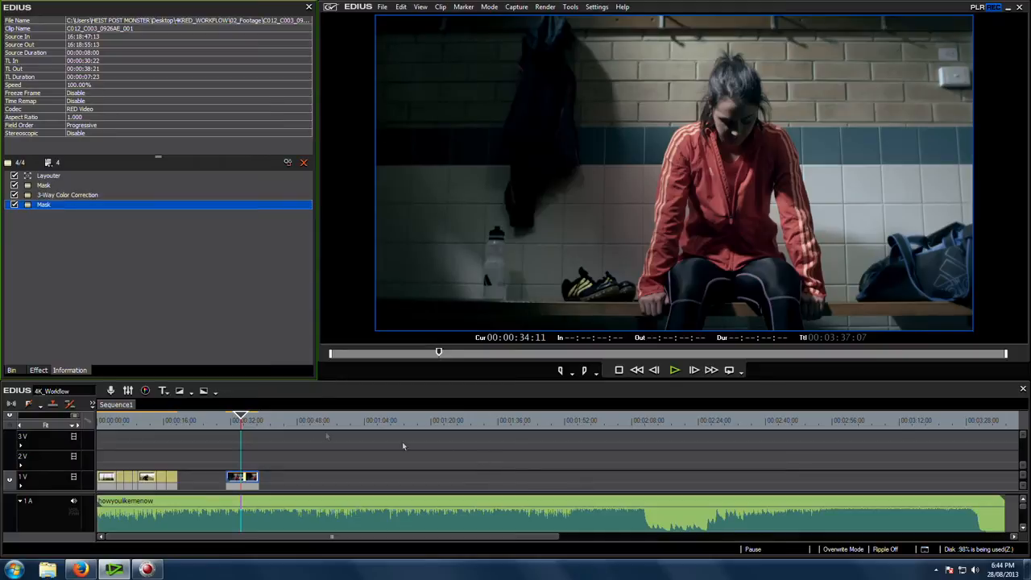
# Add a second 3-Way Color Correction filter to the locker-room clip and open its settings.
pyautogui.click(240, 422)
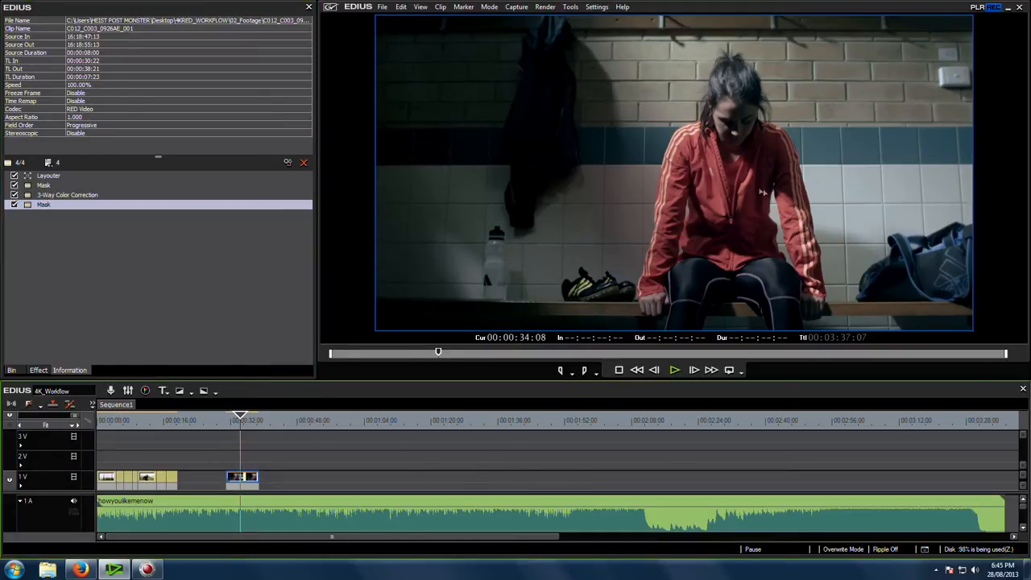
pyautogui.click(126, 286)
pyautogui.click(37, 371)
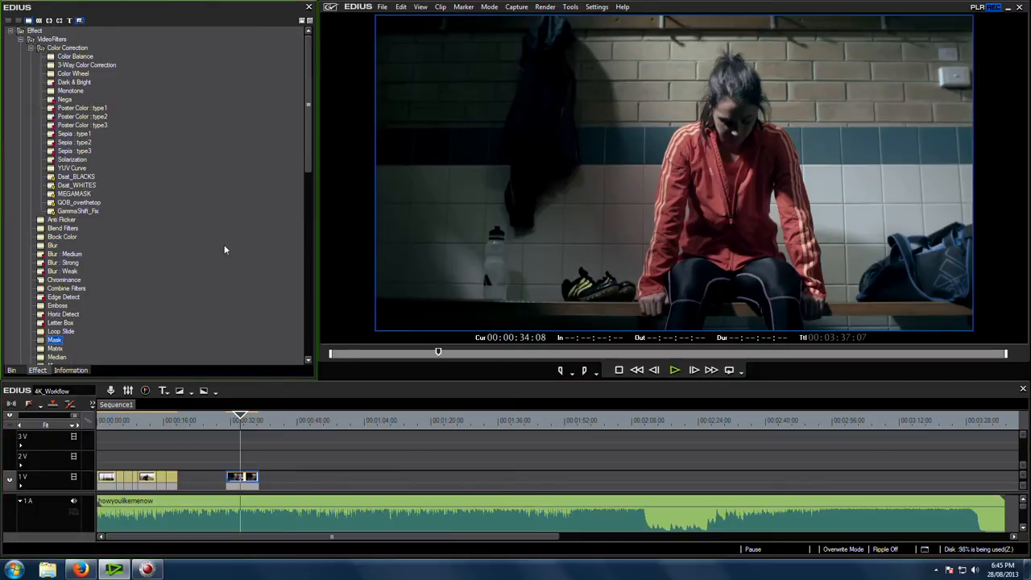
pyautogui.moveTo(80, 65); pyautogui.dragTo(246, 480)
pyautogui.doubleClick(65, 212)
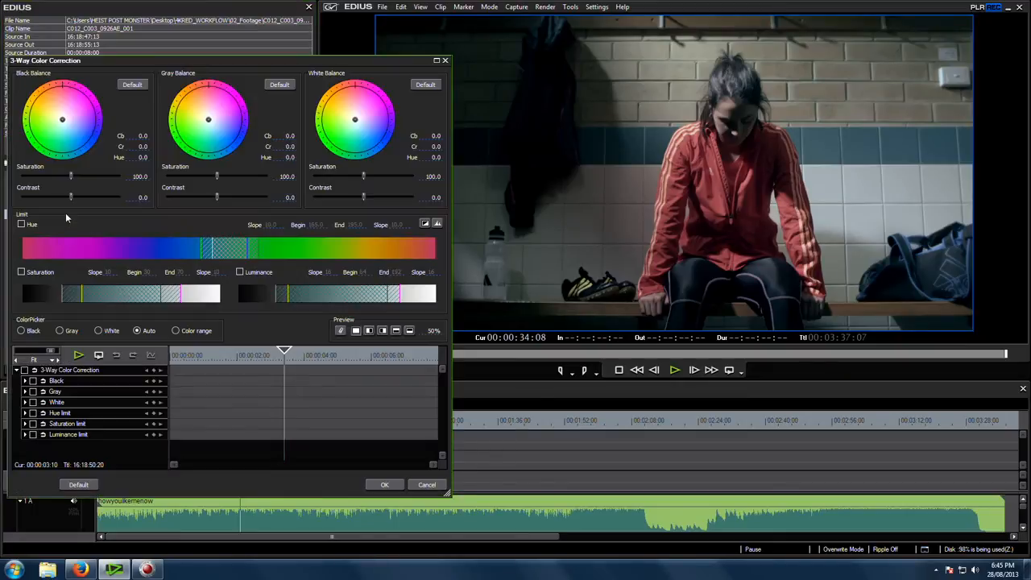
# Enable the hue, saturation and luminance limits, show the key, and sample the red jacket with the Color range picker.
pyautogui.click(184, 332)
pyautogui.click(22, 224)
pyautogui.click(22, 271)
pyautogui.click(240, 271)
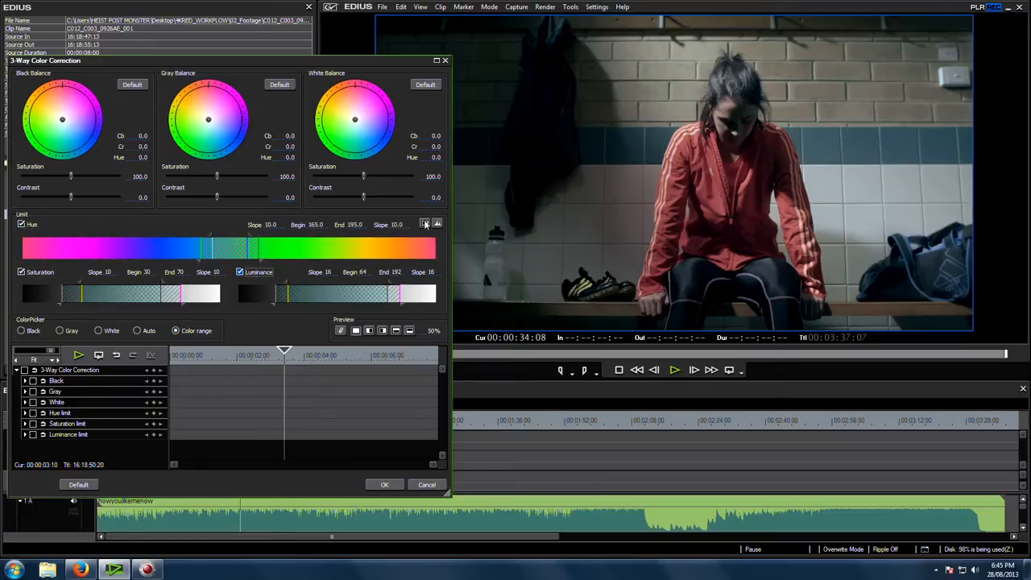
pyautogui.click(436, 225)
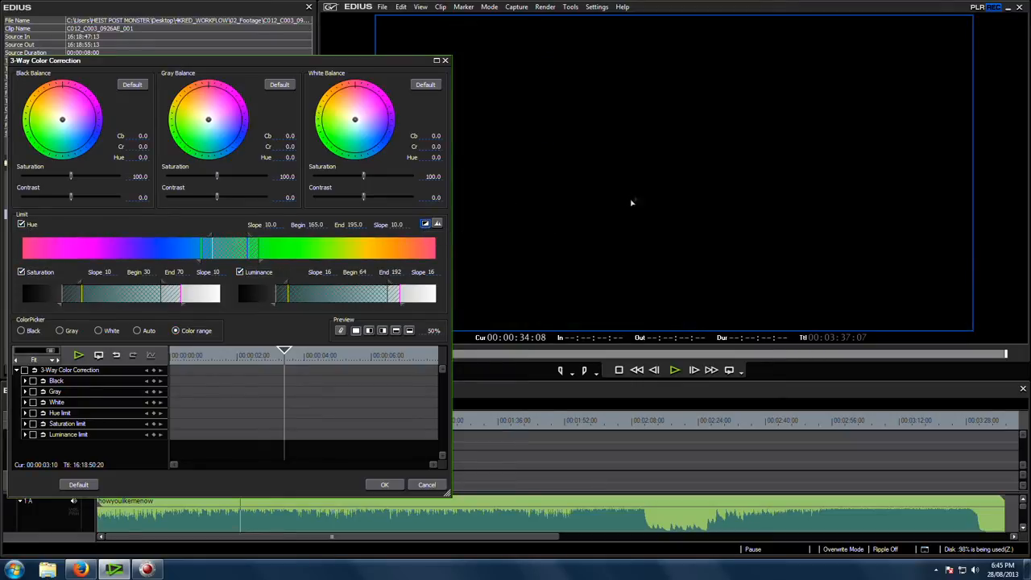
pyautogui.click(704, 192)
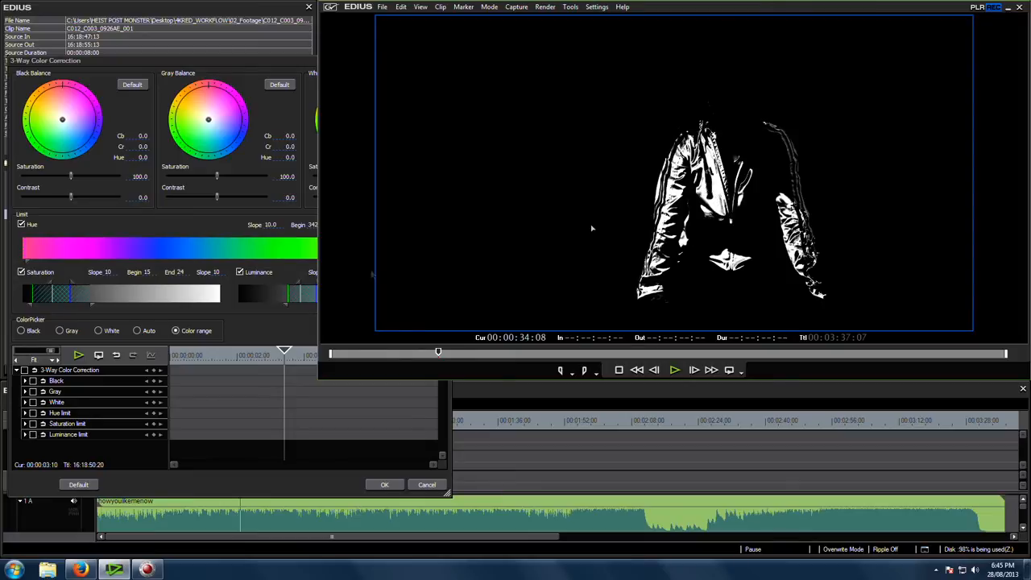
# Widen the key's hue limit to about 325 to 0, with slopes of 23 and 7.
pyautogui.click(215, 232)
pyautogui.moveTo(401, 266); pyautogui.dragTo(363, 265)
pyautogui.moveTo(416, 237)
pyautogui.mouseDown()
pyautogui.moveTo(390, 237)
pyautogui.moveTo(432, 236)
pyautogui.moveTo(413, 252)
pyautogui.mouseUp()
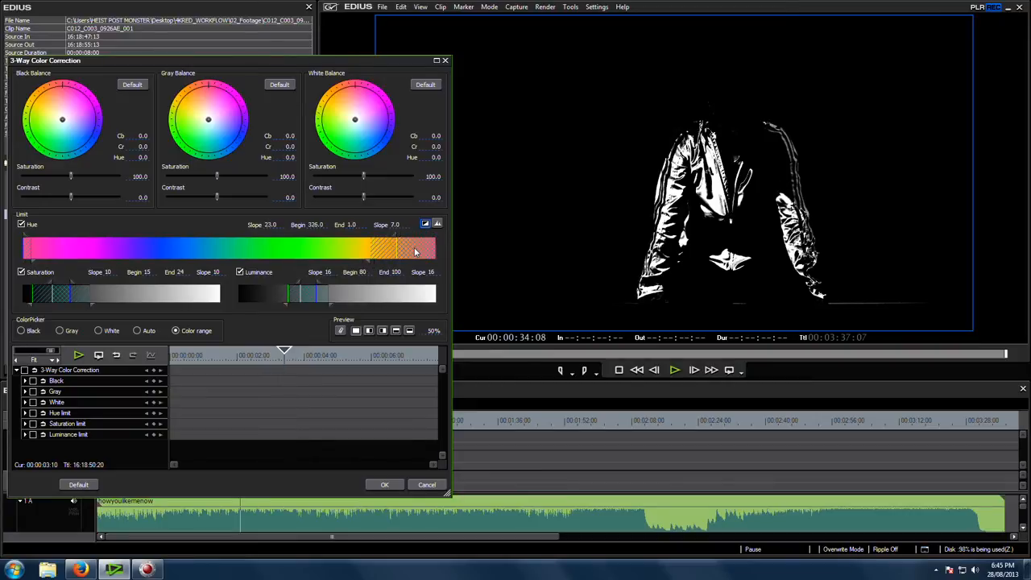
# Widen the key's luminance limit to 60 to 125, softening its slopes to about 46 and 52.
pyautogui.moveTo(330, 306); pyautogui.dragTo(386, 304)
pyautogui.moveTo(287, 307)
pyautogui.mouseDown()
pyautogui.moveTo(259, 307)
pyautogui.moveTo(295, 283)
pyautogui.moveTo(284, 282)
pyautogui.mouseUp()
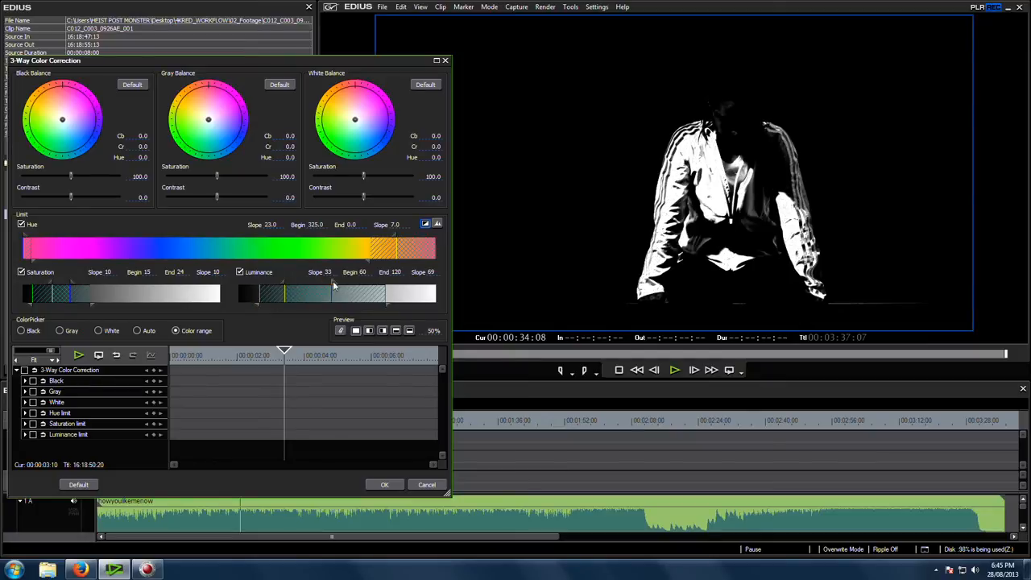
pyautogui.moveTo(332, 282); pyautogui.dragTo(337, 283)
pyautogui.moveTo(385, 305); pyautogui.dragTo(376, 309)
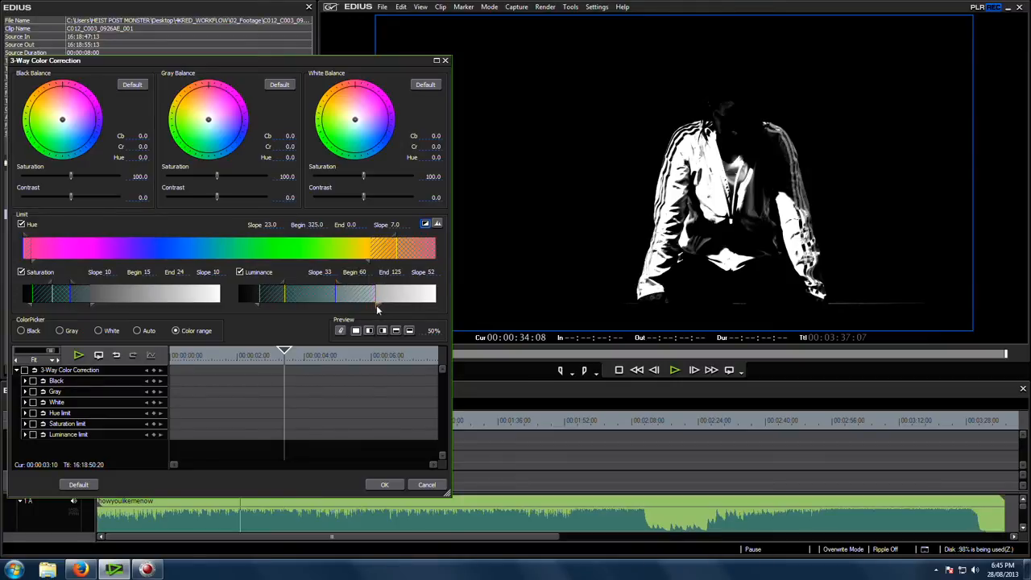
pyautogui.moveTo(260, 307)
pyautogui.mouseDown()
pyautogui.moveTo(268, 308)
pyautogui.moveTo(236, 306)
pyautogui.moveTo(248, 307)
pyautogui.mouseUp()
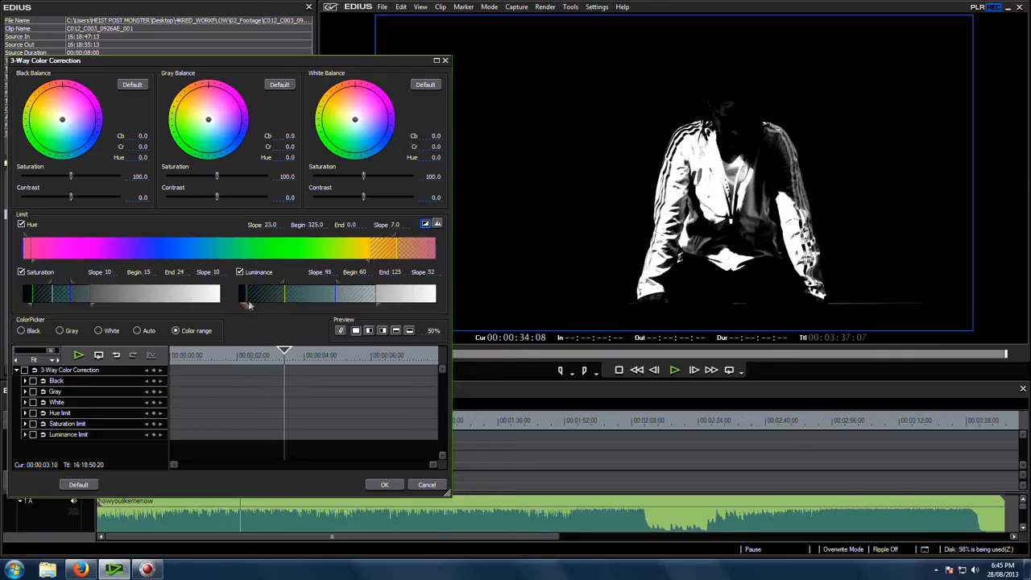
# Hide the key preview, shift the gray balance slightly toward magenta-red, and accept the color correction.
pyautogui.click(425, 224)
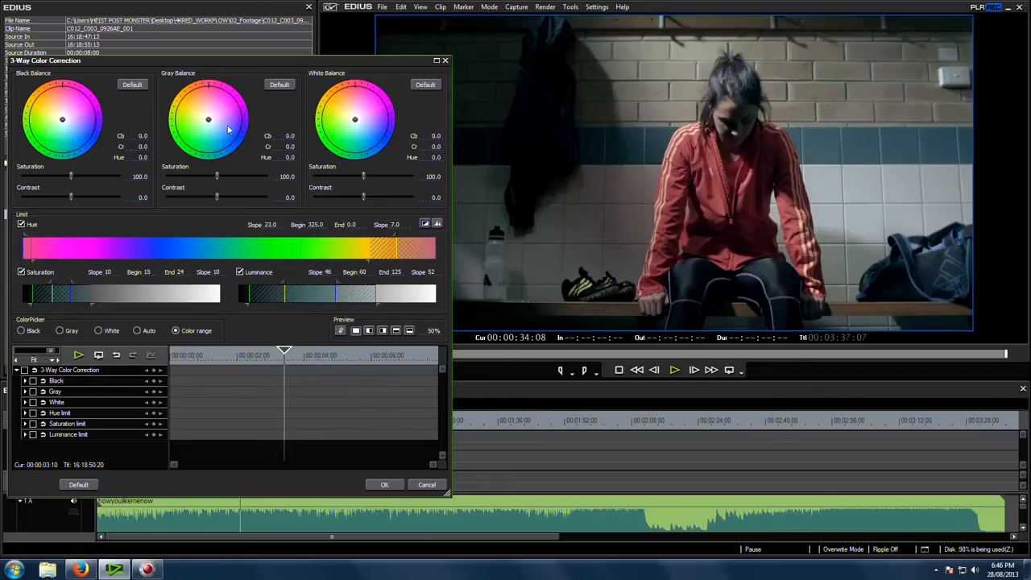
pyautogui.moveTo(208, 119); pyautogui.dragTo(212, 114)
pyautogui.click(383, 484)
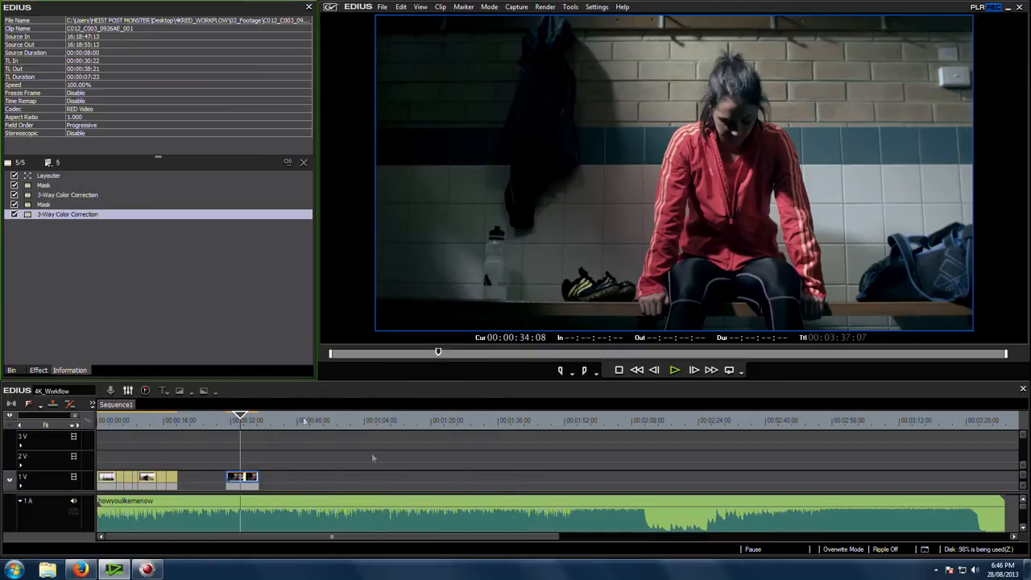
# Play and scrub the locker-room clip to about 00:00:36:18 to review the jacket's color correction.
pyautogui.press('space')
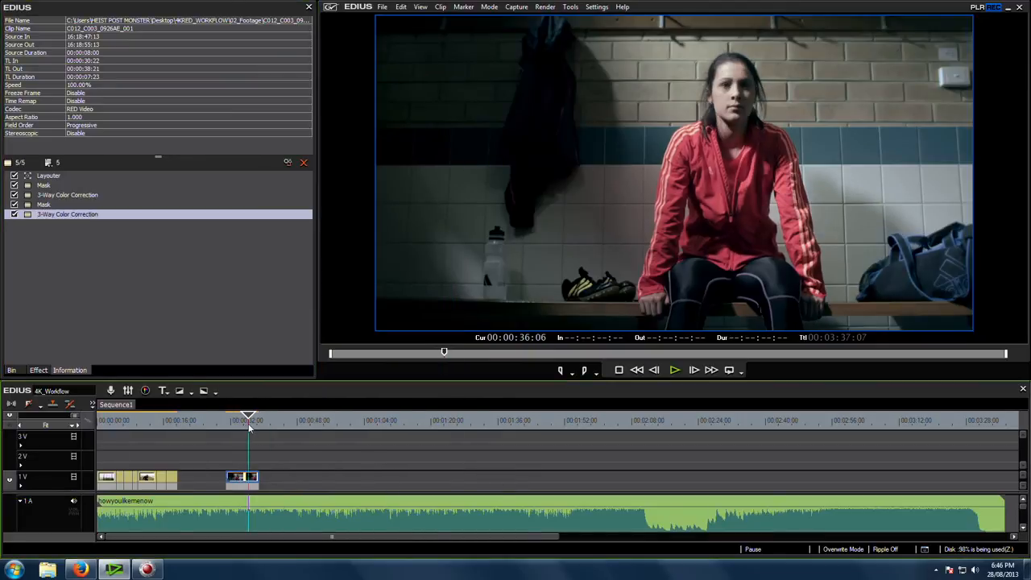
pyautogui.moveTo(250, 428); pyautogui.dragTo(251, 427)
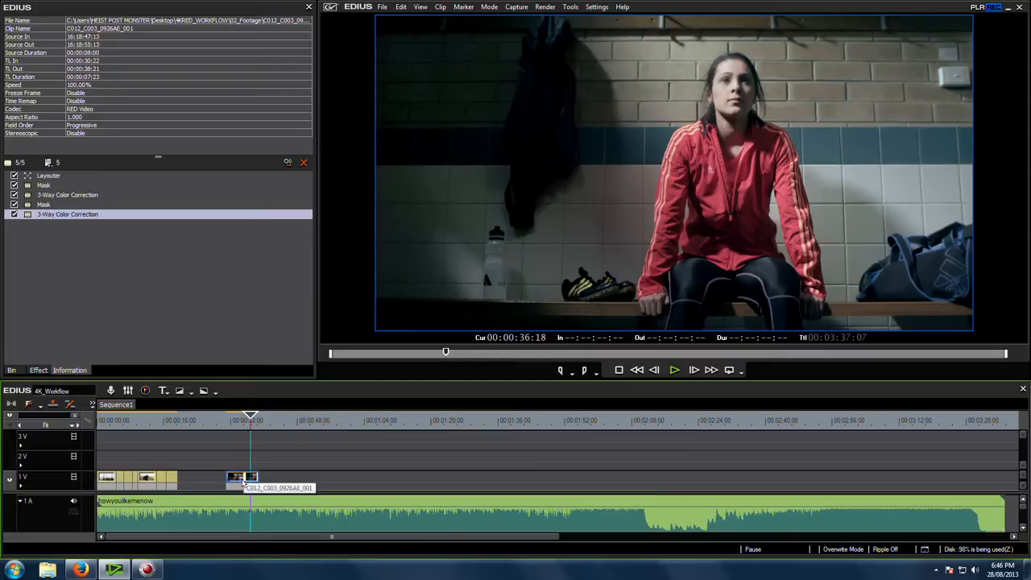
pyautogui.moveTo(150, 574)
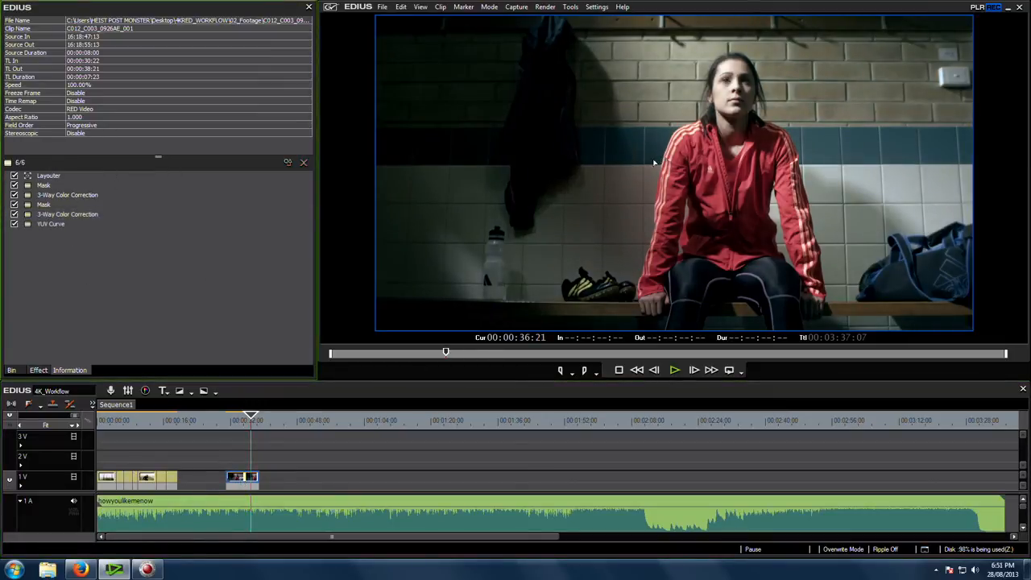
# Add another Mask filter to the locker-room clip and open its settings.
pyautogui.click(38, 370)
pyautogui.scroll(-5, 103, 299)
pyautogui.scroll(4, 101, 298)
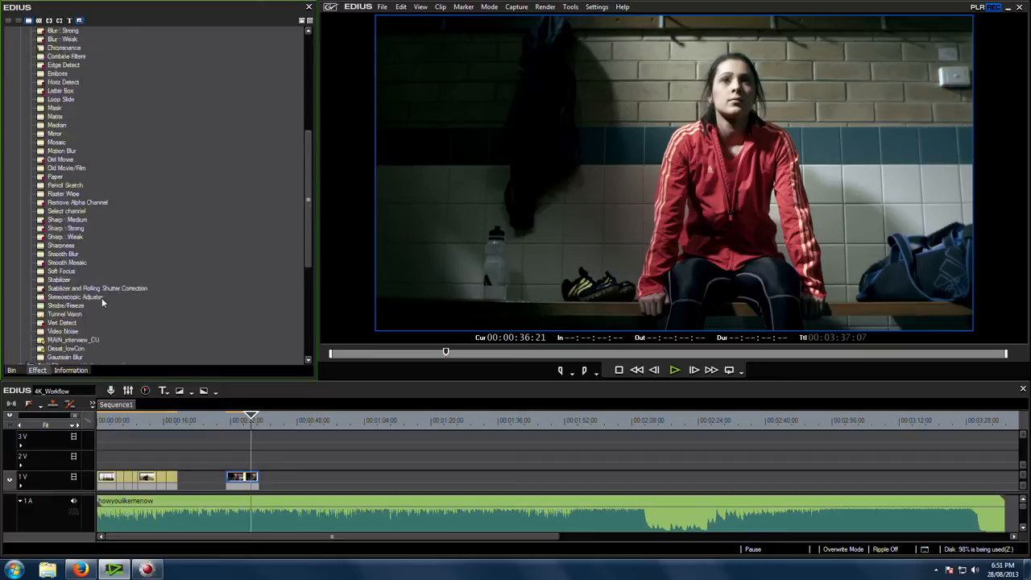
pyautogui.moveTo(54, 186); pyautogui.dragTo(240, 473)
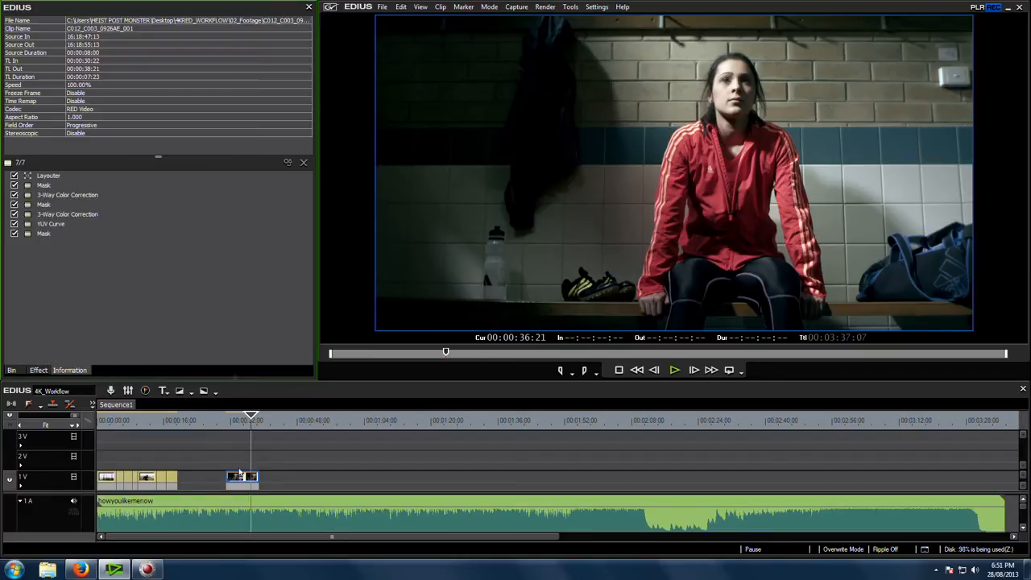
pyautogui.doubleClick(40, 234)
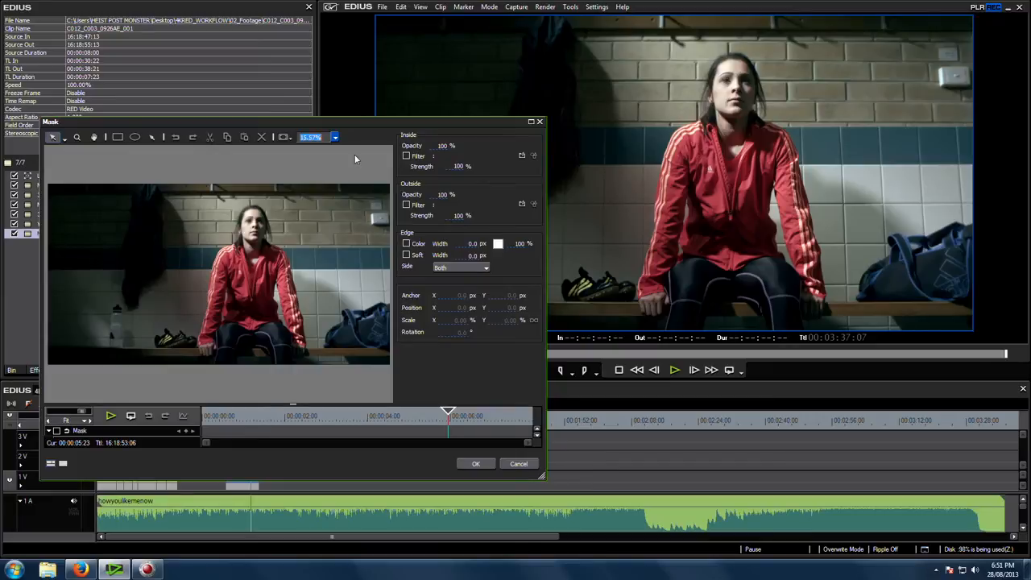
# Zoom the mask preview to 10%, draw a large rectangle mask over the image, and rotate it about 48.8°.
pyautogui.write('10')
pyautogui.press('Tab')
pyautogui.click(117, 137)
pyautogui.moveTo(190, 175)
pyautogui.mouseDown()
pyautogui.moveTo(402, 326)
pyautogui.moveTo(405, 340)
pyautogui.mouseUp()
pyautogui.moveTo(286, 264); pyautogui.dragTo(379, 242)
# Move the mask to about X 2590 px, Y -1375 px over the shot's upper-right corner and give it an 850 px soft edge.
pyautogui.click(407, 255)
pyautogui.click(471, 257)
pyautogui.write('6')
pyautogui.moveTo(337, 249); pyautogui.dragTo(327, 252)
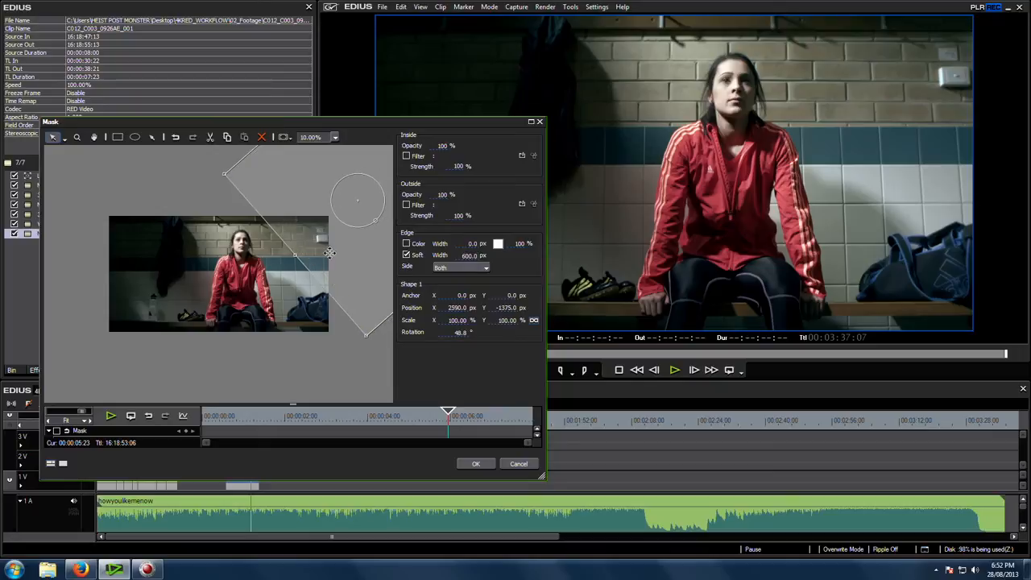
pyautogui.click(475, 256)
pyautogui.write('850')
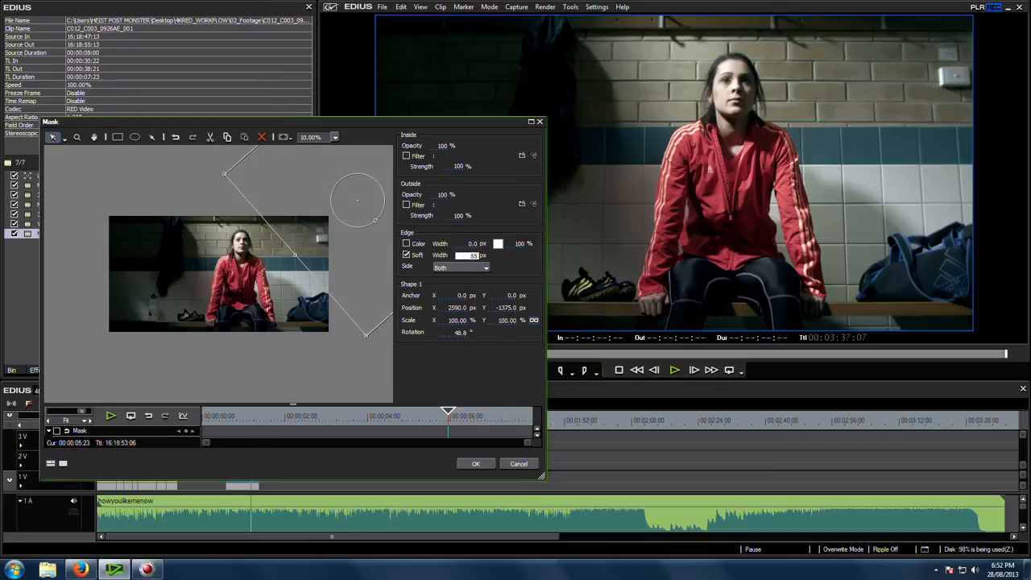
# Assign YUV Curve from the Color Correction filters as the mask's inside filter.
pyautogui.click(406, 157)
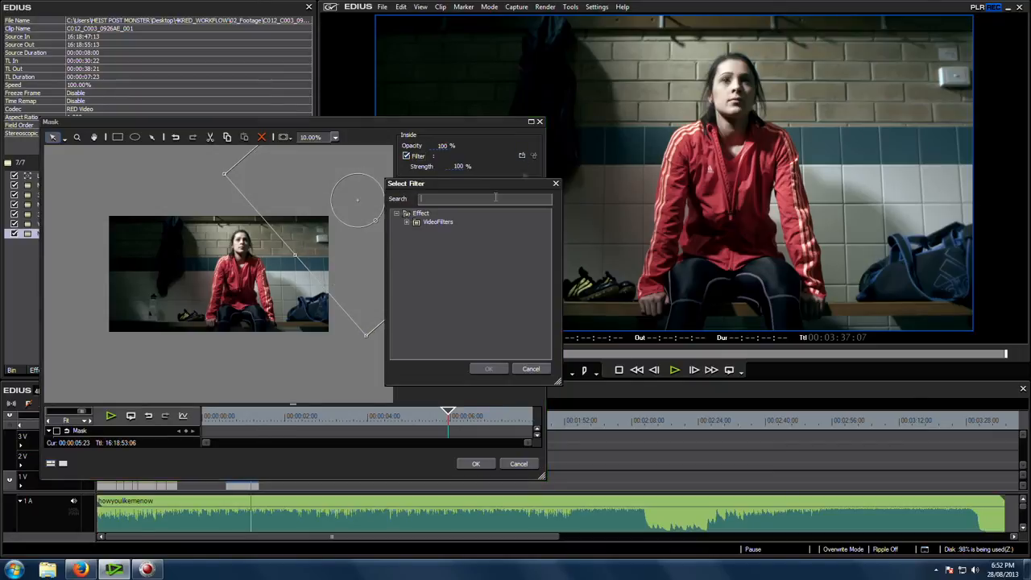
pyautogui.doubleClick(411, 224)
pyautogui.click(417, 221)
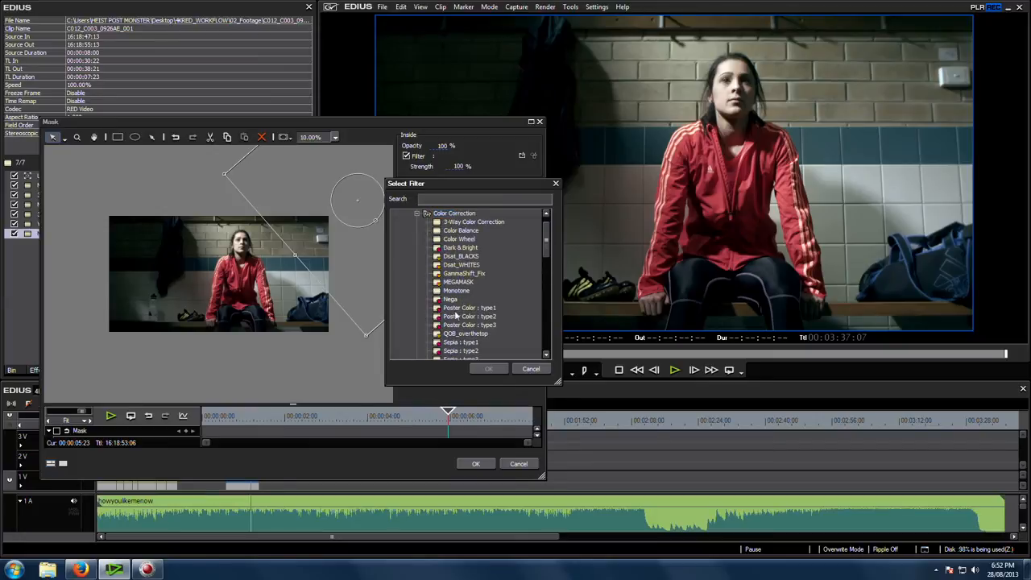
pyautogui.scroll(-3, 459, 314)
pyautogui.click(457, 299)
pyautogui.click(488, 368)
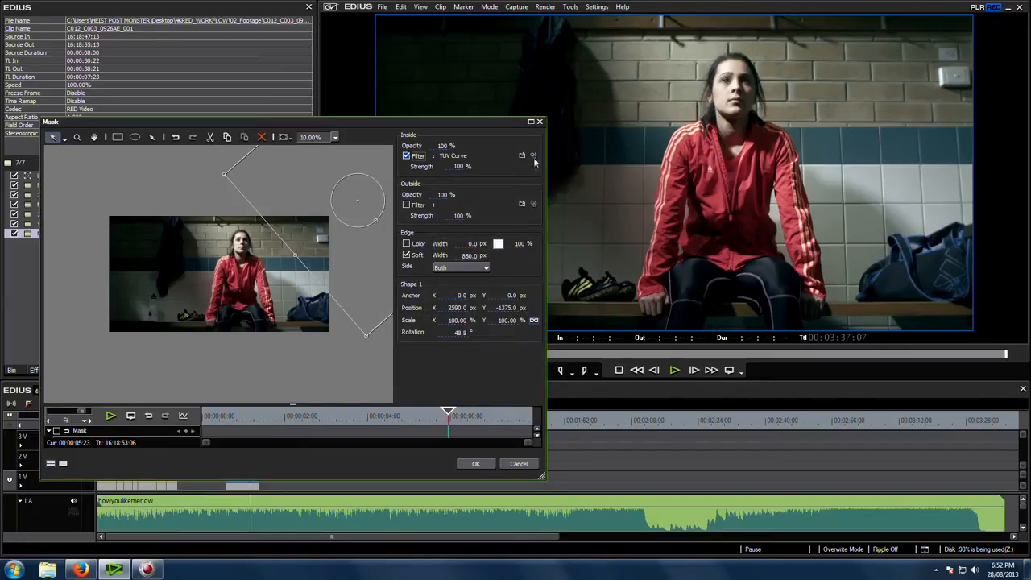
# Pull the midpoint of the inside filter's Y curve slightly down, then accept the YUV Curve and Mask settings.
pyautogui.click(533, 155)
pyautogui.moveTo(86, 252); pyautogui.dragTo(88, 260)
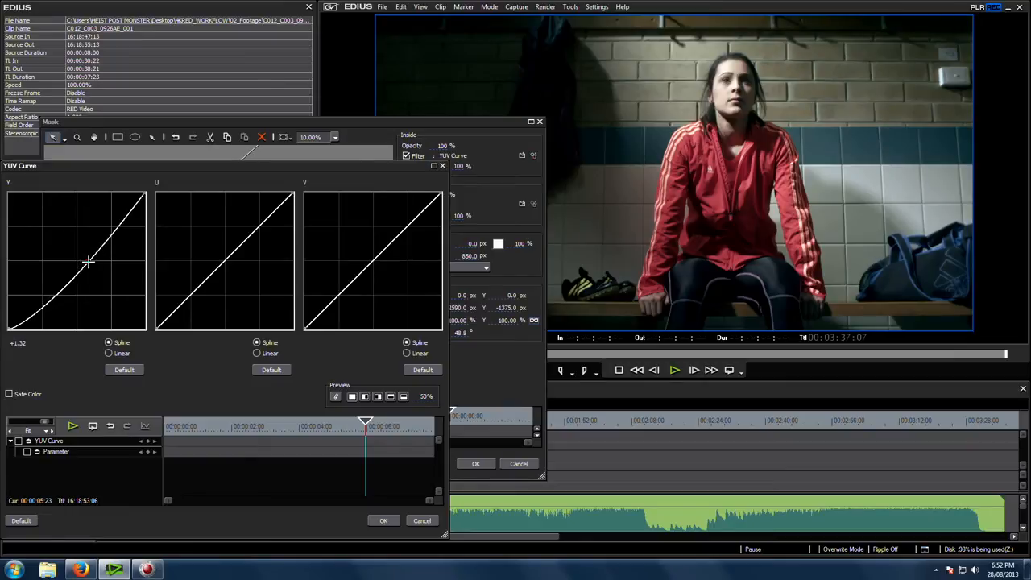
pyautogui.click(384, 521)
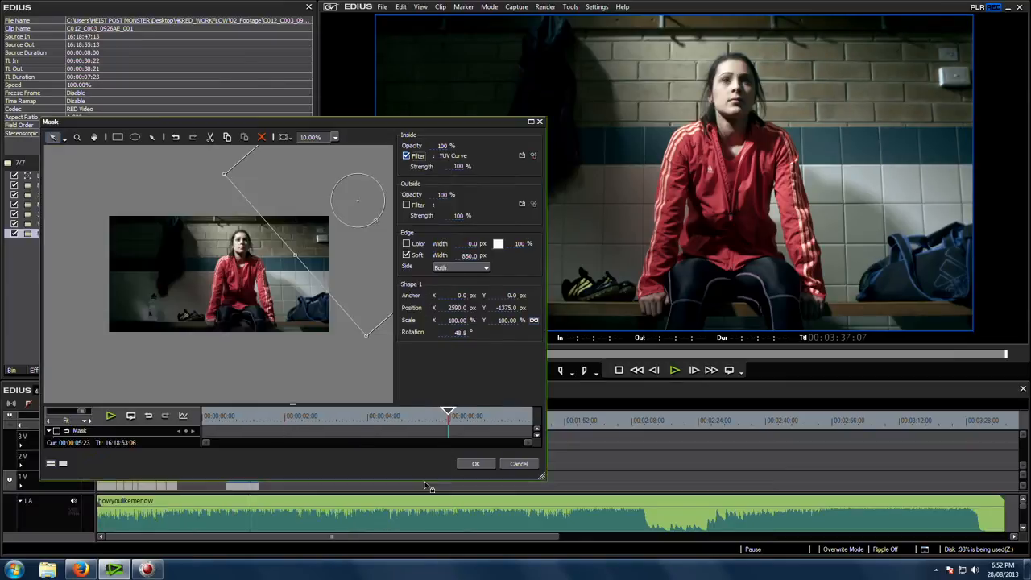
pyautogui.click(487, 465)
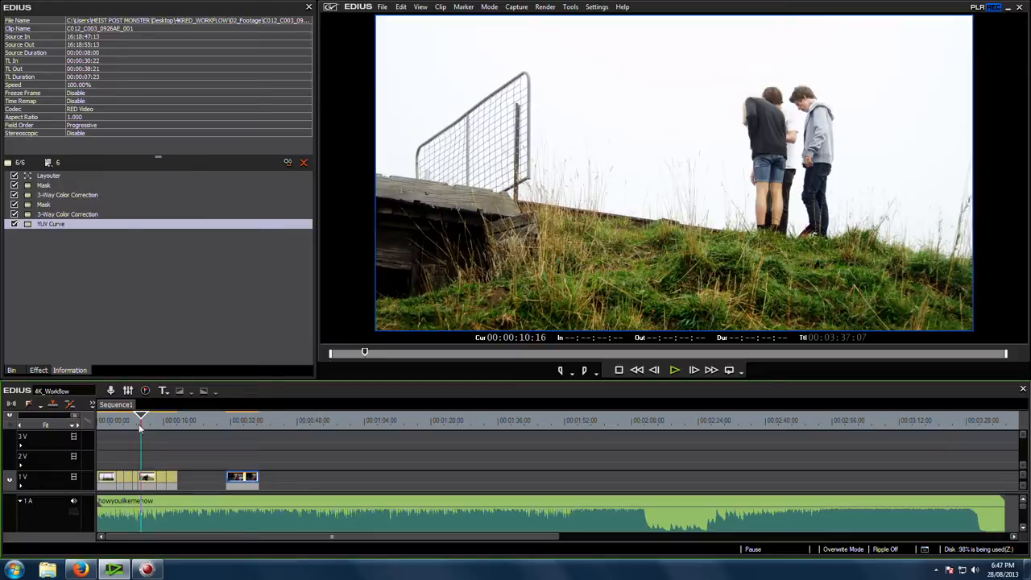
# Scrub through the outdoor clip and the locker-room clip to review the grade.
pyautogui.moveTo(138, 427); pyautogui.dragTo(161, 435)
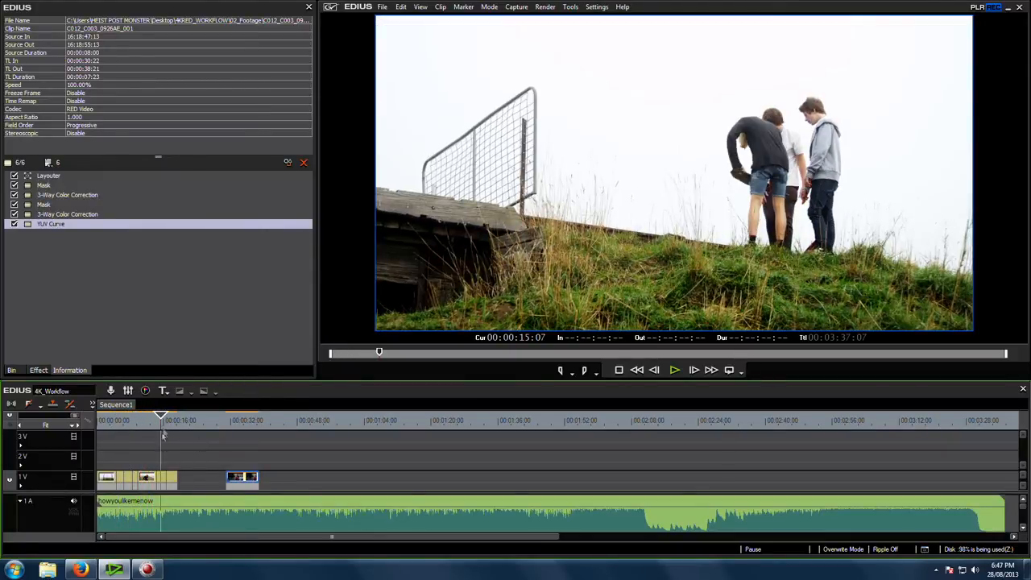
pyautogui.click(248, 420)
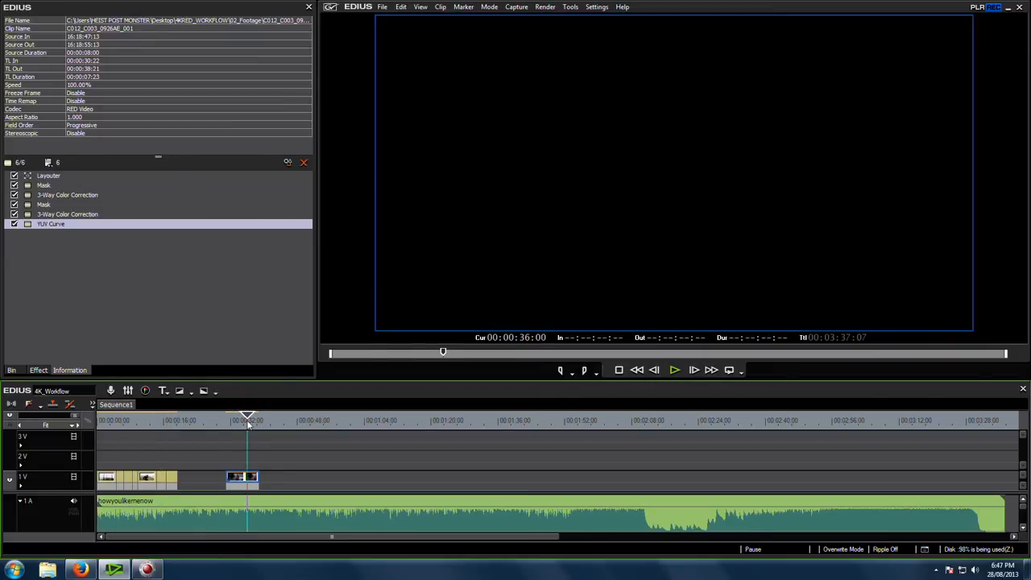
pyautogui.moveTo(247, 420); pyautogui.dragTo(250, 421)
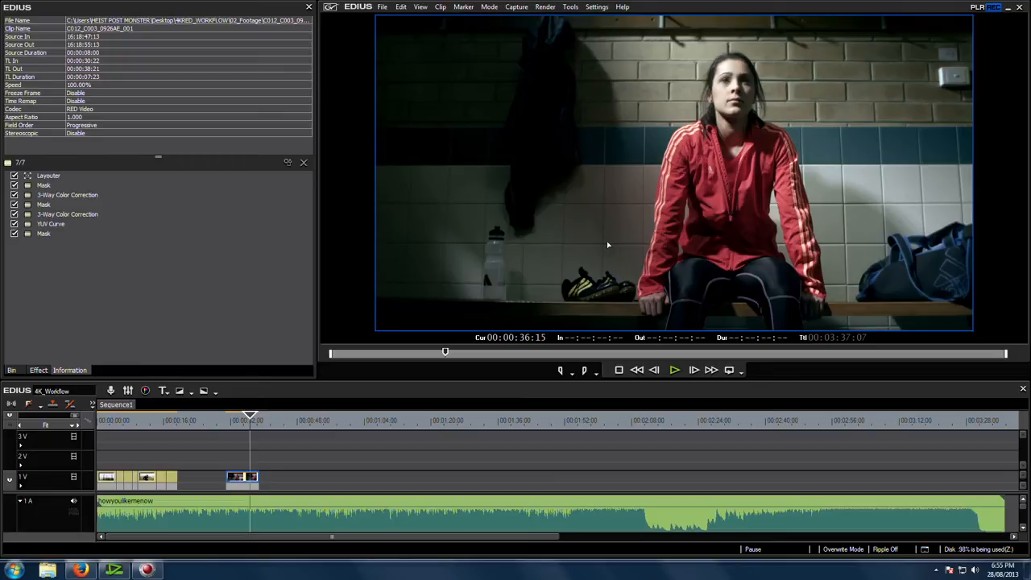
pyautogui.click(243, 424)
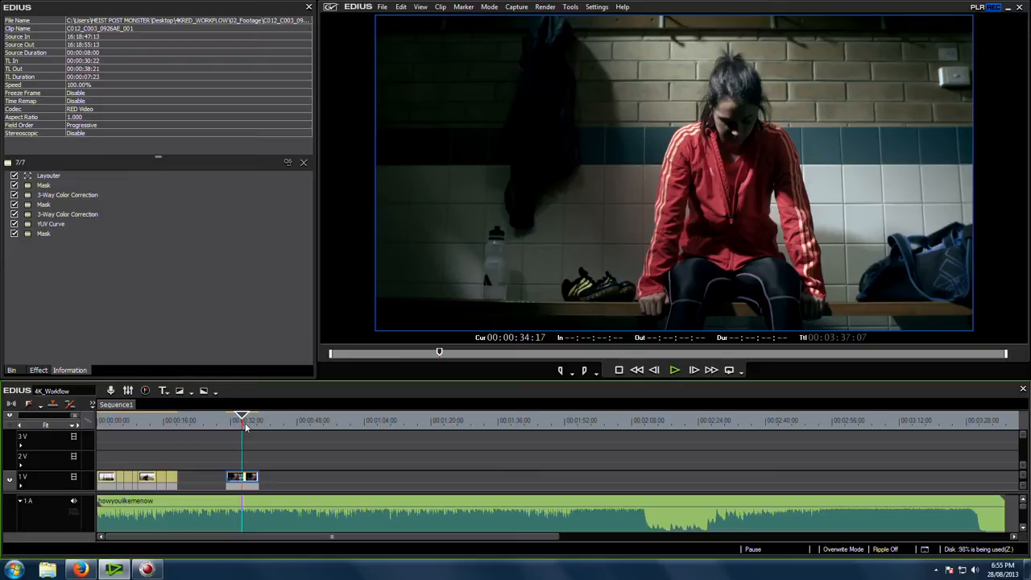
# Set in and out points around the locker-room clip and start a Print to File export.
pyautogui.press('z')
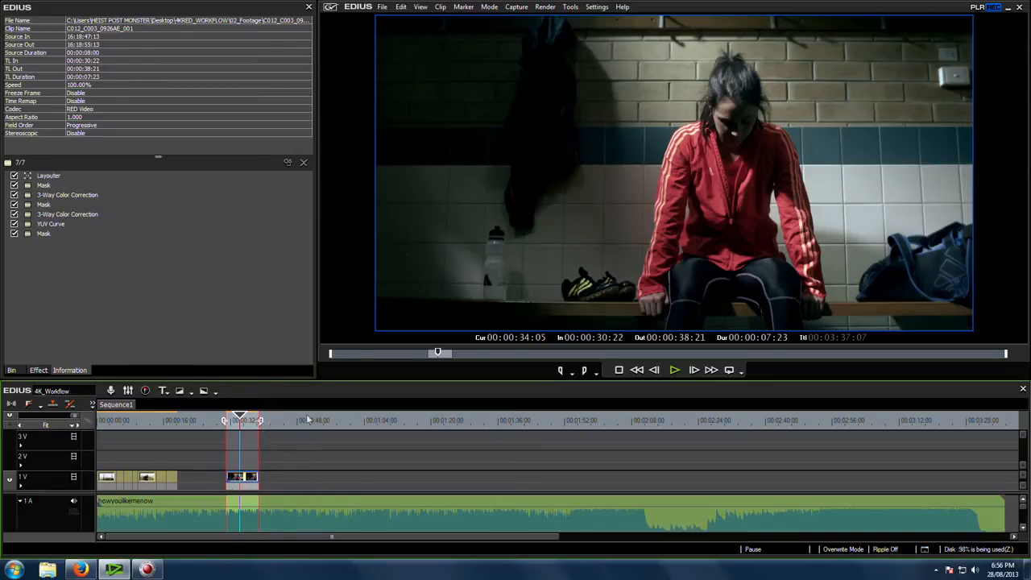
pyautogui.click(381, 9)
pyautogui.moveTo(409, 265)
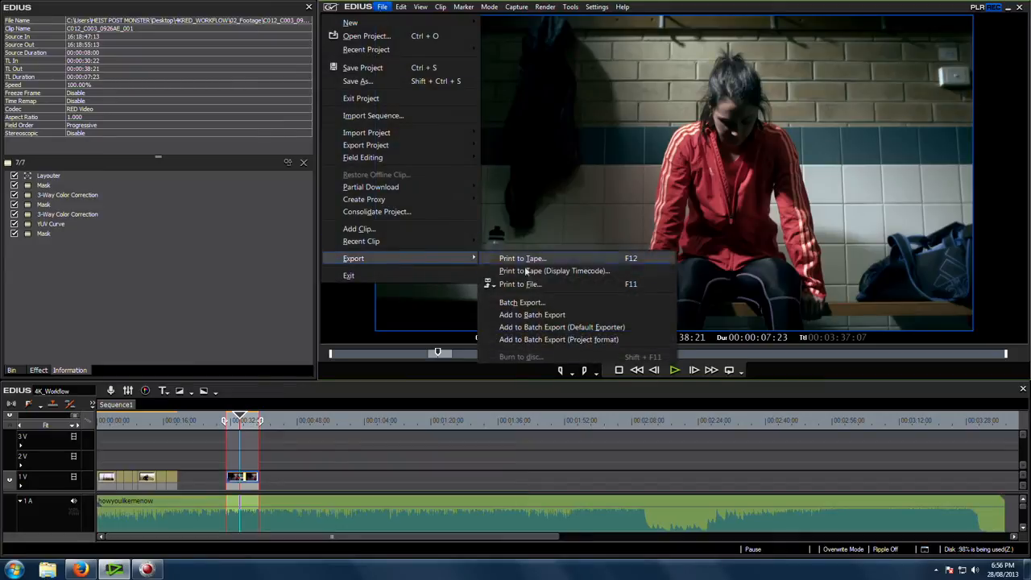
pyautogui.click(530, 283)
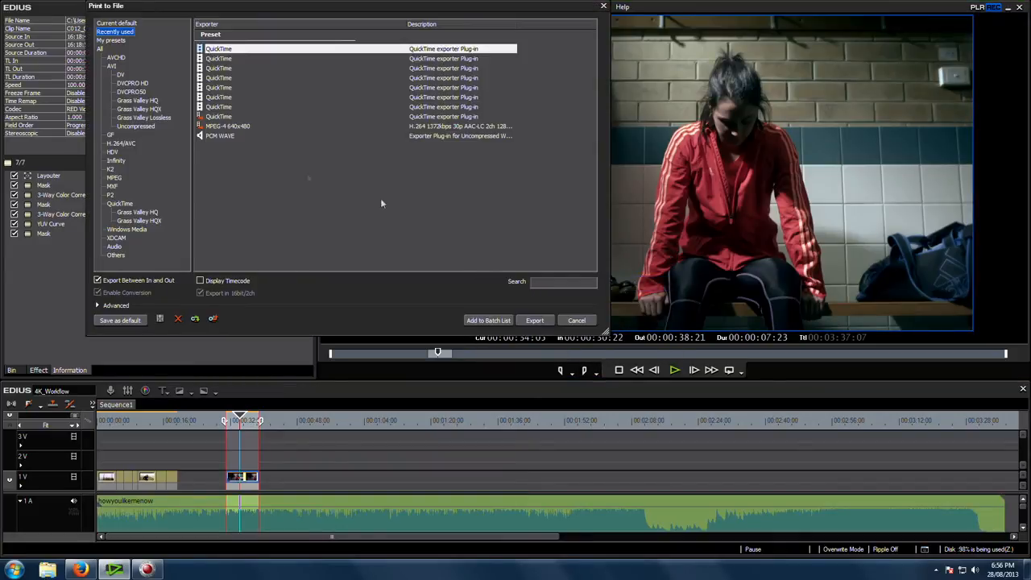
# Choose the MPEG-4 640x480 preset from the QuickTime exporters.
pyautogui.click(120, 204)
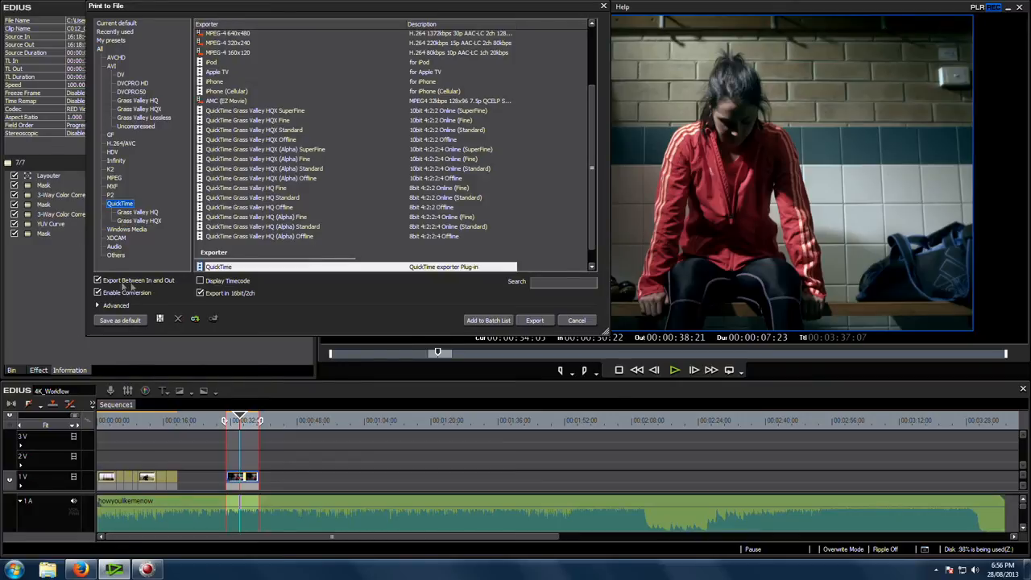
pyautogui.moveTo(597, 167); pyautogui.dragTo(598, 81)
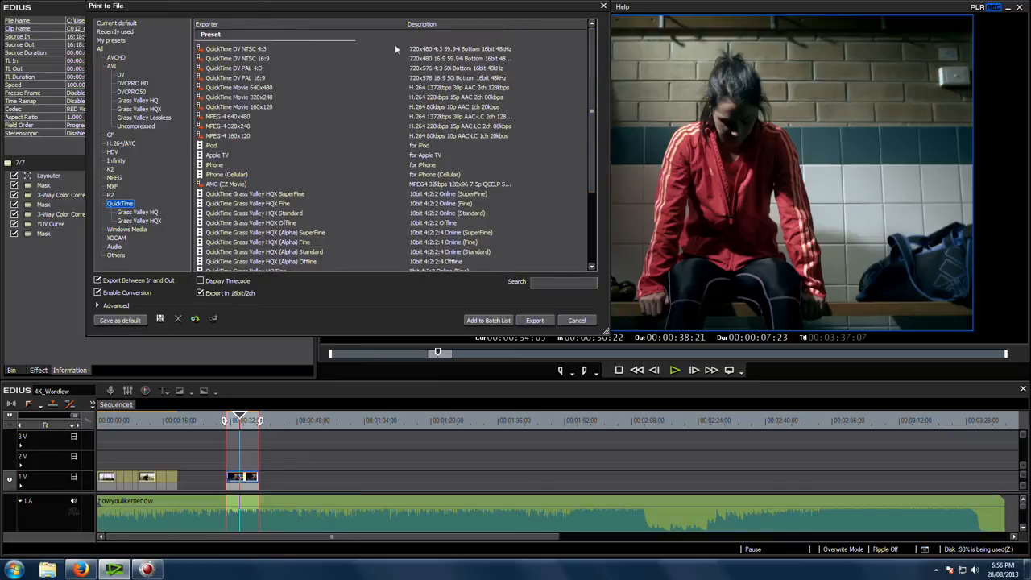
pyautogui.click(223, 117)
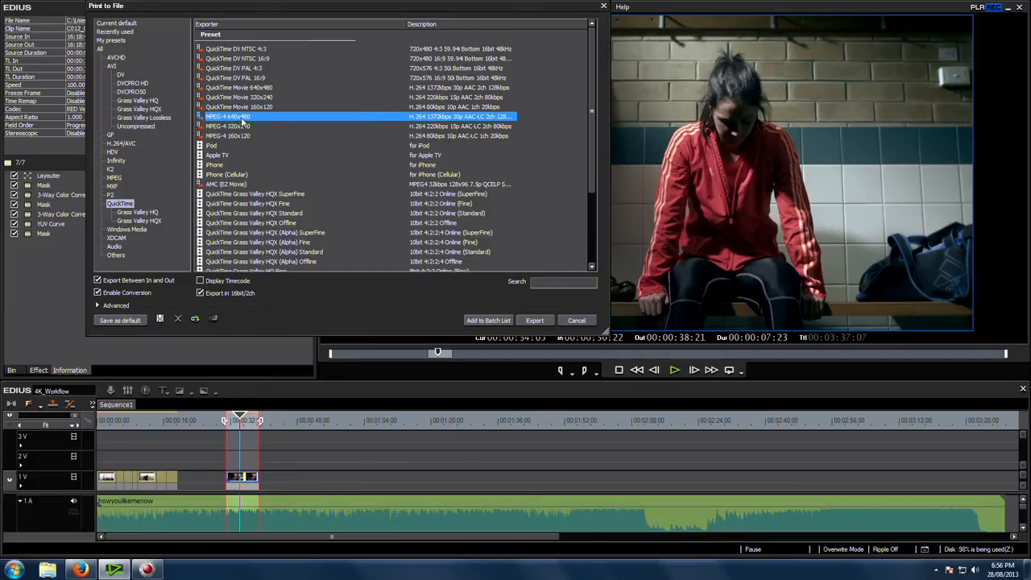
# In the advanced export settings, set the frame size to 1920 x 1080 and the aspect ratio to 16:9 Display Aspect.
pyautogui.click(97, 305)
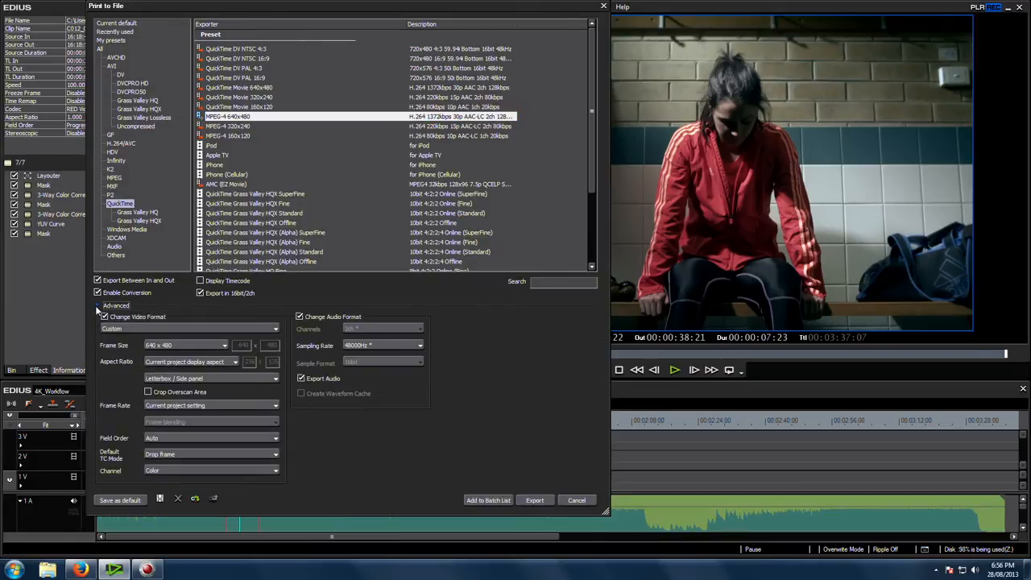
pyautogui.click(224, 345)
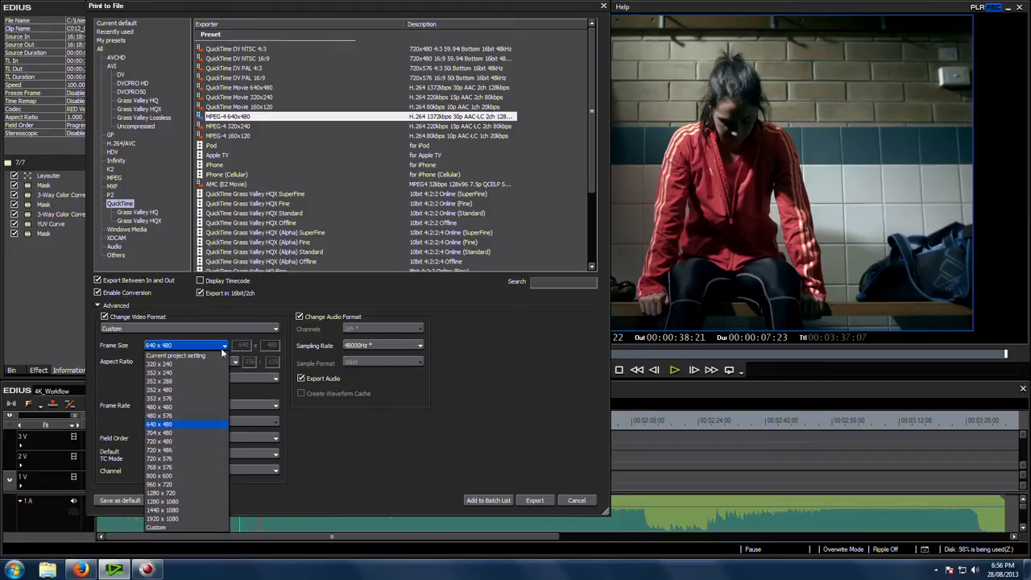
pyautogui.click(186, 528)
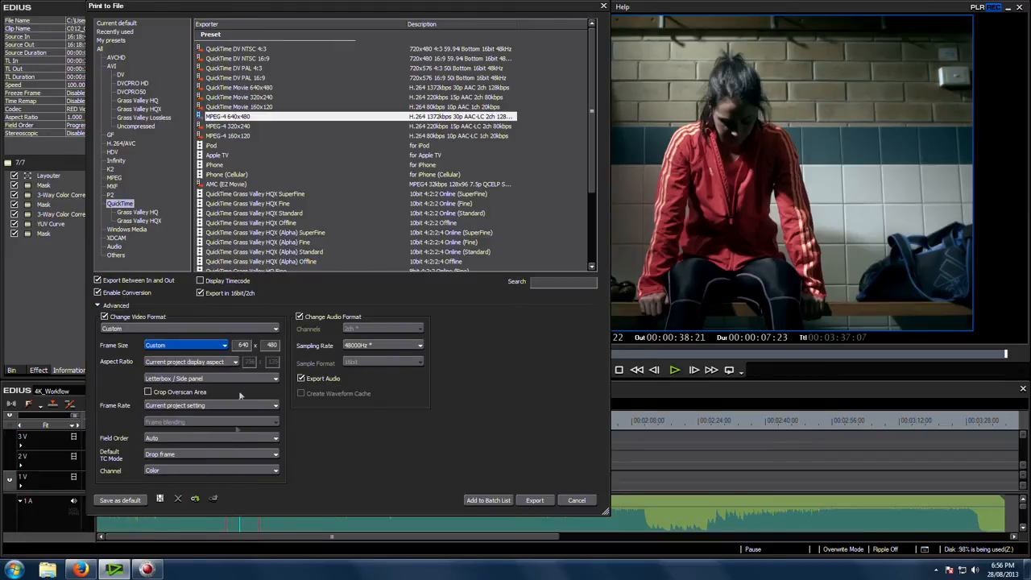
pyautogui.click(207, 344)
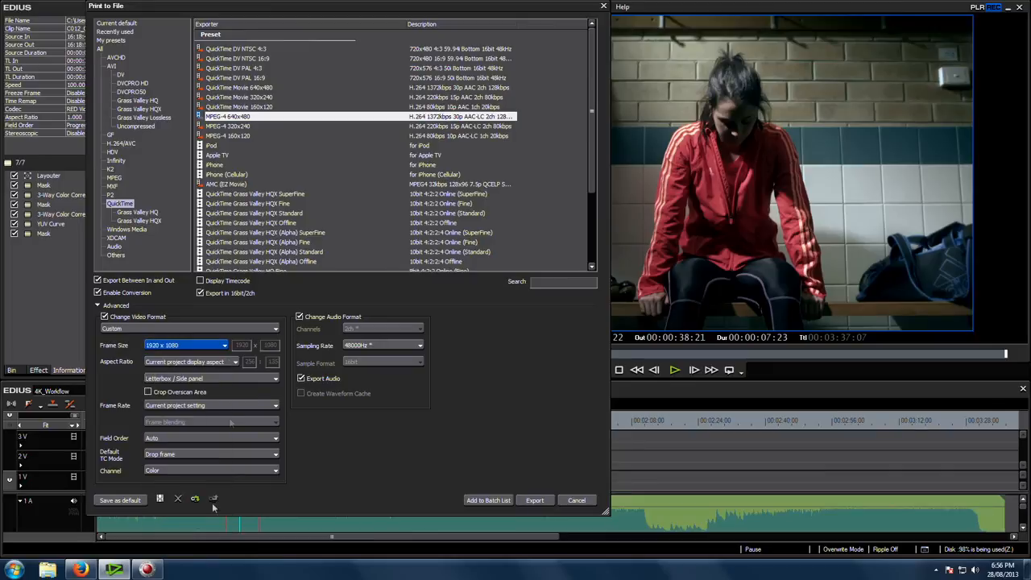
pyautogui.click(192, 518)
pyautogui.click(185, 361)
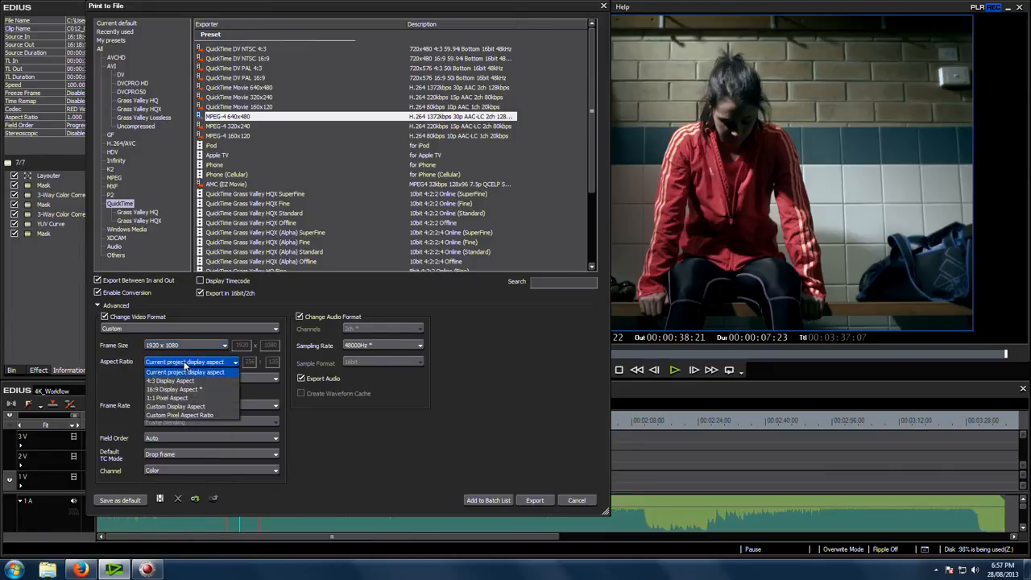
pyautogui.click(185, 390)
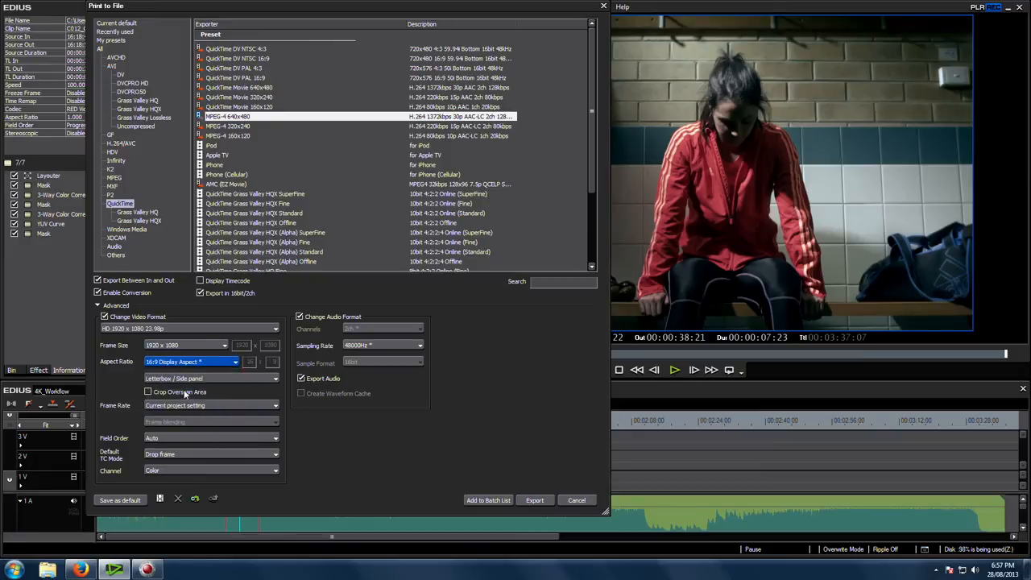
# Set the export's field order to Progressive and its default timecode mode to Non drop frame.
pyautogui.click(187, 441)
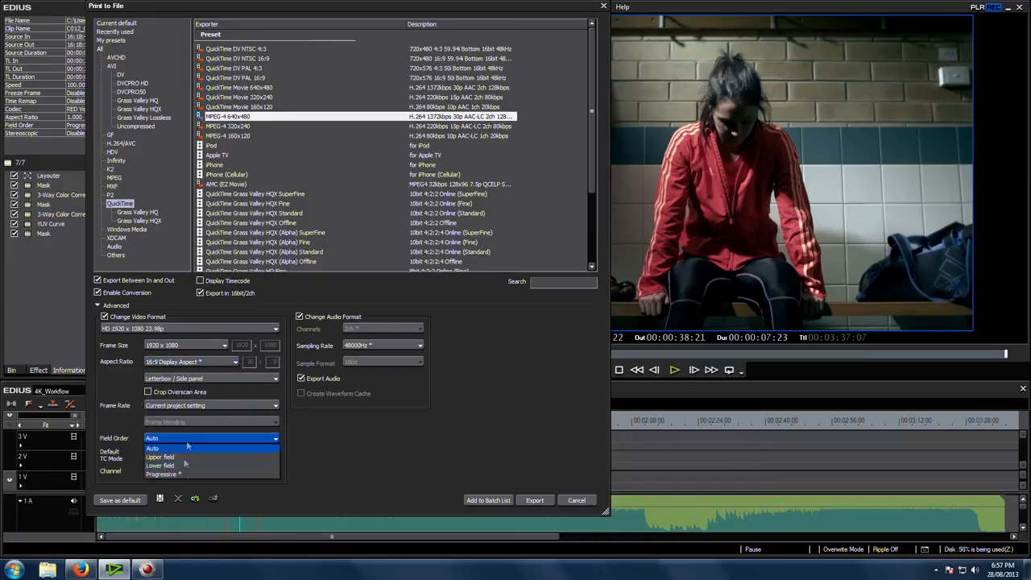
pyautogui.click(185, 477)
pyautogui.click(192, 455)
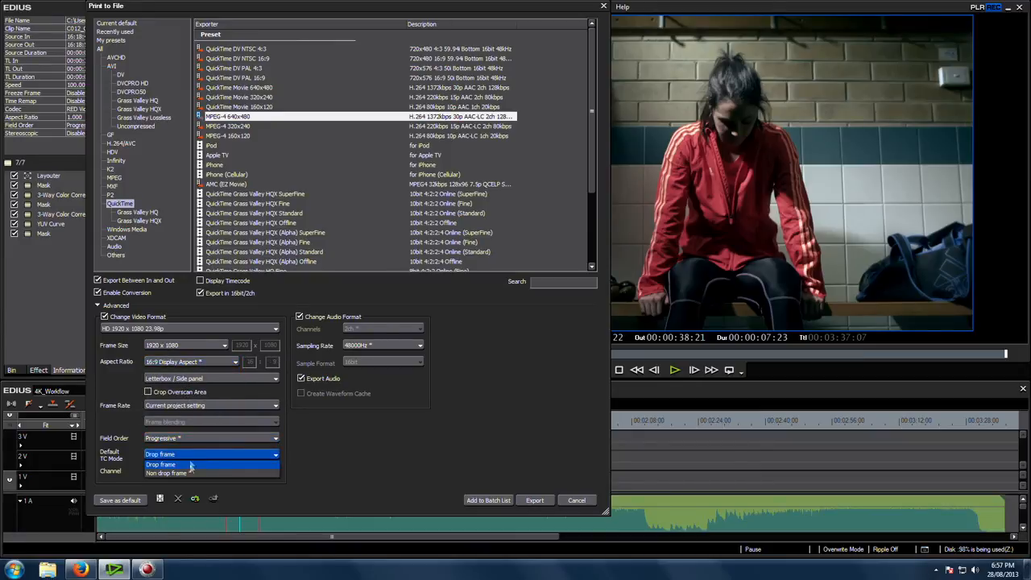
pyautogui.click(186, 471)
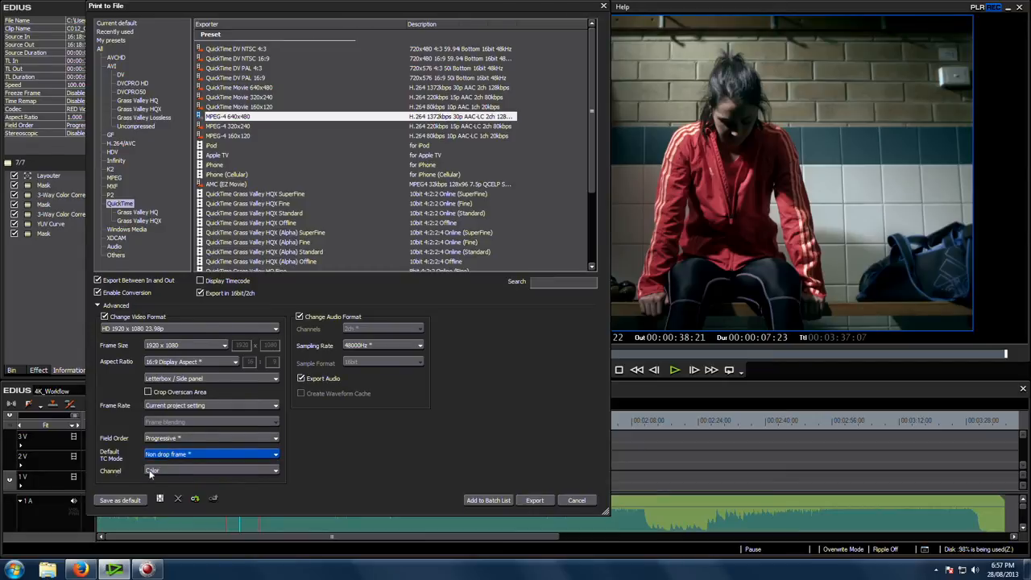
# Proceed with the export, name the file 2k_from_4k and choose the desktop folder 4KRED_WORKFLOW > 07_Renders as its destination.
pyautogui.click(535, 500)
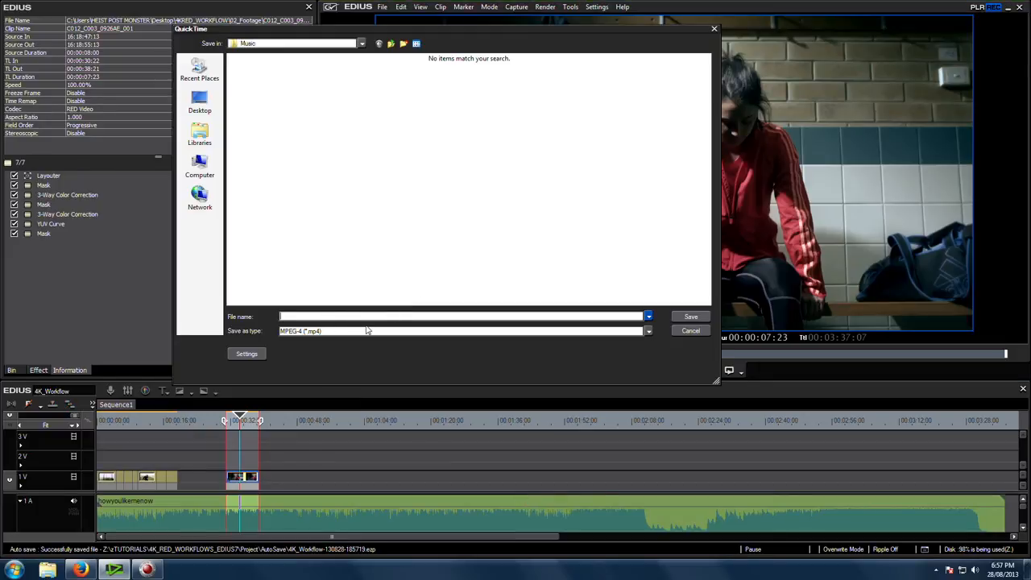
pyautogui.write('2k_from_4k')
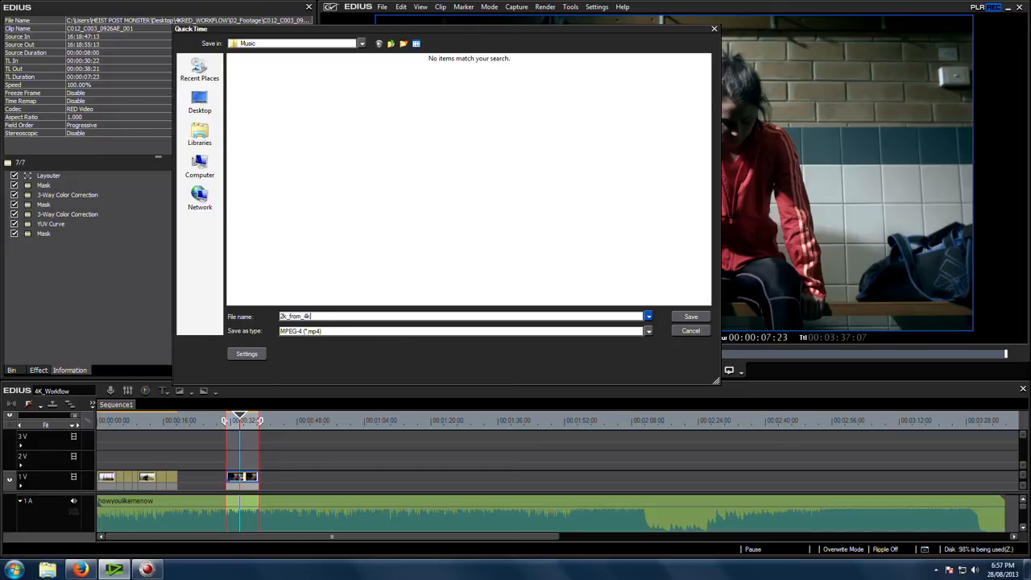
pyautogui.click(200, 101)
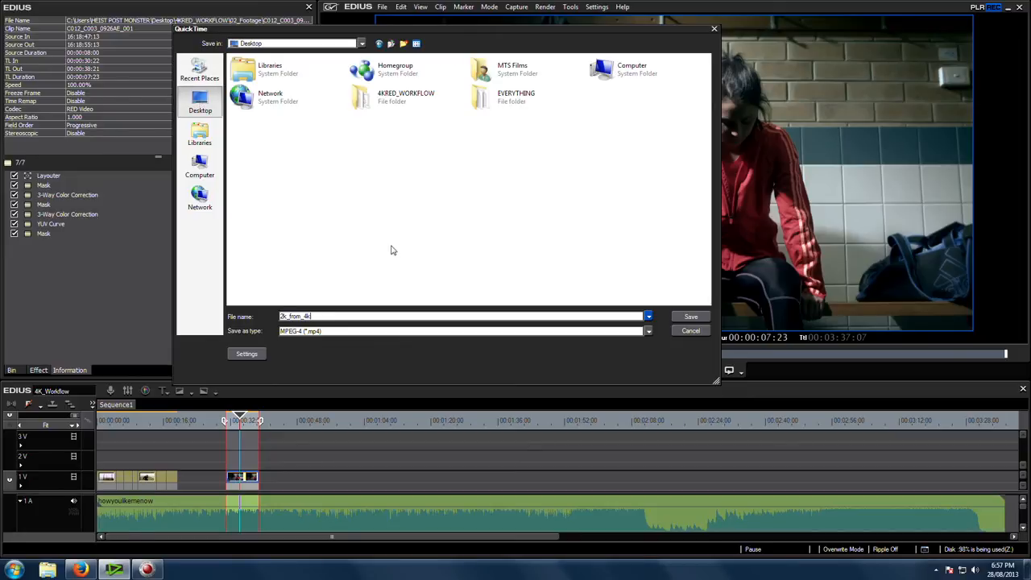
pyautogui.doubleClick(396, 99)
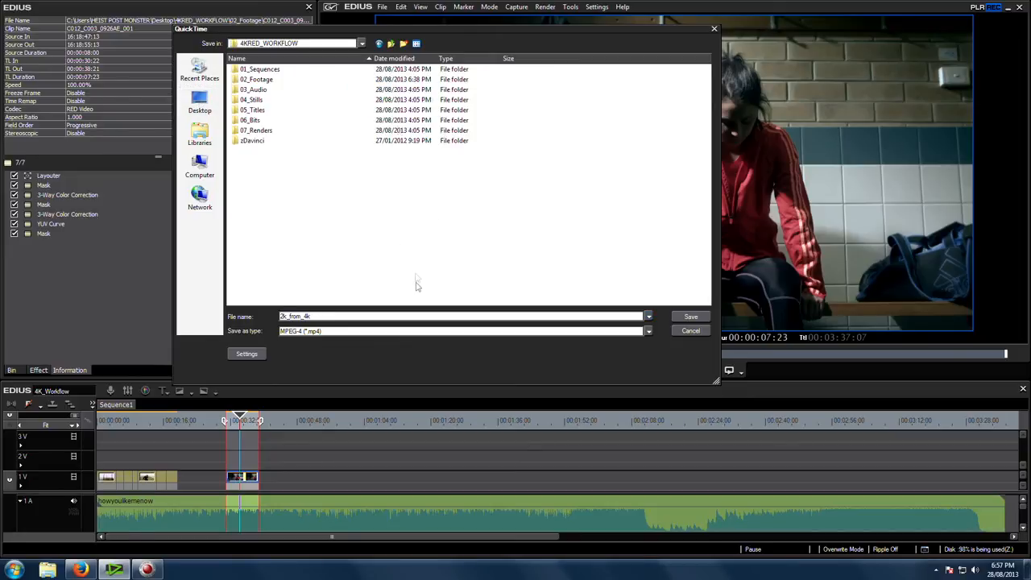
pyautogui.doubleClick(286, 130)
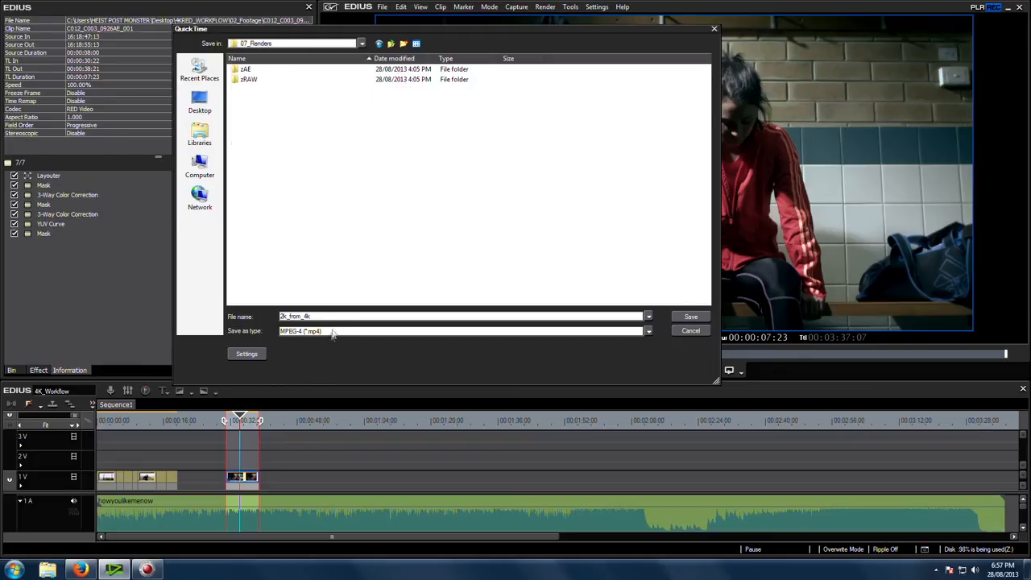
# In the MPEG-4 export settings, set the video format to H.264 and the data rate to 20000 kbits/sec.
pyautogui.click(254, 359)
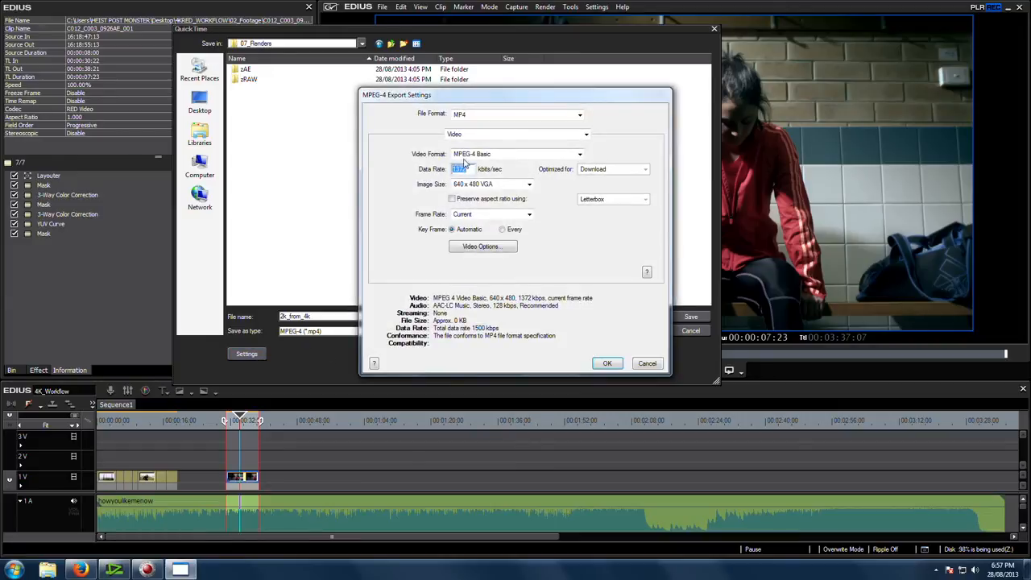
pyautogui.click(455, 135)
pyautogui.click(453, 141)
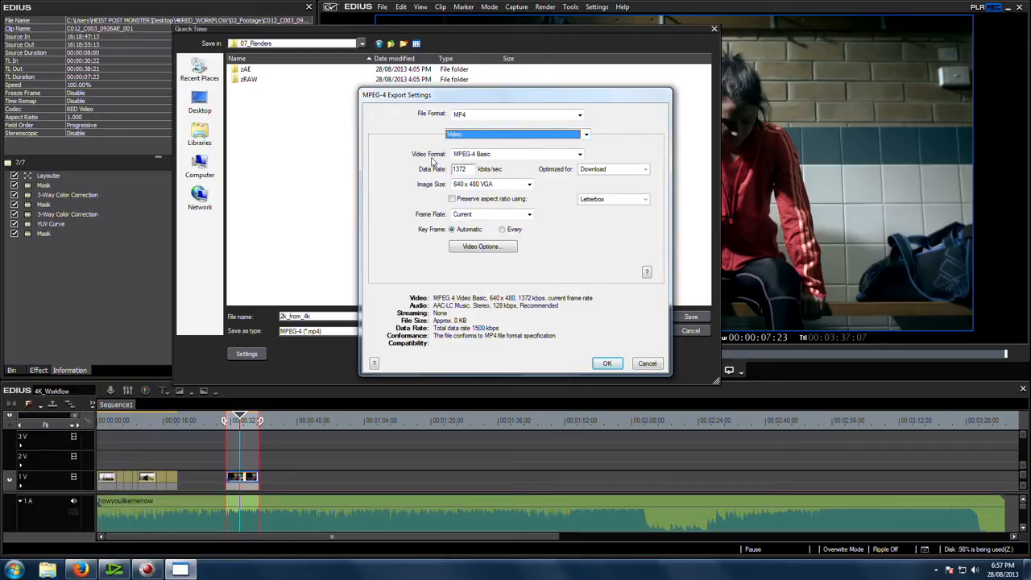
pyautogui.click(500, 159)
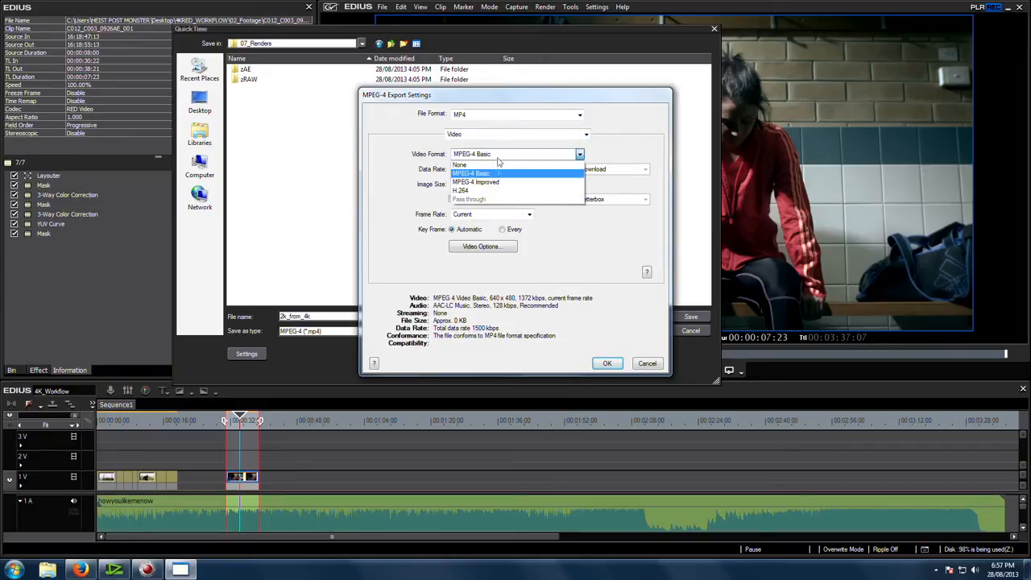
pyautogui.click(494, 191)
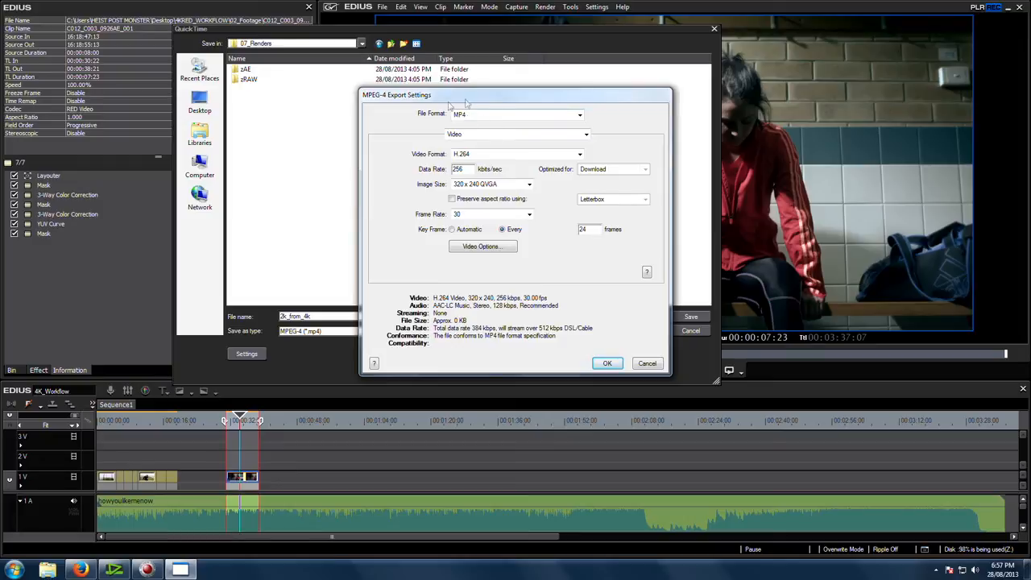
pyautogui.doubleClick(470, 168)
pyautogui.write('20000')
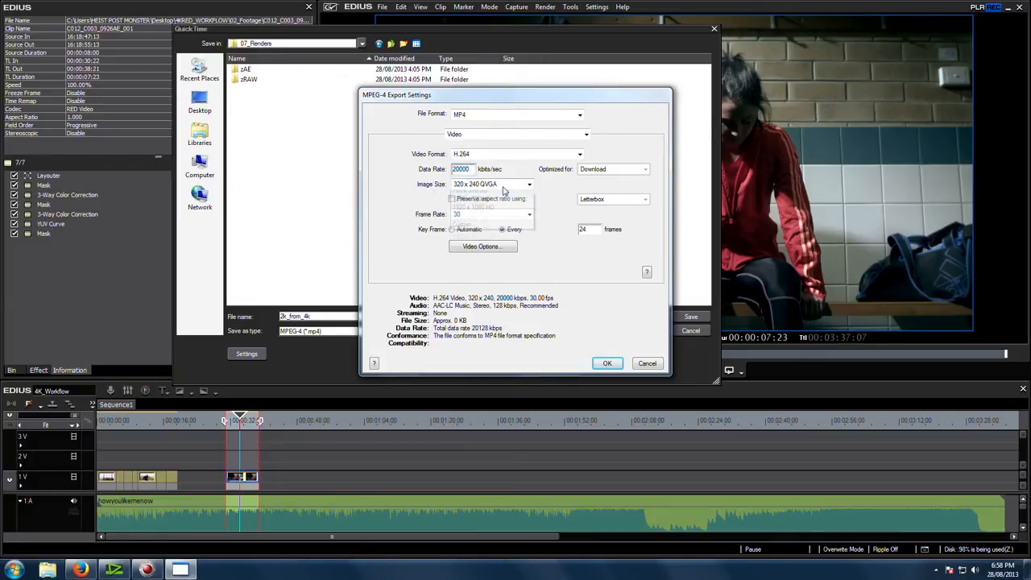
# Set the MPEG-4 image size to 1920 x 1080 HD and enter a custom frame rate of 23.976 frames/sec.
pyautogui.click(501, 186)
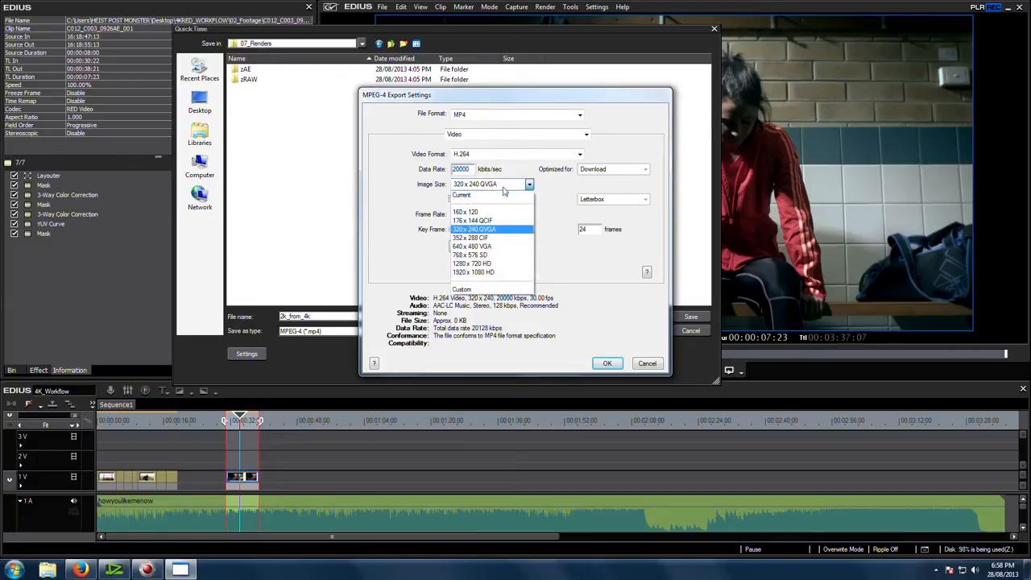
pyautogui.click(471, 274)
pyautogui.click(527, 216)
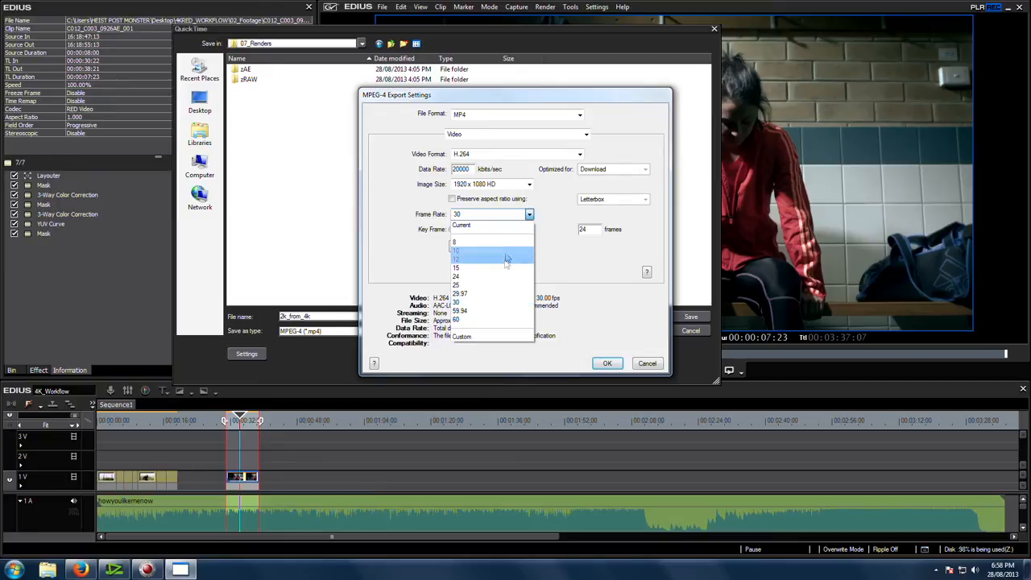
pyautogui.click(484, 339)
pyautogui.write('23.976')
# Set the key frames to Automatic and the H.264 encoding mode to Best quality (Multi-pass).
pyautogui.press('Tab')
pyautogui.write('0')
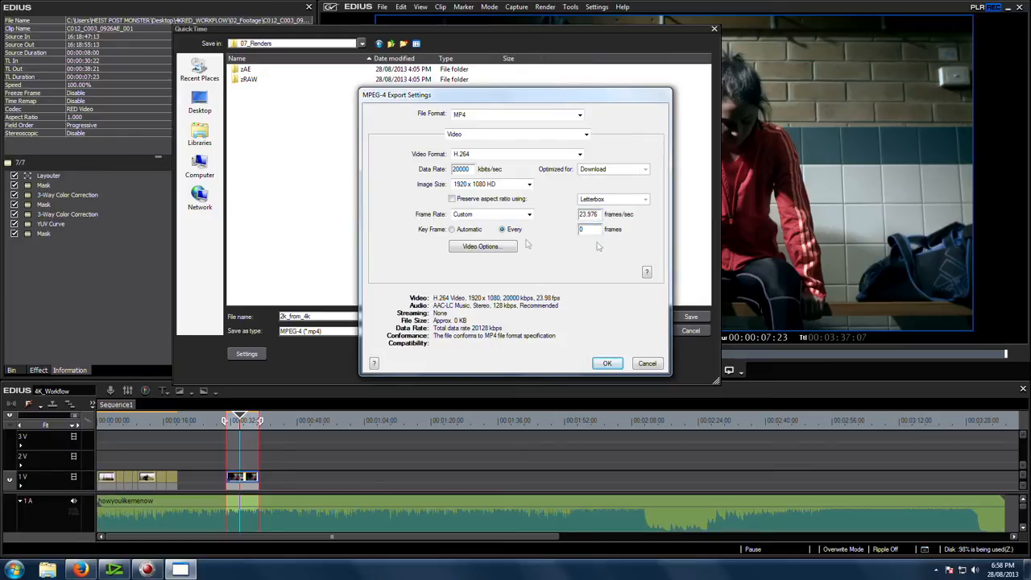
pyautogui.click(453, 231)
pyautogui.click(482, 246)
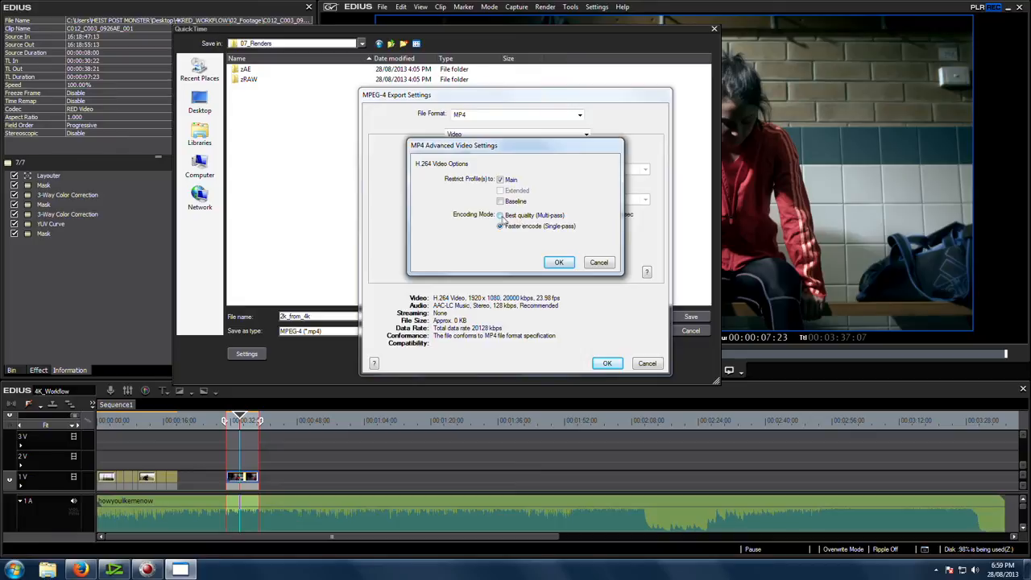
pyautogui.click(500, 216)
pyautogui.click(559, 262)
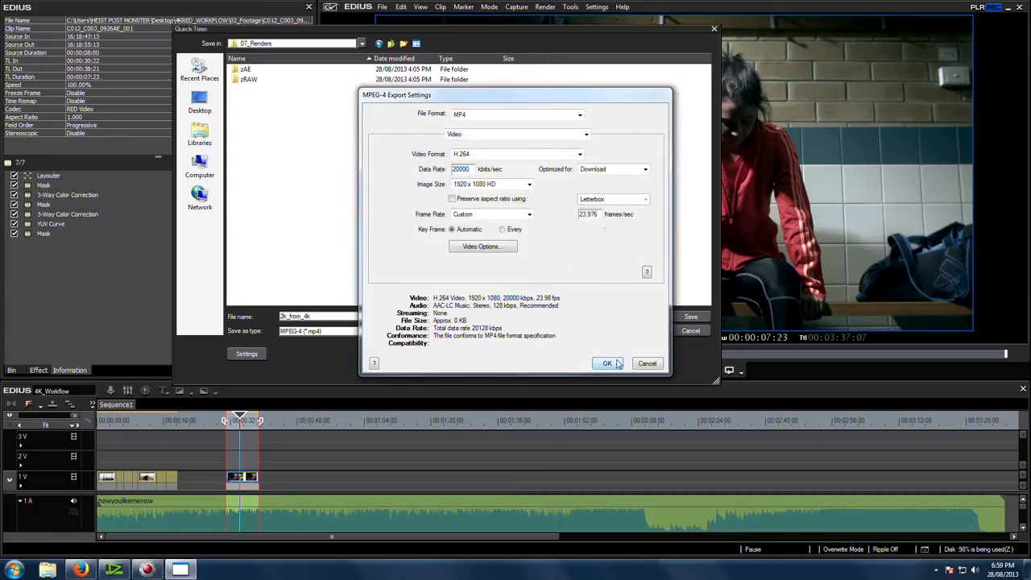
# Set the audio encoding quality to Best, then accept the MPEG-4 settings and save the export.
pyautogui.click(583, 135)
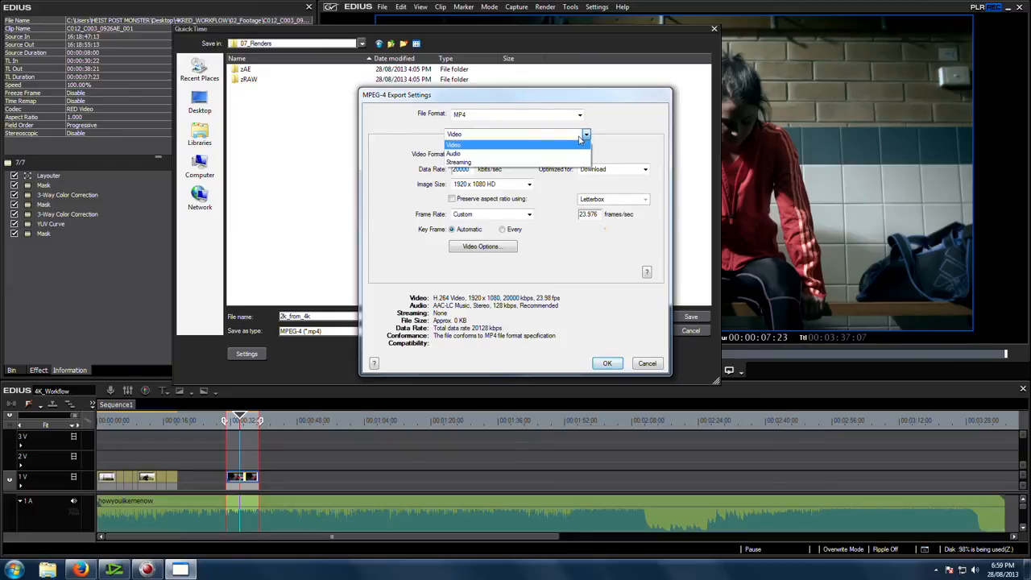
pyautogui.click(564, 153)
pyautogui.click(486, 216)
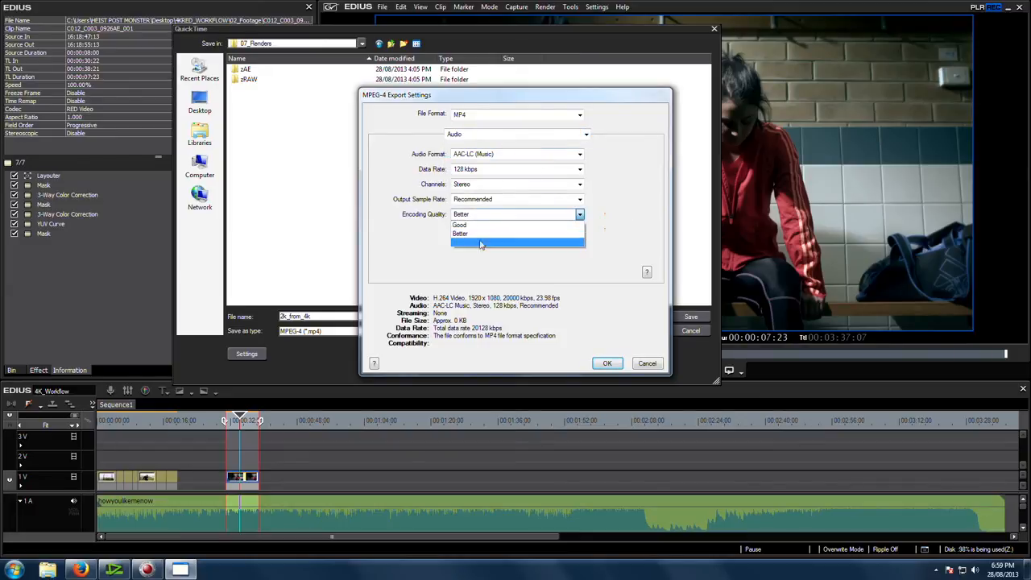
pyautogui.click(487, 244)
pyautogui.click(605, 365)
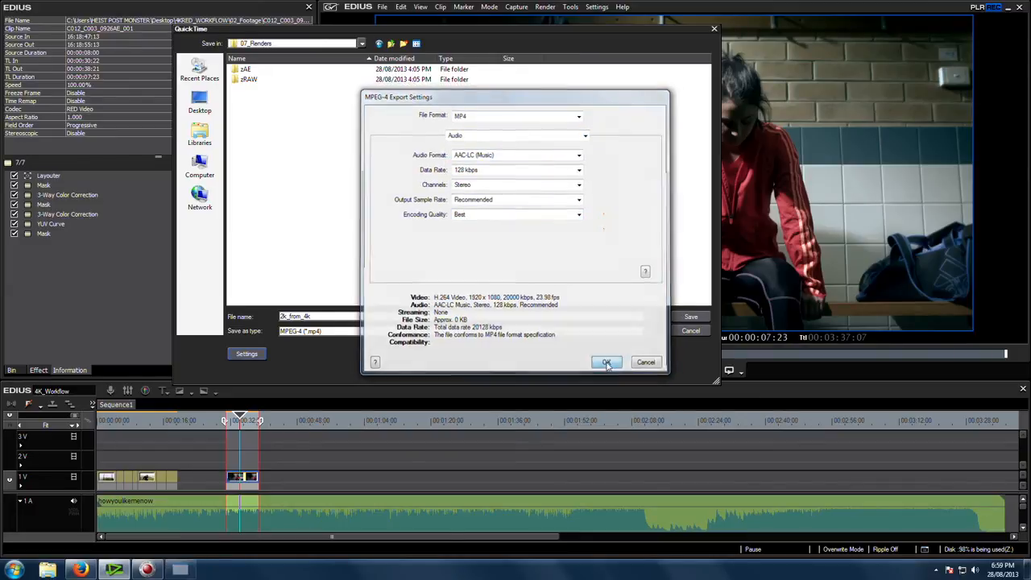
pyautogui.click(691, 317)
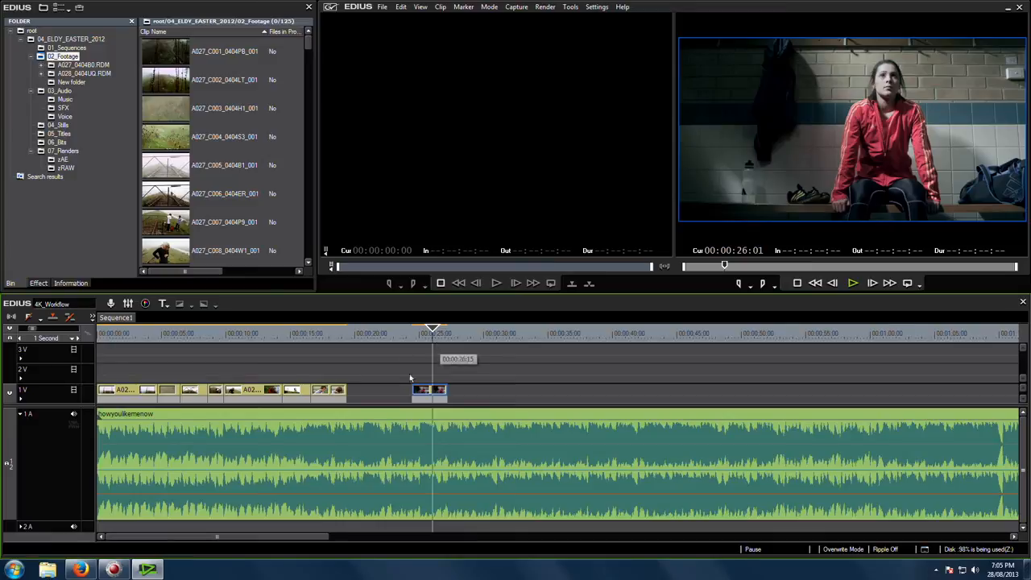
# Set In and Out points around the locker-room clip on the 1V track and place the playhead inside that range.
pyautogui.click(64, 393)
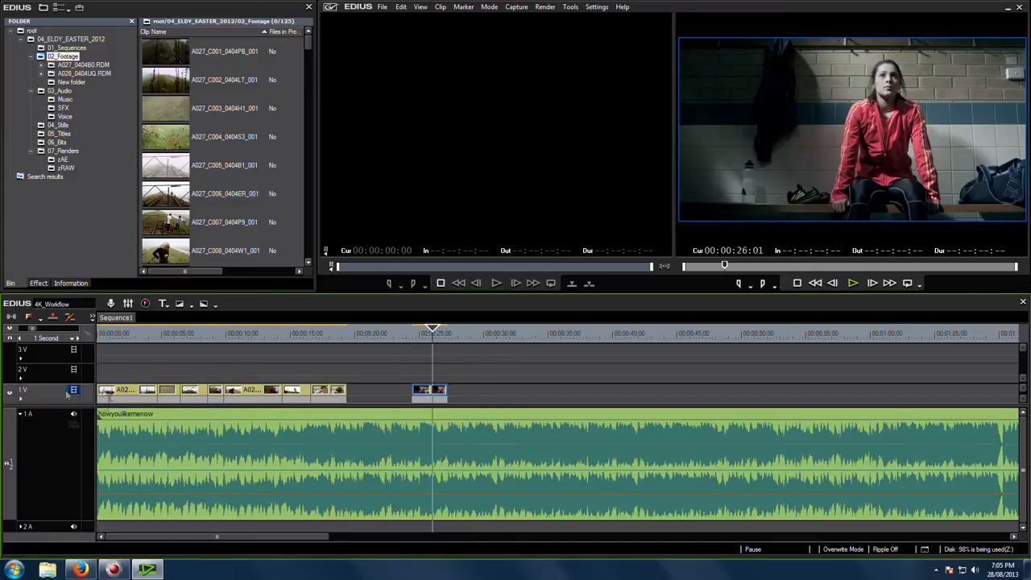
pyautogui.doubleClick(432, 336)
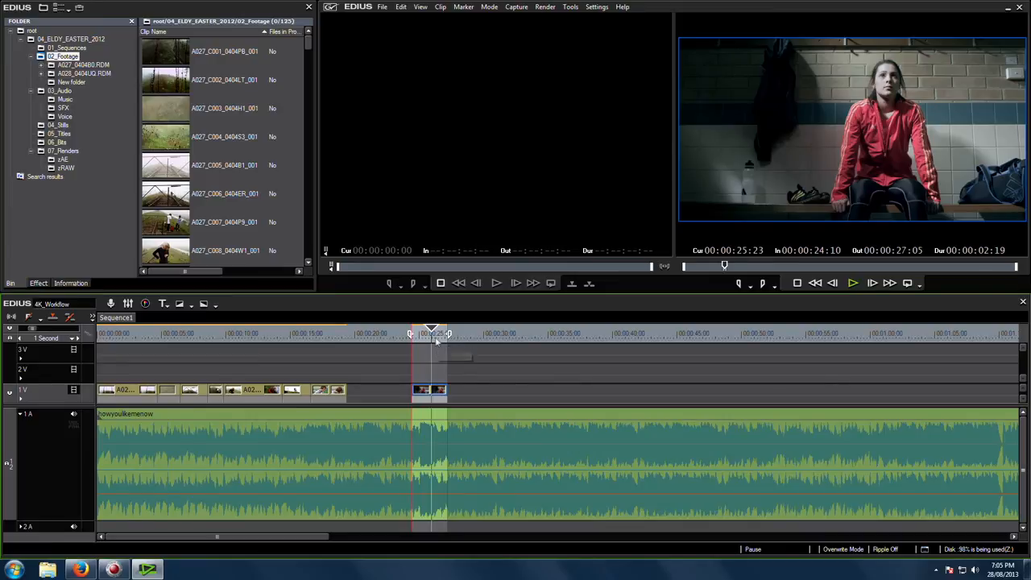
pyautogui.click(119, 569)
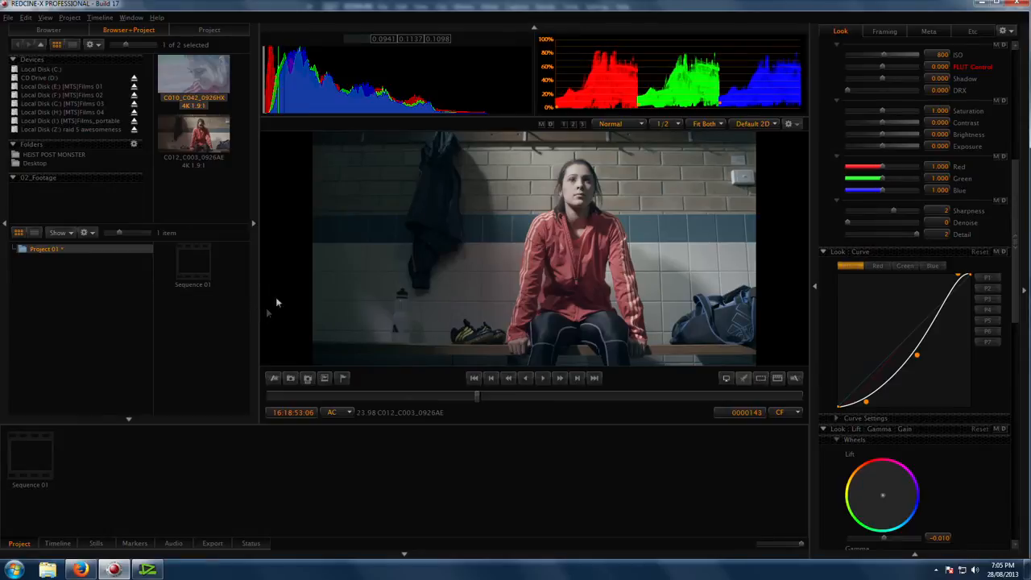
pyautogui.click(147, 569)
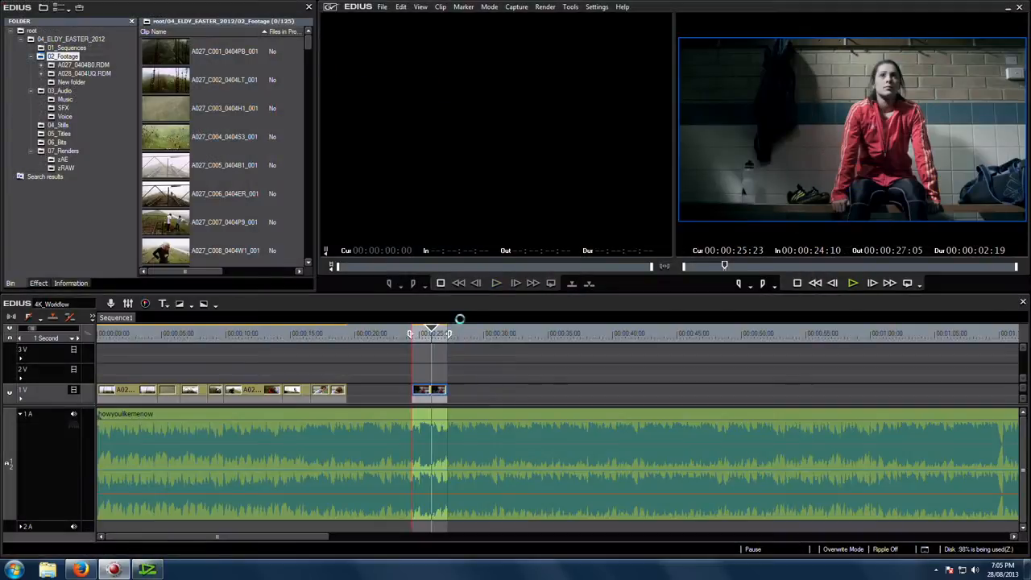
pyautogui.click(425, 336)
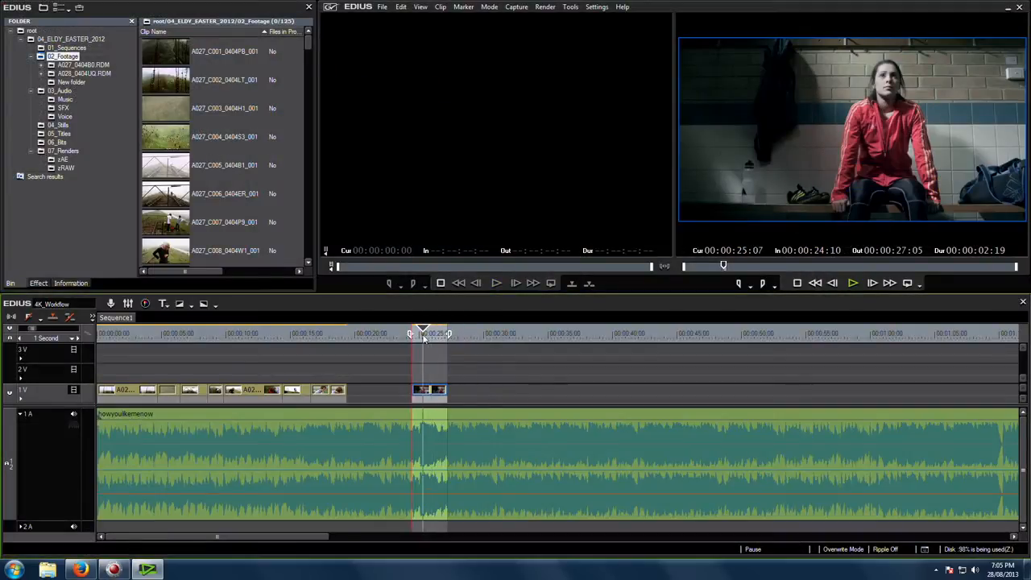
# Start a Print to File export of the In-to-Out range with the QuickTime exporter.
pyautogui.click(381, 6)
pyautogui.moveTo(397, 263)
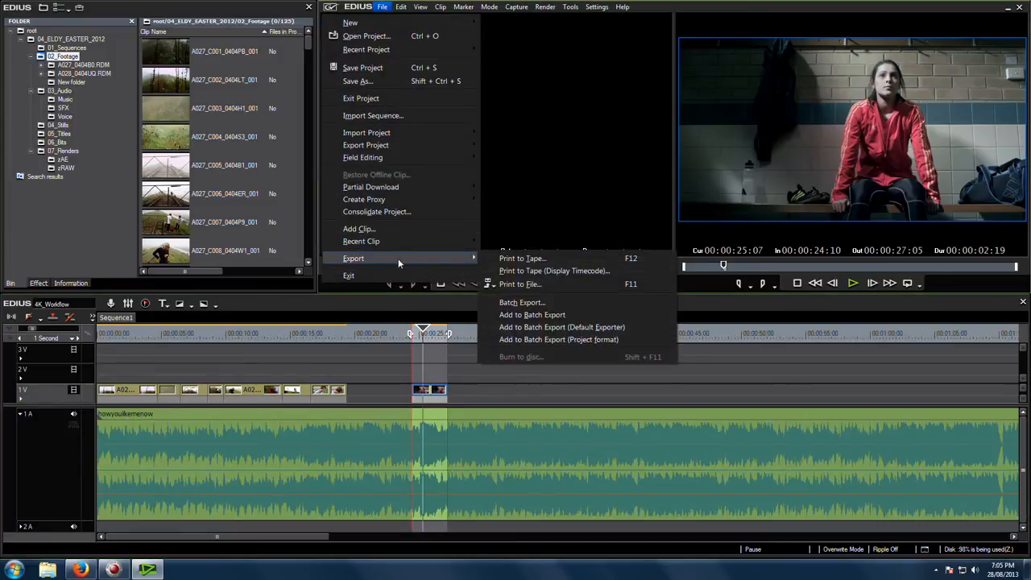
pyautogui.click(531, 283)
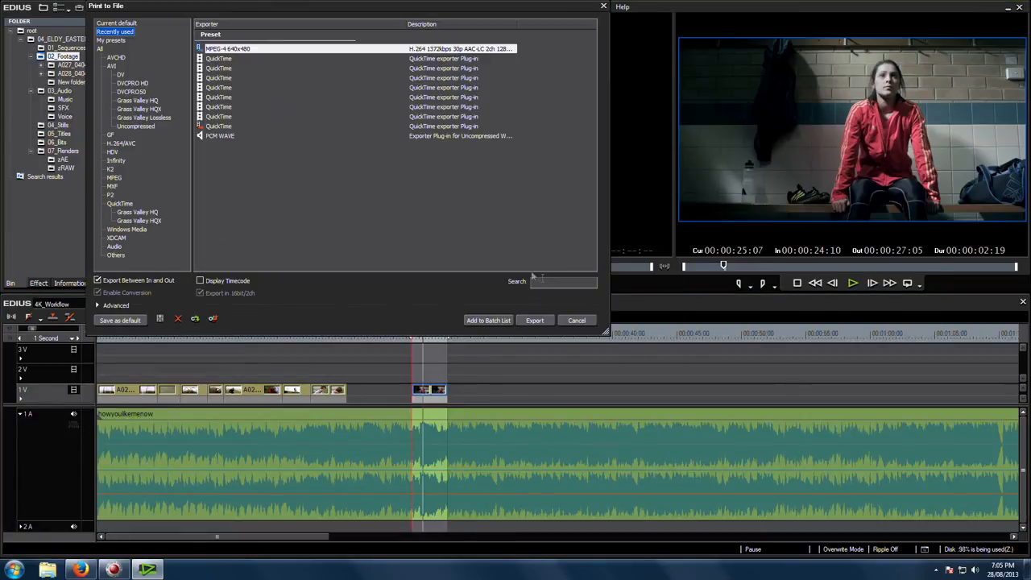
pyautogui.click(121, 204)
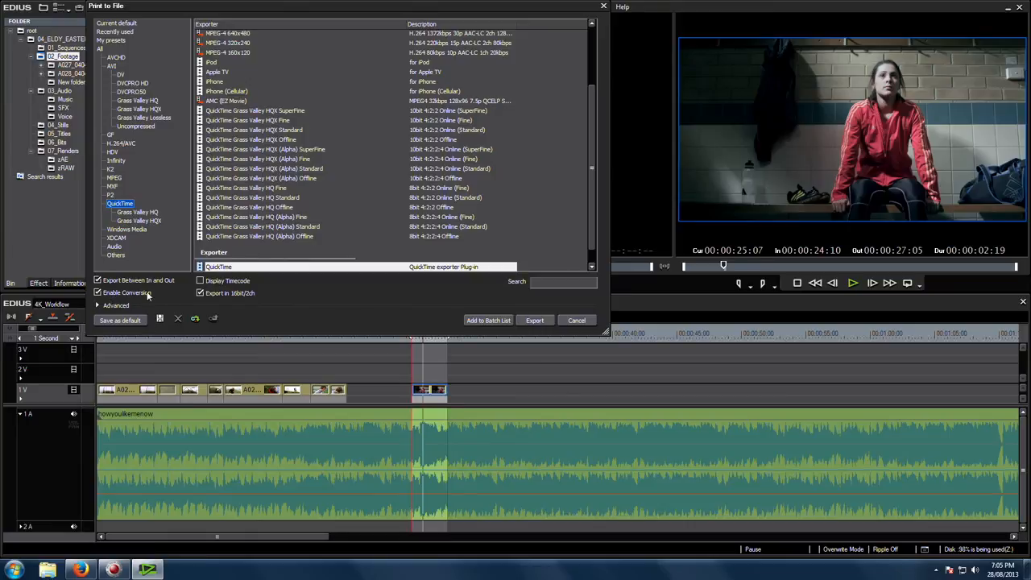
pyautogui.click(535, 320)
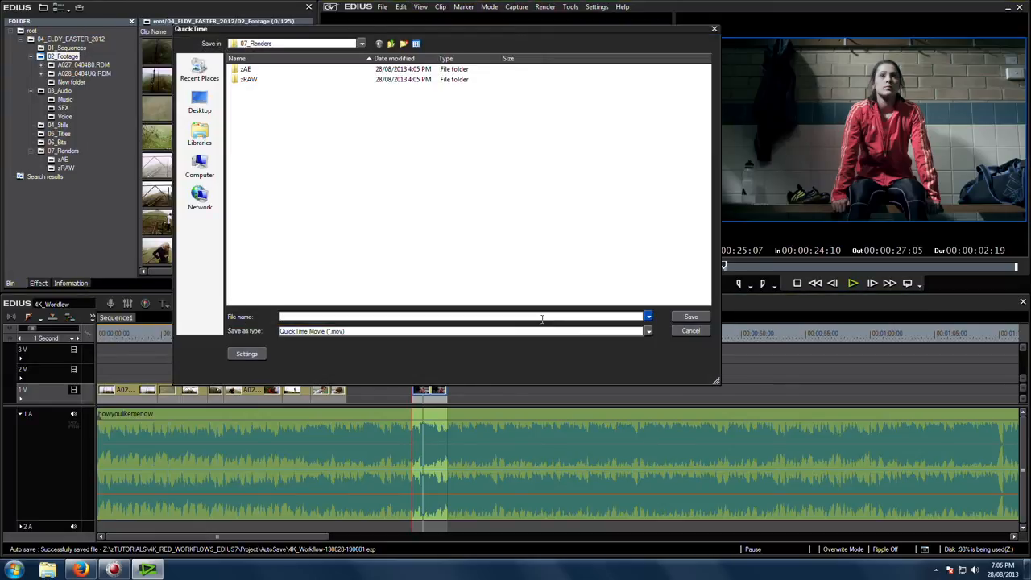
# In the QuickTime movie settings, set the video compression type to Photo - JPEG with Low quality.
pyautogui.click(247, 354)
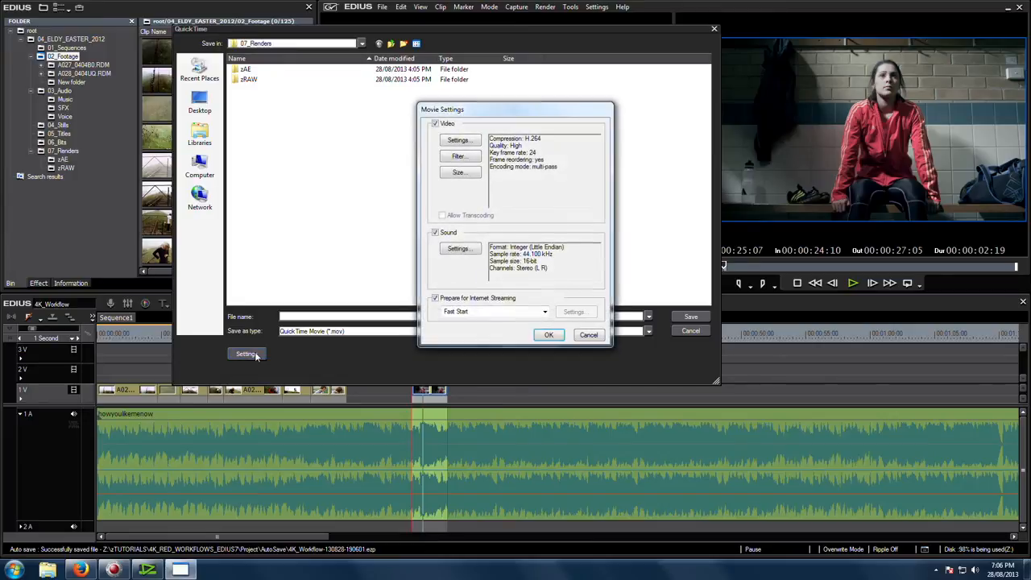
pyautogui.click(459, 142)
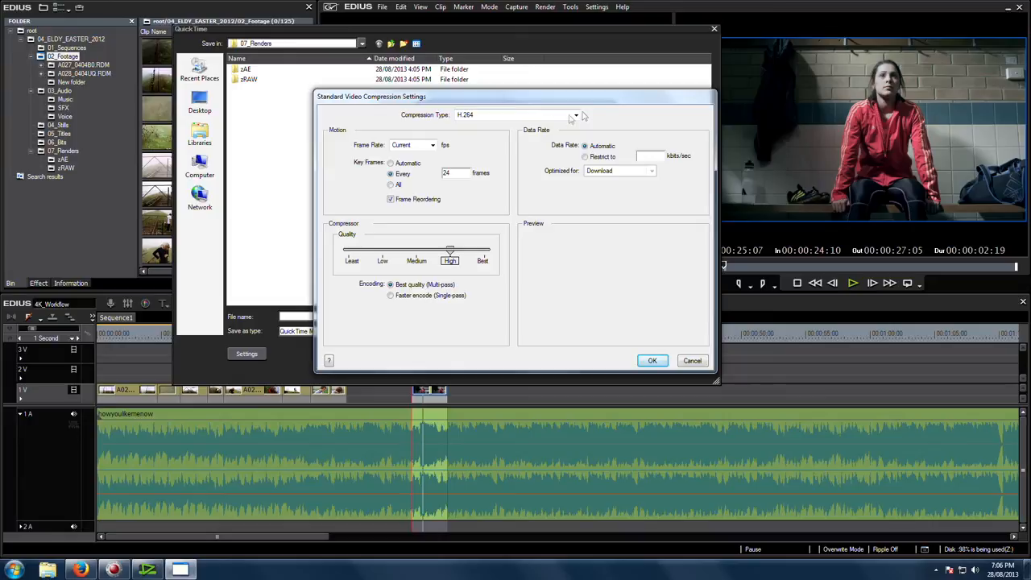
pyautogui.click(520, 117)
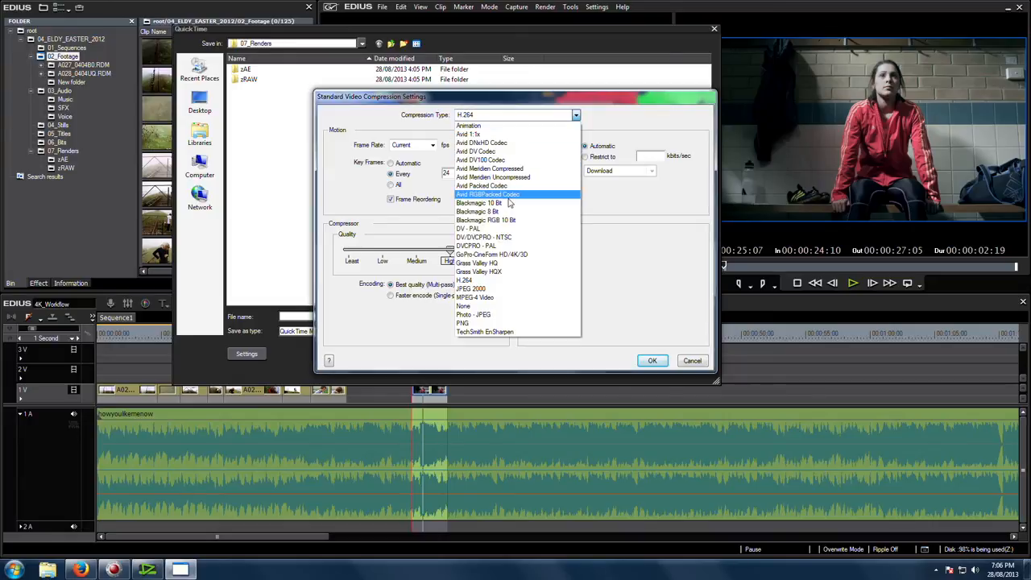
pyautogui.click(493, 314)
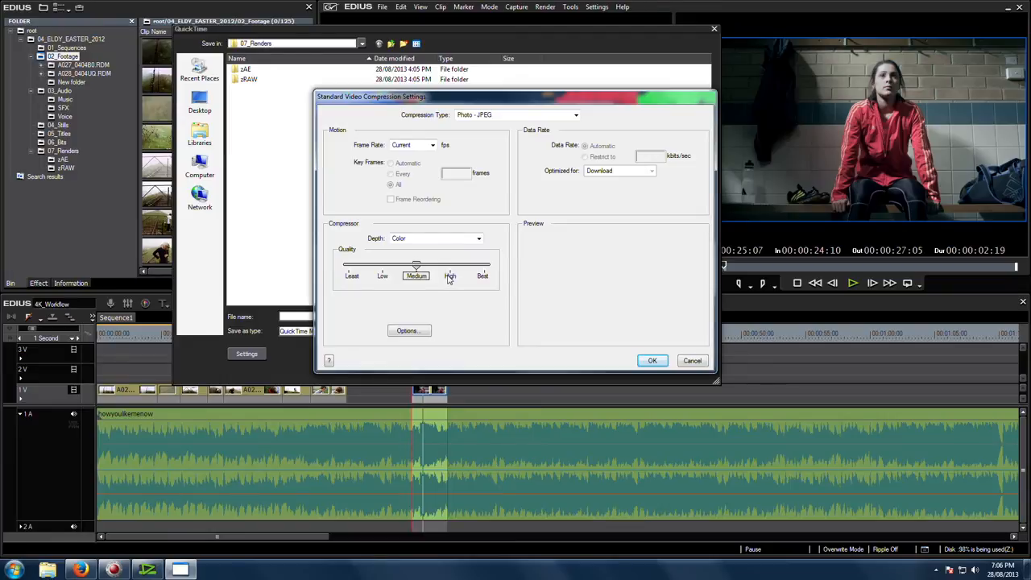
pyautogui.click(383, 275)
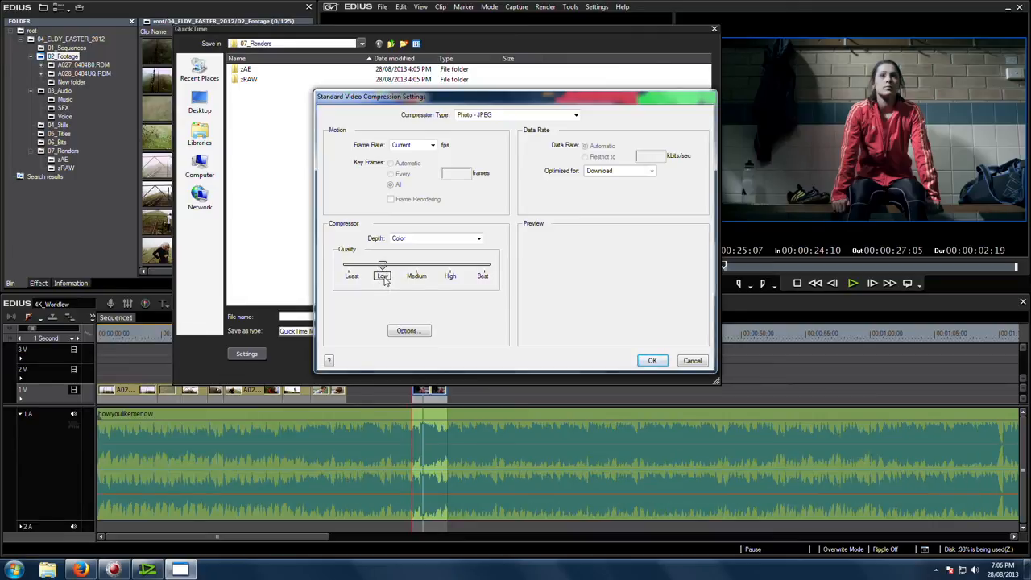
pyautogui.click(653, 361)
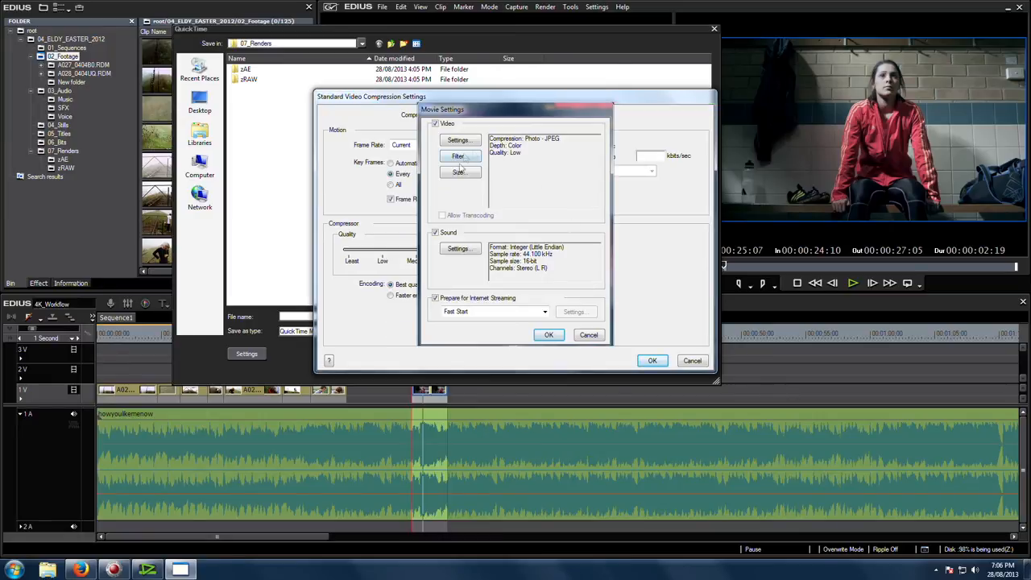
# Set the QuickTime export size to custom dimensions with a height of 2160 and accept the size settings.
pyautogui.click(459, 174)
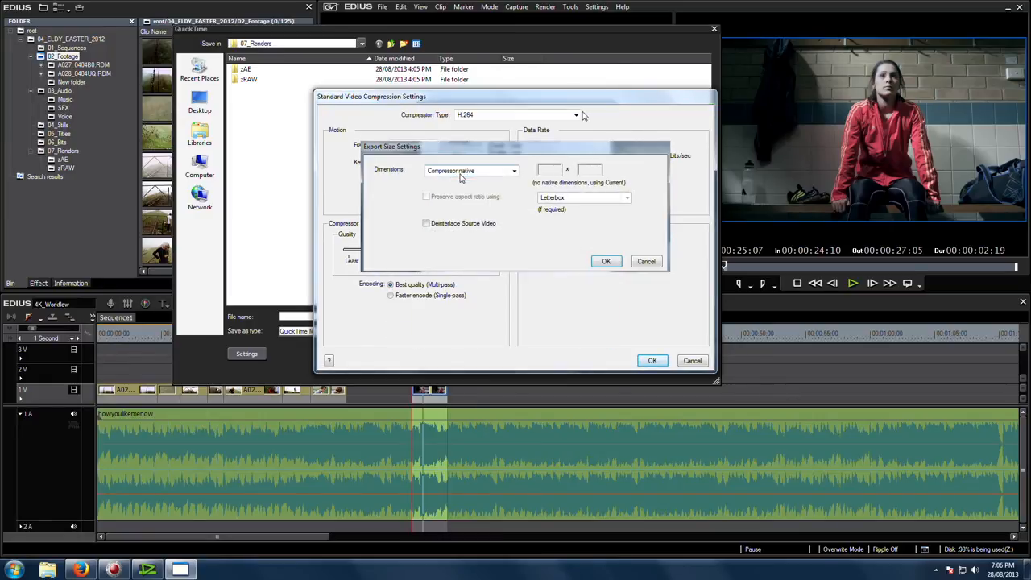
pyautogui.click(463, 175)
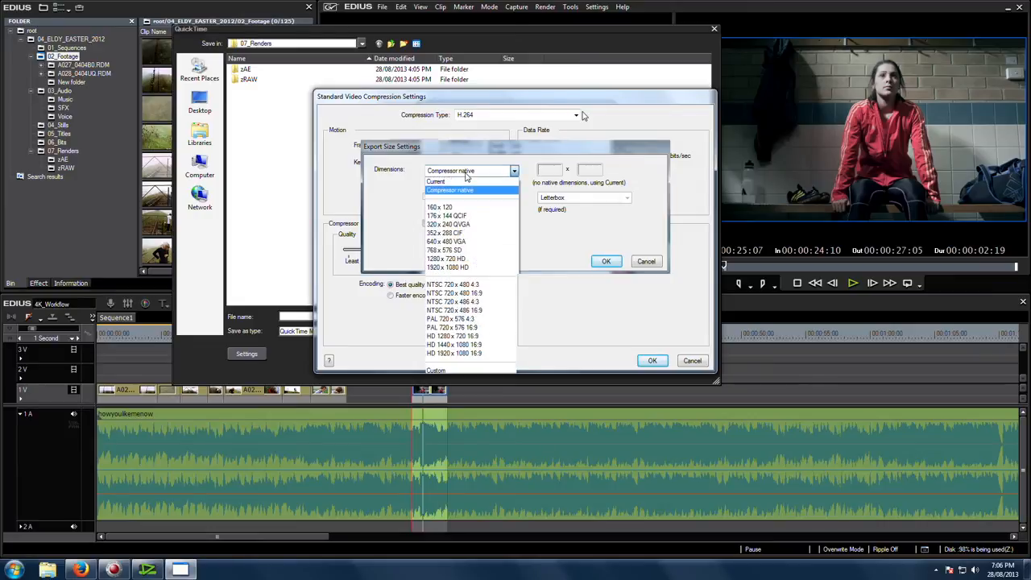
pyautogui.click(471, 368)
pyautogui.click(545, 170)
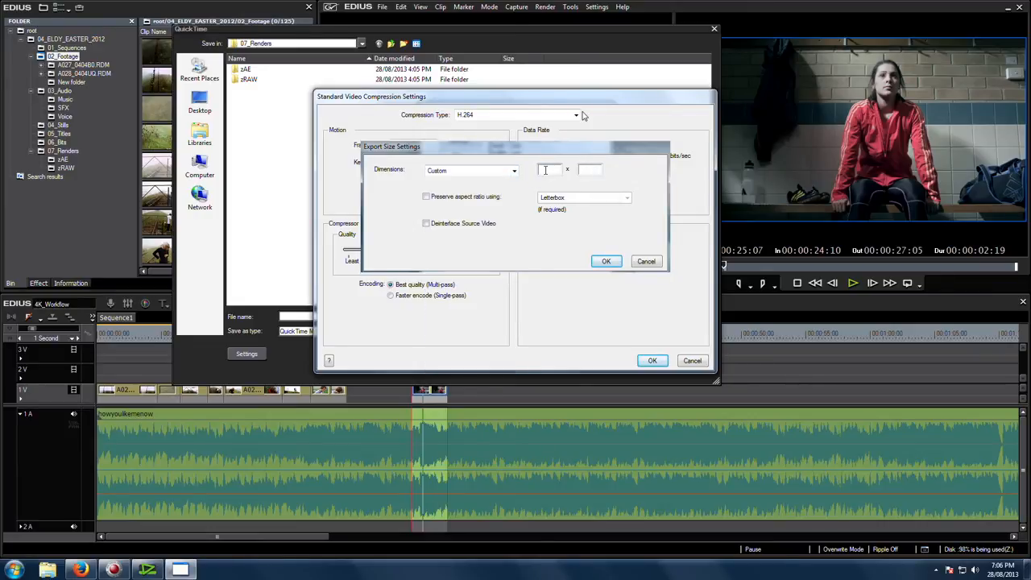
pyautogui.click(601, 168)
pyautogui.write('2160')
pyautogui.click(596, 259)
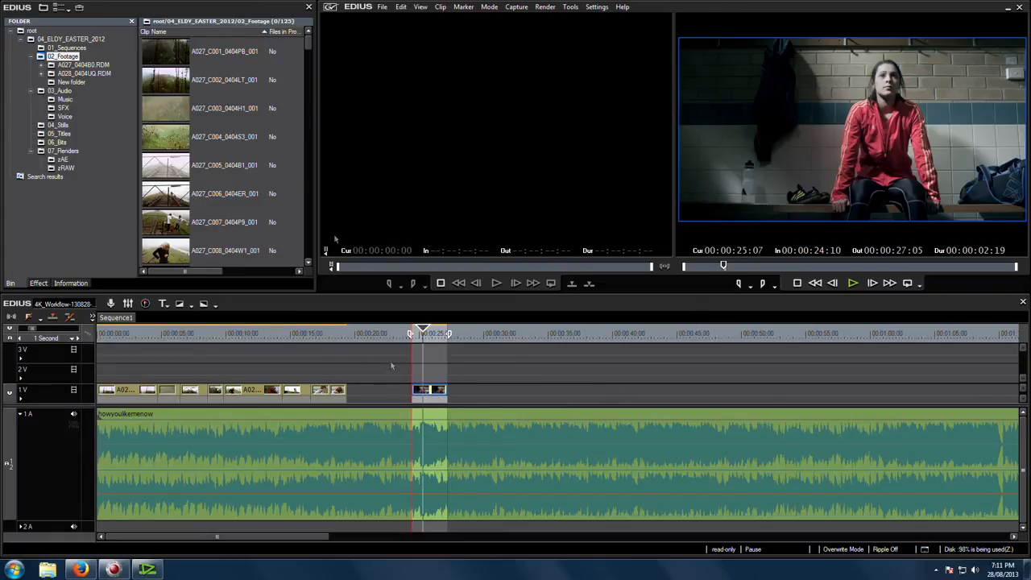
# Try a YUV Curve filter on the locker-room clip, raising the Y curve's black point and lowering its white point, and remove the filter.
pyautogui.click(391, 364)
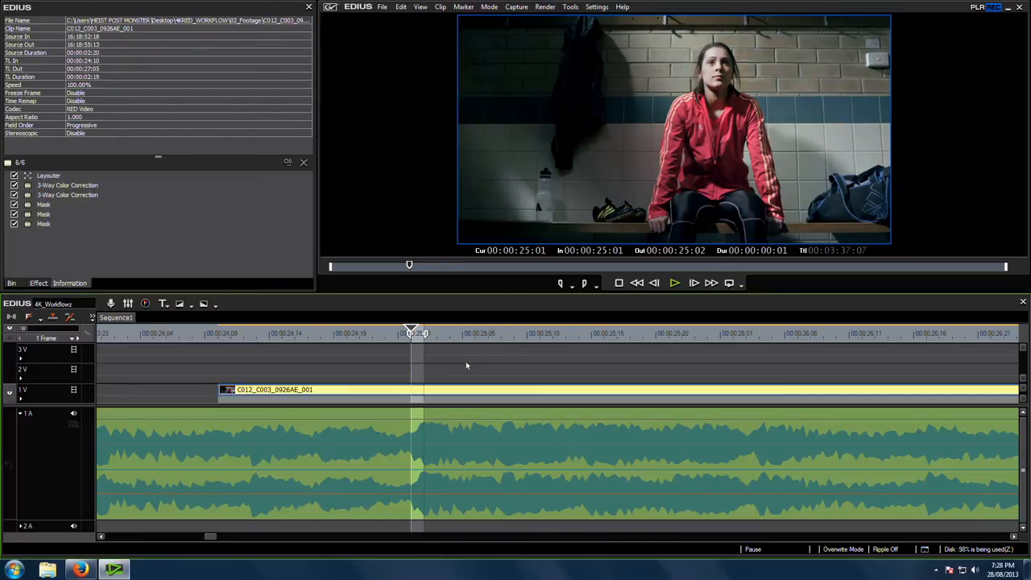
pyautogui.click(39, 283)
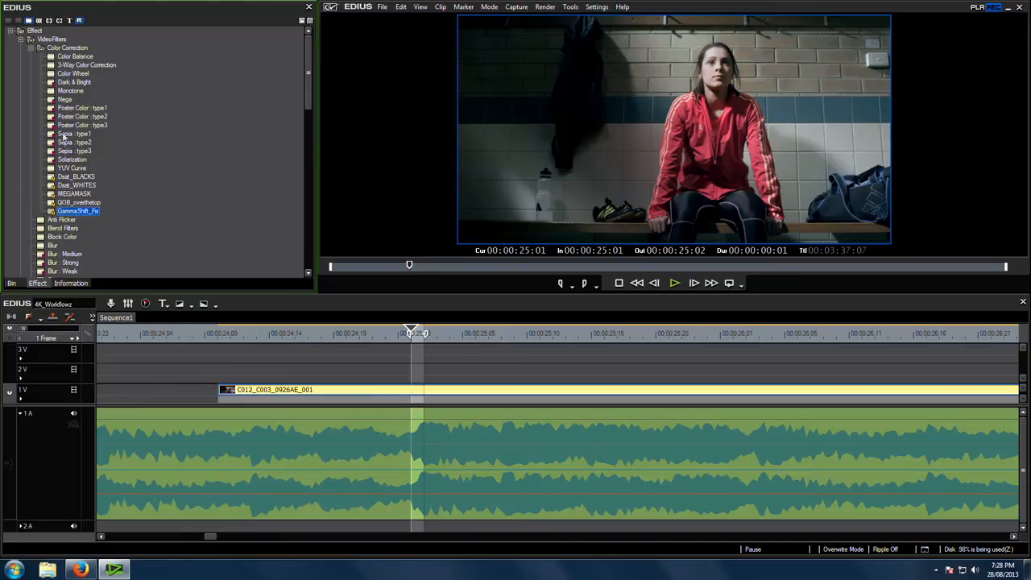
pyautogui.moveTo(72, 168); pyautogui.dragTo(404, 390)
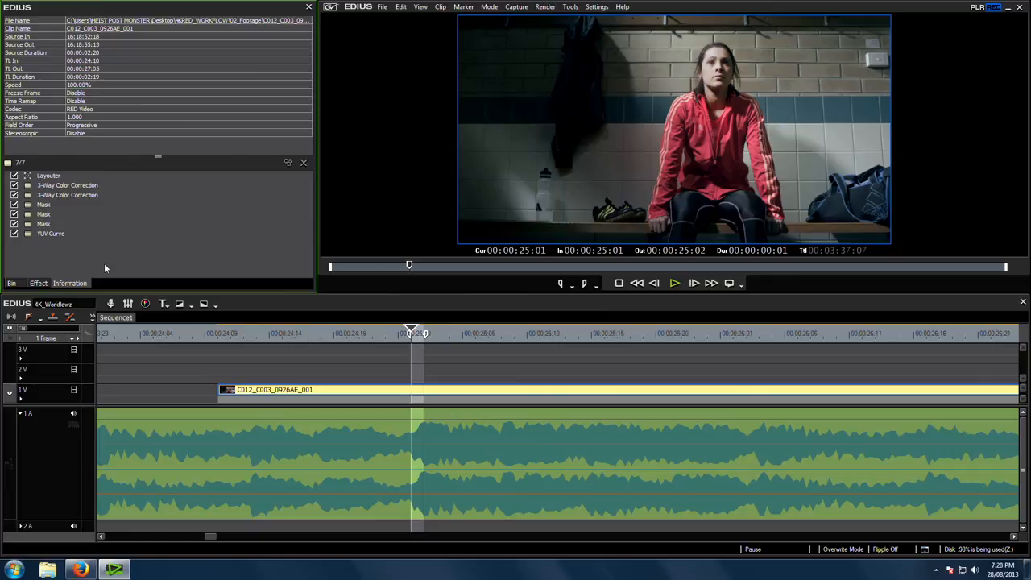
pyautogui.doubleClick(50, 234)
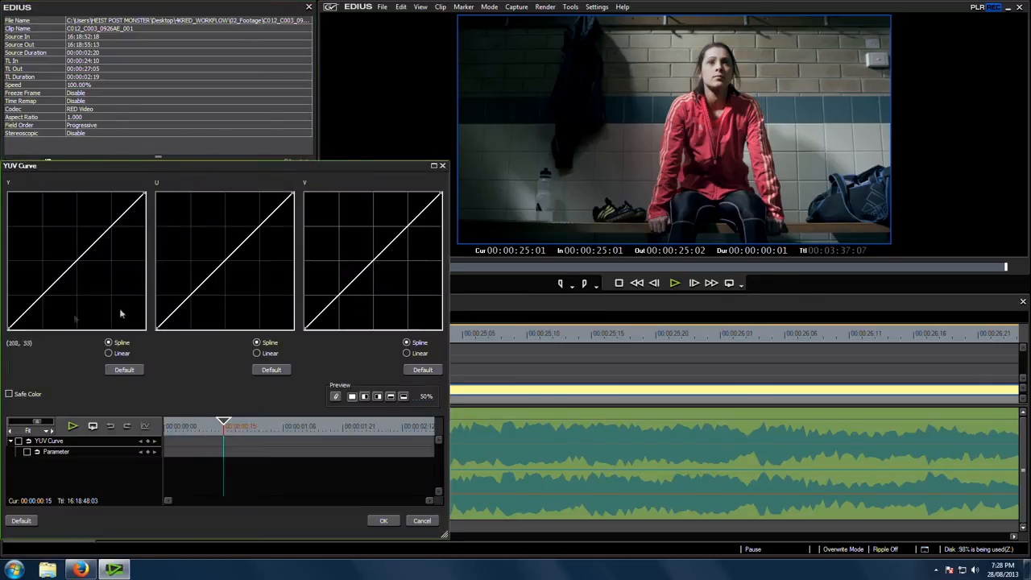
pyautogui.moveTo(9, 325); pyautogui.dragTo(9, 321)
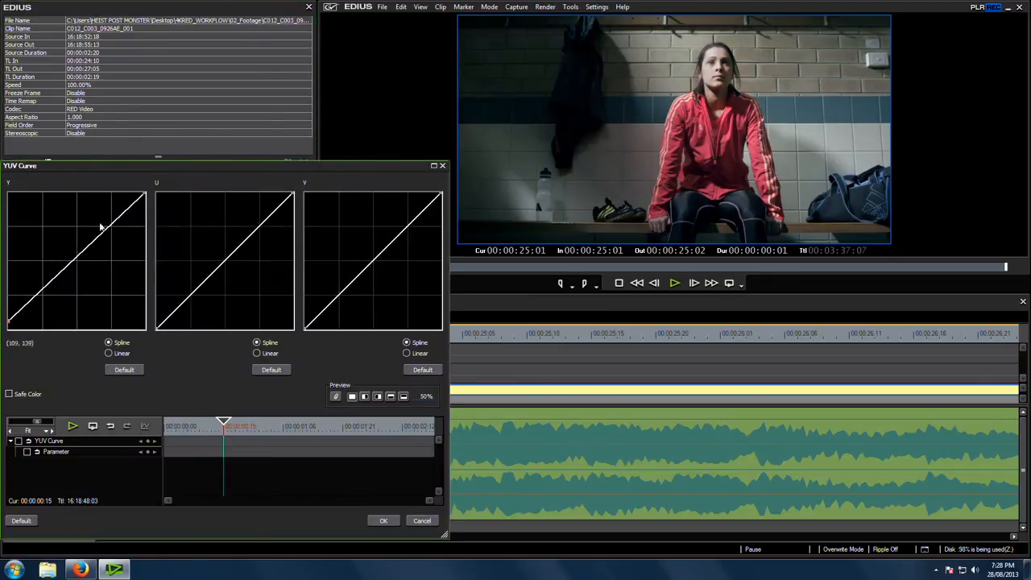
pyautogui.moveTo(146, 193); pyautogui.dragTo(145, 203)
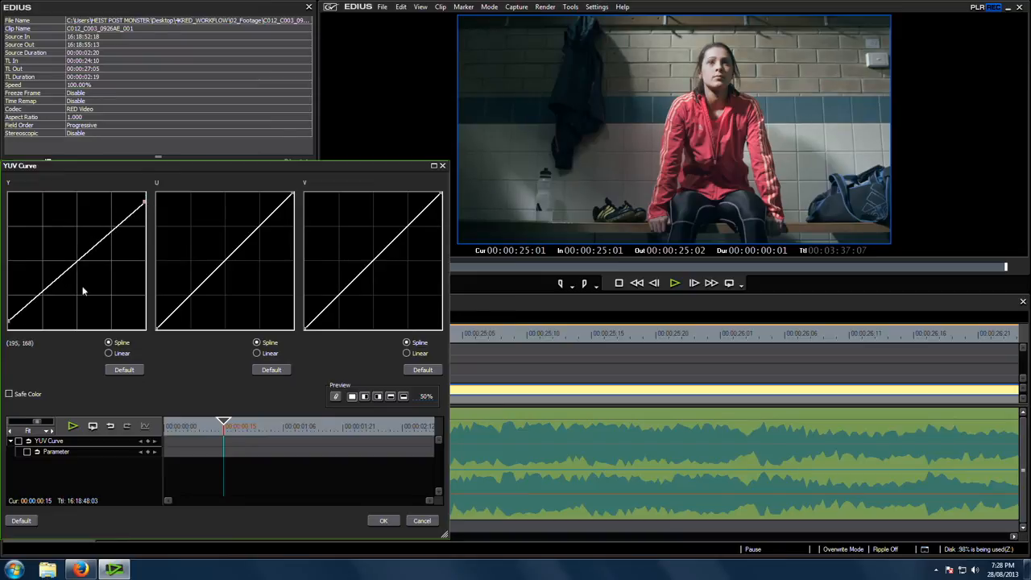
pyautogui.click(417, 521)
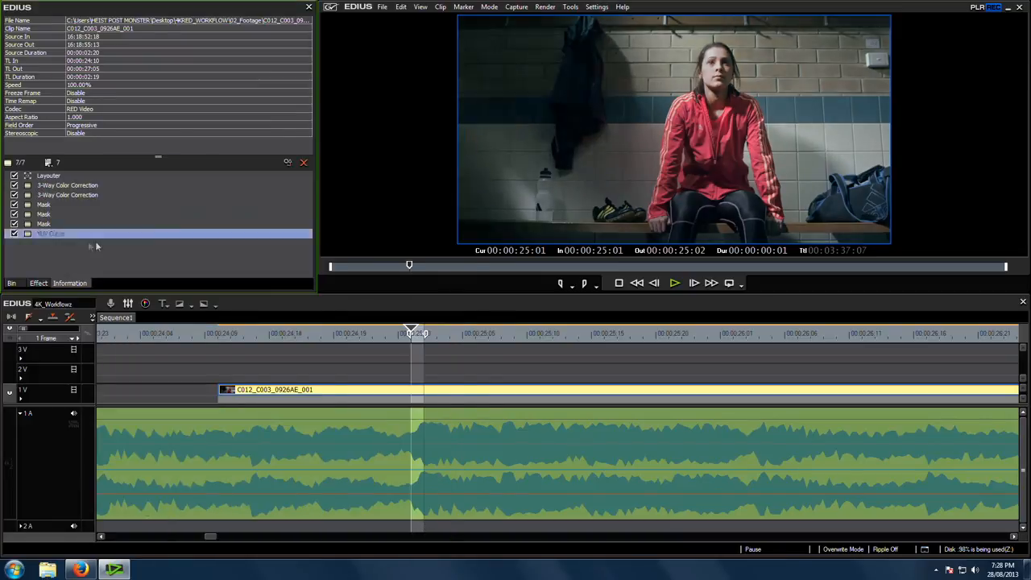
pyautogui.click(66, 234)
pyautogui.press('Delete')
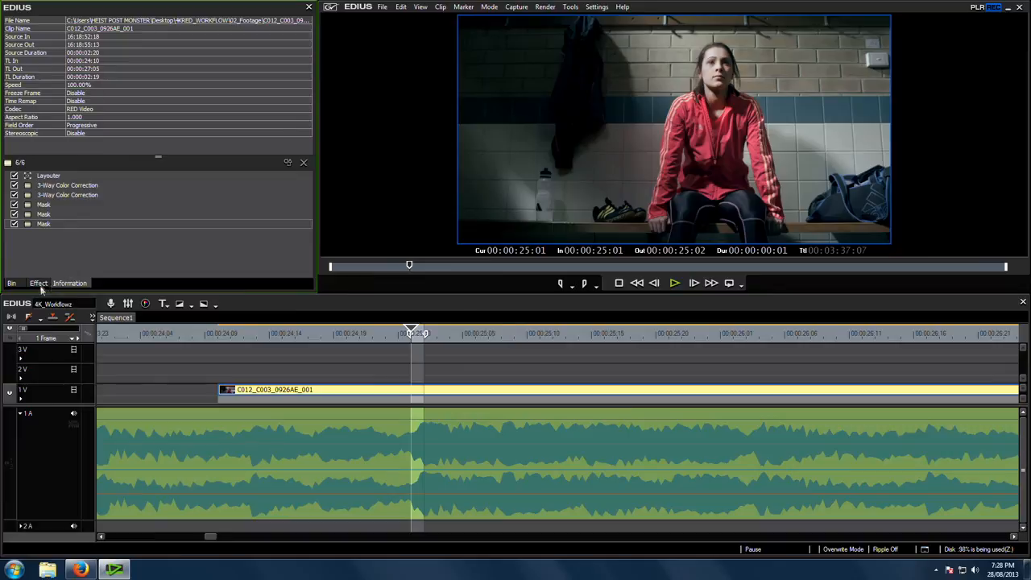
# Apply the GammaShift_Fix preset to the locker-room clip and bring up the Print to File export.
pyautogui.click(39, 284)
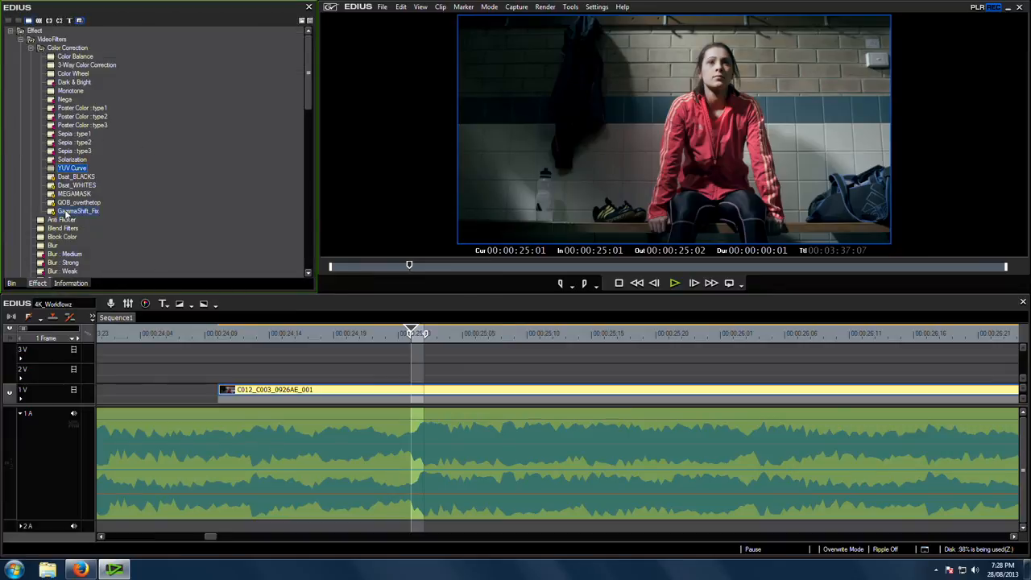
pyautogui.moveTo(66, 213); pyautogui.dragTo(385, 393)
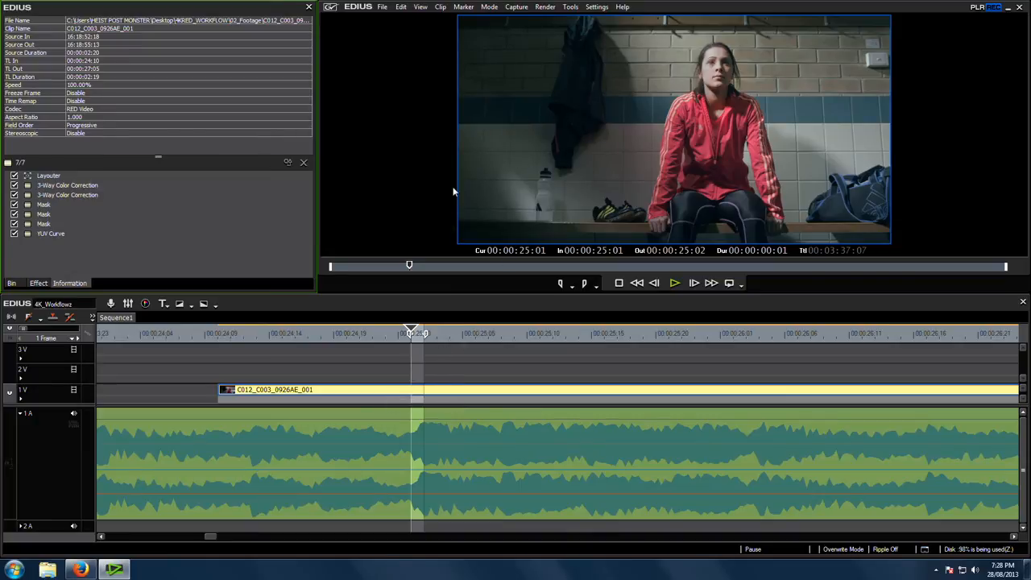
pyautogui.press('F11')
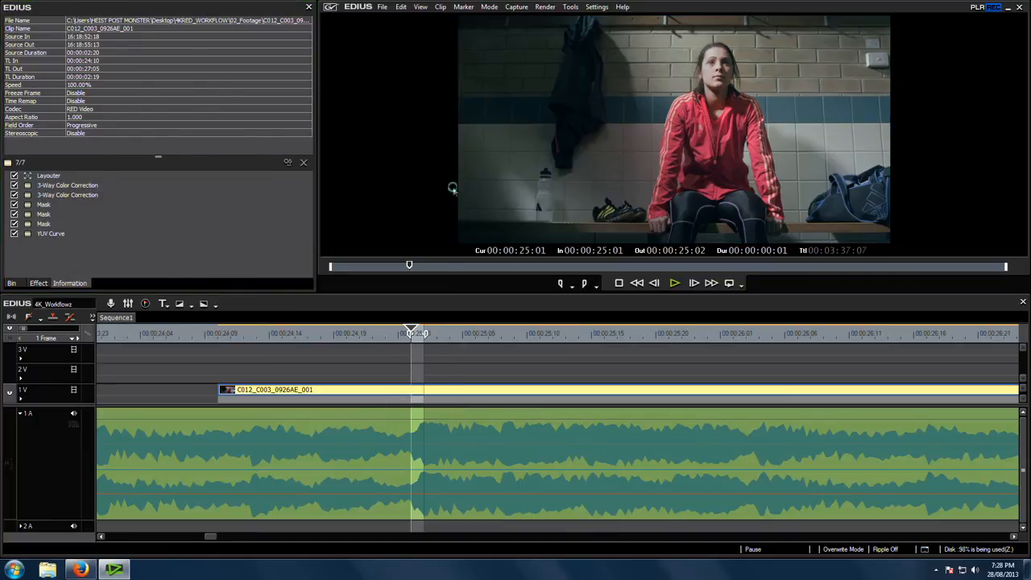
pyautogui.click(551, 323)
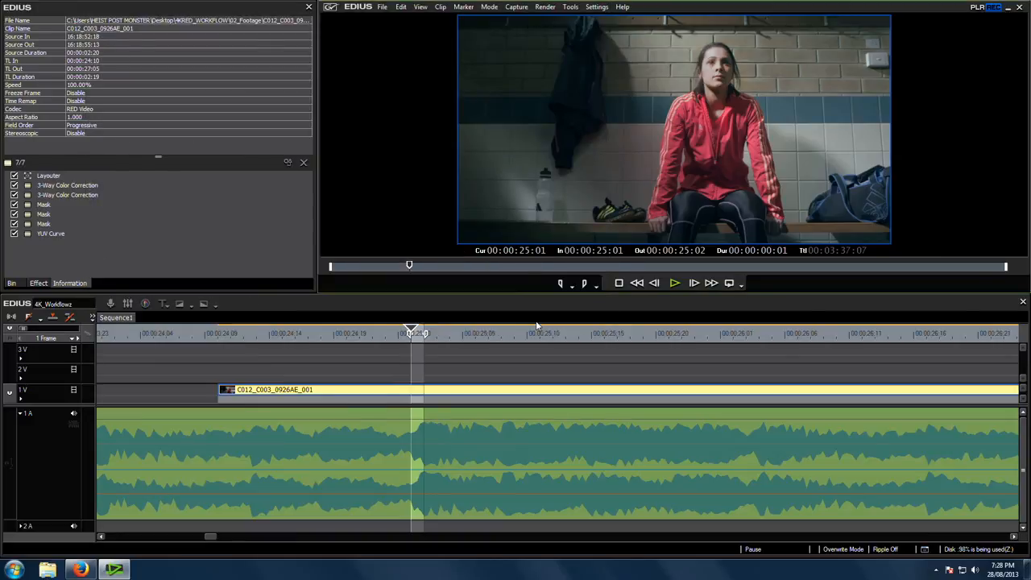
# Place the rendered clip 4k_to_4k_jpg_hi_fix from the 02_Footage bin on the 2V track at the playhead.
pyautogui.click(12, 284)
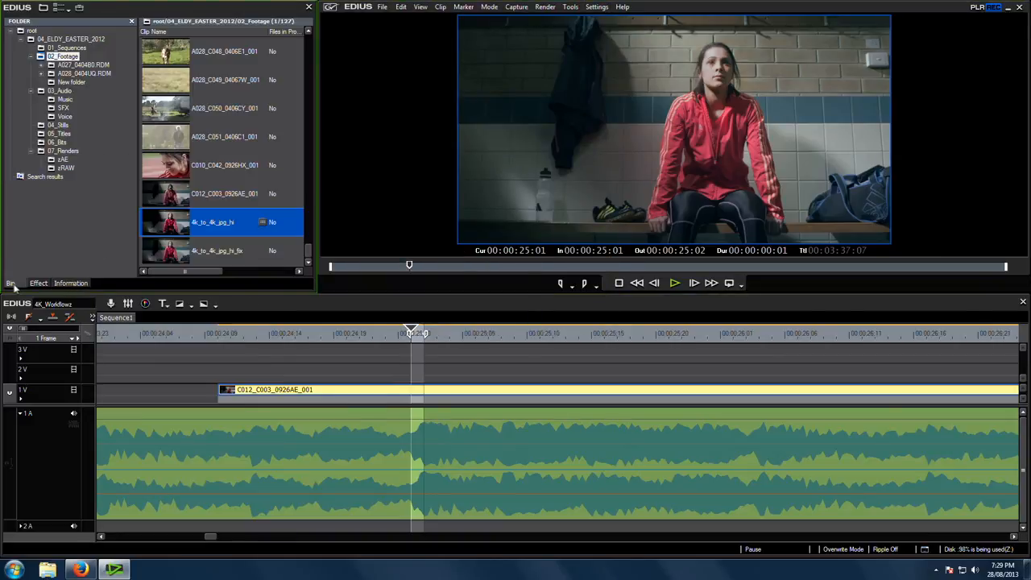
pyautogui.click(164, 252)
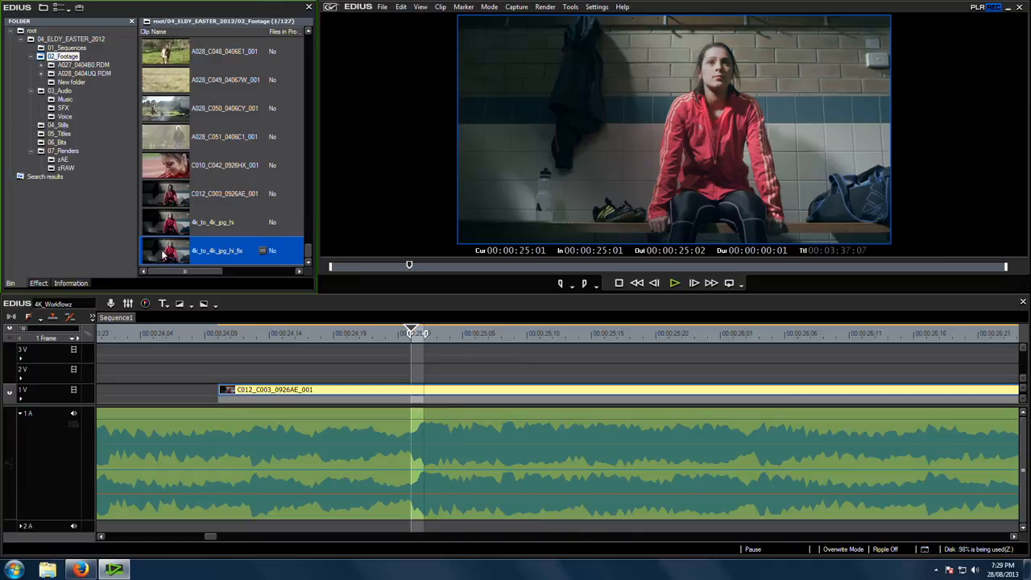
pyautogui.moveTo(165, 253); pyautogui.dragTo(418, 373)
# Remove the YUV Curve filter from the original locker-room clip on the 1V track.
pyautogui.click(421, 390)
pyautogui.click(72, 284)
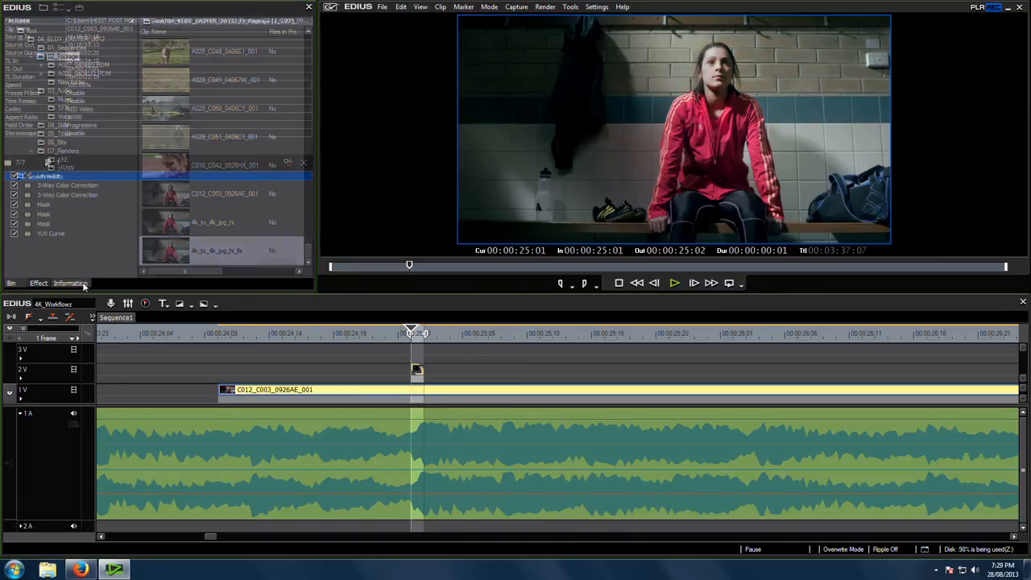
pyautogui.click(49, 233)
pyautogui.press('Delete')
# Crop the rendered clip on the 2V track in the Layouter, setting the right source crop to about 65.10 %.
pyautogui.click(417, 371)
pyautogui.click(417, 371)
pyautogui.doubleClick(40, 174)
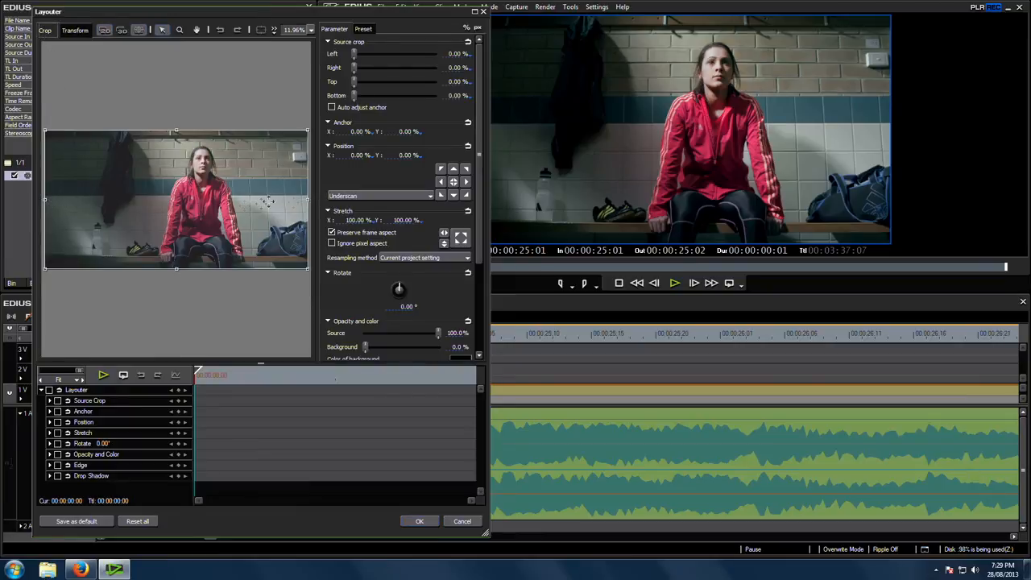
pyautogui.moveTo(308, 200); pyautogui.dragTo(138, 202)
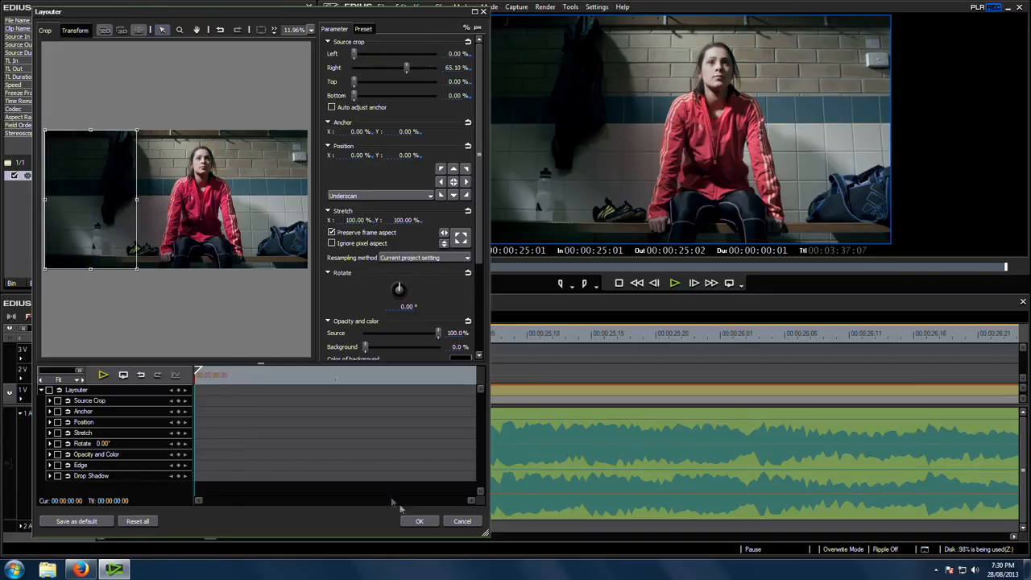
pyautogui.click(421, 520)
# Apply the GammaShift_Fix preset to the rendered clip on the 2V track.
pyautogui.click(12, 283)
pyautogui.click(38, 282)
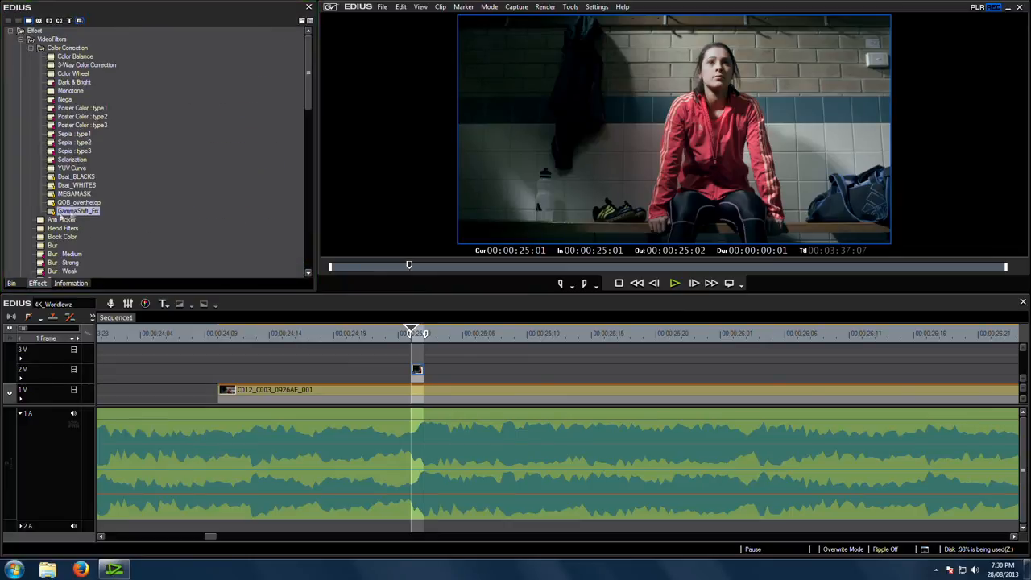
pyautogui.moveTo(74, 212); pyautogui.dragTo(417, 371)
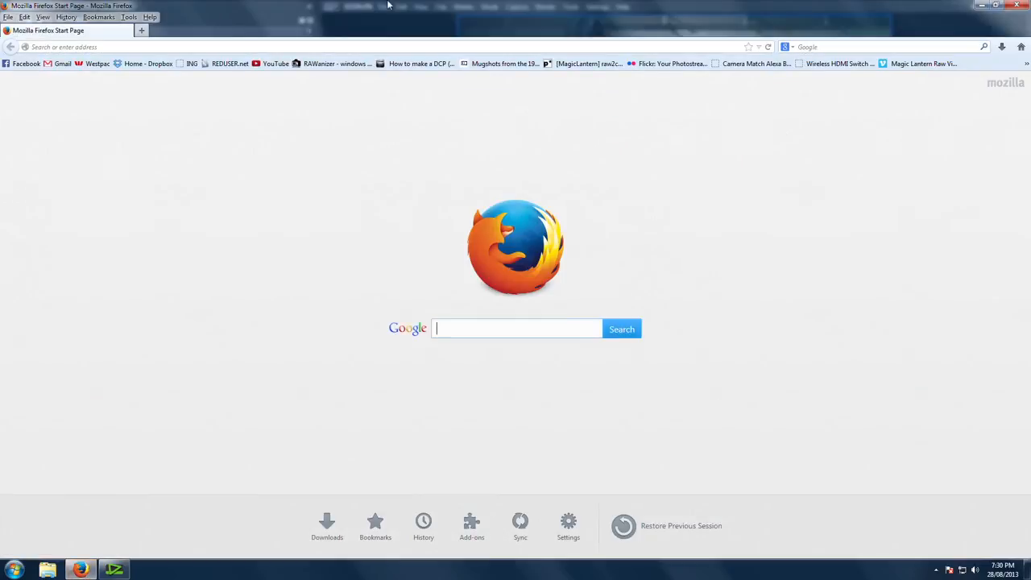
pyautogui.click(321, 45)
pyautogui.write('www')
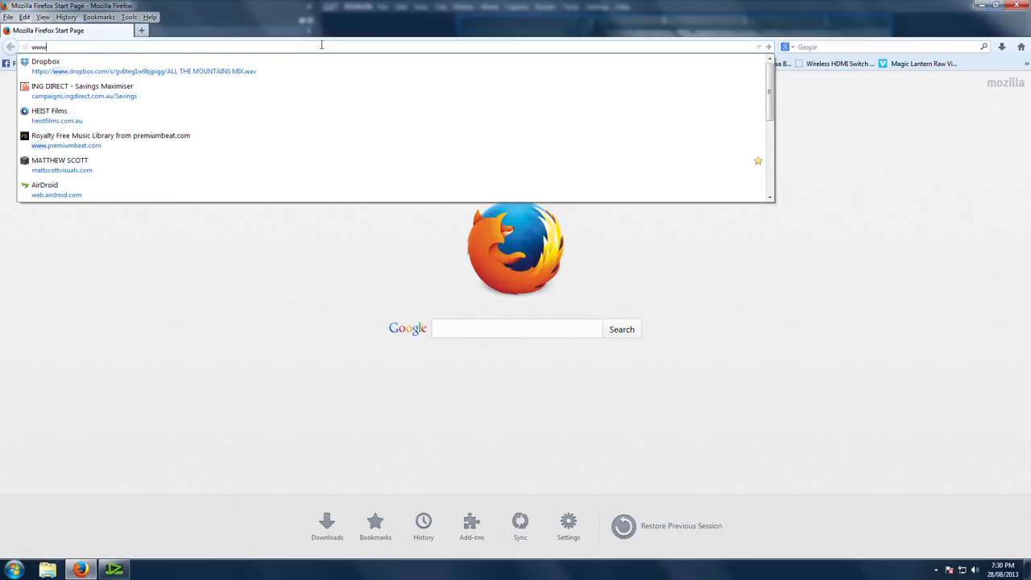
pyautogui.write('.mattscottvisual')
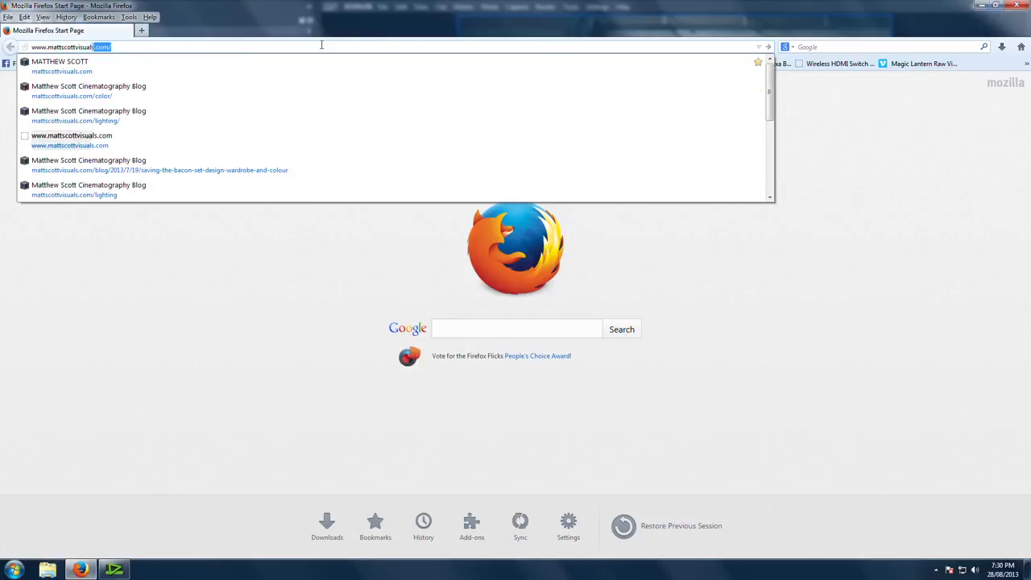
pyautogui.press('Return')
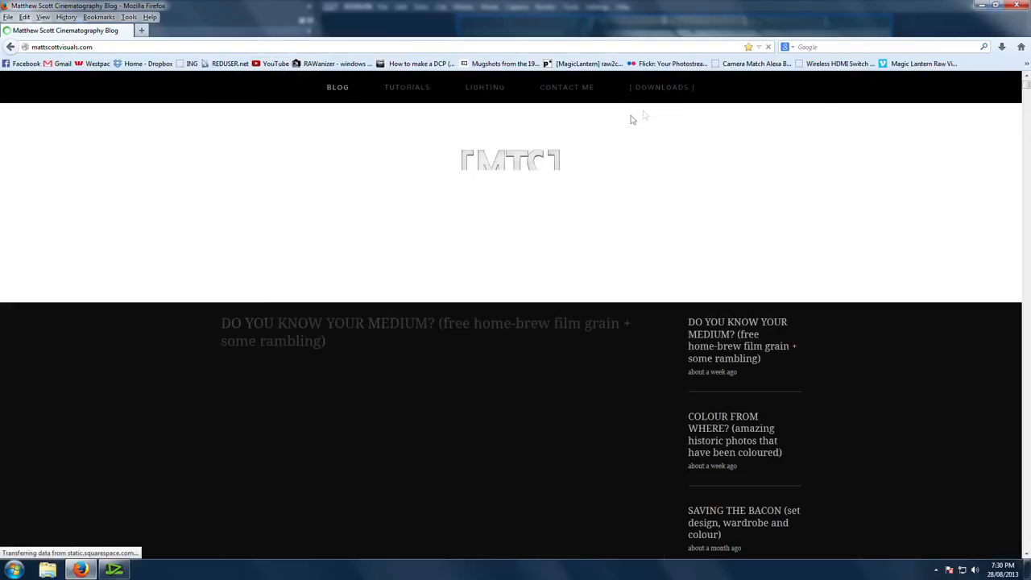
pyautogui.moveTo(674, 91)
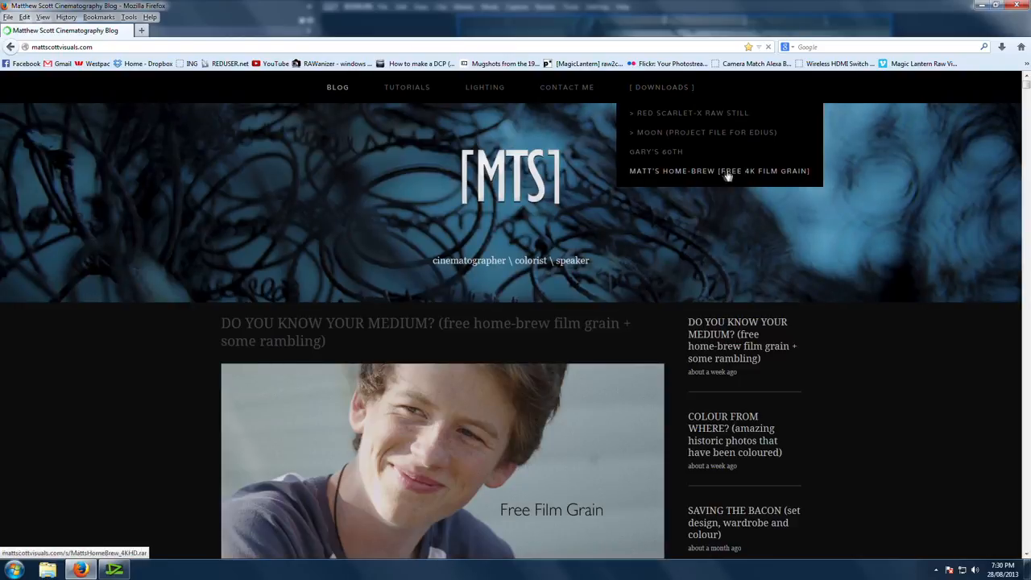
pyautogui.scroll(-5, 529, 409)
pyautogui.scroll(5, 529, 410)
pyautogui.scroll(-10, 530, 412)
pyautogui.scroll(3, 531, 360)
pyautogui.scroll(7, 531, 360)
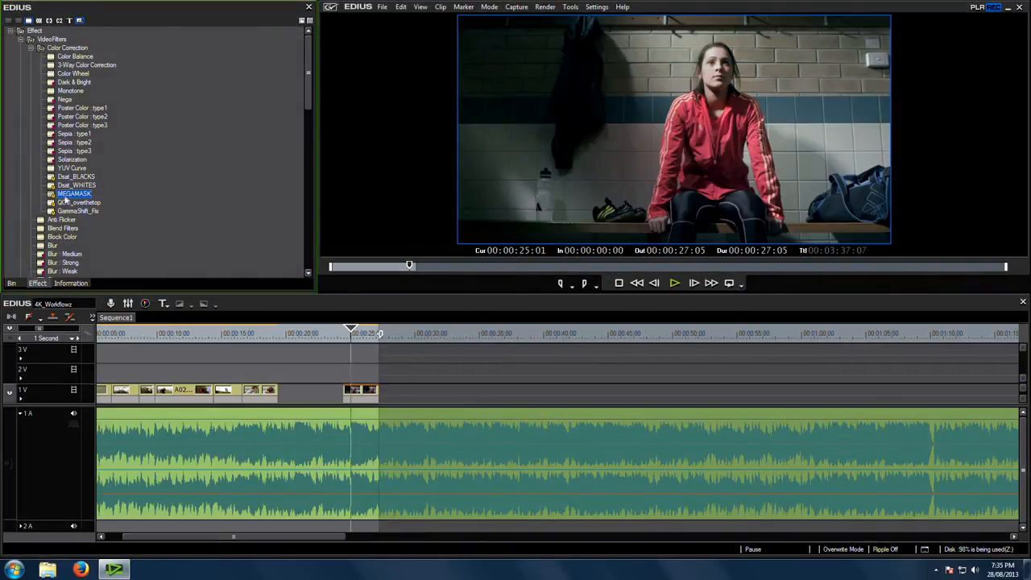
# Apply the MEGAMASK preset in EDIUS to the A027_C011_0404NC_001 clip and fit its mask ellipse over the boy's face, rotated about 7.5°.
pyautogui.moveTo(72, 200); pyautogui.dragTo(265, 398)
pyautogui.click(258, 332)
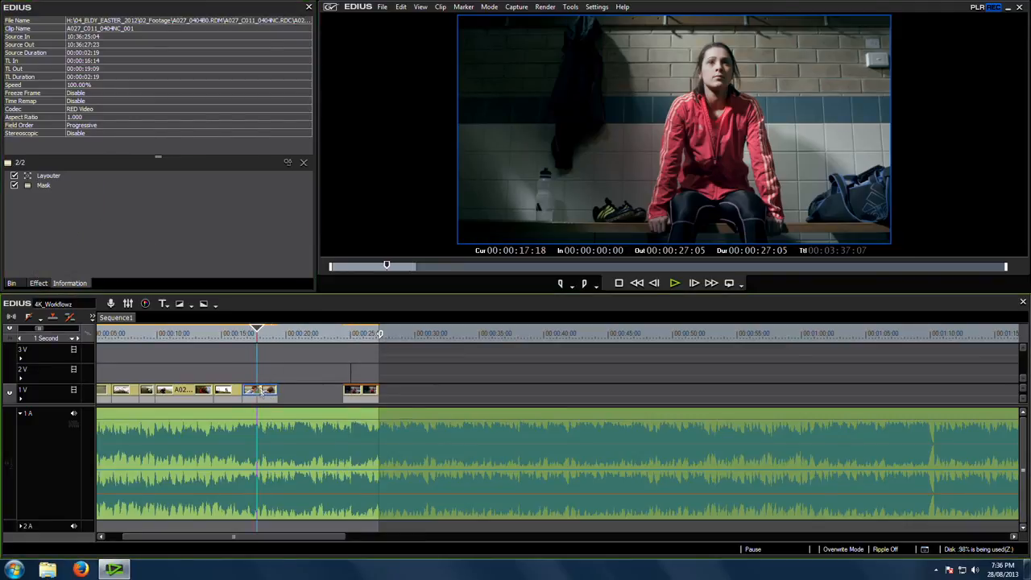
pyautogui.doubleClick(44, 186)
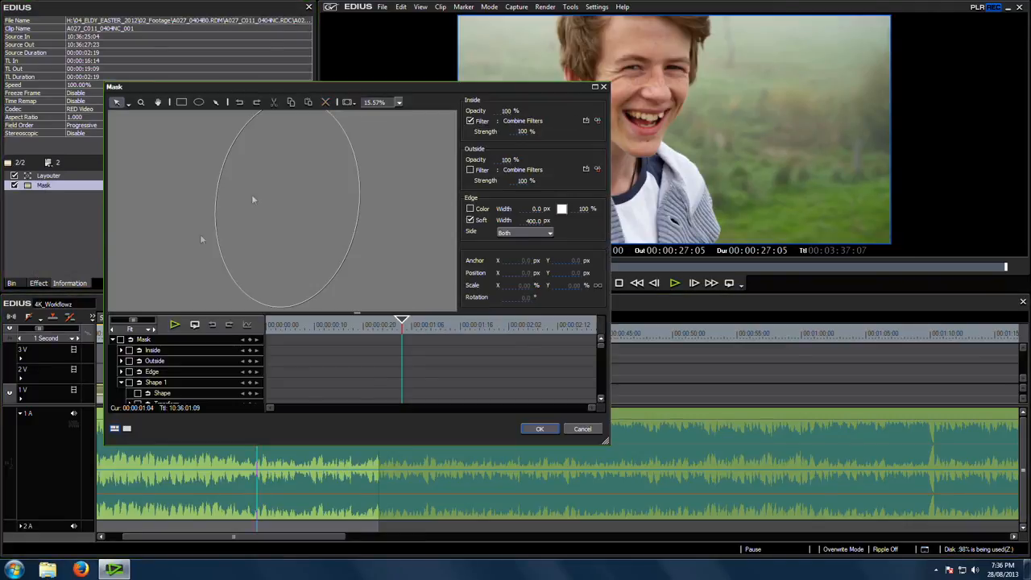
pyautogui.moveTo(271, 200); pyautogui.dragTo(253, 203)
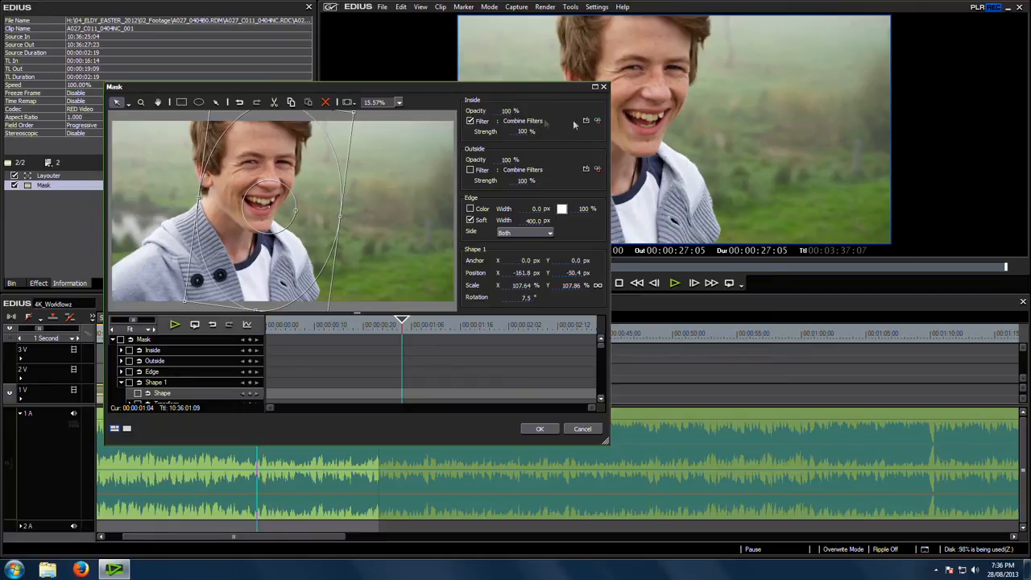
# Open the Combine Filters setup for the mask's inside filter and accept the filter and mask settings.
pyautogui.click(596, 121)
pyautogui.moveTo(413, 221); pyautogui.dragTo(498, 258)
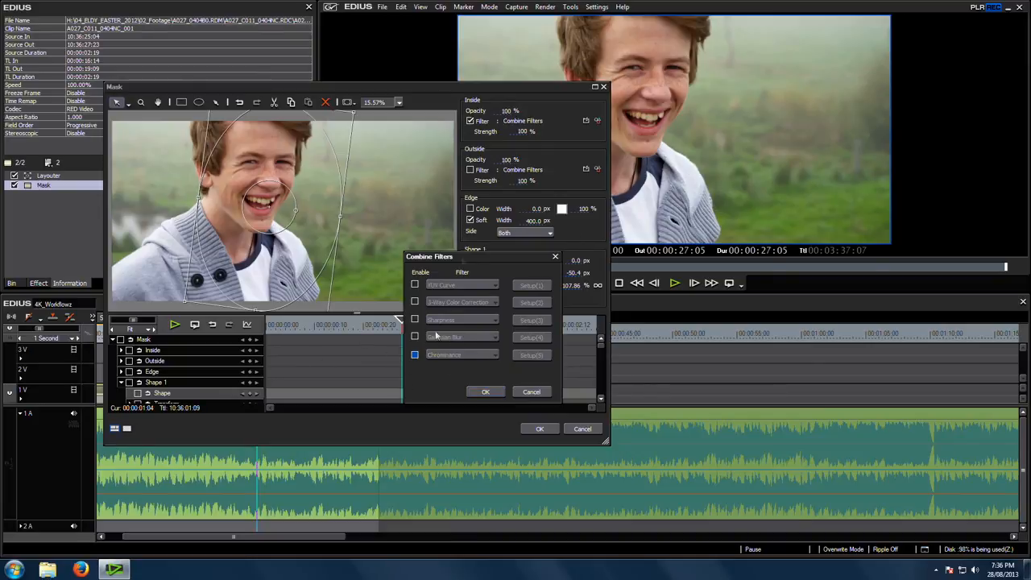
pyautogui.click(486, 392)
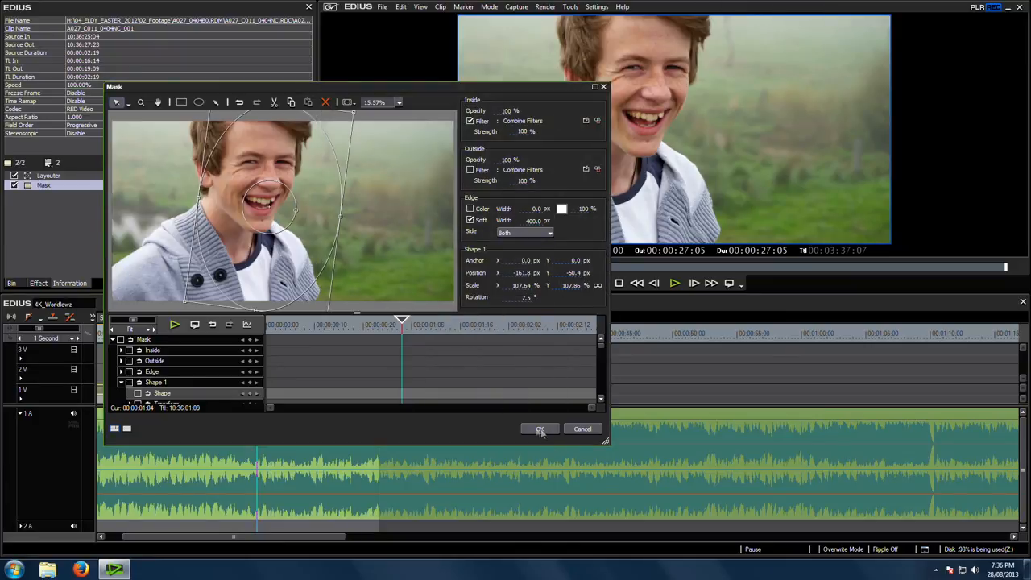
pyautogui.click(537, 429)
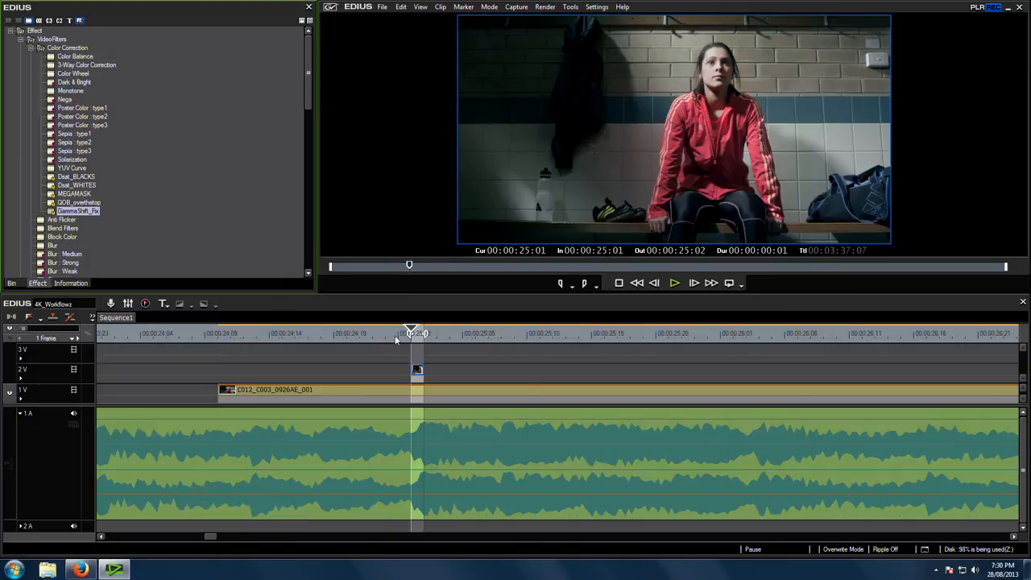
# Move the playhead to 00:00:18:19 over the boy's clip and clear the sequence's In and Out points.
pyautogui.scroll(-5, 387, 339)
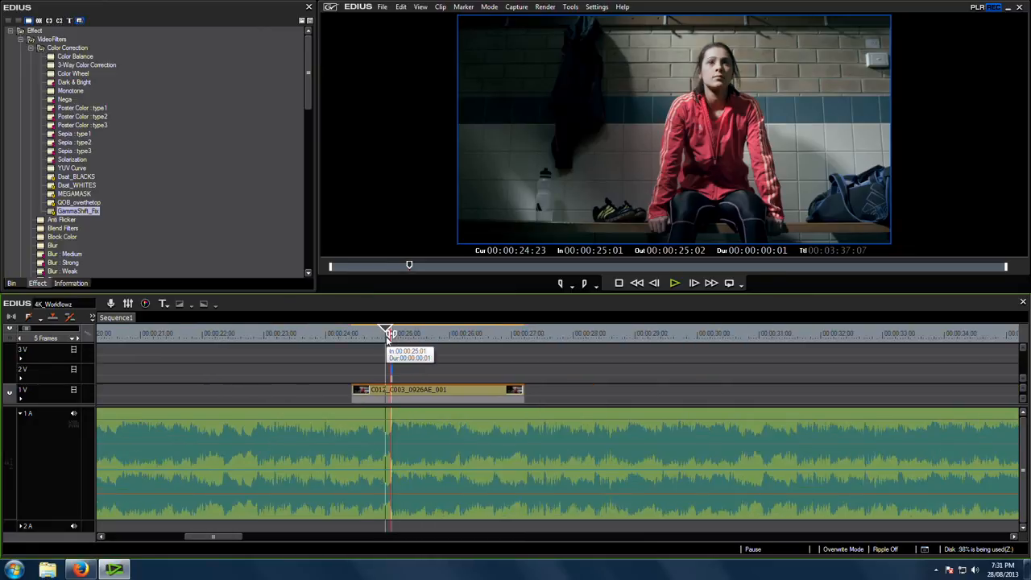
pyautogui.scroll(-1, 370, 342)
pyautogui.click(321, 341)
pyautogui.click(306, 341)
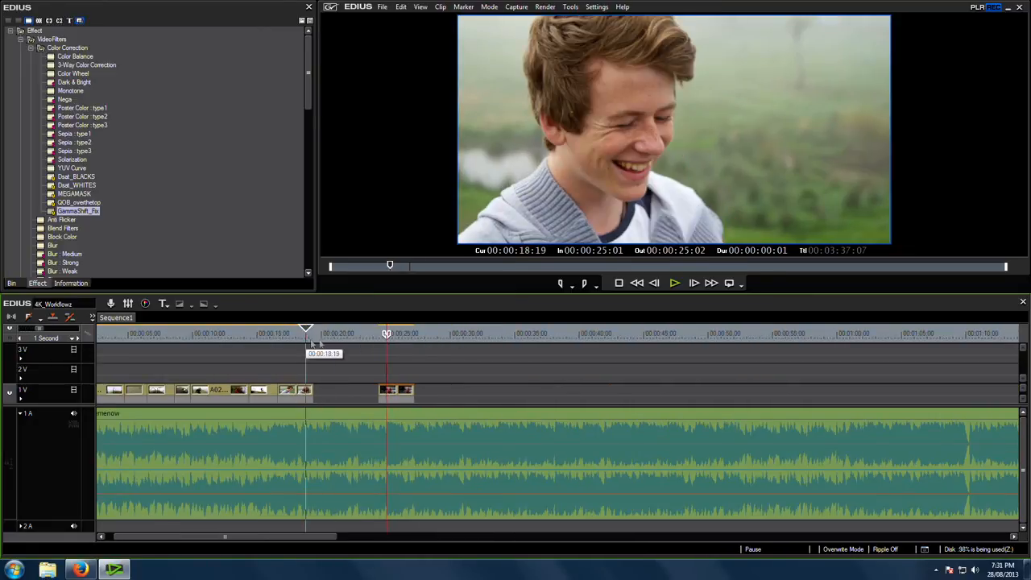
pyautogui.press('x')
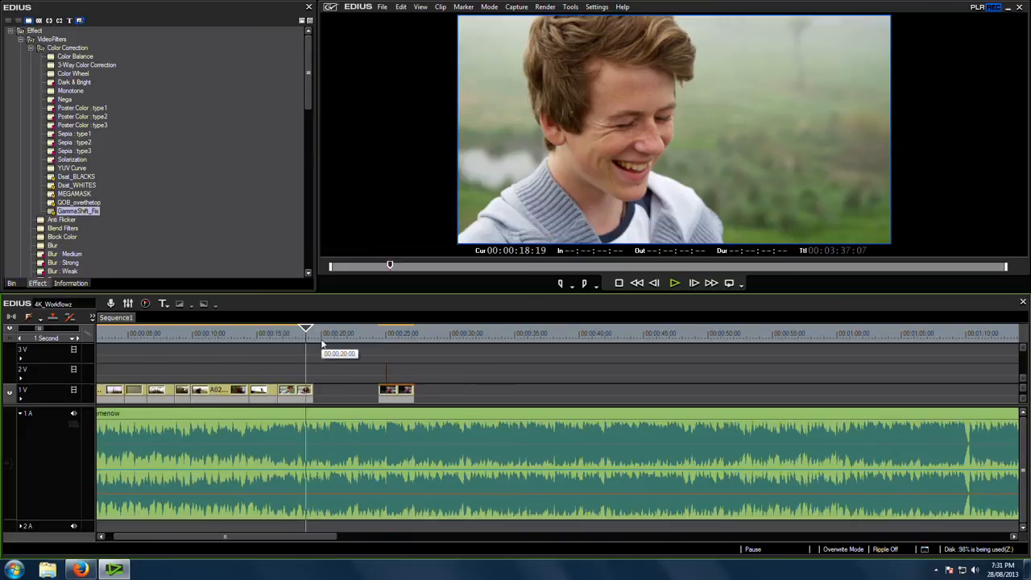
# Set the In point at the sequence start and the Out point at 00:00:27:05, the end of the last 1V clip.
pyautogui.press('Home')
pyautogui.scroll(-1, 139, 355)
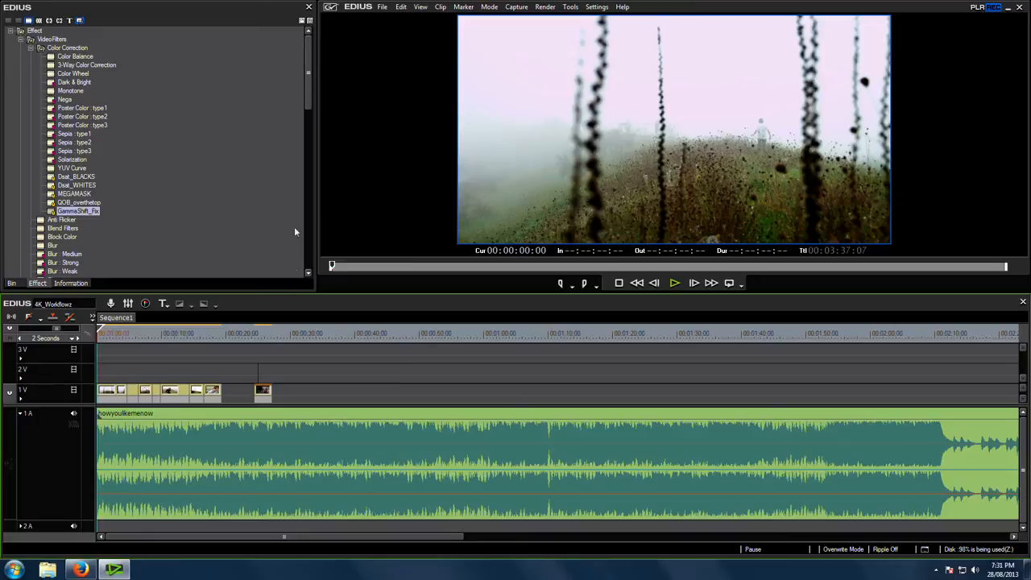
pyautogui.press('i')
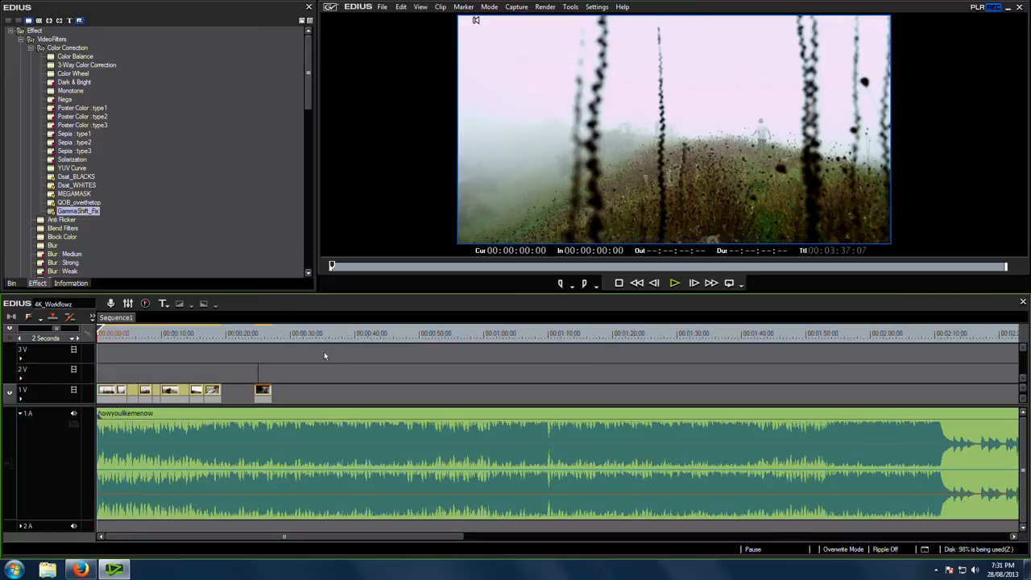
pyautogui.click(273, 334)
pyautogui.press('o')
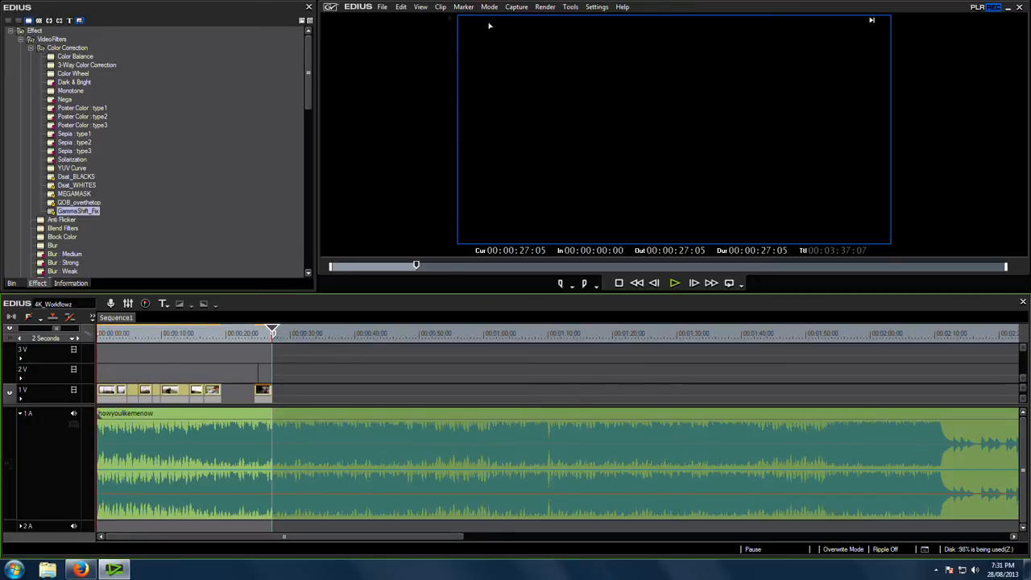
# Start a Print to File export between In and Out with the Grass Valley HQX AVI exporter.
pyautogui.click(382, 6)
pyautogui.moveTo(447, 267)
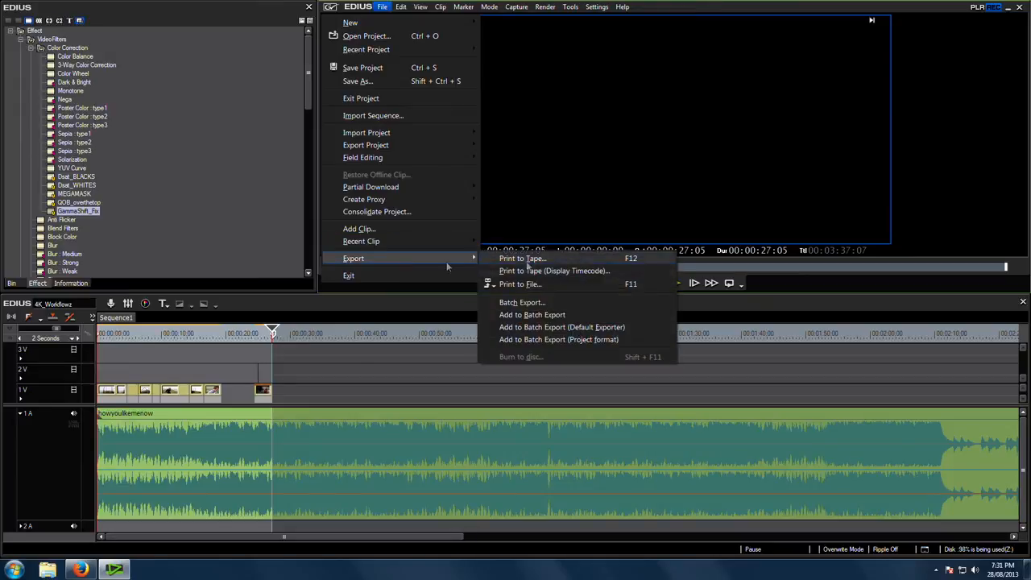
pyautogui.click(558, 283)
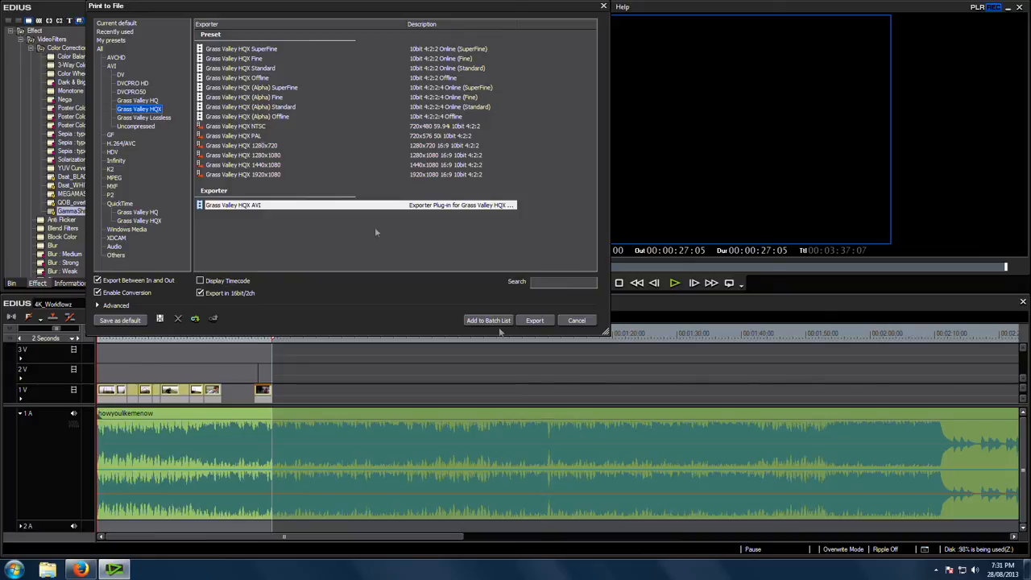
pyautogui.click(535, 321)
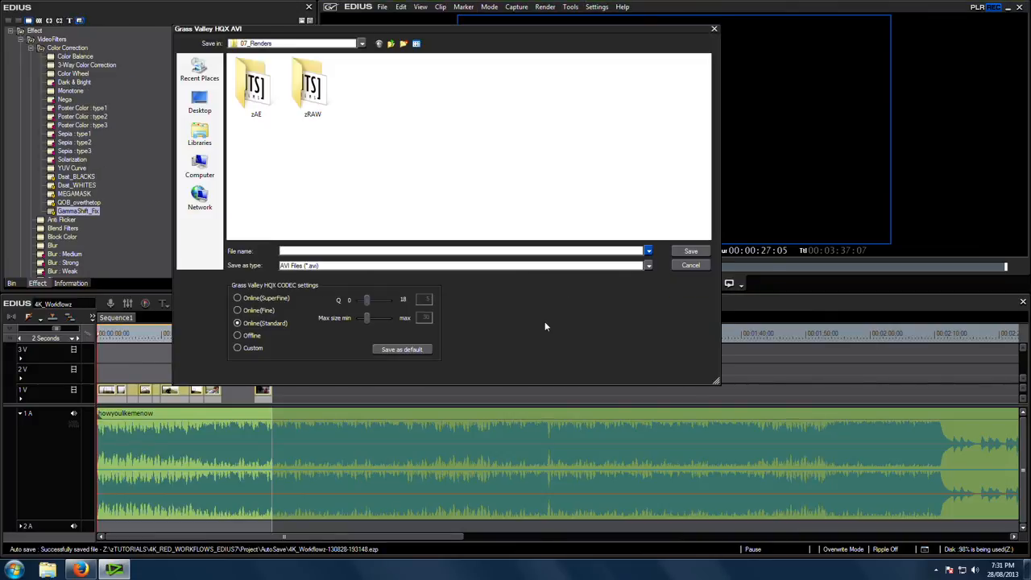
# Set the HQX codec to Custom with Q 0 and max size 100, and save the export as Master_4k_export in 07_Renders.
pyautogui.click(237, 347)
pyautogui.moveTo(370, 321); pyautogui.dragTo(396, 325)
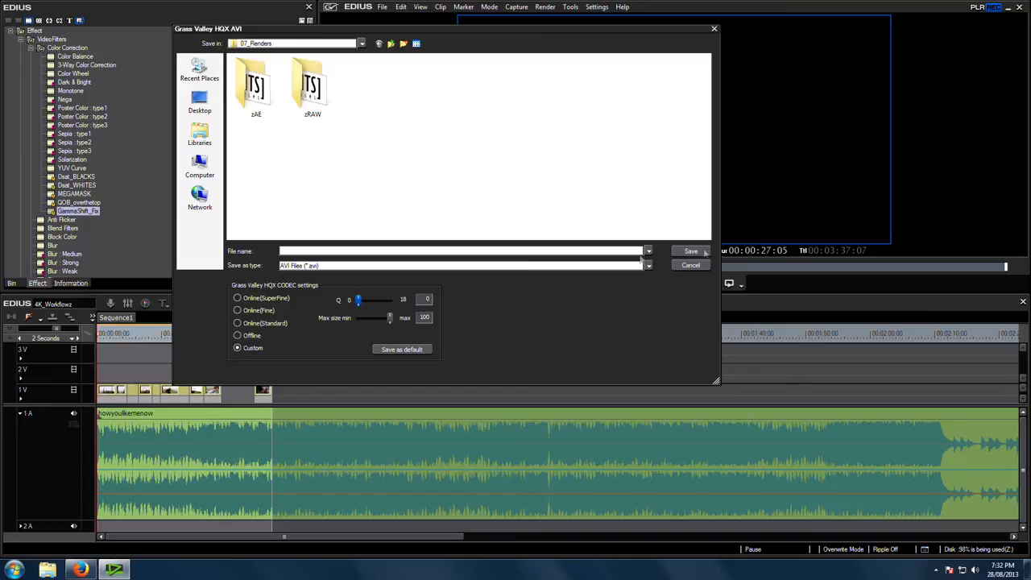
pyautogui.write('Master_4k_export')
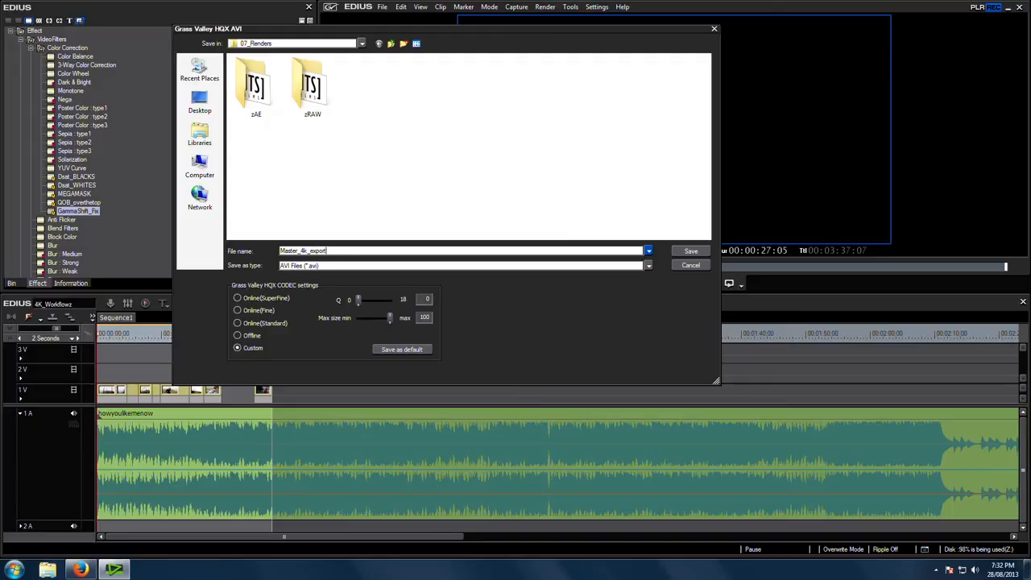
pyautogui.click(694, 250)
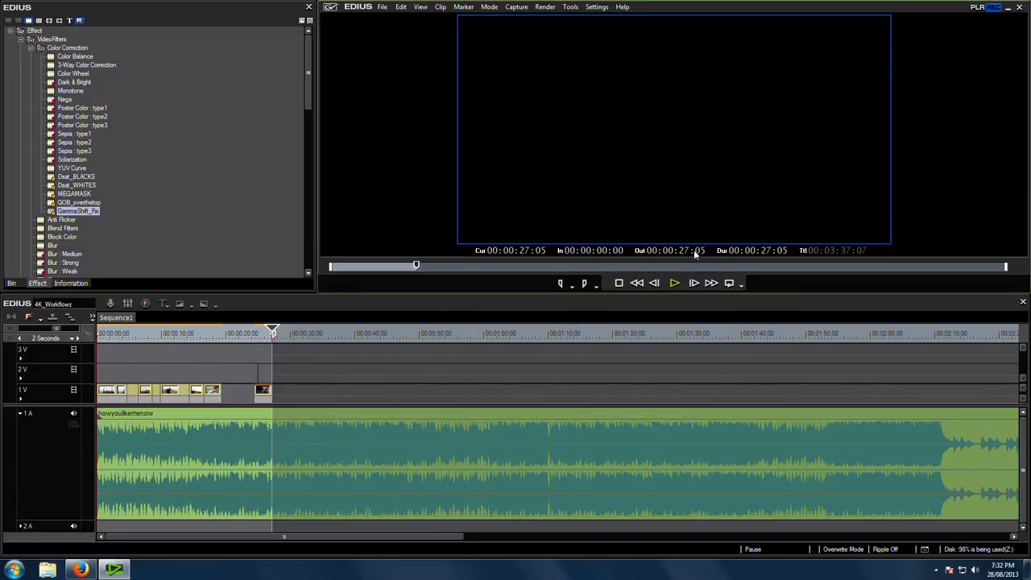